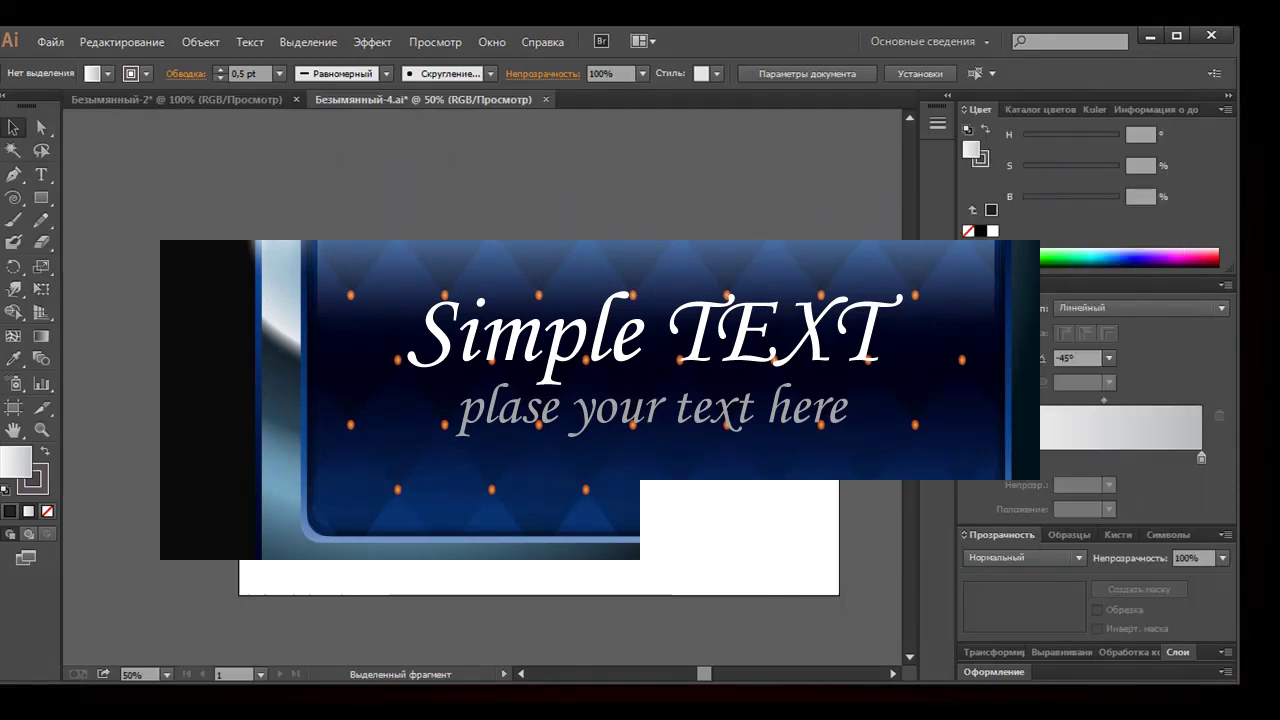
Draw a roughly 614 × 344 pt gradient rectangle mid-artboard and nudge it slightly upward
{"action": "left_click", "coordinate": [41, 199]}
{"action": "left_click_drag", "start_coordinate": [41, 199], "coordinate": [110, 198]}
{"action": "mouse_move", "coordinate": [393, 373]}
{"action": "left_mouse_down"}
{"action": "mouse_move", "coordinate": [656, 492]}
{"action": "mouse_move", "coordinate": [684, 534]}
{"action": "left_mouse_up"}
{"action": "key", "text": "v"}
{"action": "left_click_drag", "start_coordinate": [506, 432], "coordinate": [507, 388]}
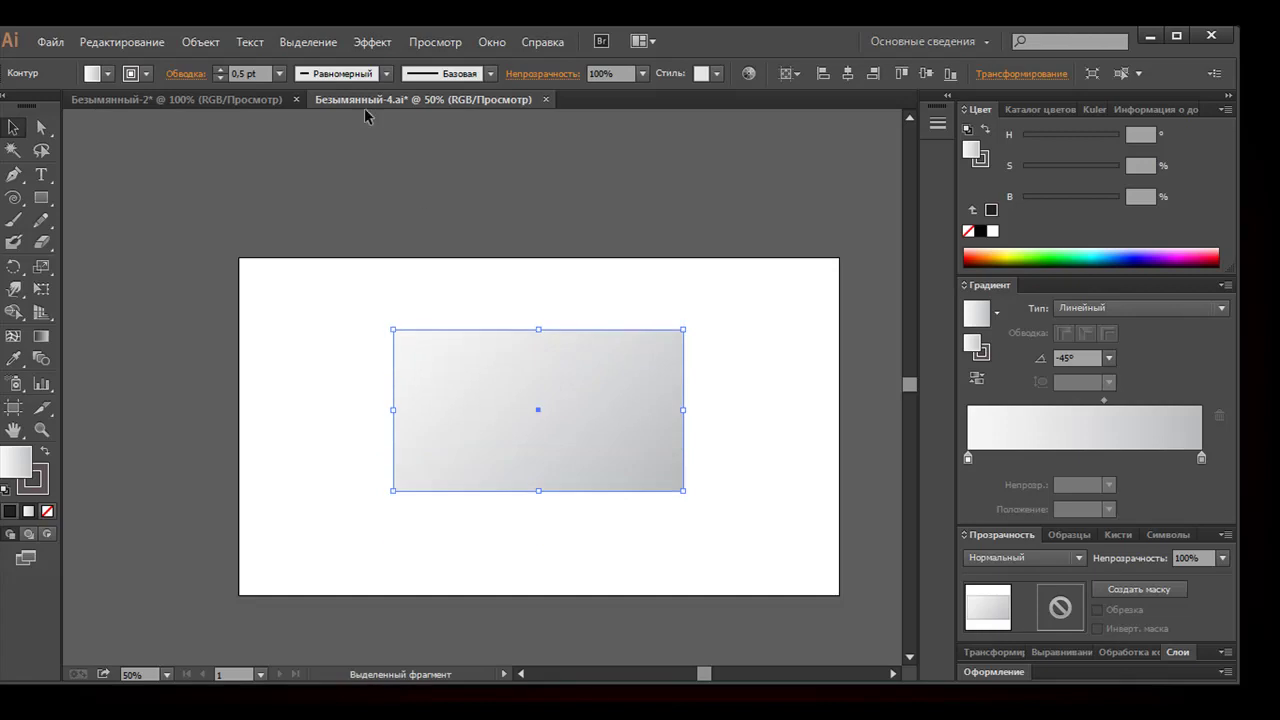
Apply Round Corners with a 20 pt radius to the rectangle and set its stroke to None
{"action": "left_click", "coordinate": [372, 42]}
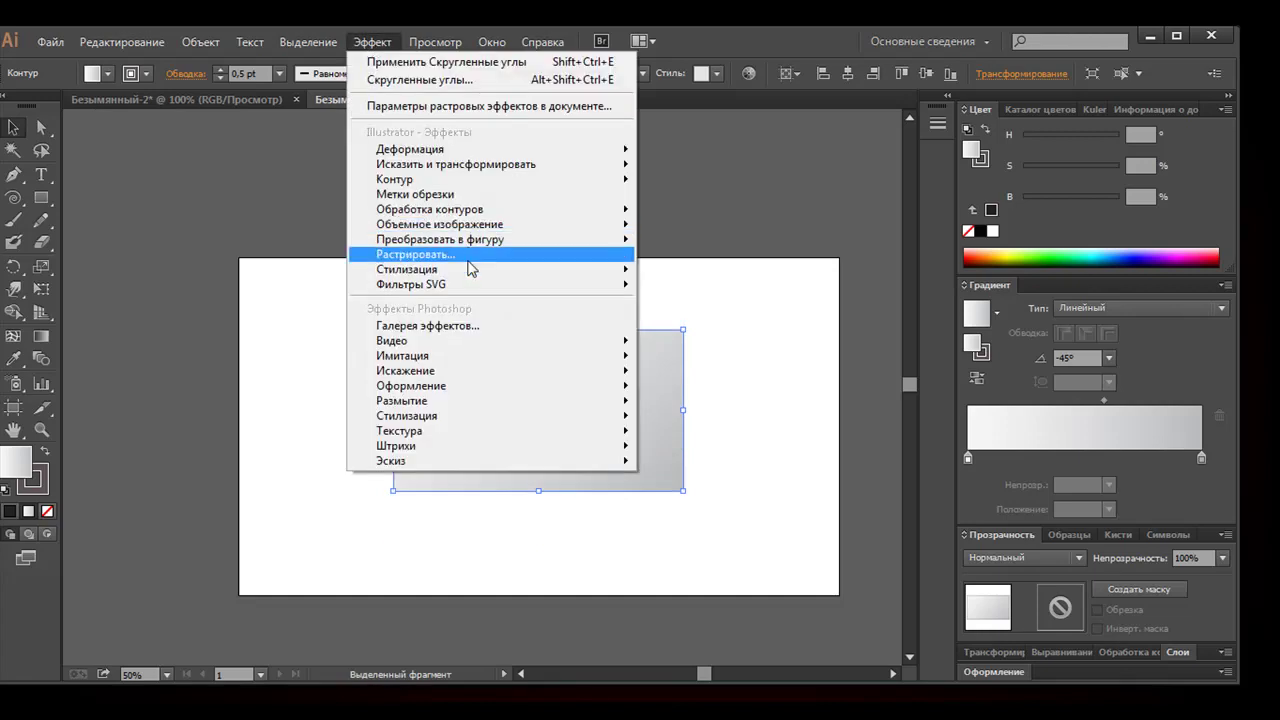
{"action": "mouse_move", "coordinate": [406, 269]}
{"action": "left_click", "coordinate": [724, 358]}
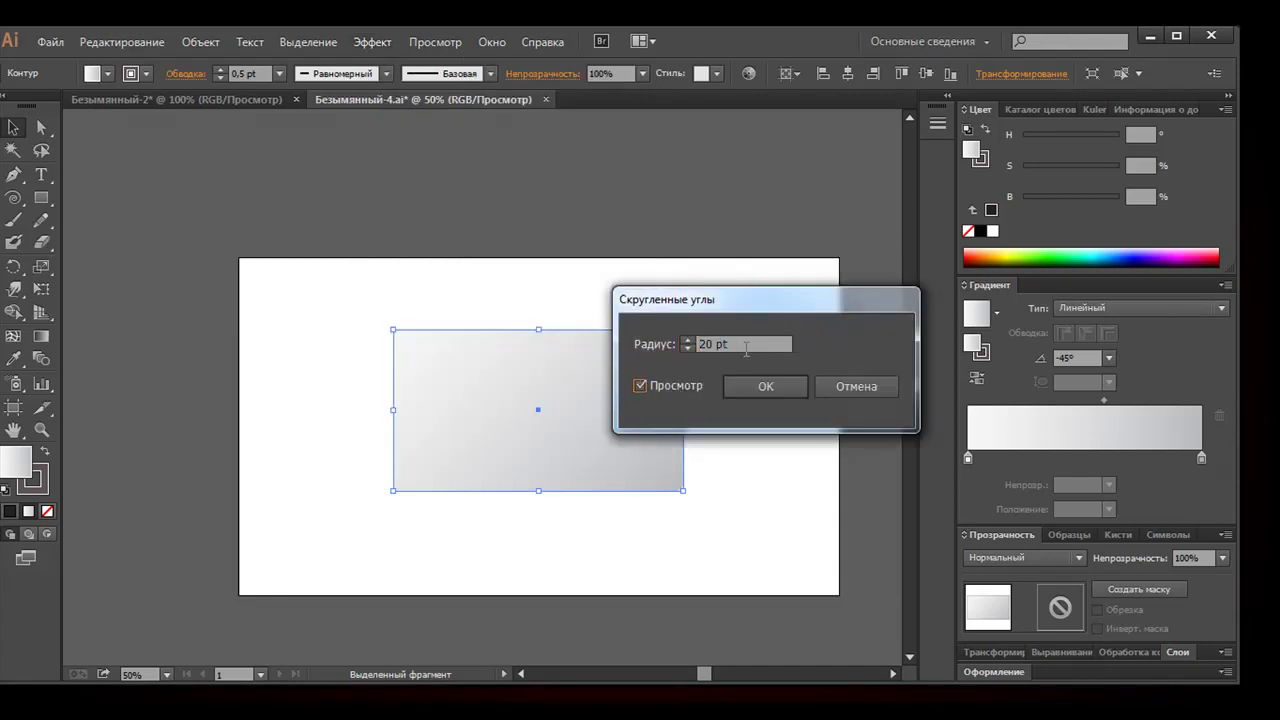
{"action": "left_click", "coordinate": [766, 390]}
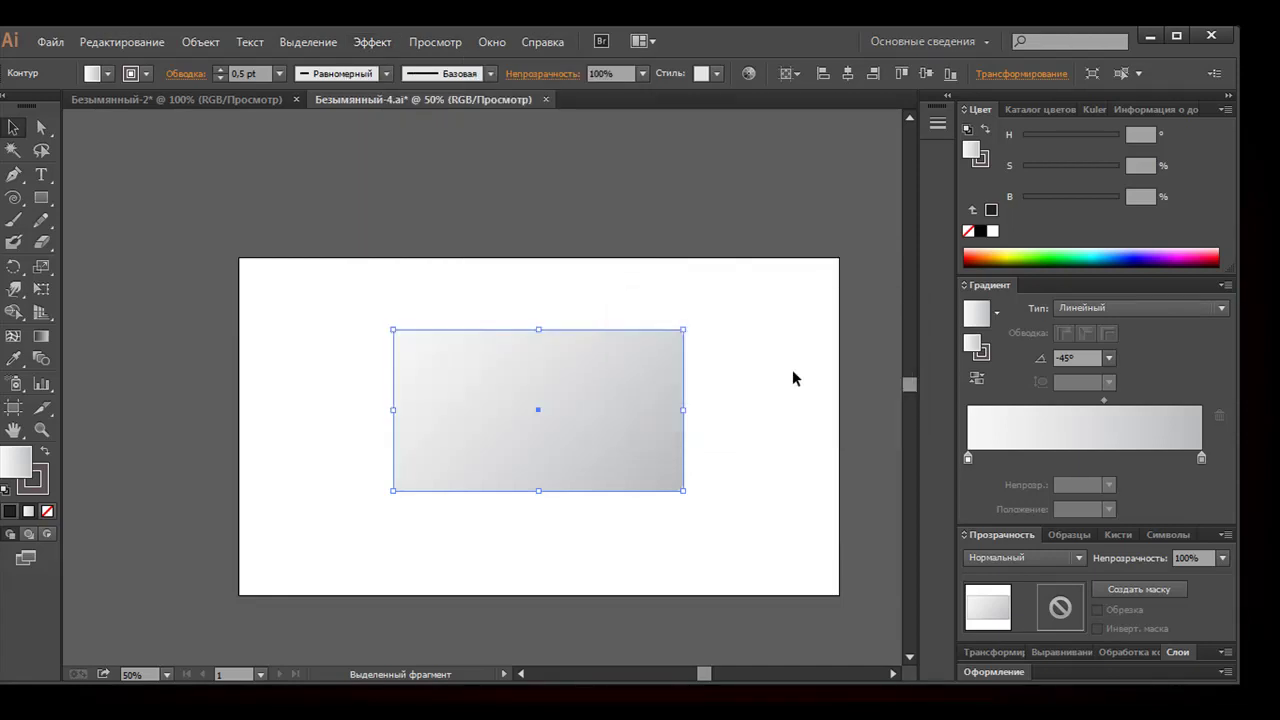
{"action": "left_click", "coordinate": [984, 354]}
Set the fill gradient angle to -90° and add a third colour stop at about 28.46%
{"action": "left_click", "coordinate": [968, 231]}
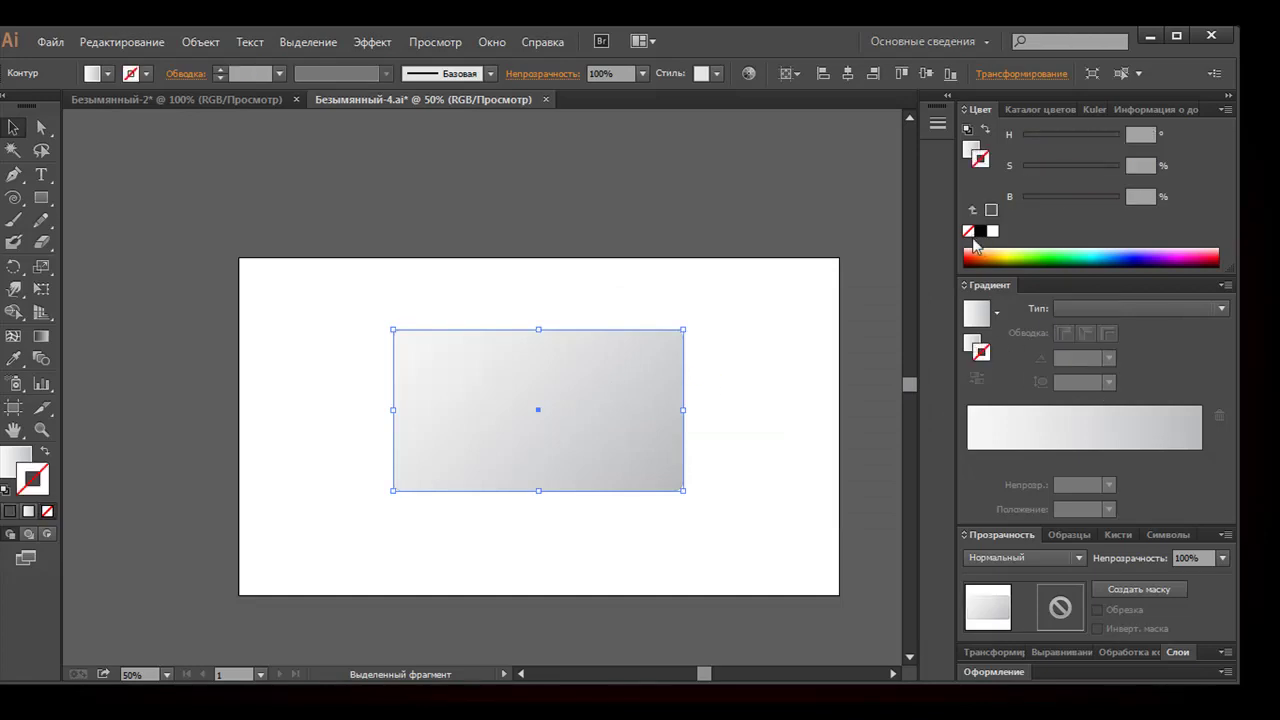
{"action": "left_click", "coordinate": [970, 343]}
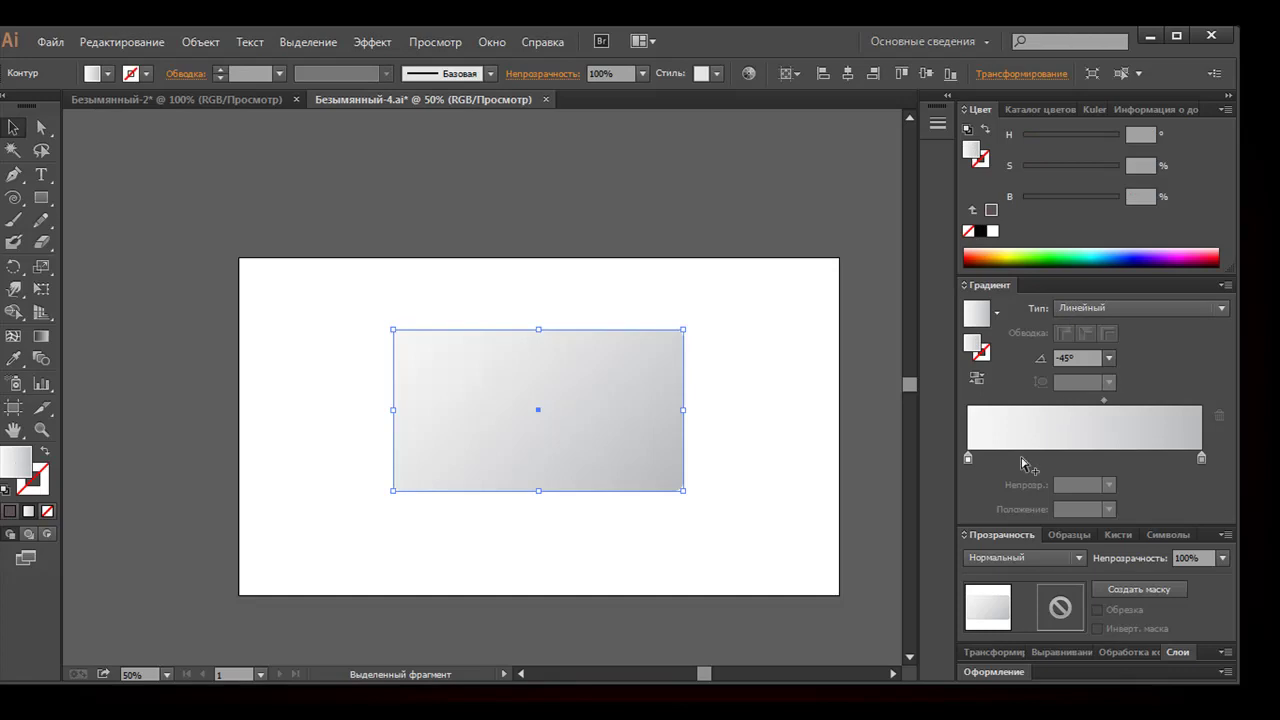
{"action": "left_click", "coordinate": [1075, 358]}
{"action": "type", "text": "90"}
{"action": "left_click", "coordinate": [830, 365]}
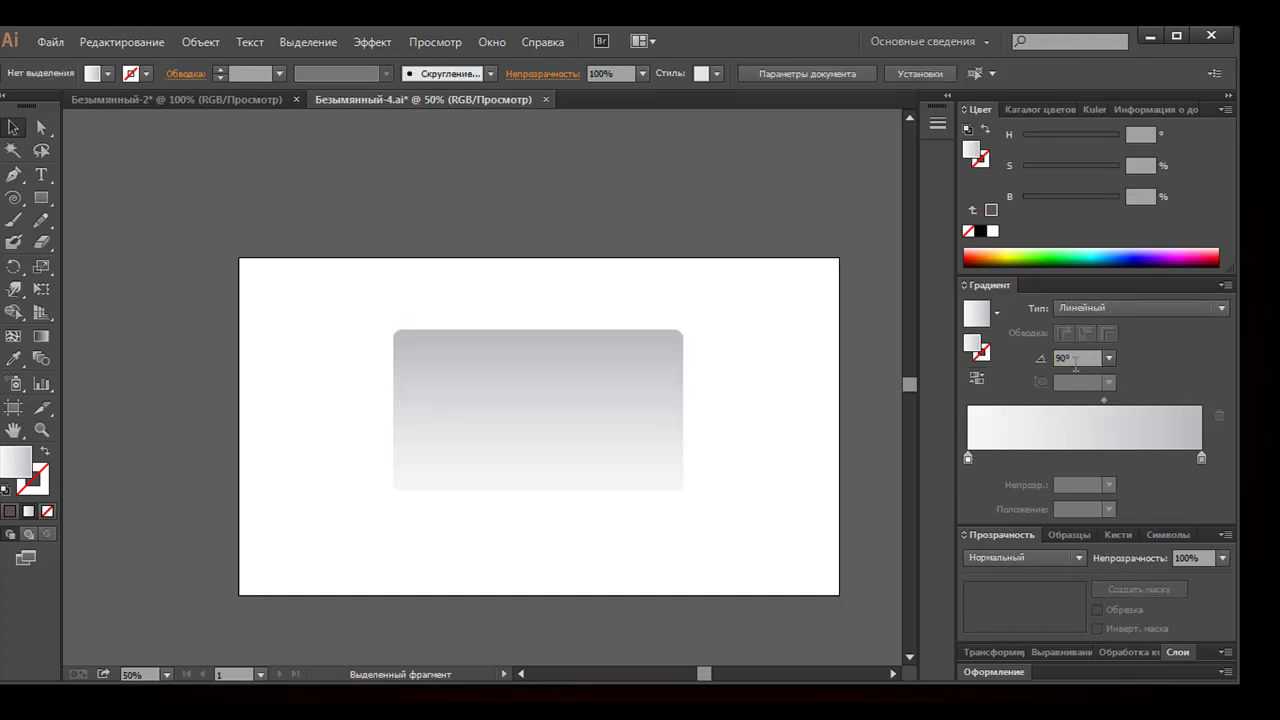
{"action": "key", "text": "ctrl+a"}
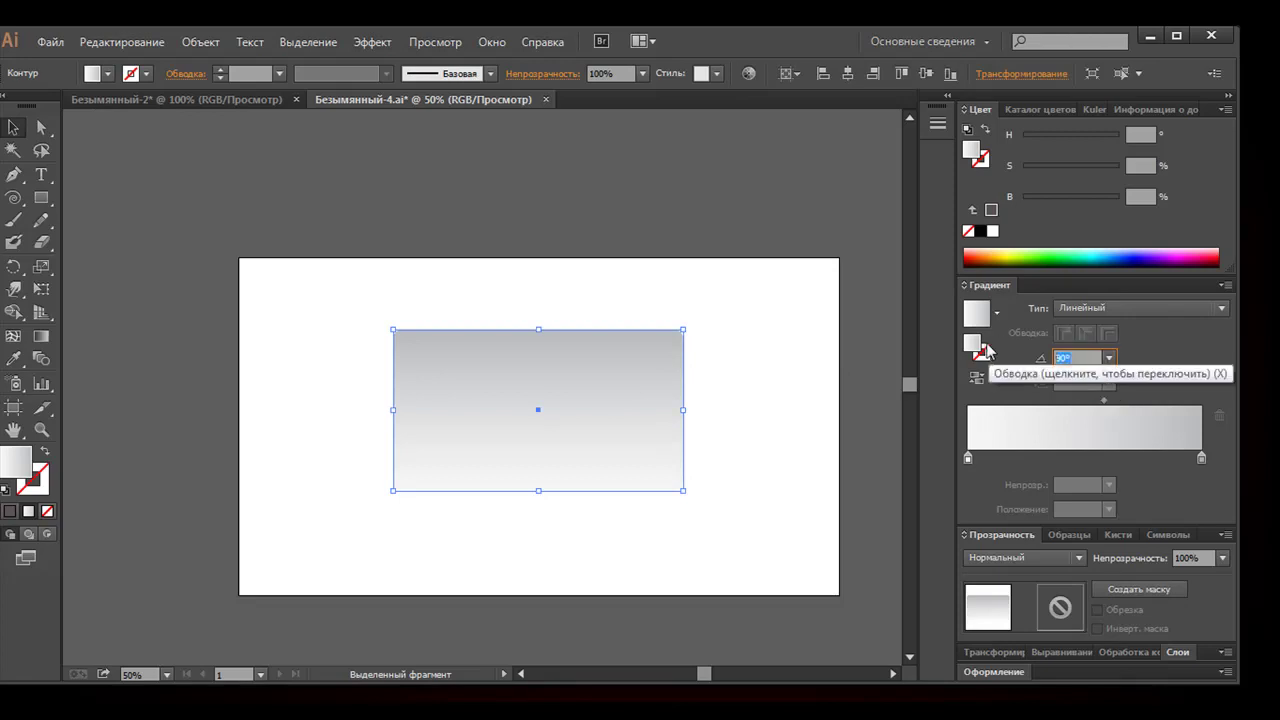
{"action": "type", "text": "-9"}
{"action": "key", "text": "Return"}
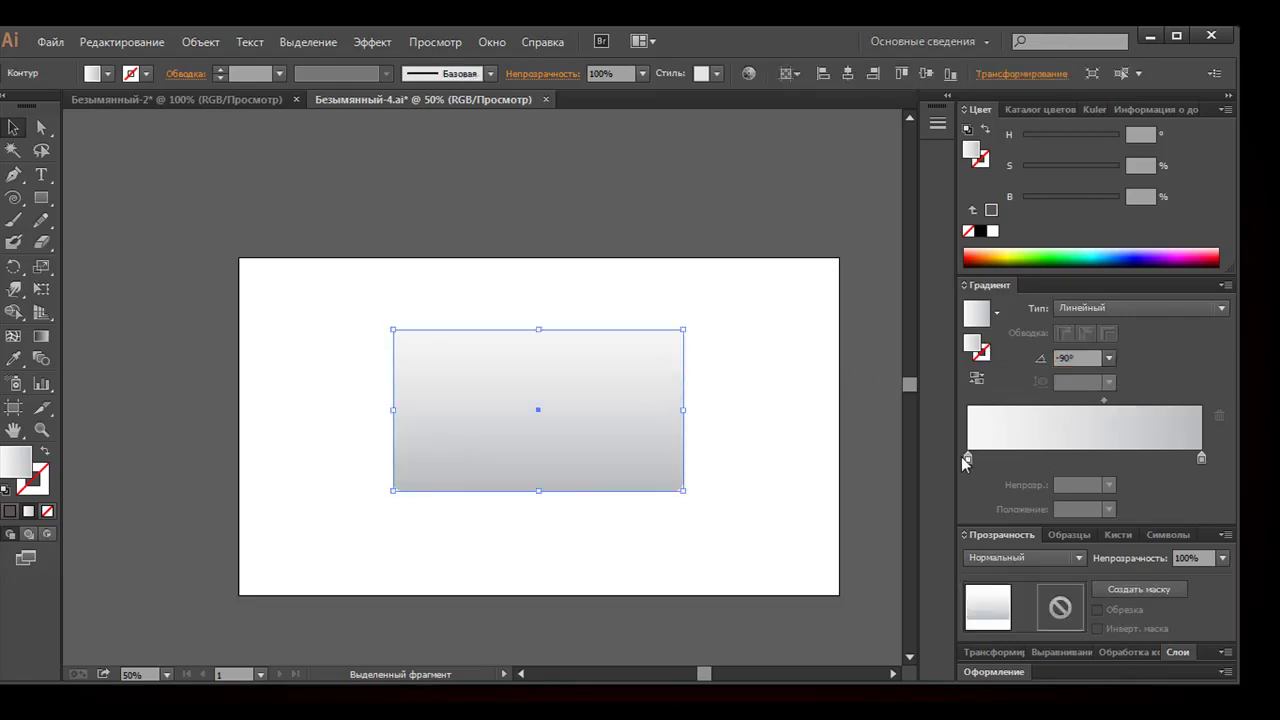
{"action": "left_click", "coordinate": [1034, 458]}
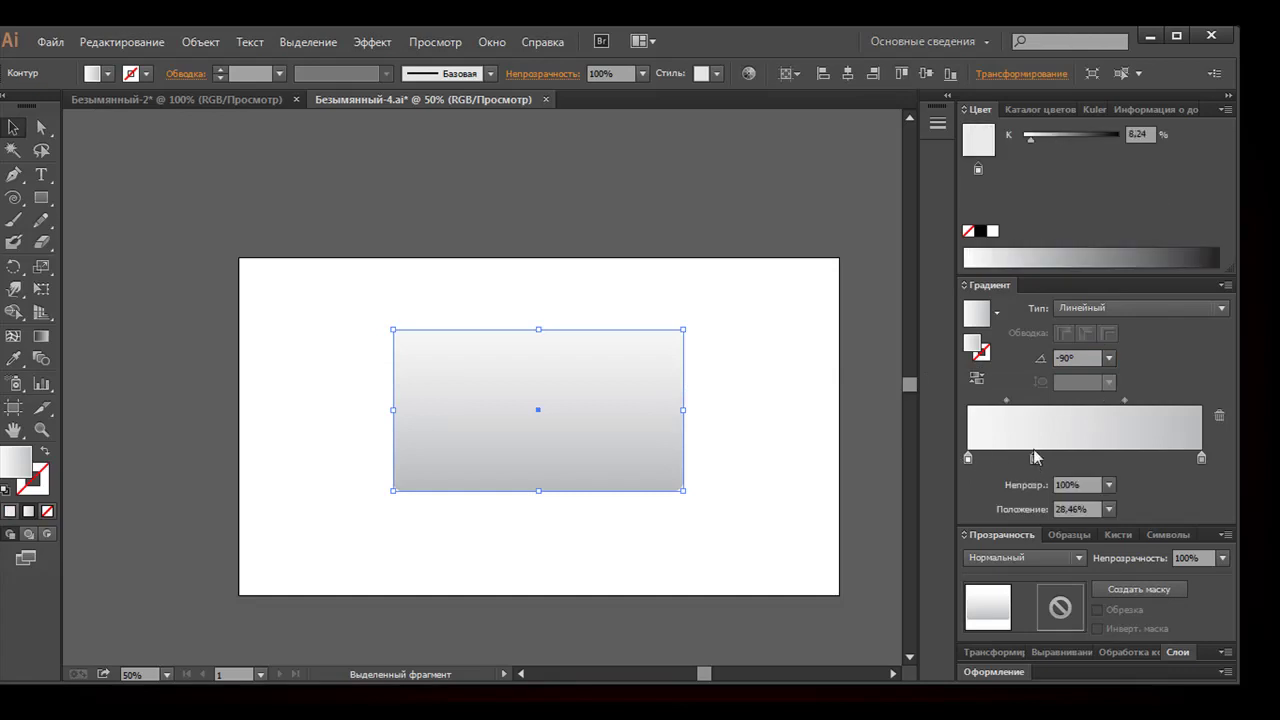
Switch the Color sliders to HSB and make the 28% stop a slightly muted deep blue
{"action": "left_click", "coordinate": [1226, 109]}
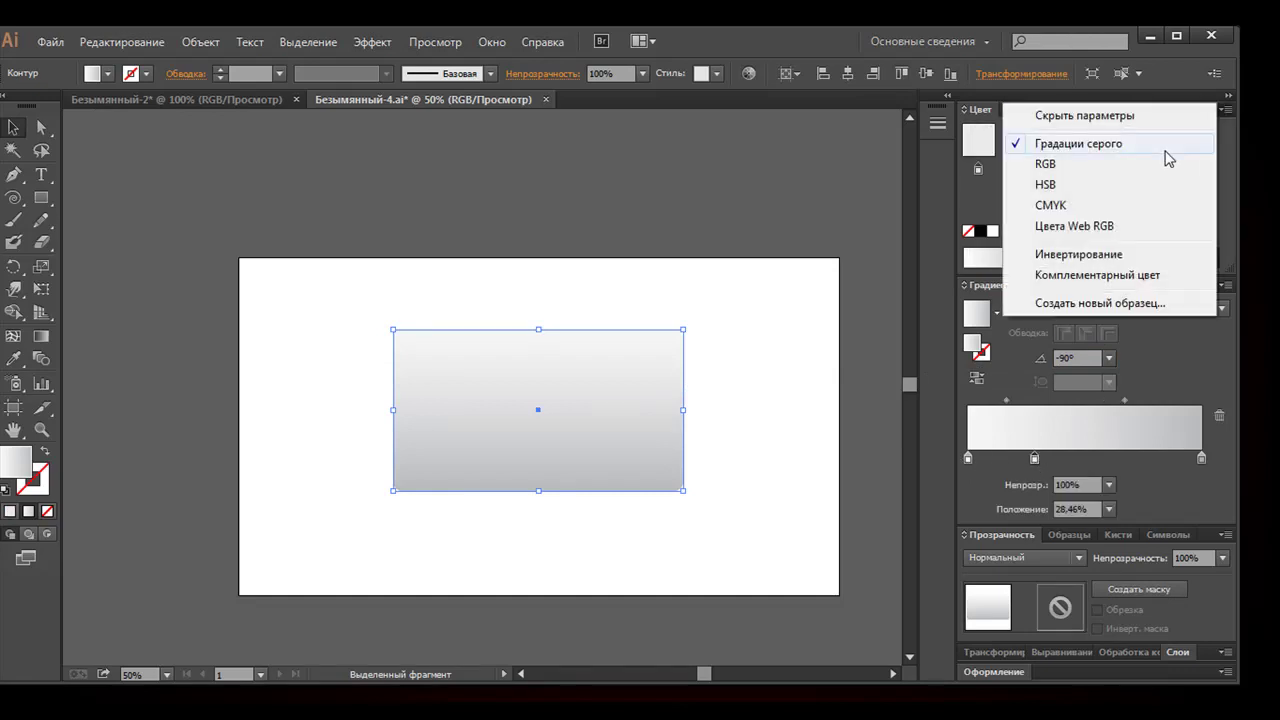
{"action": "left_click", "coordinate": [1114, 188]}
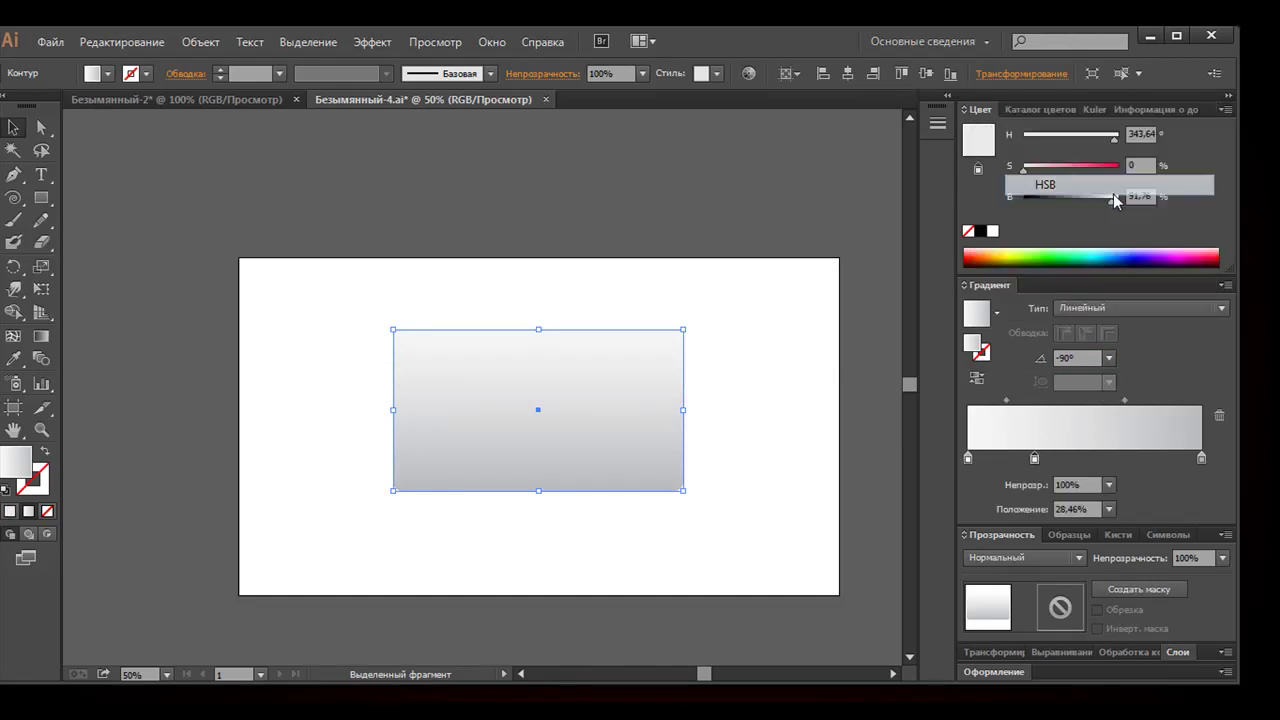
{"action": "left_click", "coordinate": [1121, 252]}
{"action": "left_click_drag", "start_coordinate": [1101, 201], "coordinate": [1090, 201]}
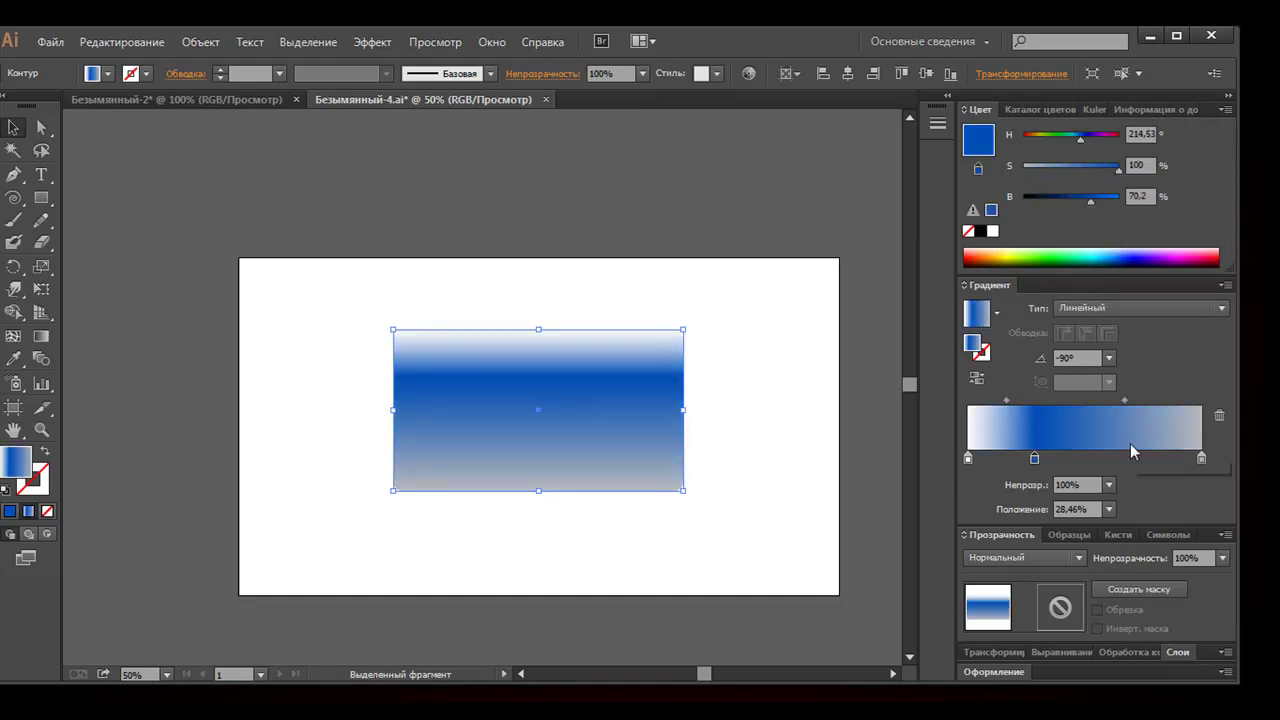
{"action": "left_click_drag", "start_coordinate": [1120, 170], "coordinate": [1070, 201]}
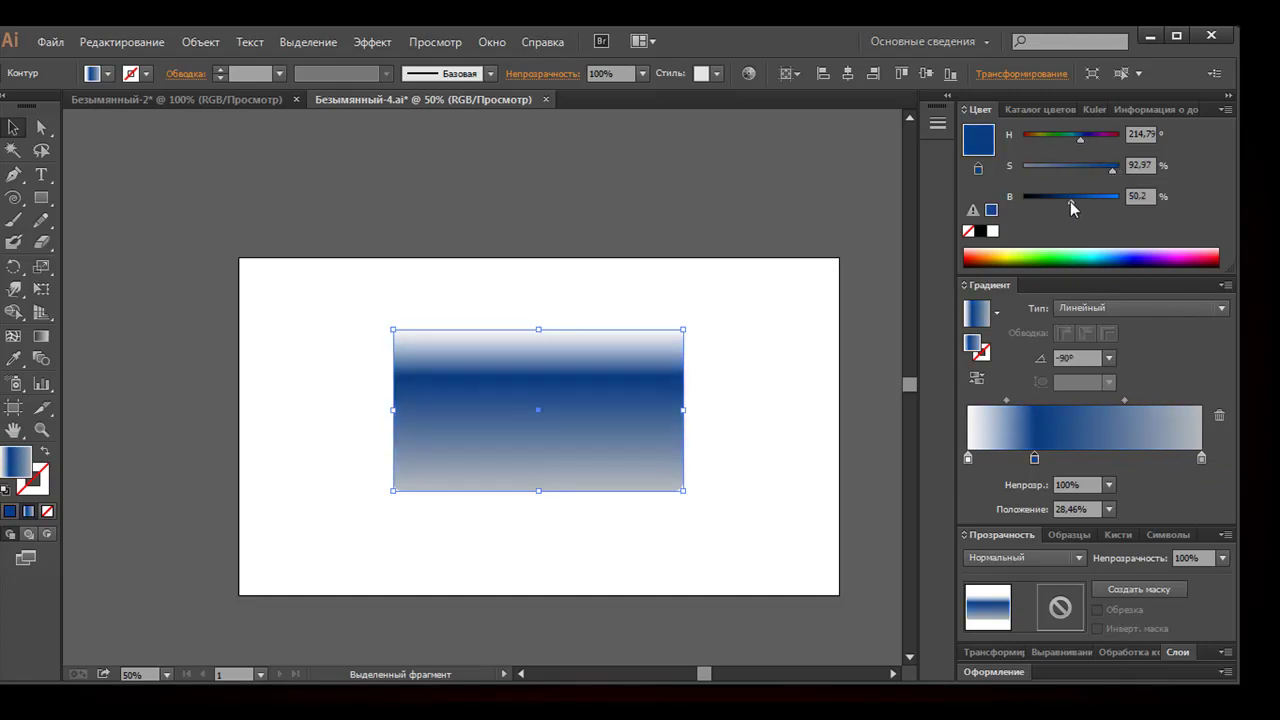
Add a near-black navy stop at 73.52% and darken the gradient's bottom end to navy
{"action": "left_click", "coordinate": [1140, 452]}
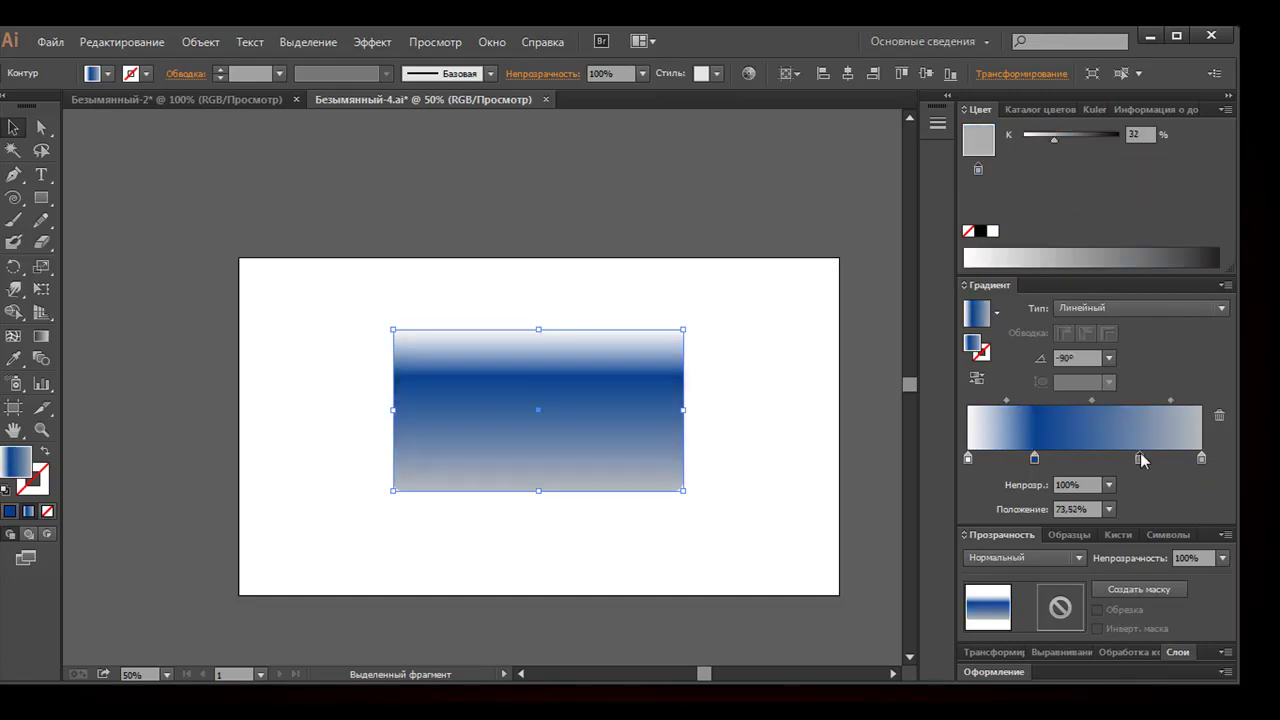
{"action": "left_click", "coordinate": [1140, 262]}
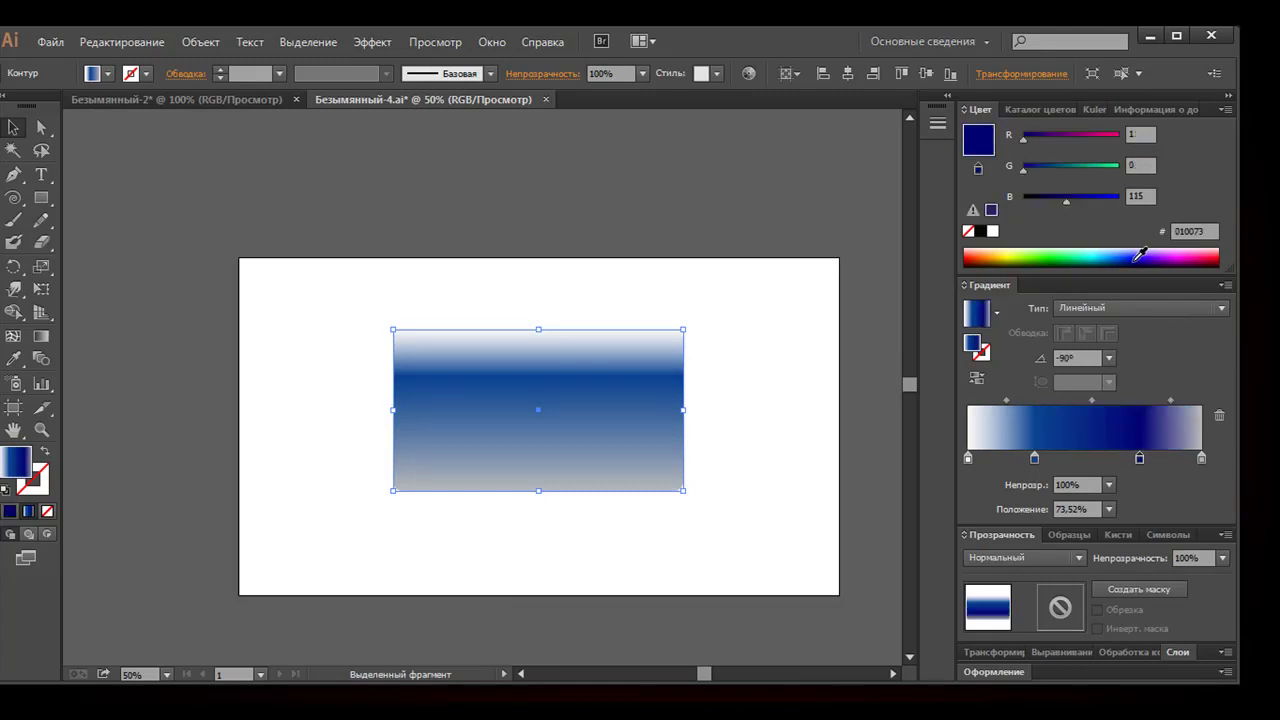
{"action": "left_click", "coordinate": [1126, 259]}
{"action": "left_click_drag", "start_coordinate": [1128, 262], "coordinate": [1132, 260]}
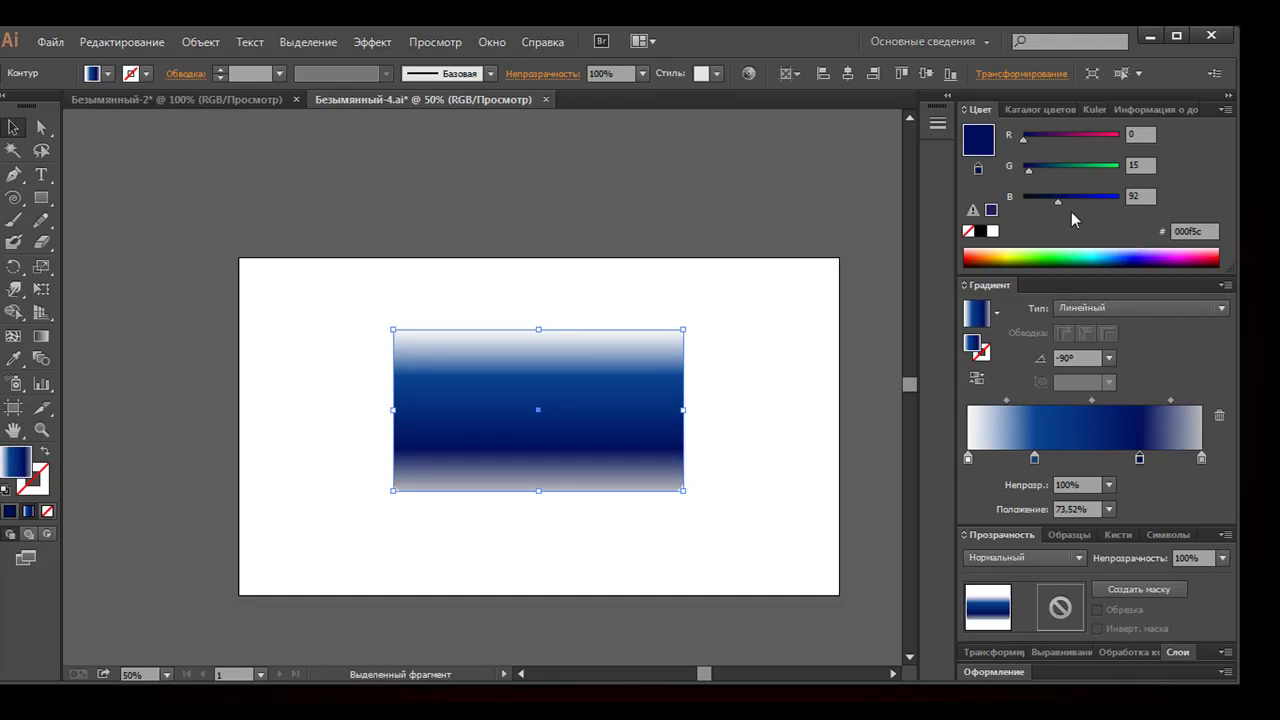
{"action": "left_click_drag", "start_coordinate": [1060, 204], "coordinate": [1047, 203]}
{"action": "left_click_drag", "start_coordinate": [1202, 460], "coordinate": [1199, 459]}
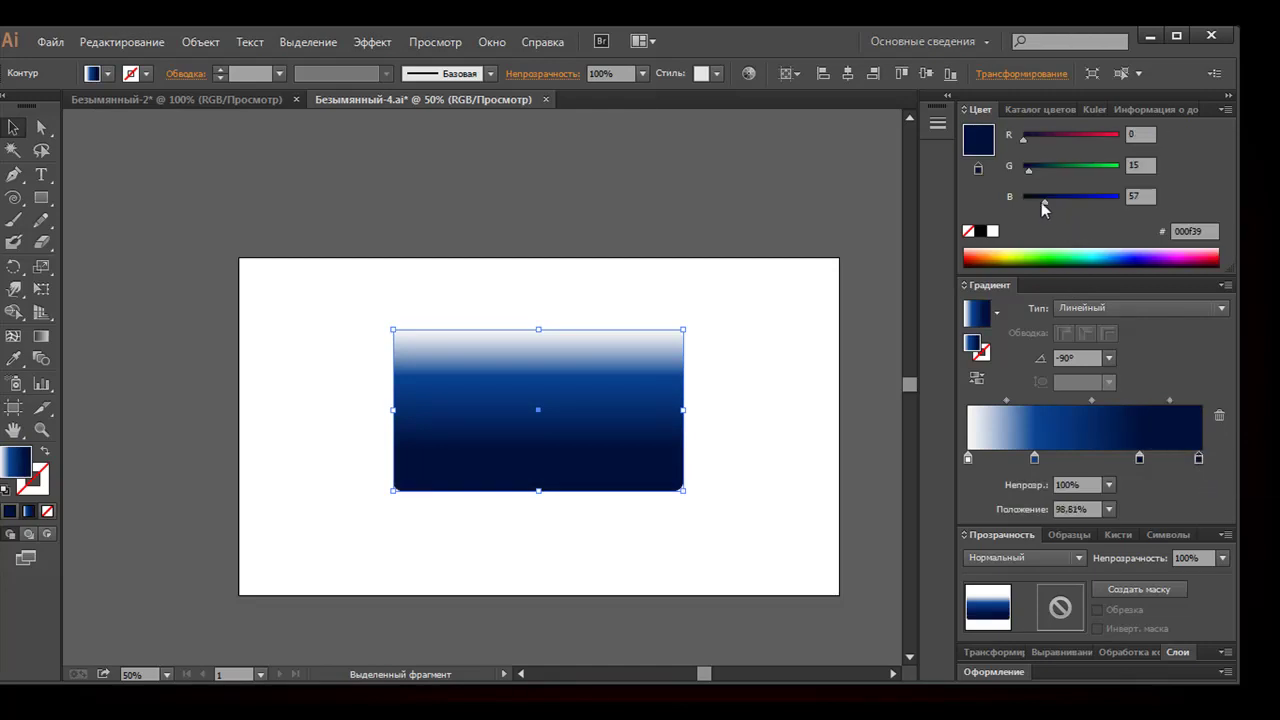
{"action": "mouse_move", "coordinate": [1043, 204]}
{"action": "left_mouse_down"}
{"action": "mouse_move", "coordinate": [1030, 204]}
{"action": "mouse_move", "coordinate": [1014, 164]}
{"action": "left_mouse_up"}
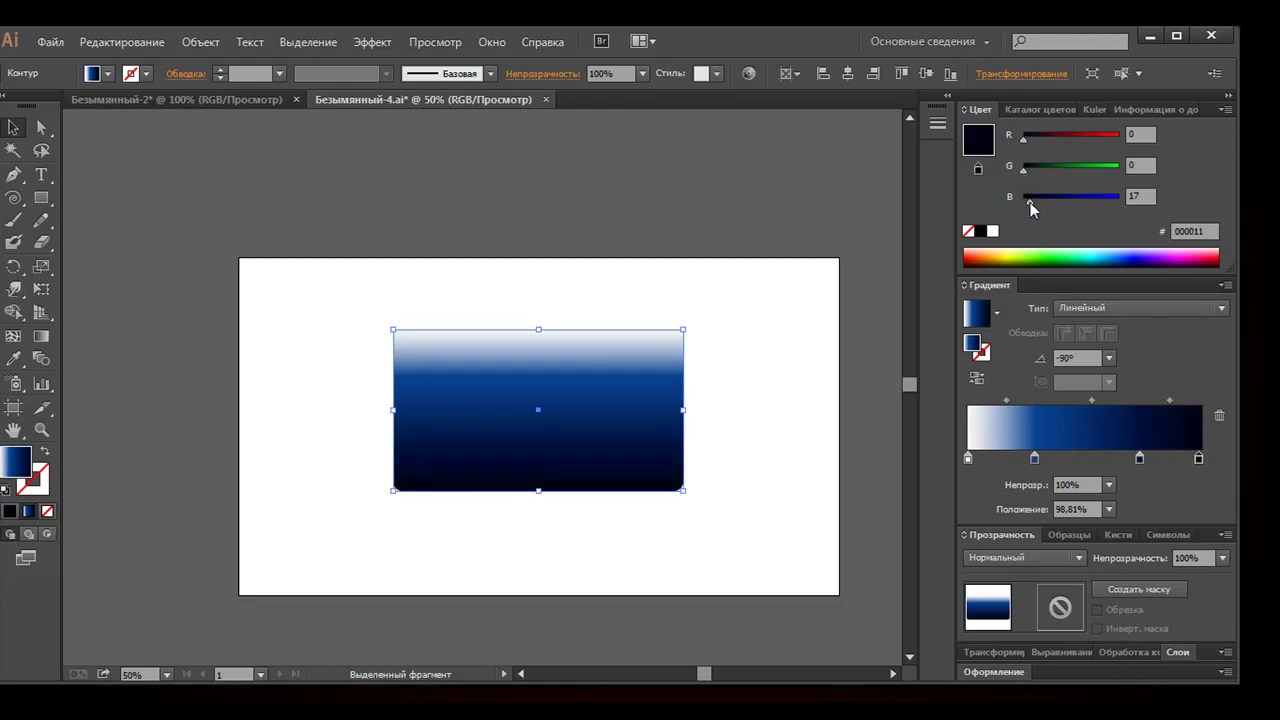
Shrink the light band at the top and tint the white starting stop light blue
{"action": "left_click", "coordinate": [1034, 464]}
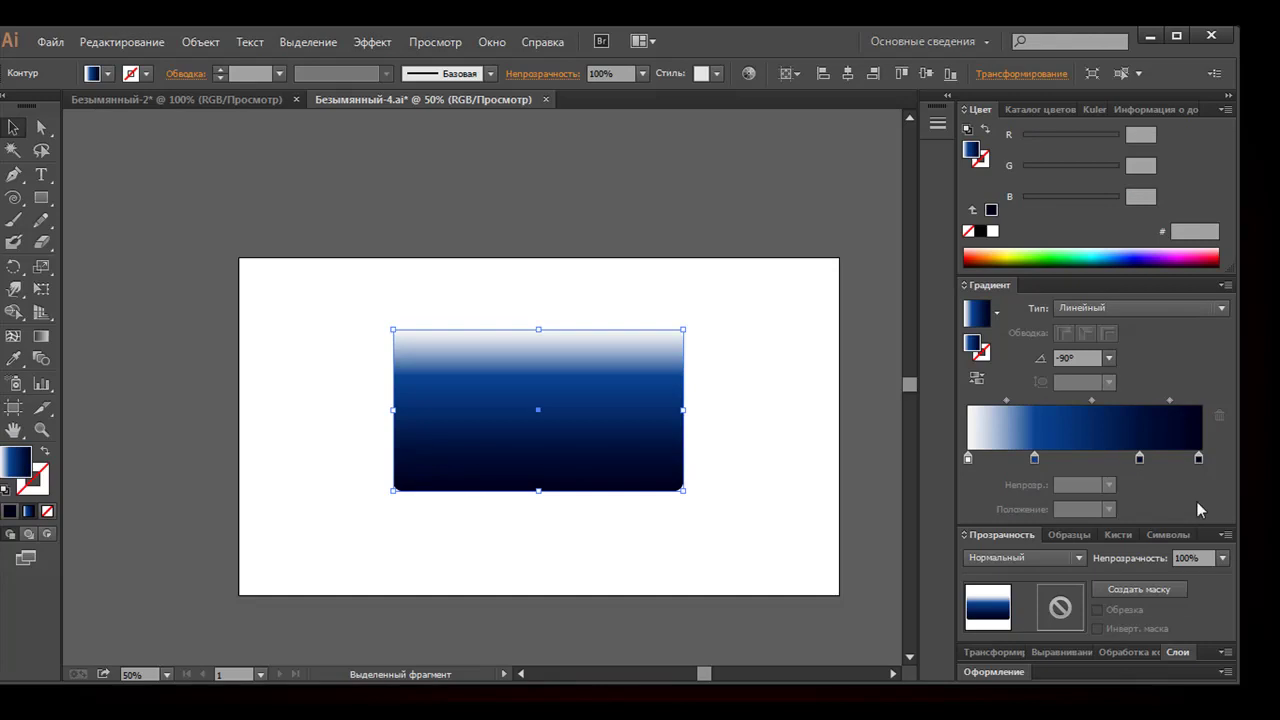
{"action": "left_click_drag", "start_coordinate": [1006, 400], "coordinate": [992, 400]}
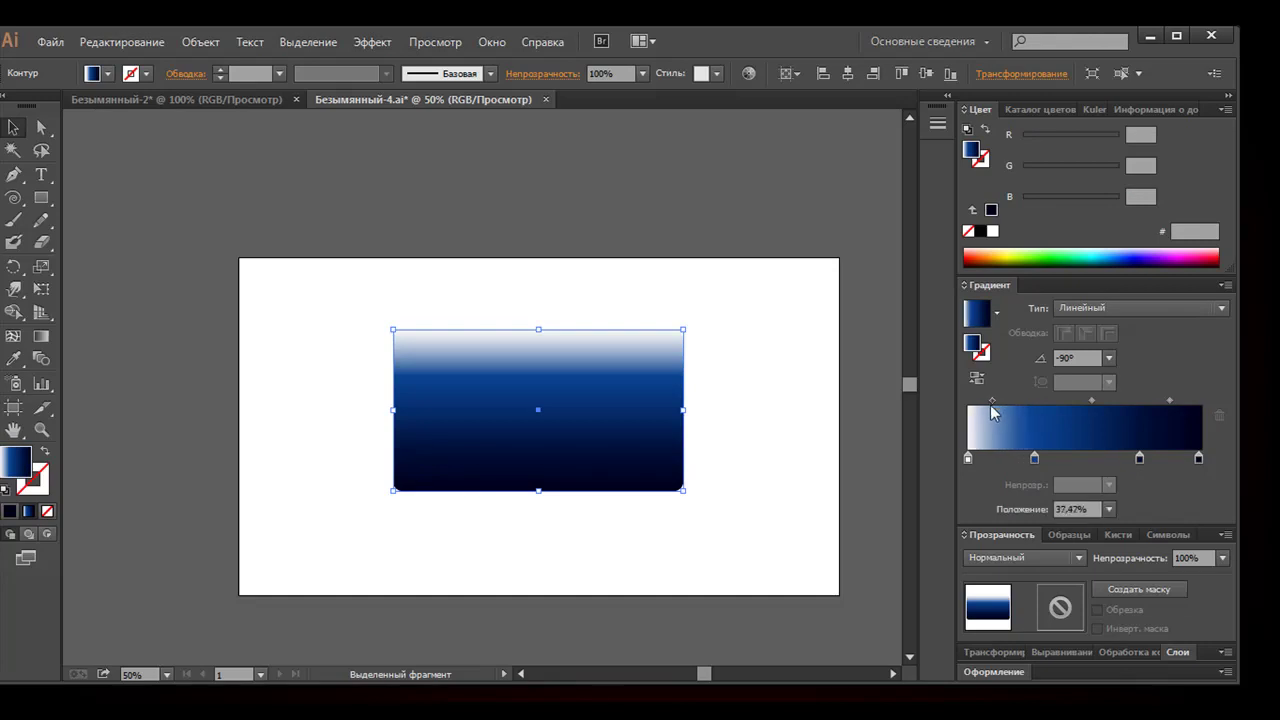
{"action": "left_click", "coordinate": [967, 460]}
{"action": "left_click", "coordinate": [1227, 109]}
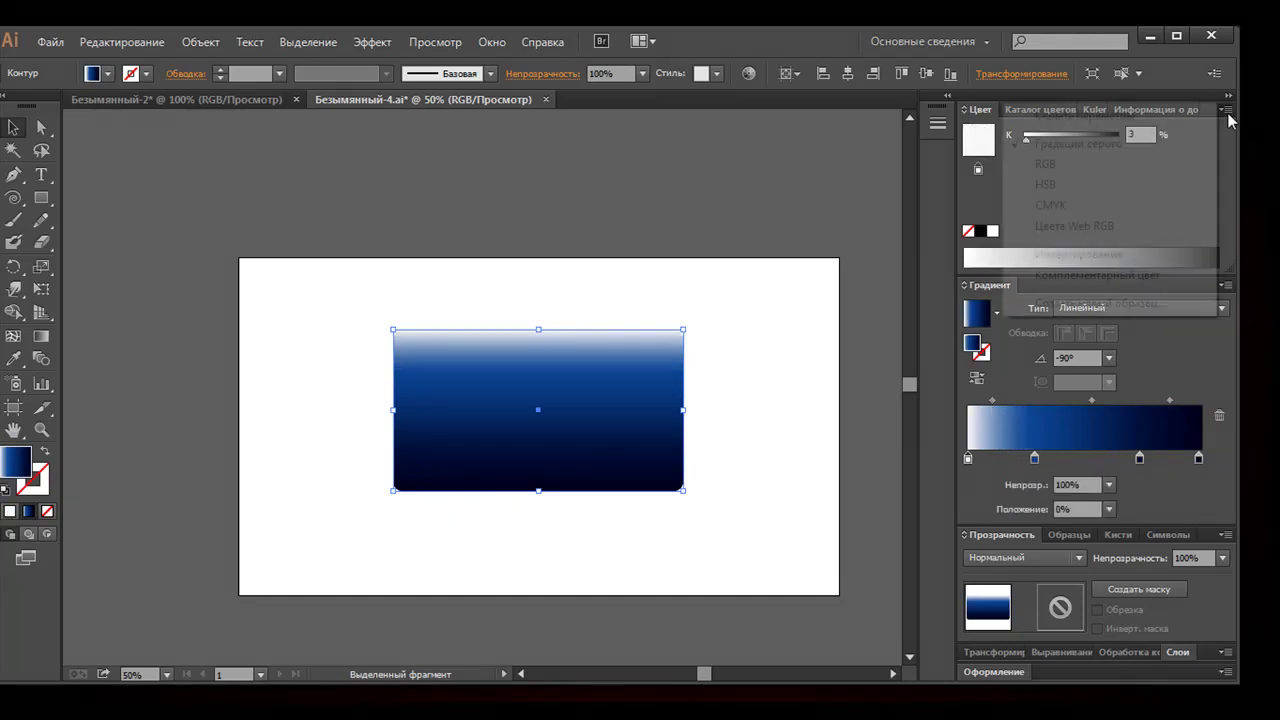
{"action": "left_click", "coordinate": [1088, 205]}
{"action": "left_click", "coordinate": [1227, 109]}
{"action": "left_click", "coordinate": [1095, 180]}
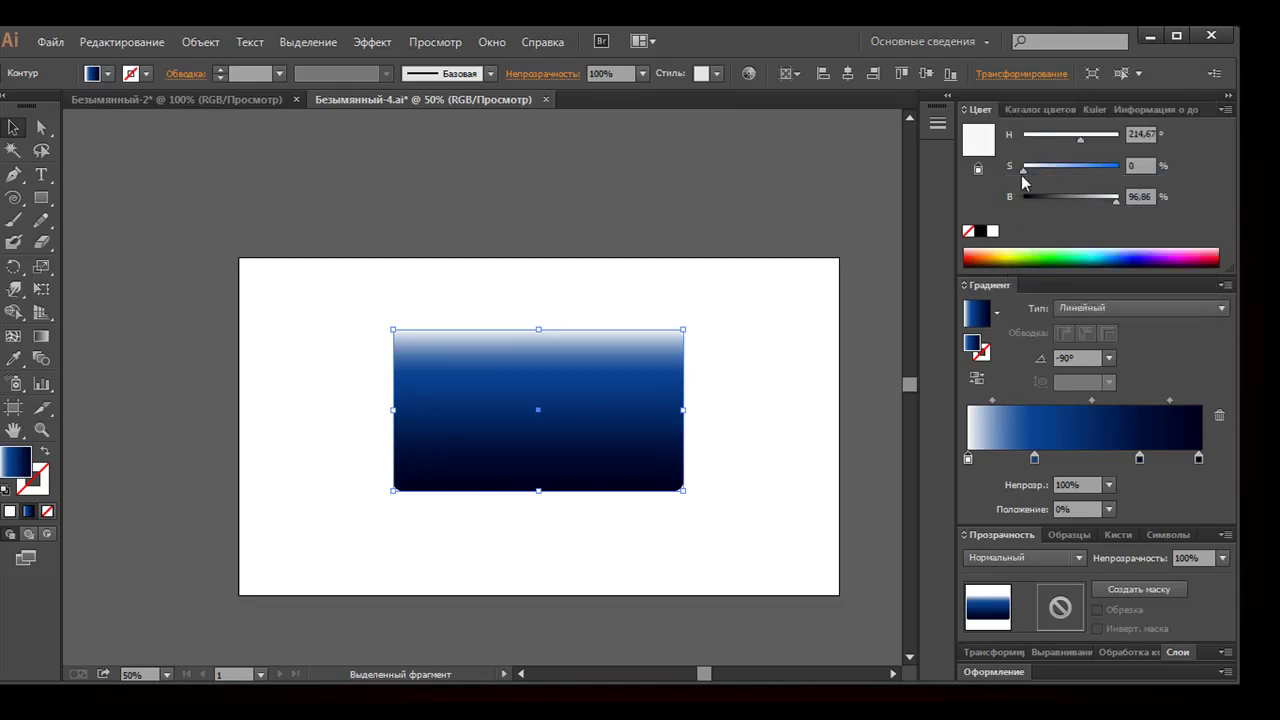
{"action": "left_click_drag", "start_coordinate": [1021, 173], "coordinate": [1036, 173]}
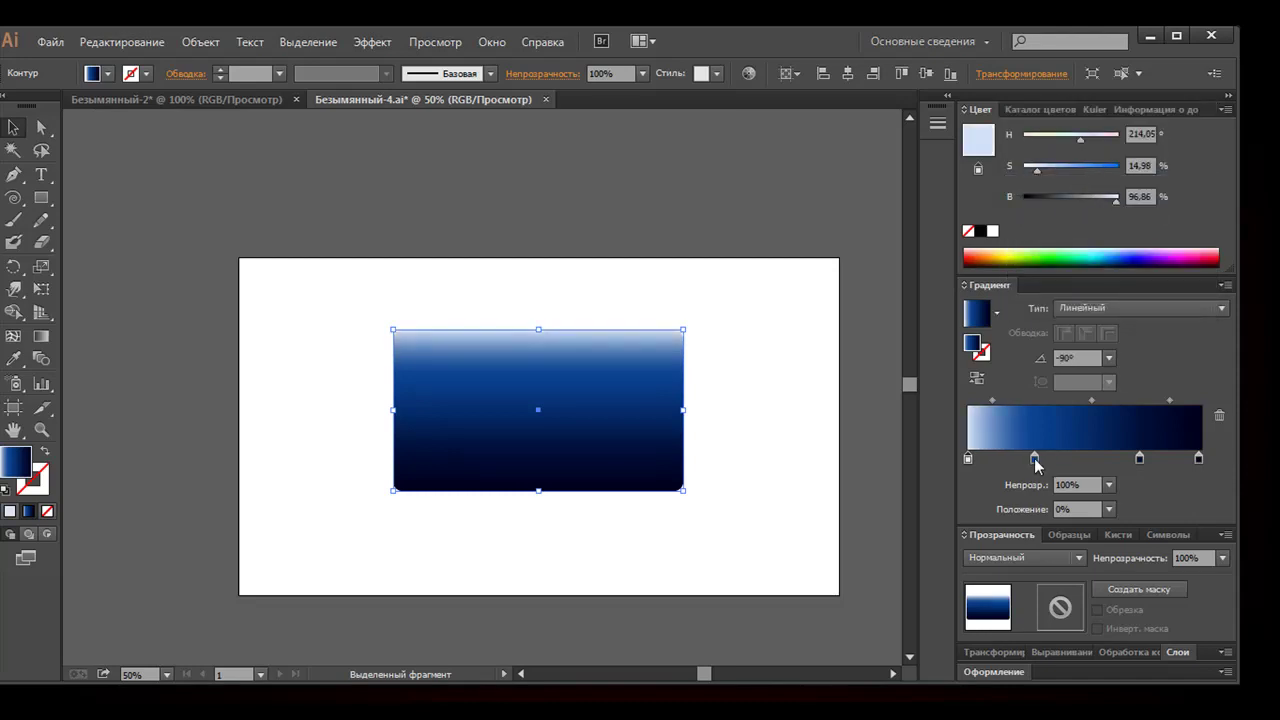
Nudge the blue stop right and shift the midpoint between the two darker stops
{"action": "left_click_drag", "start_coordinate": [1034, 458], "coordinate": [1043, 458]}
{"action": "left_click", "coordinate": [1140, 458]}
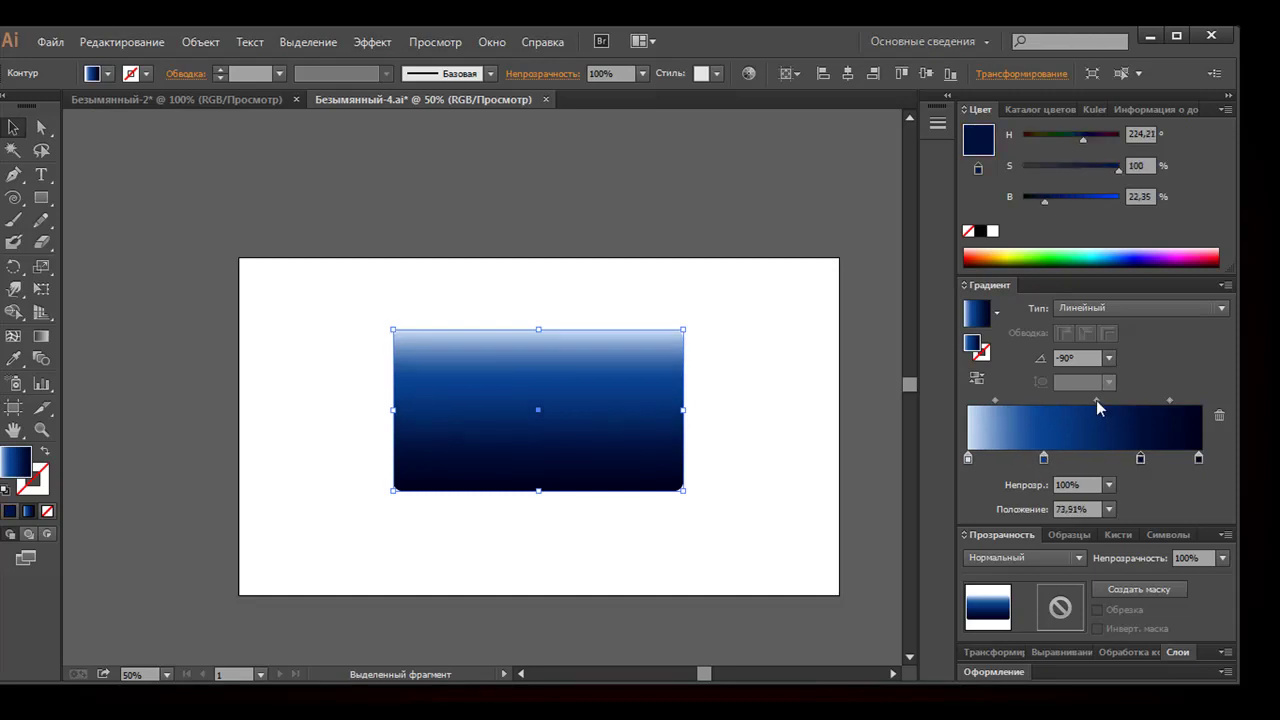
{"action": "left_click_drag", "start_coordinate": [1096, 400], "coordinate": [1091, 400]}
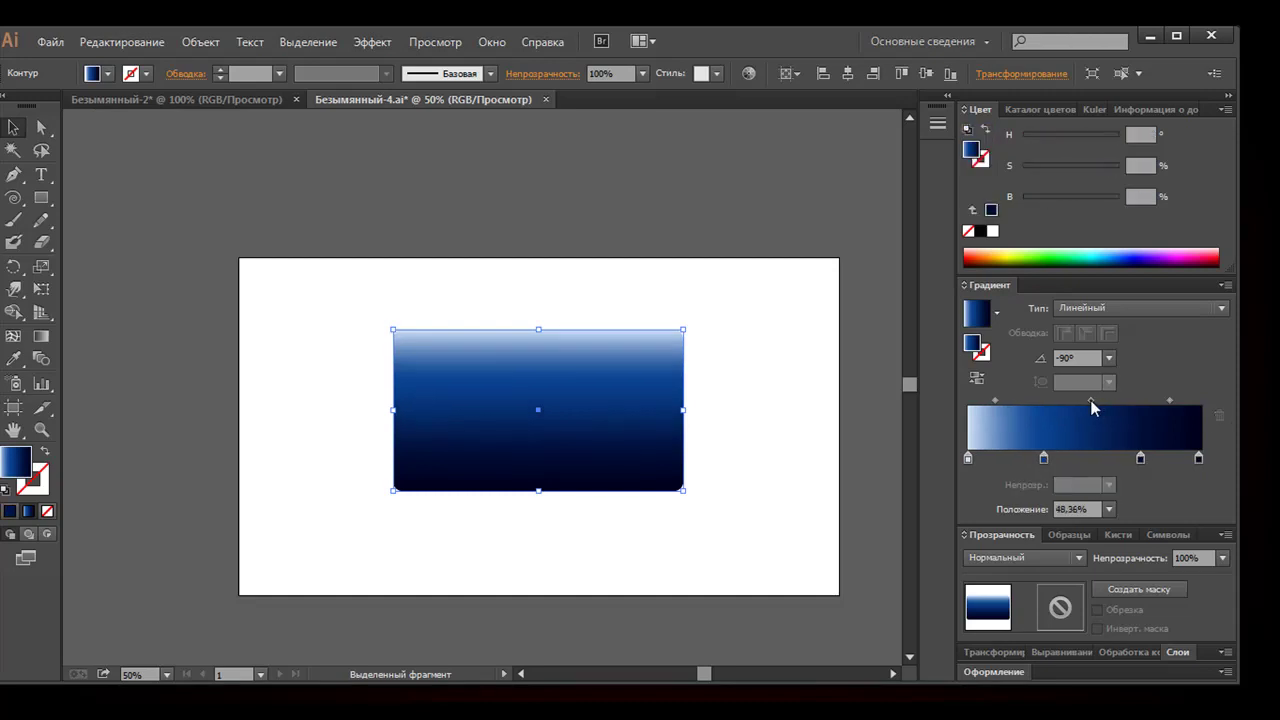
{"action": "left_click", "coordinate": [780, 422]}
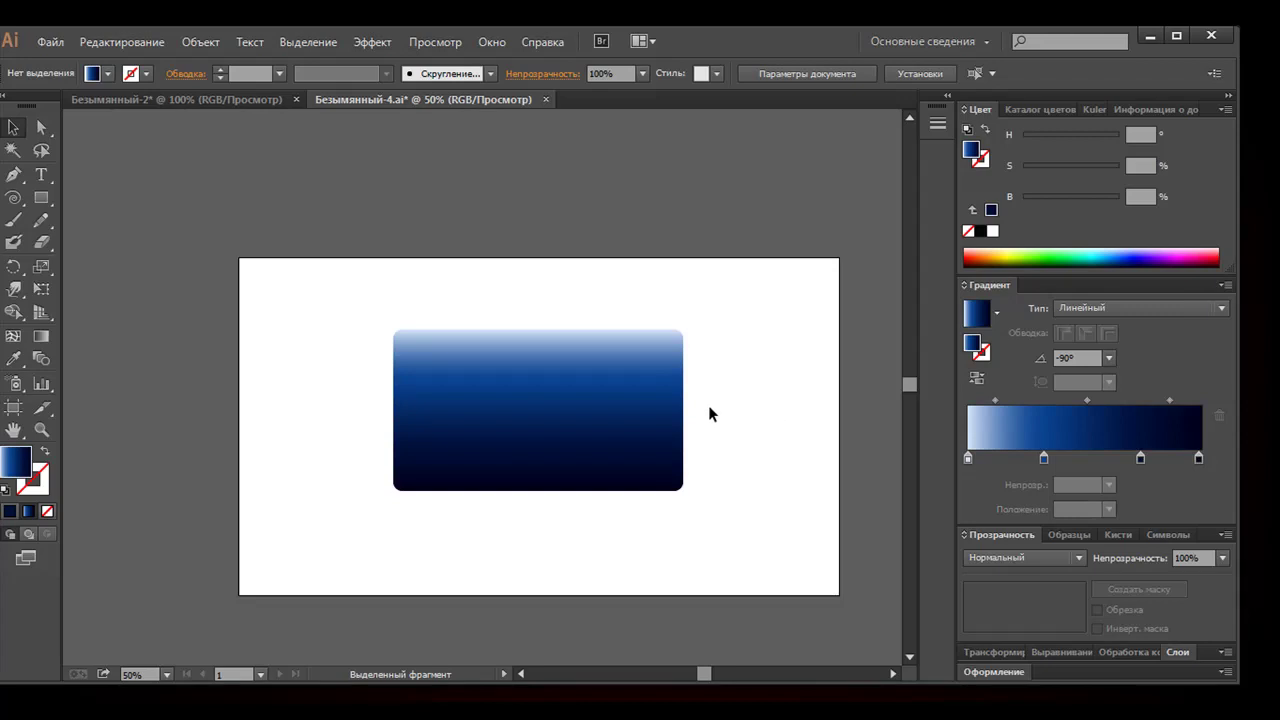
{"action": "left_click", "coordinate": [662, 400]}
Create an Offset Path of -5 pt with Miter joins inside the gradient rectangle
{"action": "left_click", "coordinate": [200, 41]}
{"action": "mouse_move", "coordinate": [225, 424]}
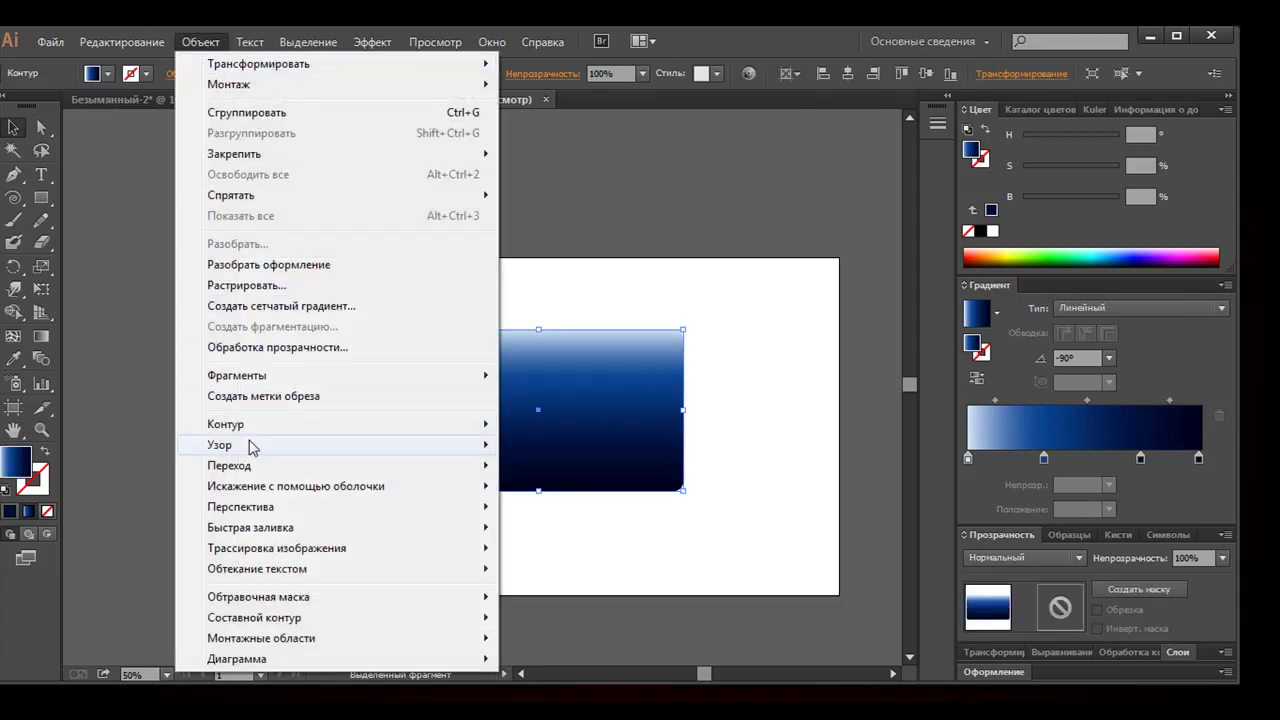
{"action": "left_click", "coordinate": [523, 495]}
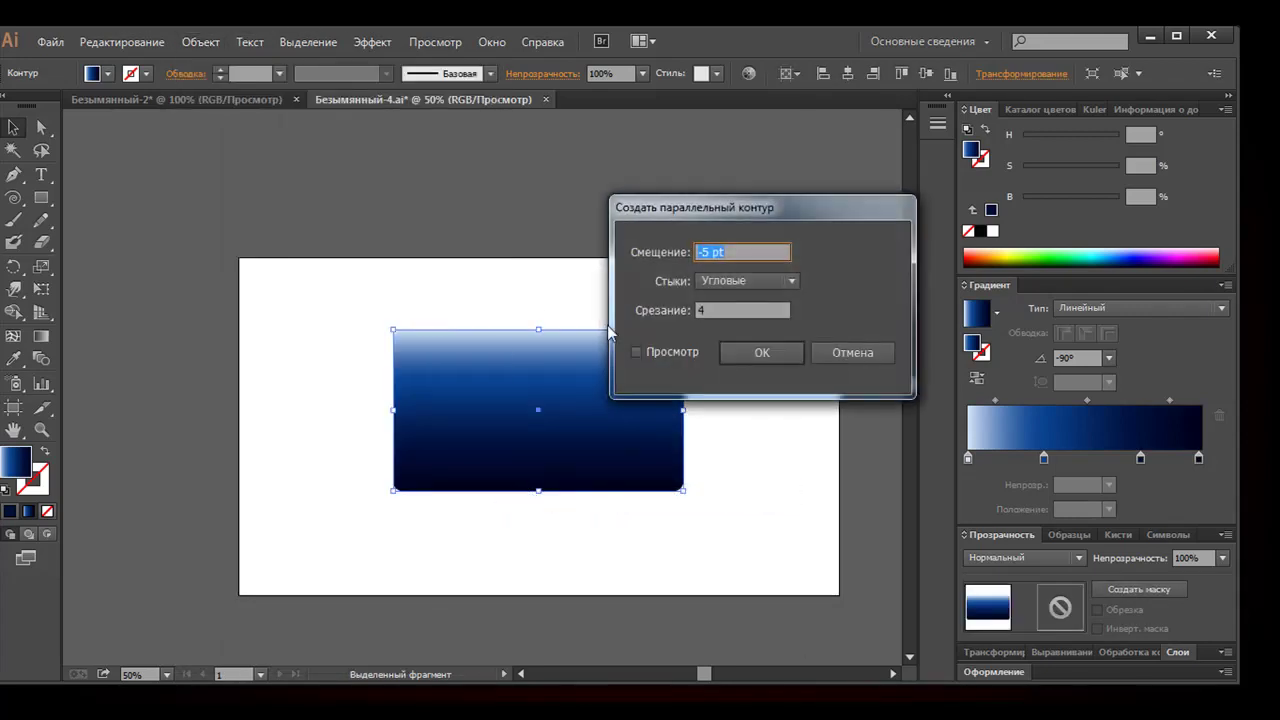
{"action": "left_click", "coordinate": [645, 352]}
{"action": "left_click", "coordinate": [755, 352]}
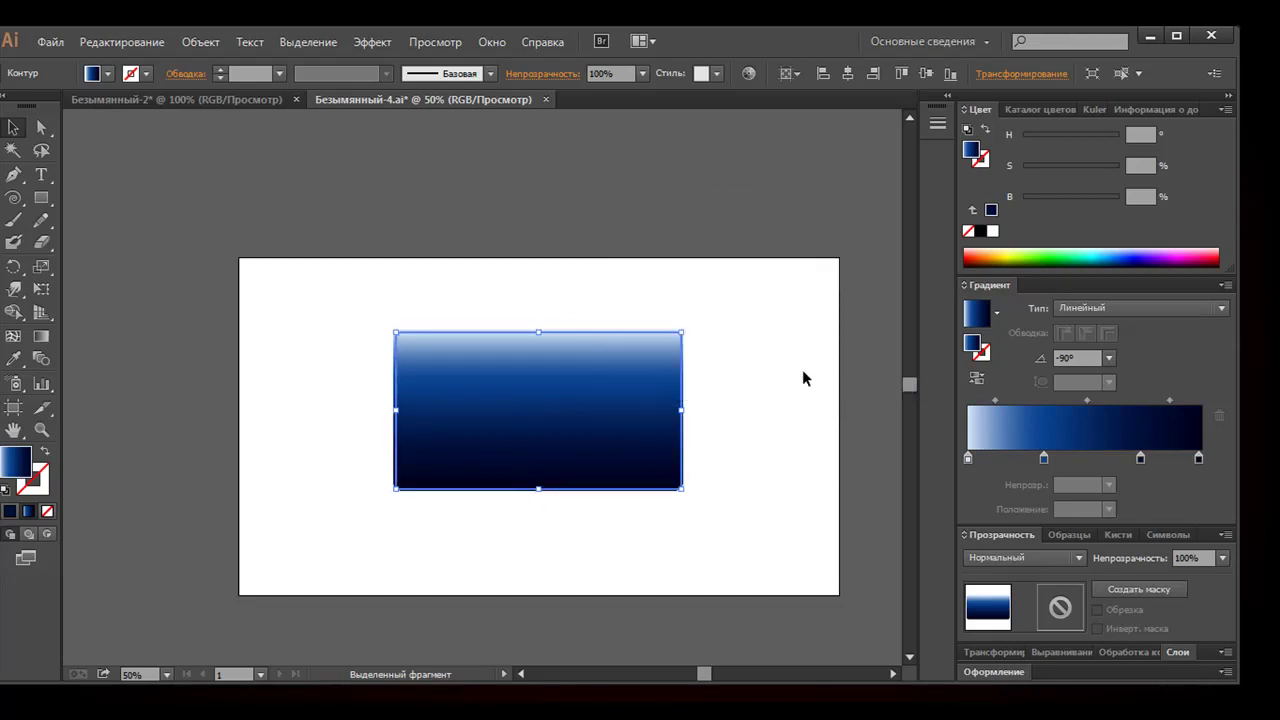
Set the first gradient stop to a dark navy with hue 216
{"action": "left_click", "coordinate": [968, 458]}
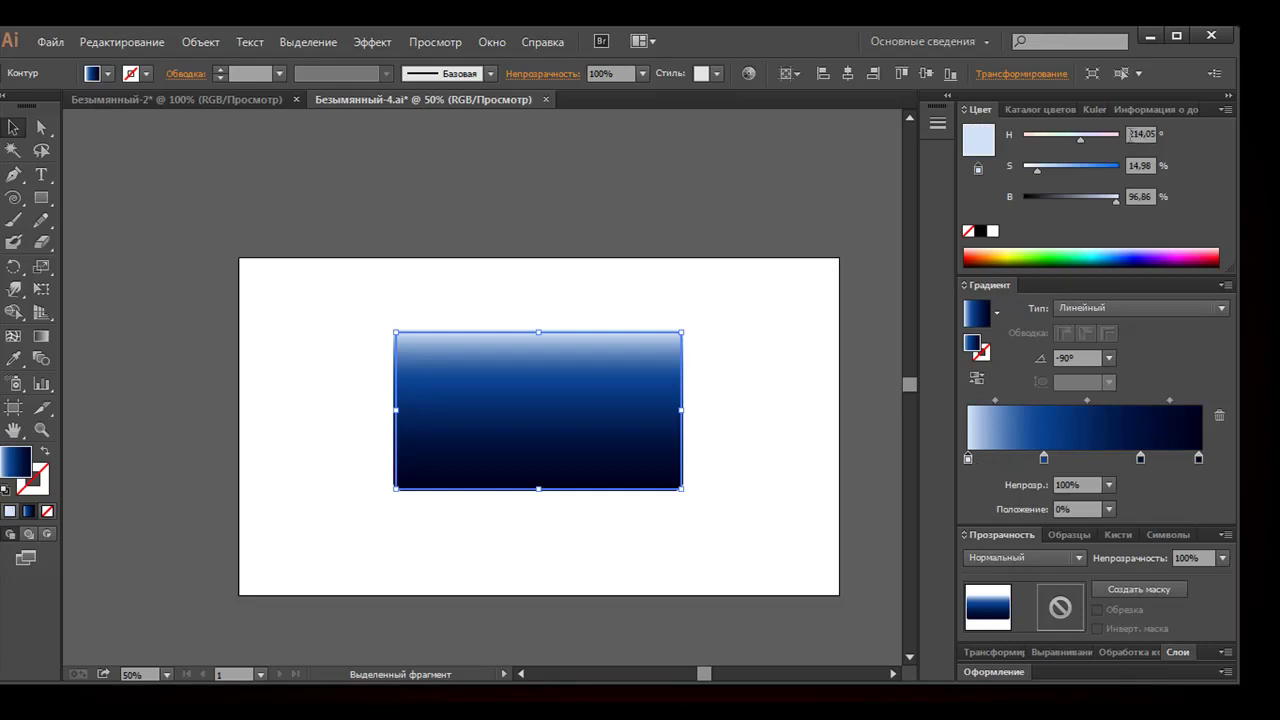
{"action": "type", "text": "216"}
{"action": "key", "text": "Tab"}
{"action": "type", "text": "1"}
{"action": "key", "text": "Tab"}
{"action": "type", "text": "1"}
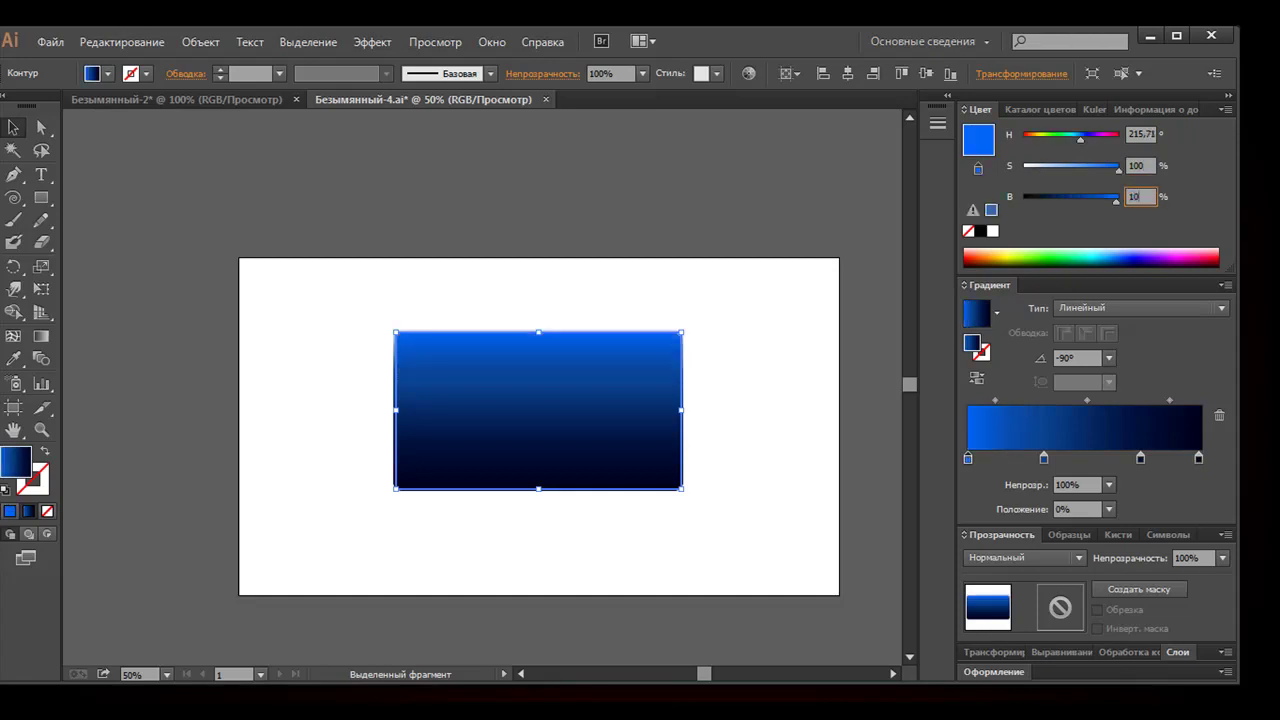
{"action": "key", "text": "Return"}
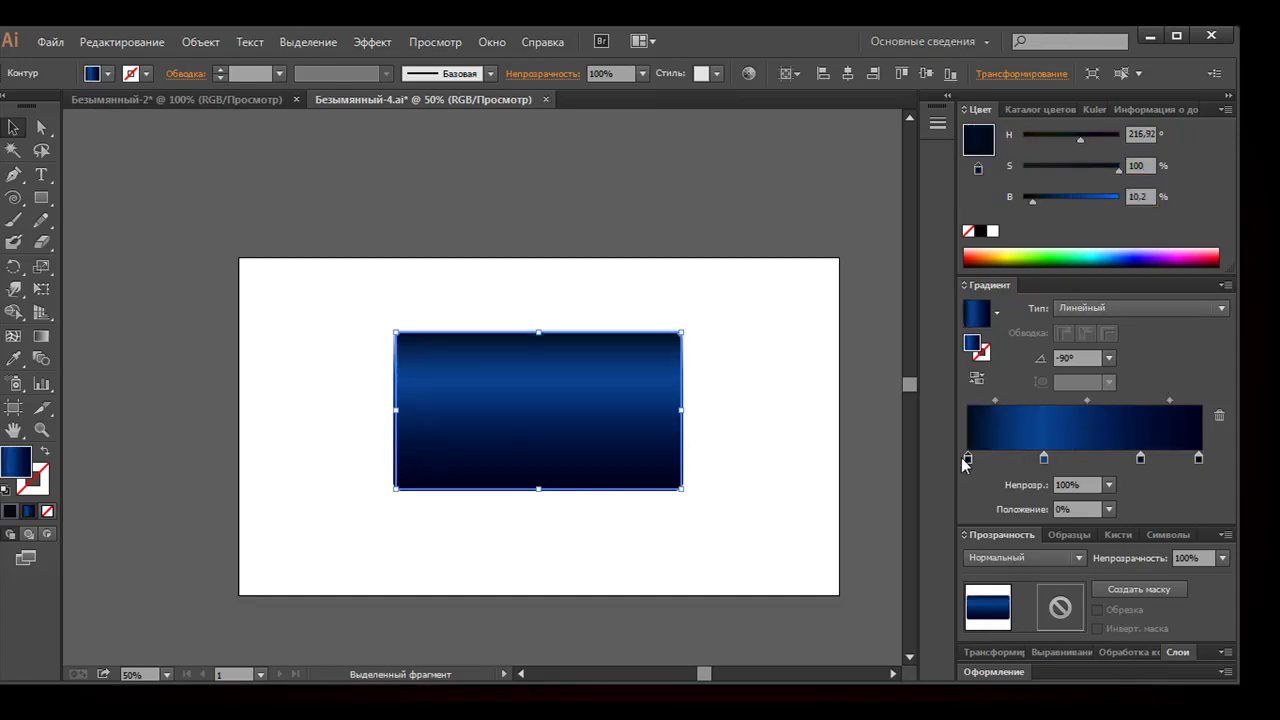
Add a light blue stop with H 200, S 40, B 74
{"action": "left_click", "coordinate": [997, 458]}
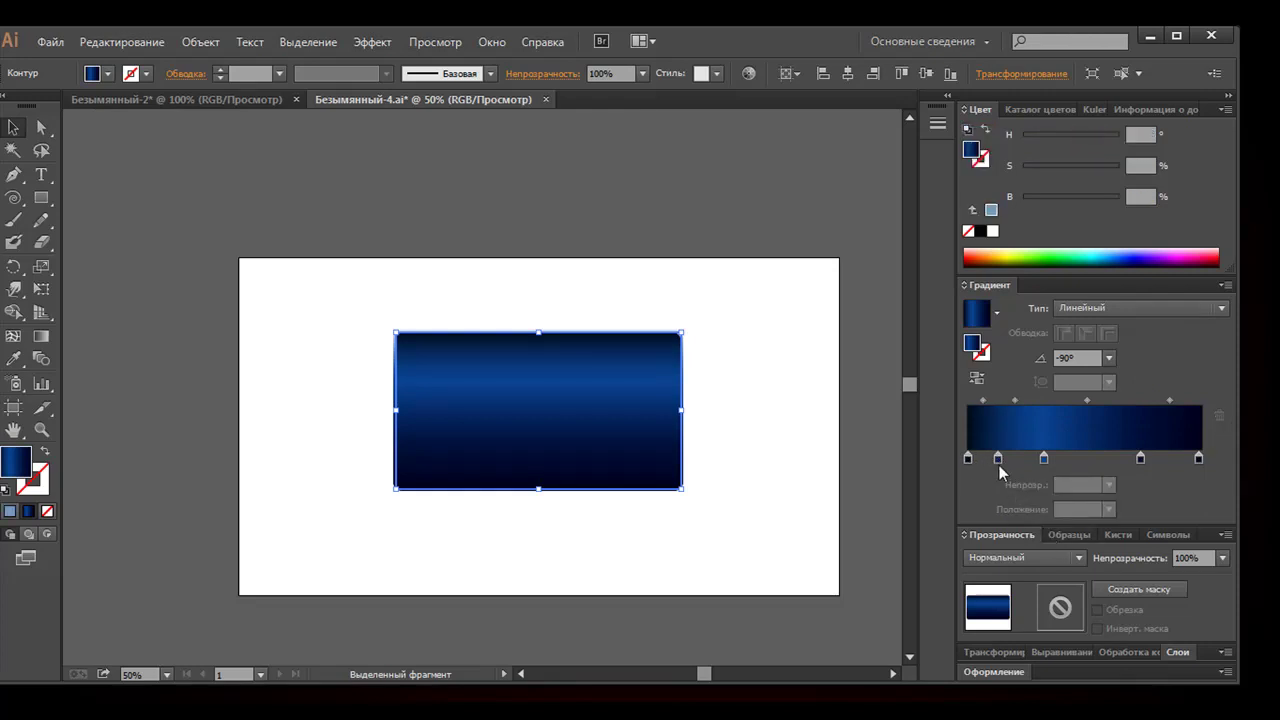
{"action": "left_click", "coordinate": [998, 459]}
{"action": "left_click_drag", "start_coordinate": [1130, 134], "coordinate": [1187, 134]}
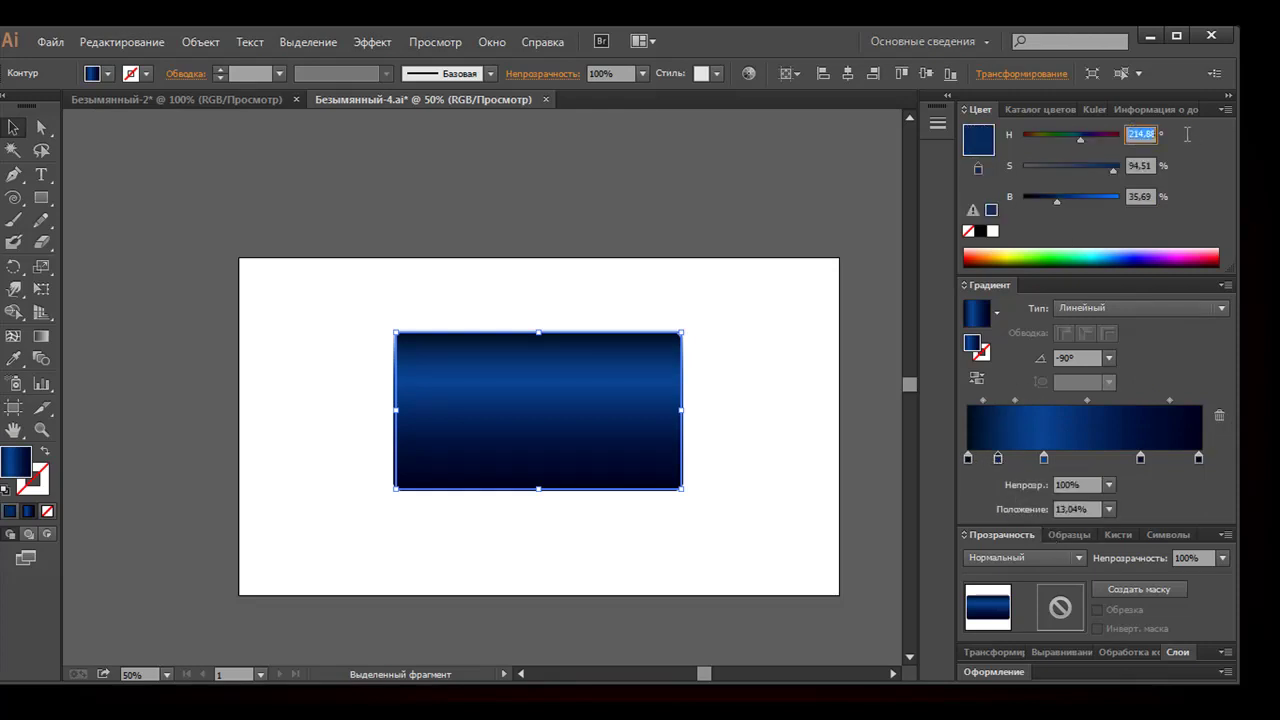
{"action": "type", "text": "200"}
{"action": "key", "text": "Tab"}
{"action": "type", "text": "40"}
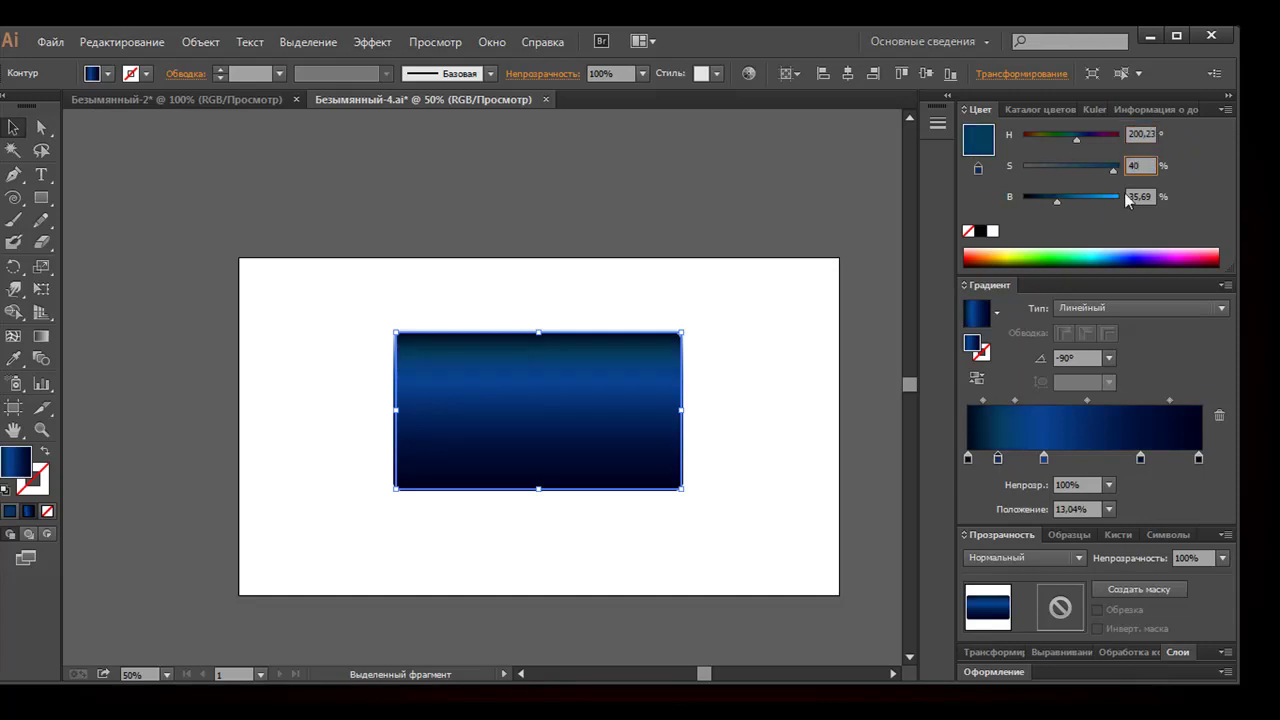
{"action": "key", "text": "Tab"}
{"action": "type", "text": "74"}
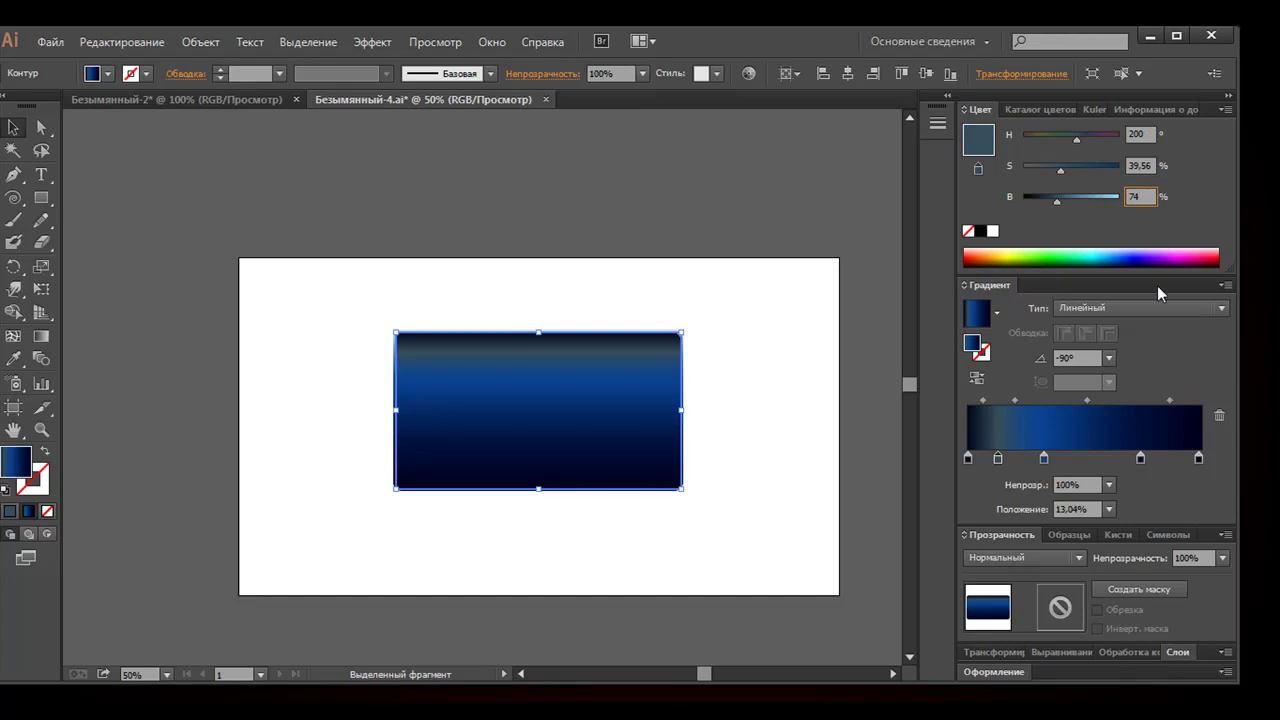
{"action": "key", "text": "Return"}
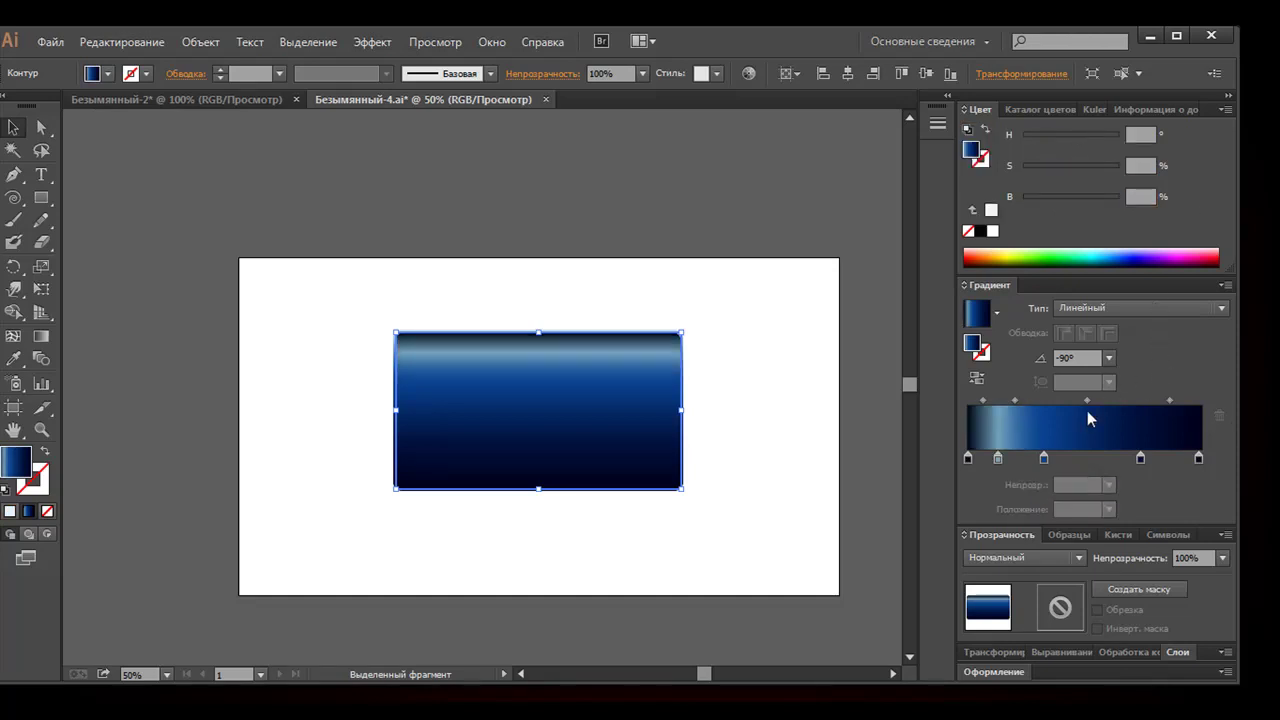
Add a grey highlight stop at about 23% with brightness 74
{"action": "left_click", "coordinate": [1021, 458]}
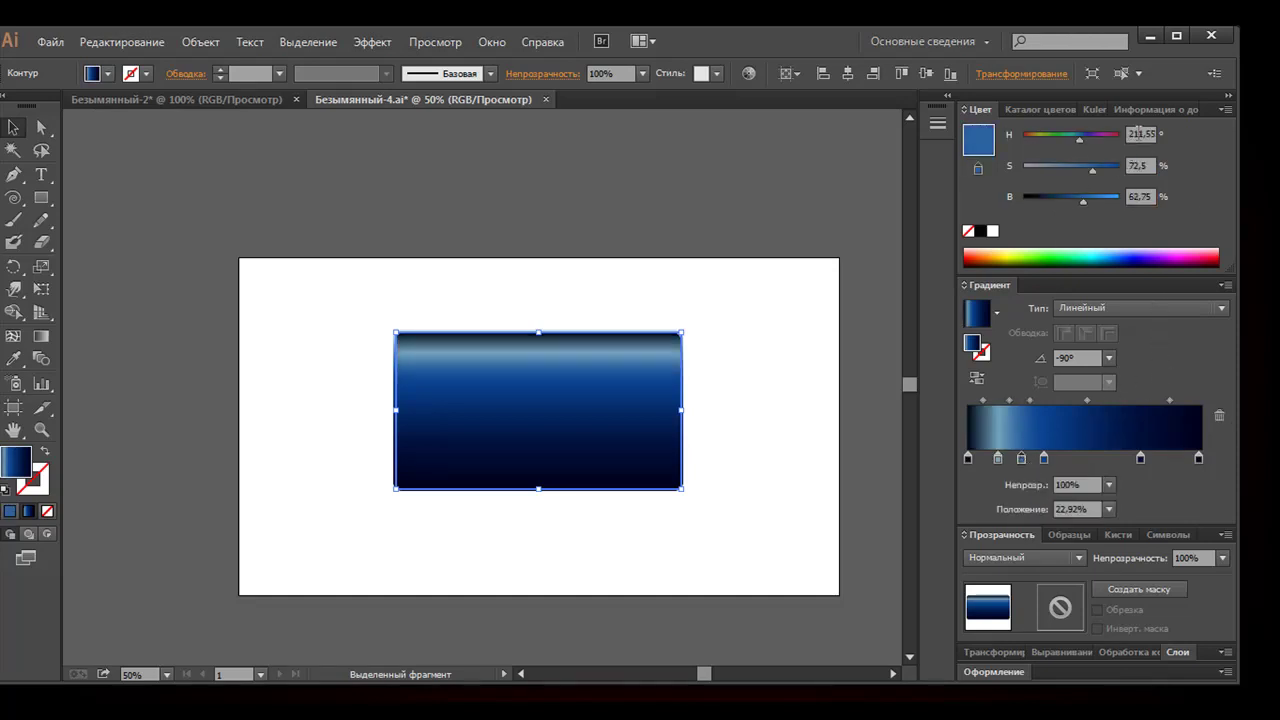
{"action": "double_click", "coordinate": [1131, 134]}
{"action": "type", "text": "210"}
{"action": "key", "text": "Tab"}
{"action": "type", "text": "1"}
{"action": "double_click", "coordinate": [1140, 196]}
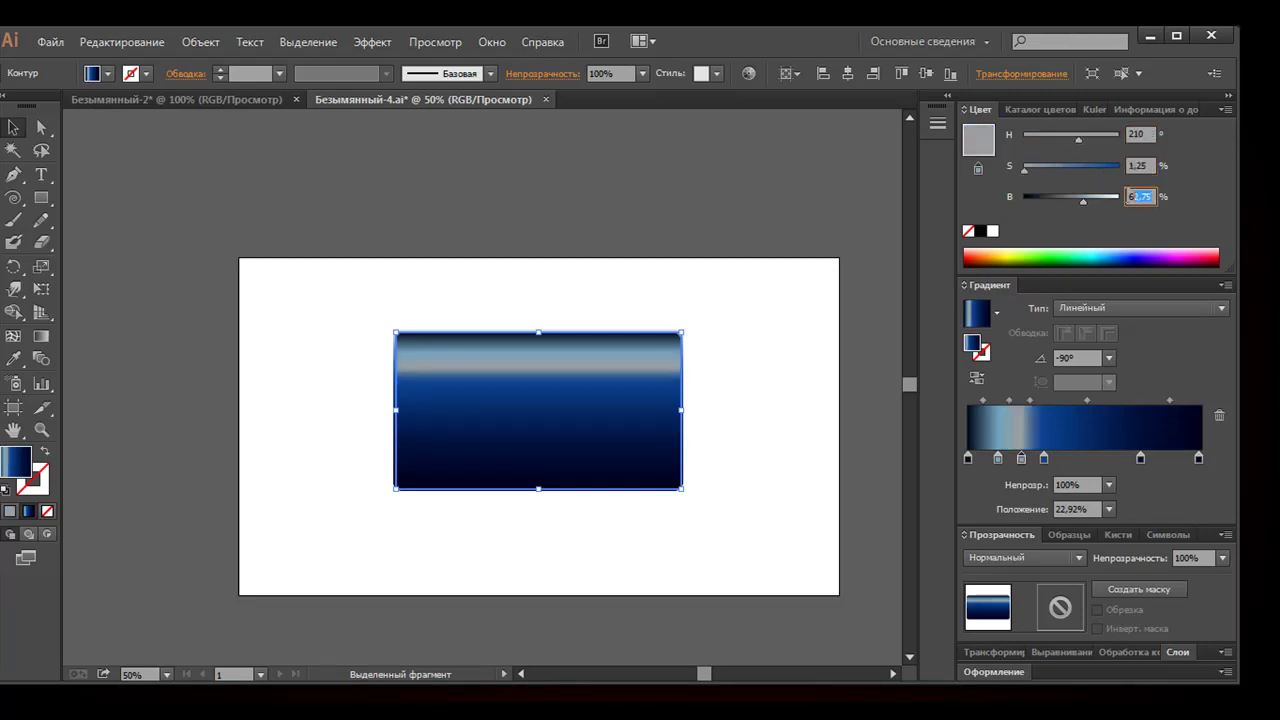
{"action": "type", "text": "74"}
{"action": "key", "text": "Return"}
Move the blue stop to about 51% and make the 33.6% stop dark (S 50, B 10) near 31%
{"action": "mouse_move", "coordinate": [1043, 458]}
{"action": "left_mouse_down"}
{"action": "mouse_move", "coordinate": [1087, 458]}
{"action": "mouse_move", "coordinate": [1004, 459]}
{"action": "mouse_move", "coordinate": [1046, 459]}
{"action": "left_mouse_up"}
{"action": "left_click", "coordinate": [1049, 459]}
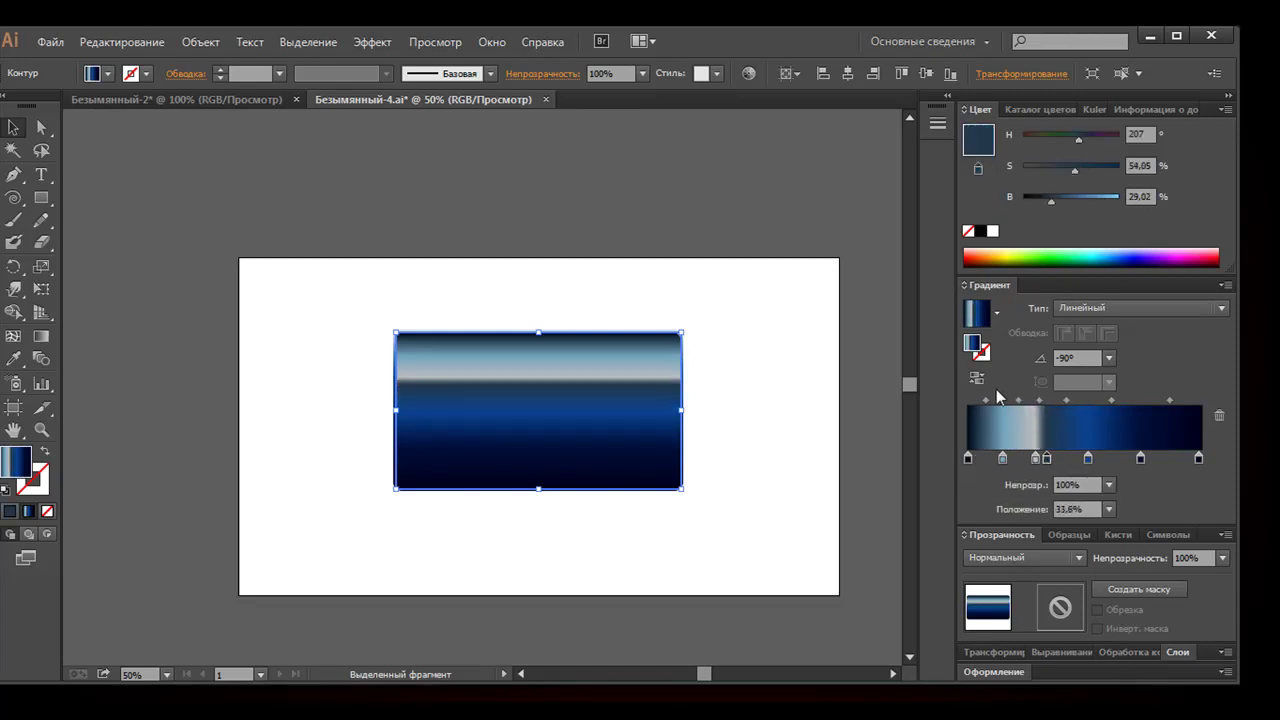
{"action": "left_click", "coordinate": [968, 458]}
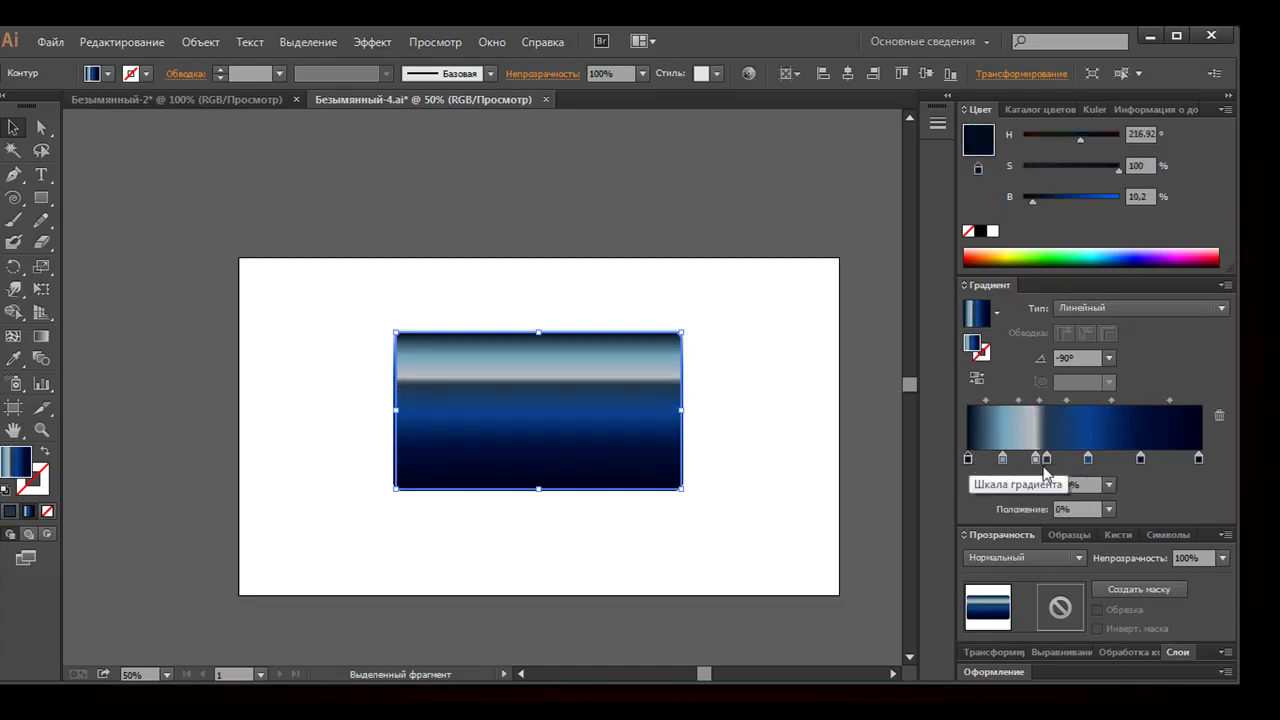
{"action": "left_click", "coordinate": [1047, 459]}
{"action": "left_click", "coordinate": [1148, 196]}
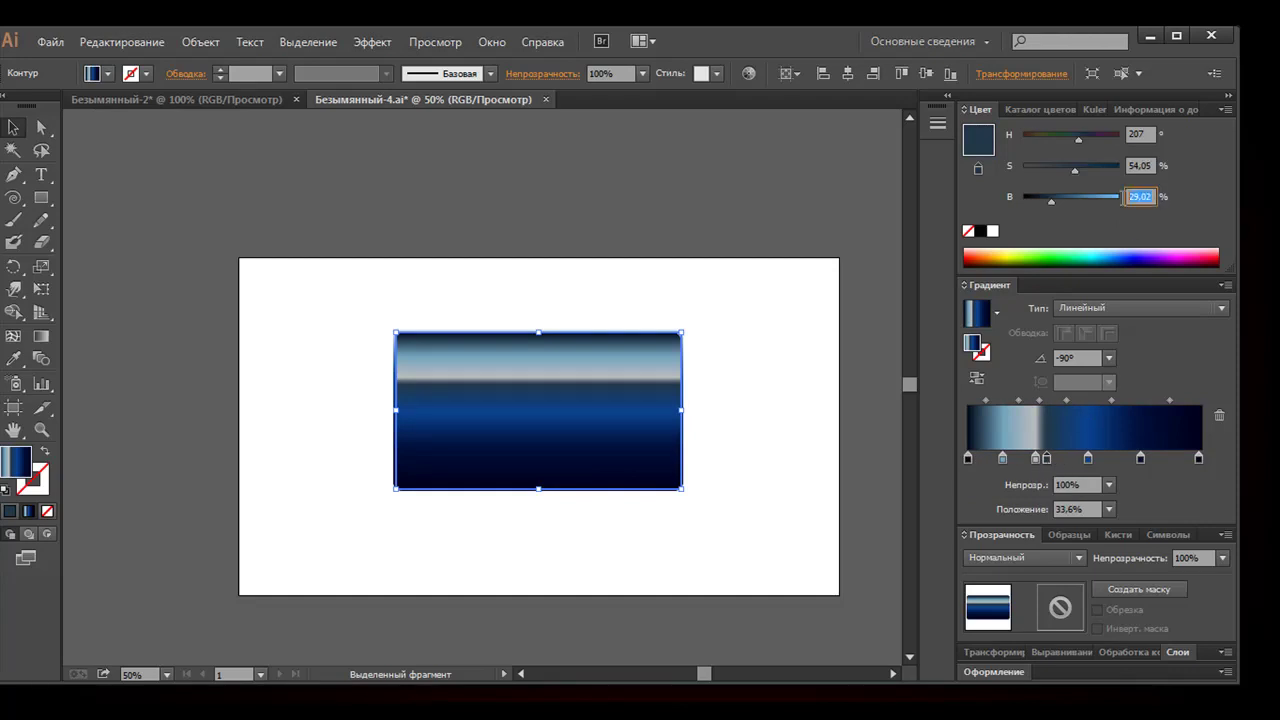
{"action": "type", "text": "10"}
{"action": "left_click", "coordinate": [1145, 166]}
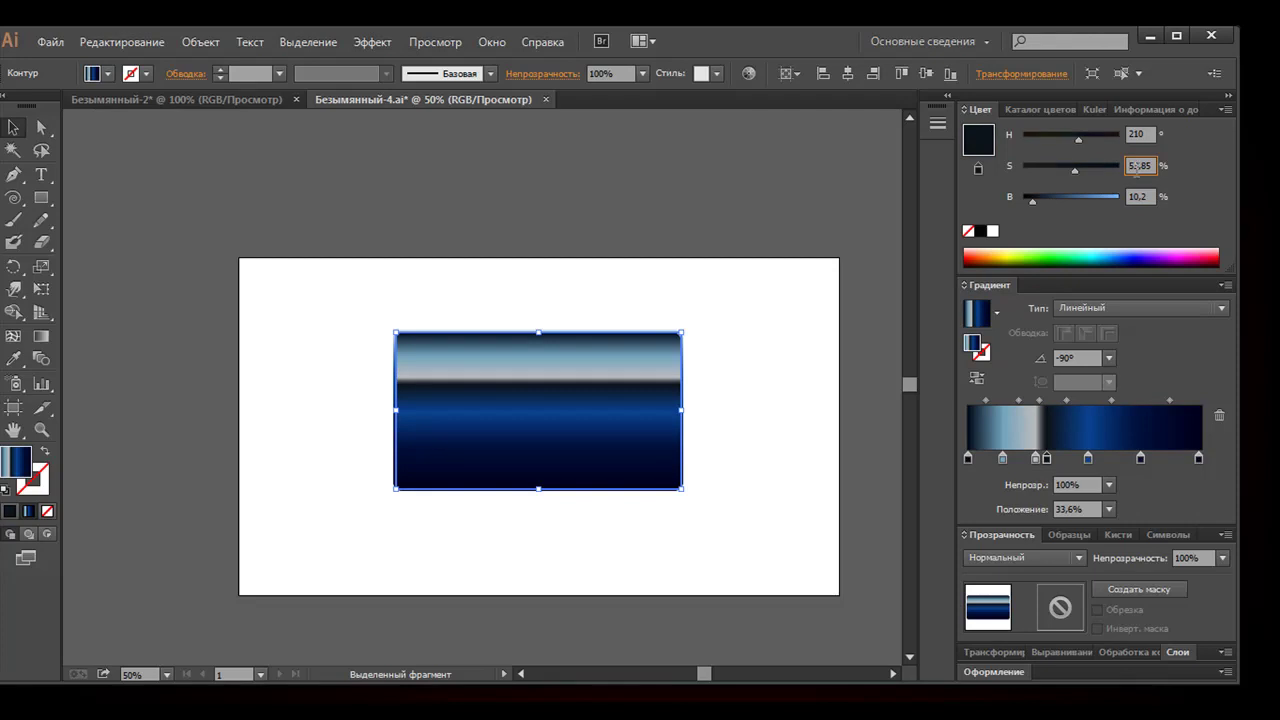
{"action": "left_click_drag", "start_coordinate": [1153, 166], "coordinate": [1119, 165]}
{"action": "type", "text": "50"}
{"action": "key", "text": "Return"}
{"action": "left_click_drag", "start_coordinate": [1046, 458], "coordinate": [1007, 460]}
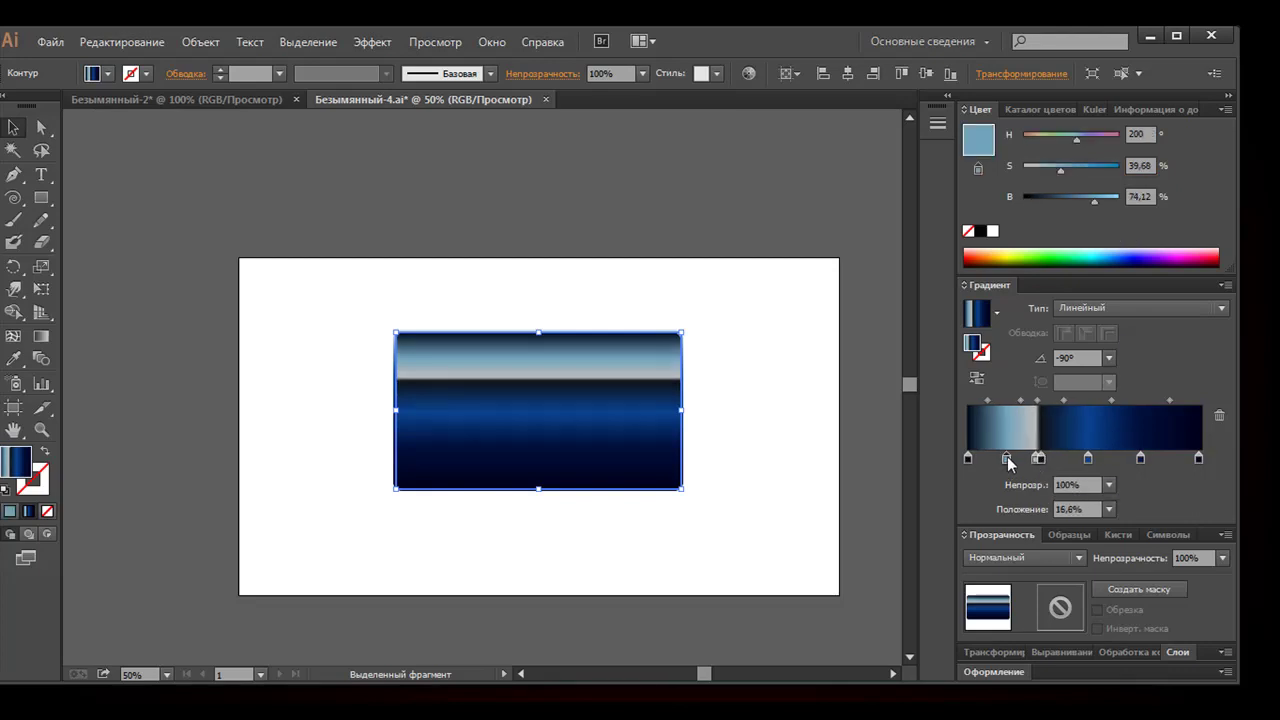
Lighten the middle stops to steel blue and add a dark stop (S 50, B 34) near 40.7%
{"action": "mouse_move", "coordinate": [1008, 462]}
{"action": "left_mouse_down"}
{"action": "mouse_move", "coordinate": [1098, 460]}
{"action": "mouse_move", "coordinate": [1087, 460]}
{"action": "left_mouse_up"}
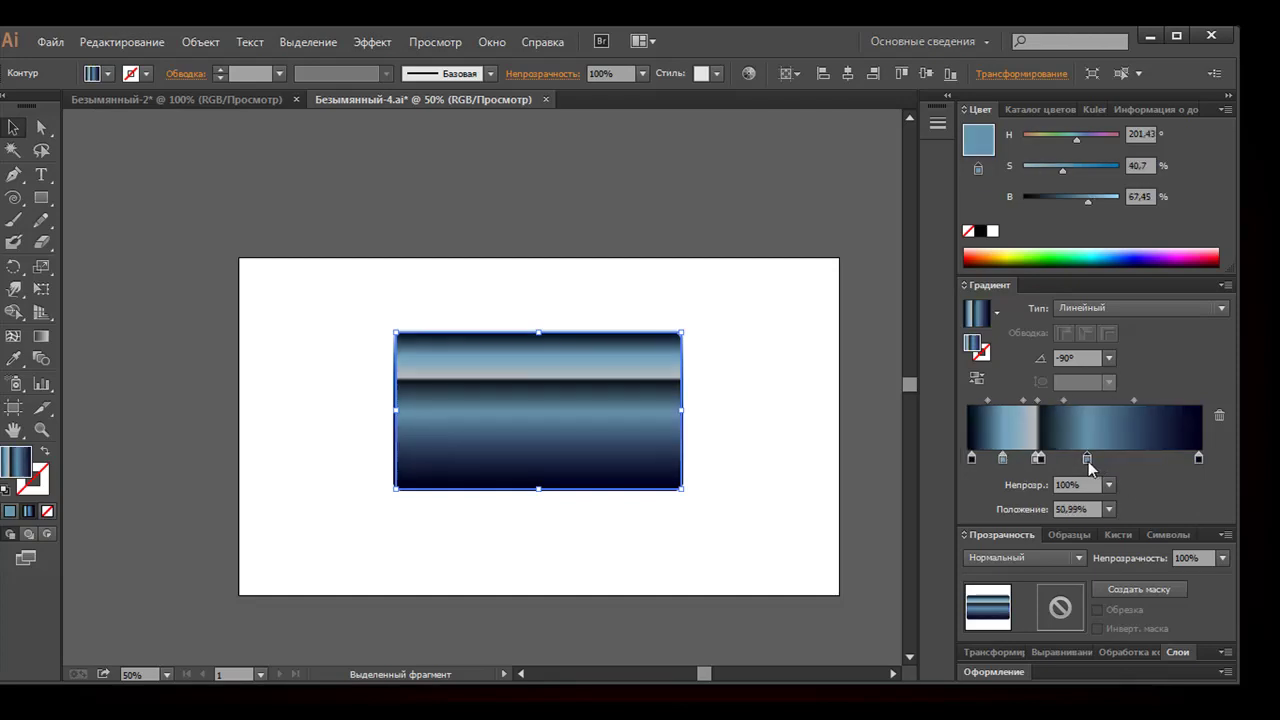
{"action": "left_click", "coordinate": [1067, 460]}
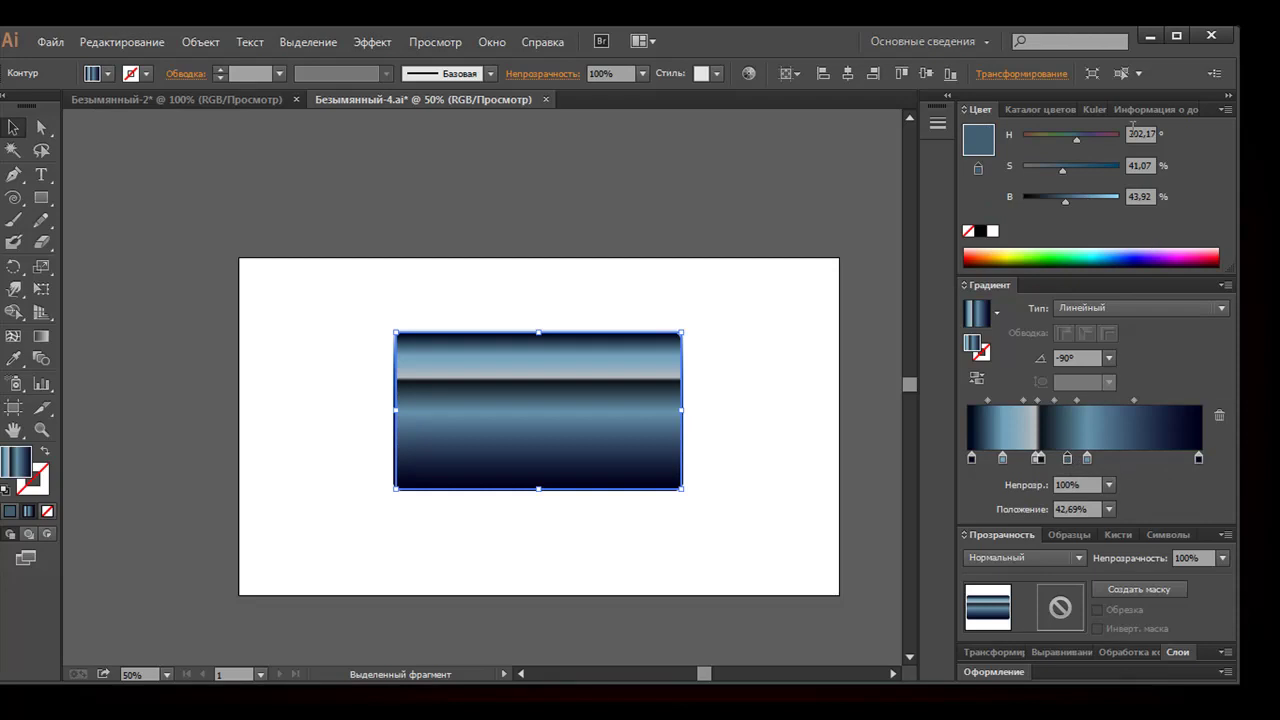
{"action": "type", "text": "50"}
{"action": "key", "text": "Tab"}
{"action": "type", "text": "34"}
{"action": "key", "text": "Return"}
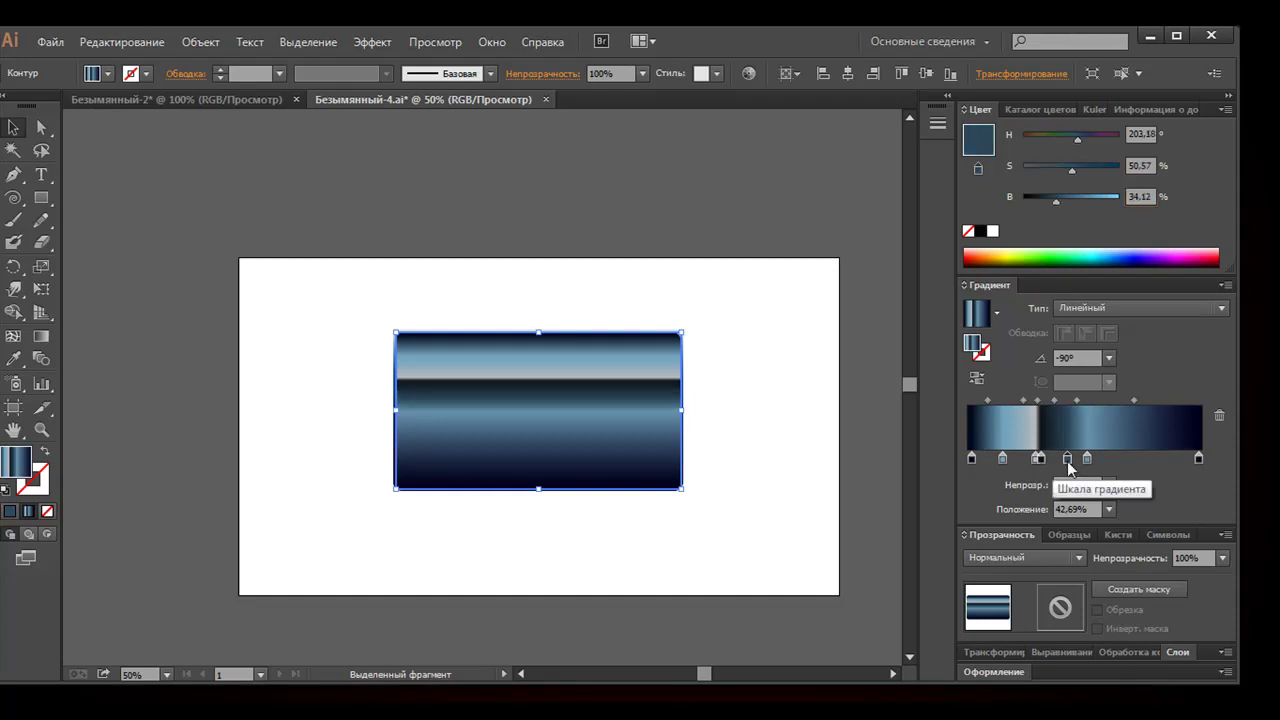
{"action": "left_click_drag", "start_coordinate": [1067, 458], "coordinate": [1062, 458]}
Add another dark stop at about 63% with saturation 50 and brightness 34
{"action": "left_click", "coordinate": [1087, 459]}
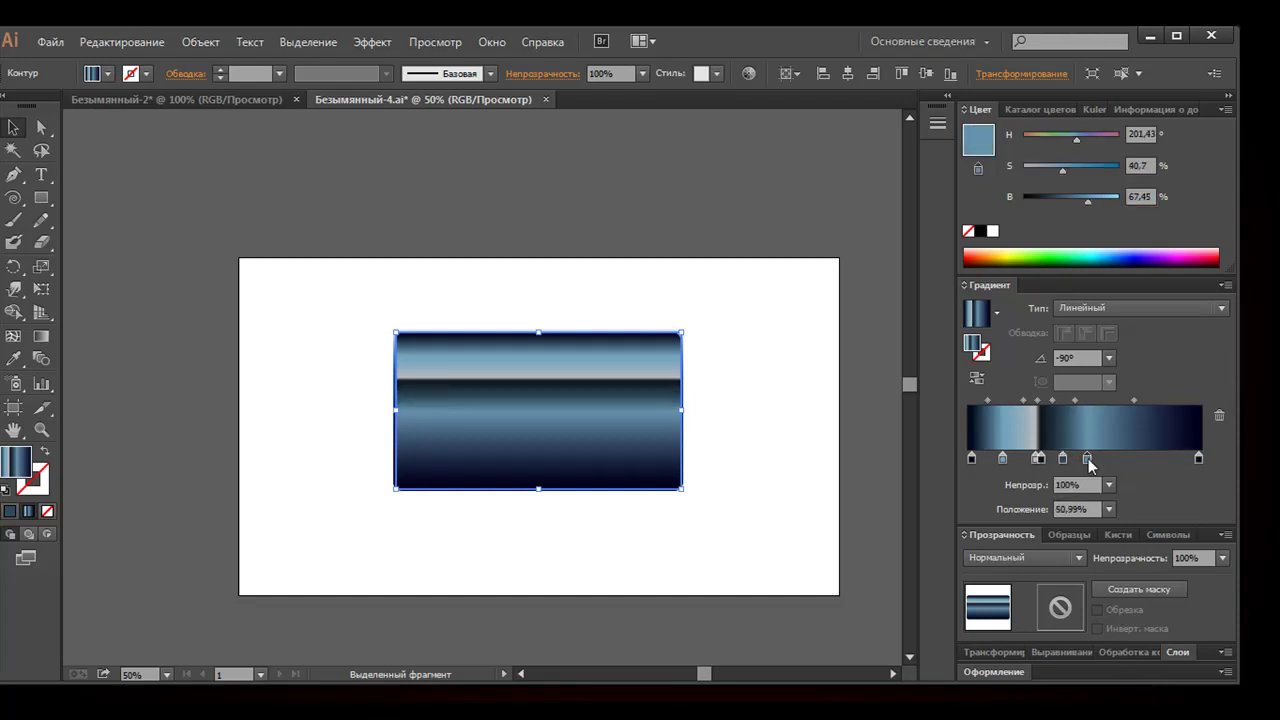
{"action": "left_click", "coordinate": [1116, 459]}
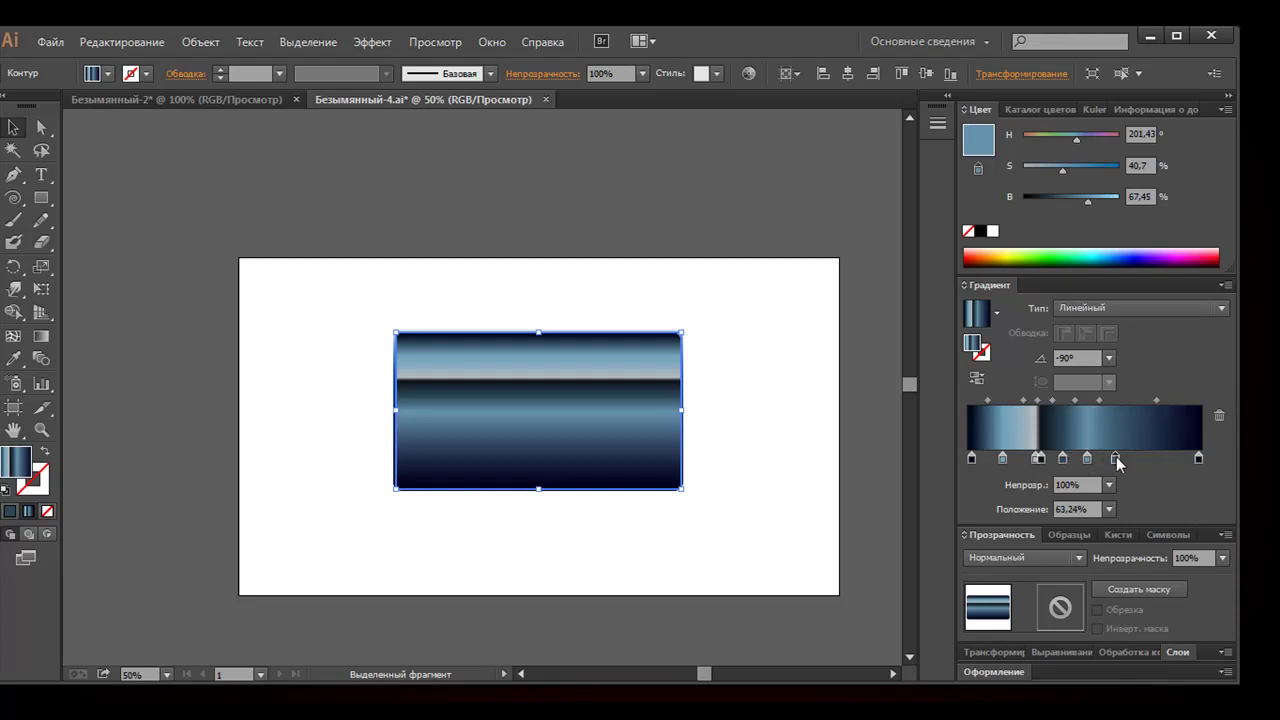
{"action": "left_click", "coordinate": [1117, 459]}
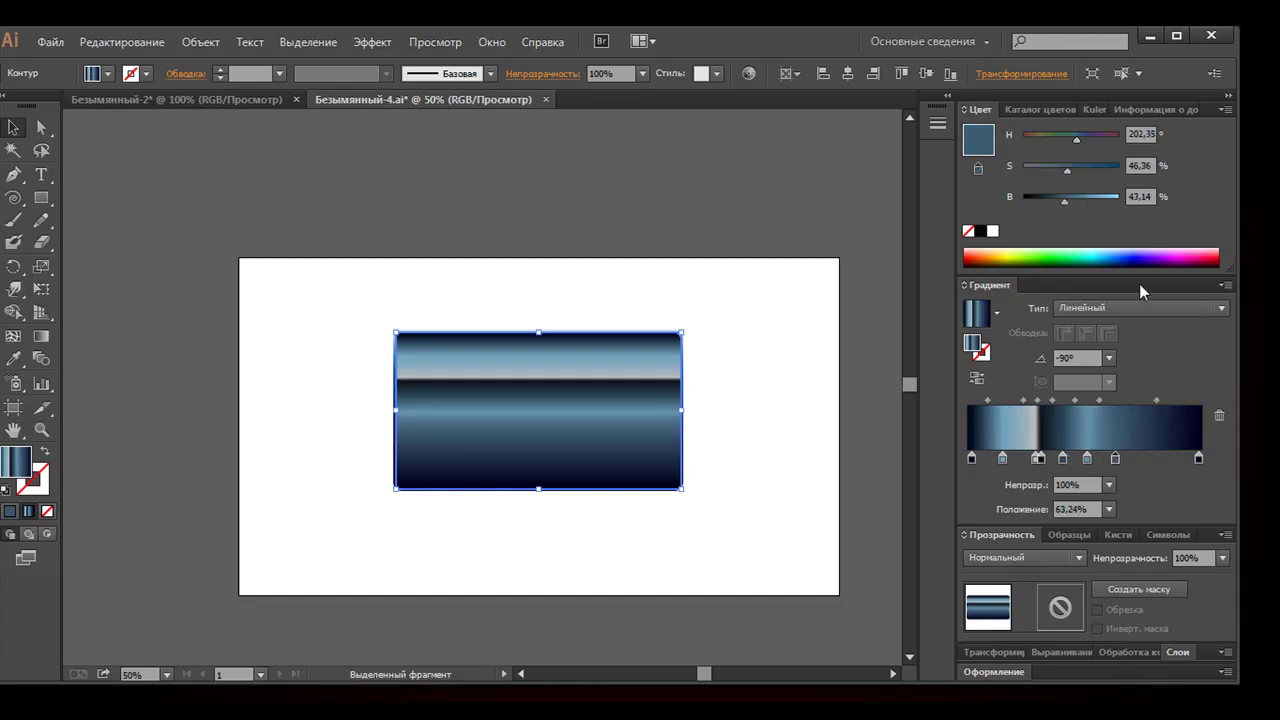
{"action": "left_click", "coordinate": [1131, 165]}
{"action": "key", "text": "Tab"}
{"action": "type", "text": "34"}
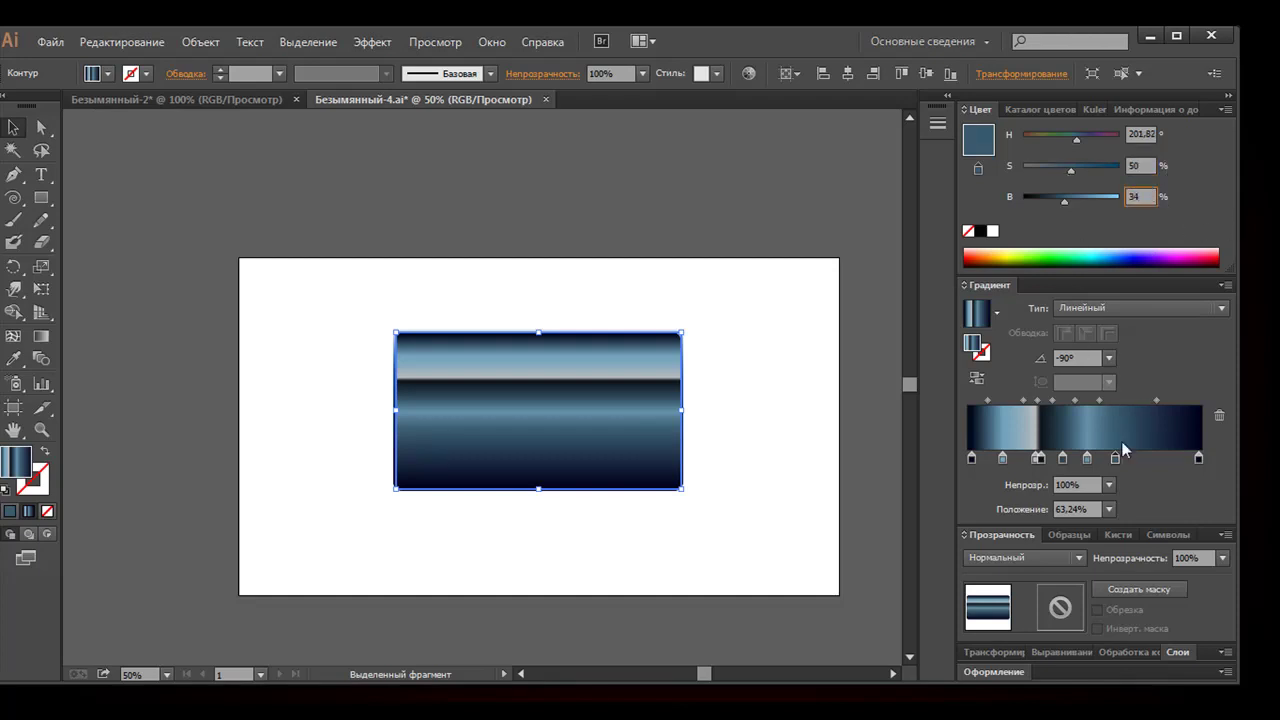
{"action": "key", "text": "Return"}
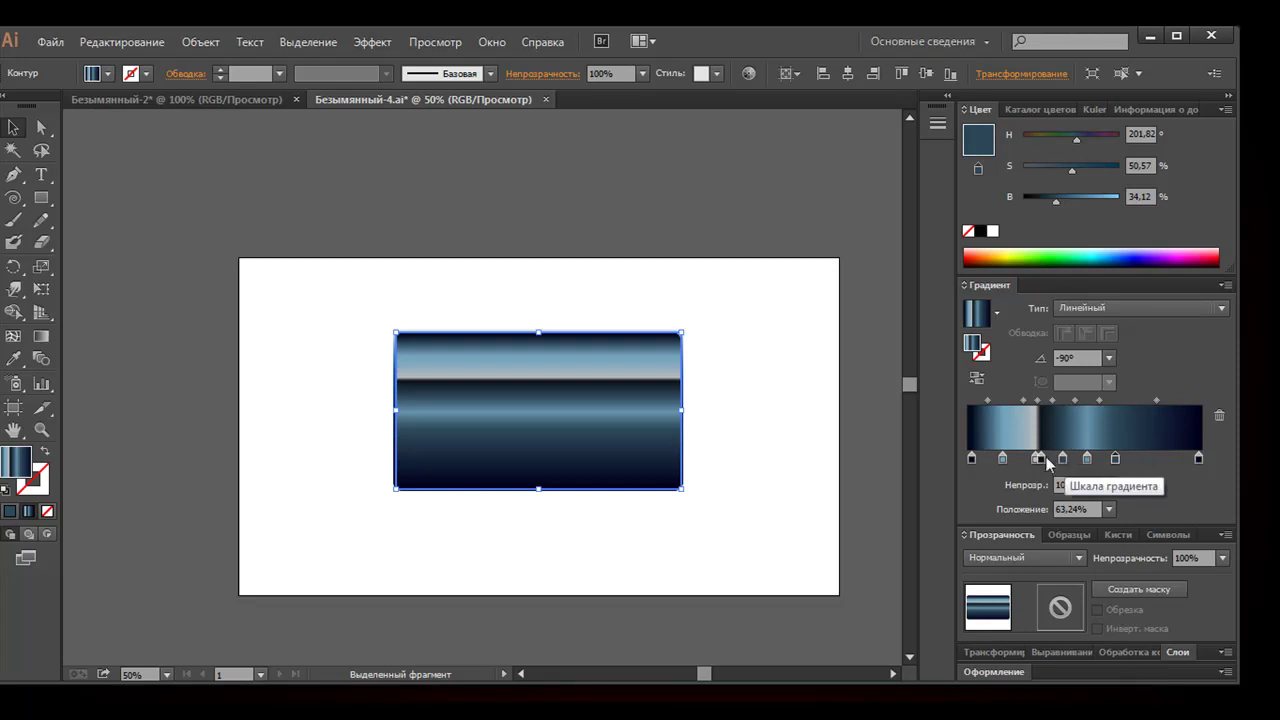
Reposition the dark stops near 31%, 62% and 69% to sharpen the highlight bands
{"action": "left_click", "coordinate": [1063, 458]}
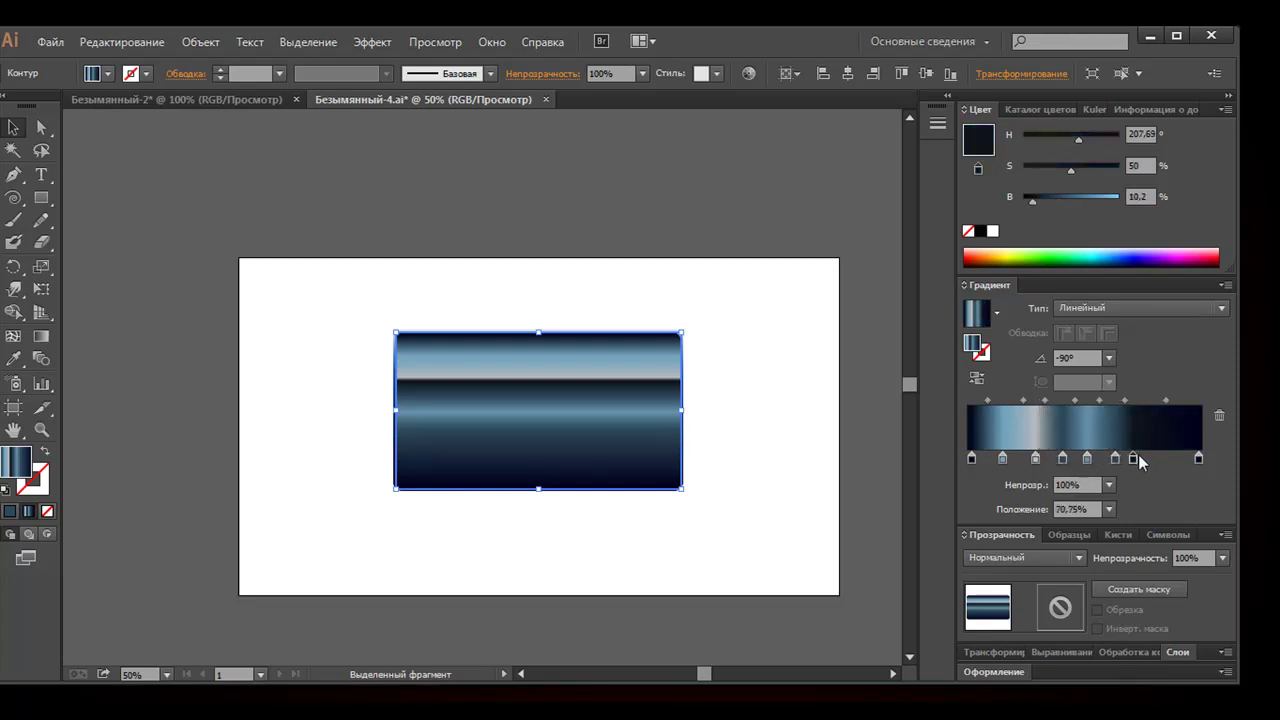
{"action": "left_click_drag", "start_coordinate": [1115, 458], "coordinate": [1113, 458]}
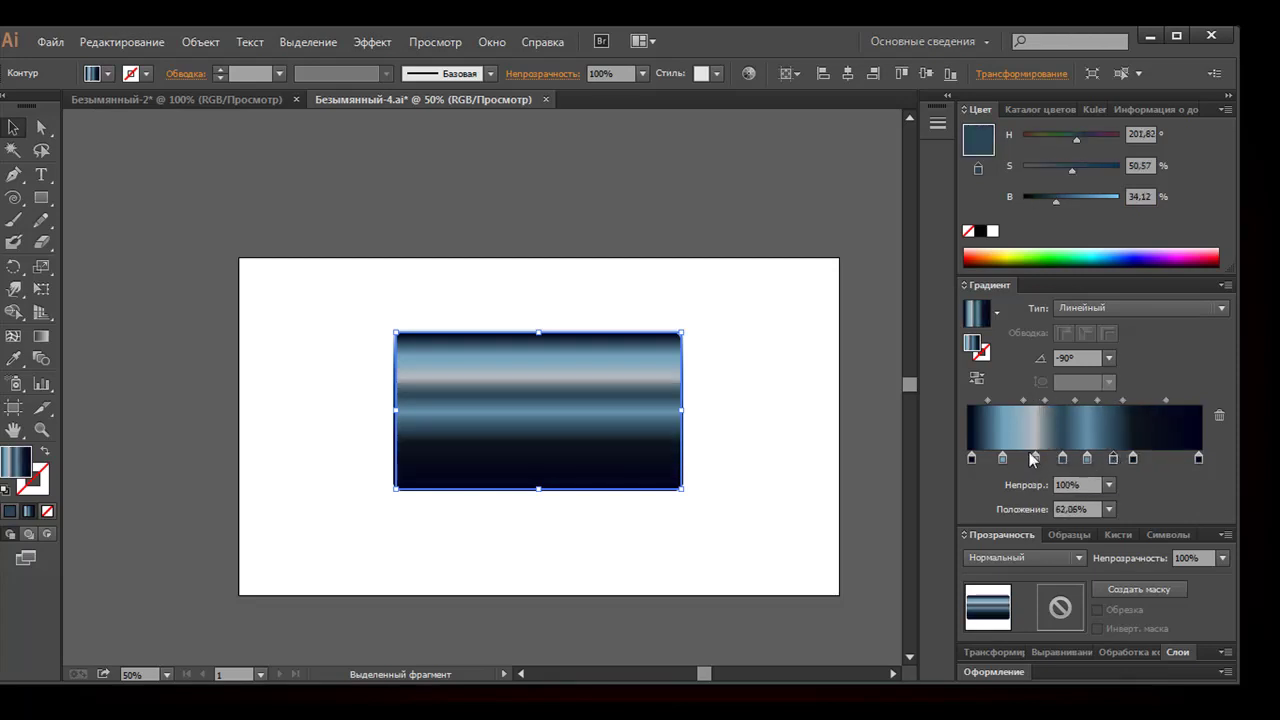
{"action": "left_click_drag", "start_coordinate": [1138, 458], "coordinate": [1142, 458]}
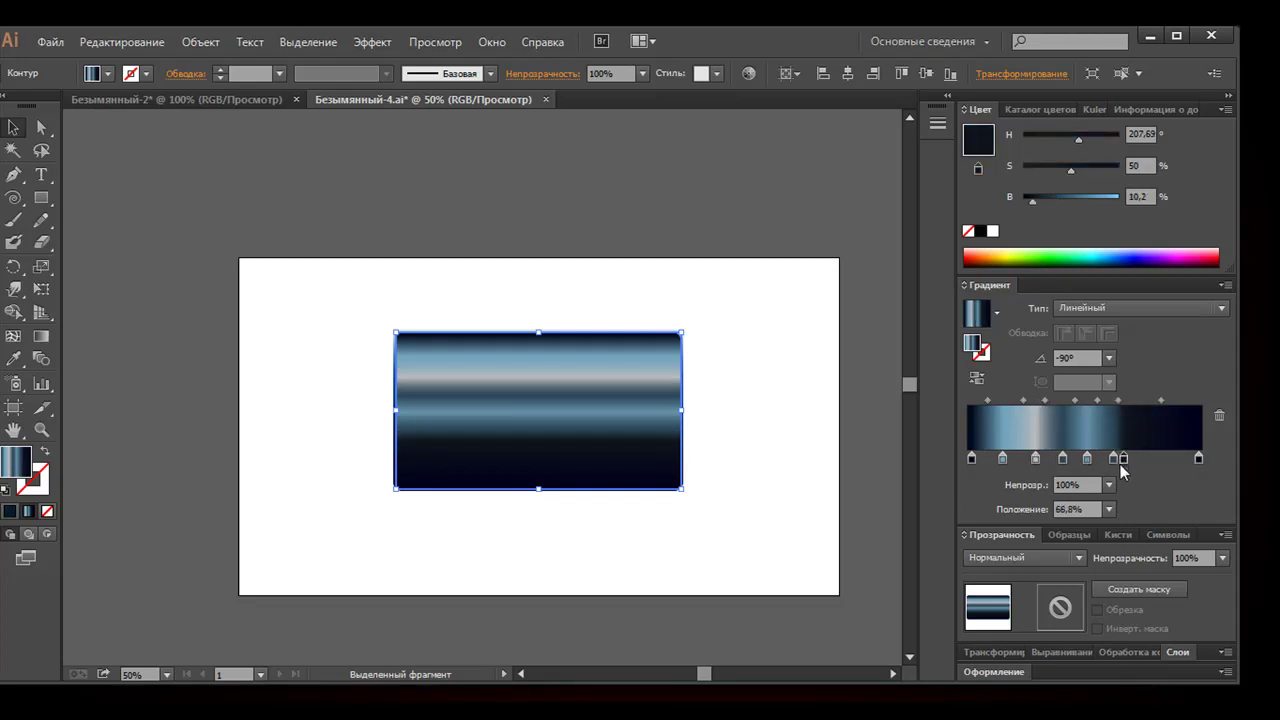
{"action": "left_click", "coordinate": [1062, 458]}
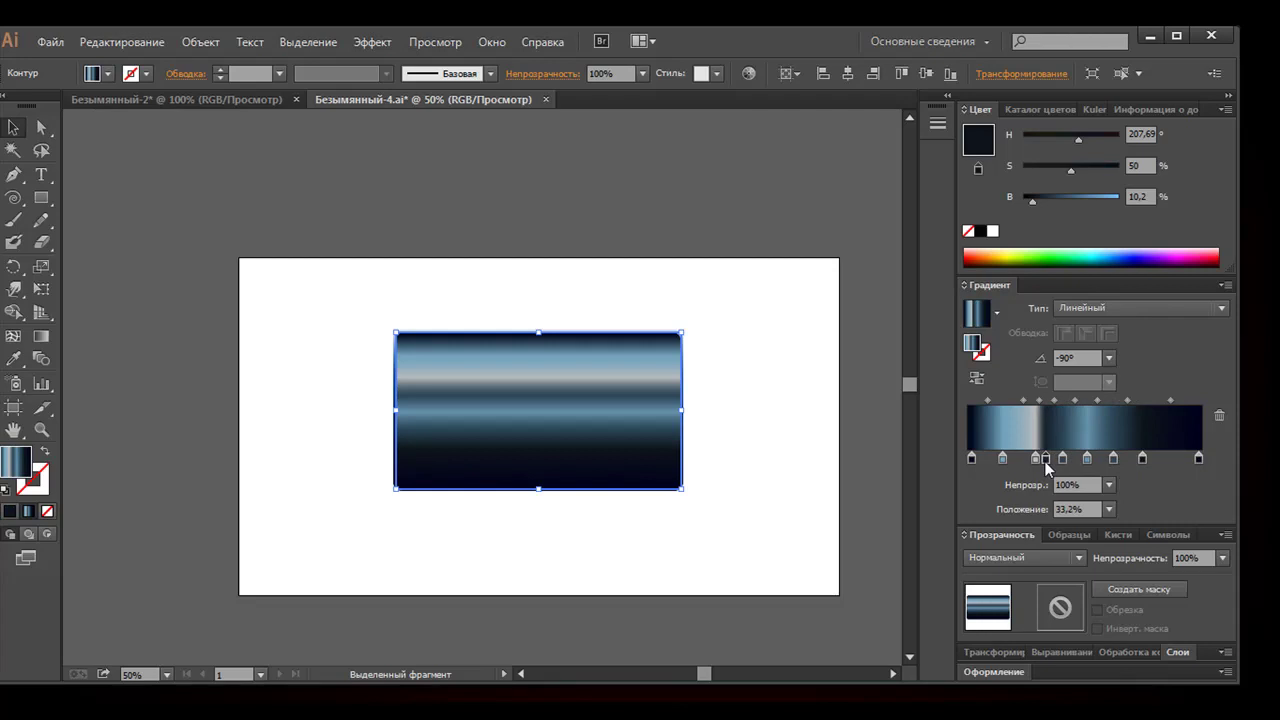
{"action": "mouse_move", "coordinate": [1041, 459]}
{"action": "left_mouse_down"}
{"action": "mouse_move", "coordinate": [1158, 460]}
{"action": "mouse_move", "coordinate": [1133, 466]}
{"action": "left_mouse_up"}
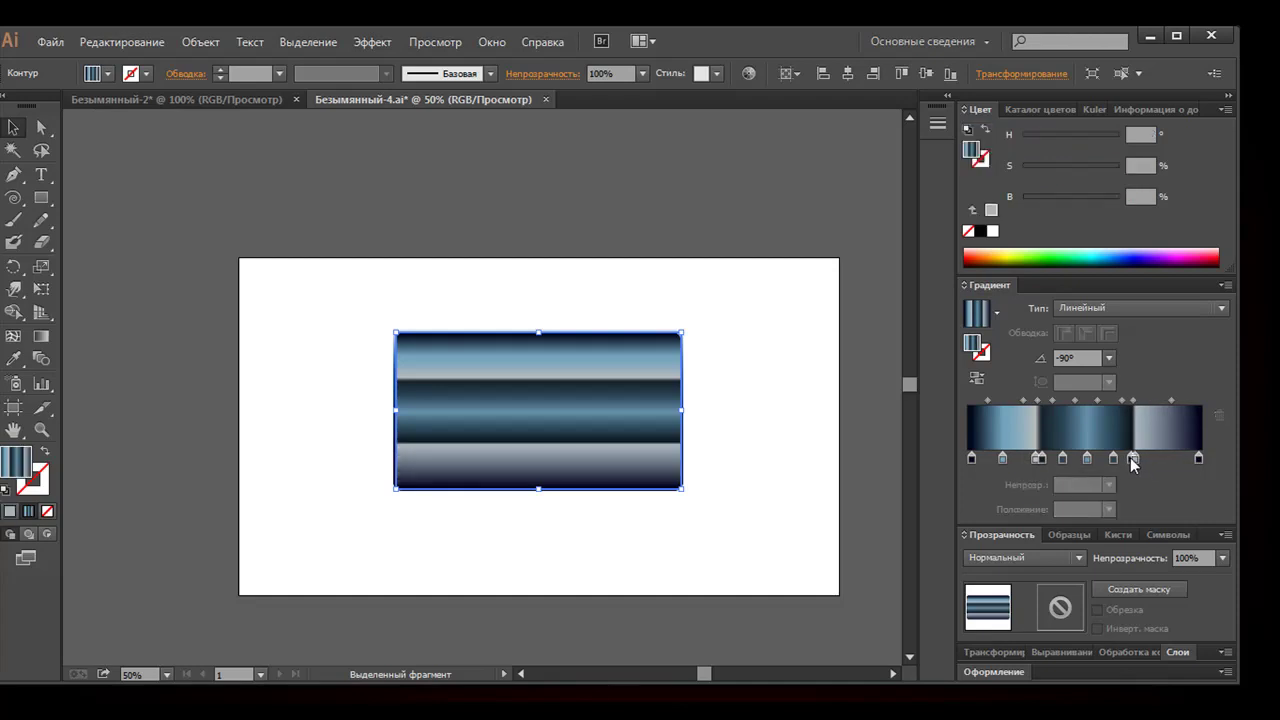
Add a stop near the gradient's right end and set the light stop there to brightness 74
{"action": "left_click", "coordinate": [1163, 461]}
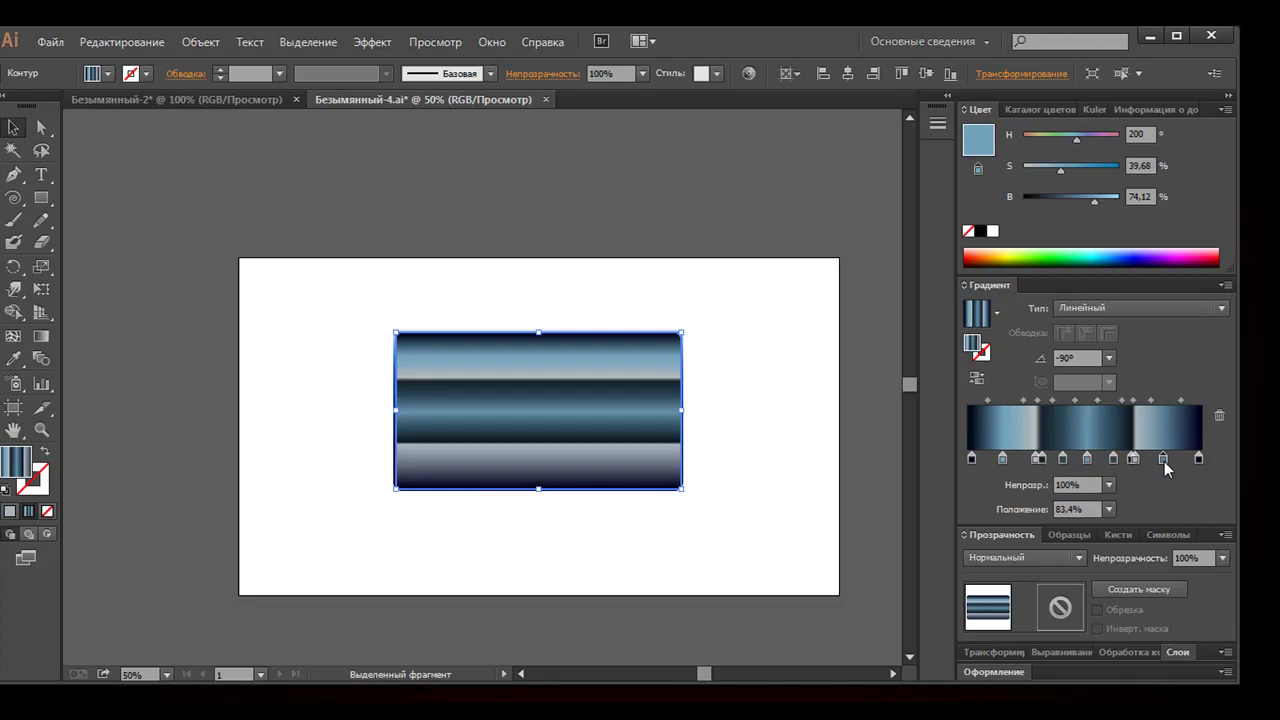
{"action": "left_click", "coordinate": [1003, 460]}
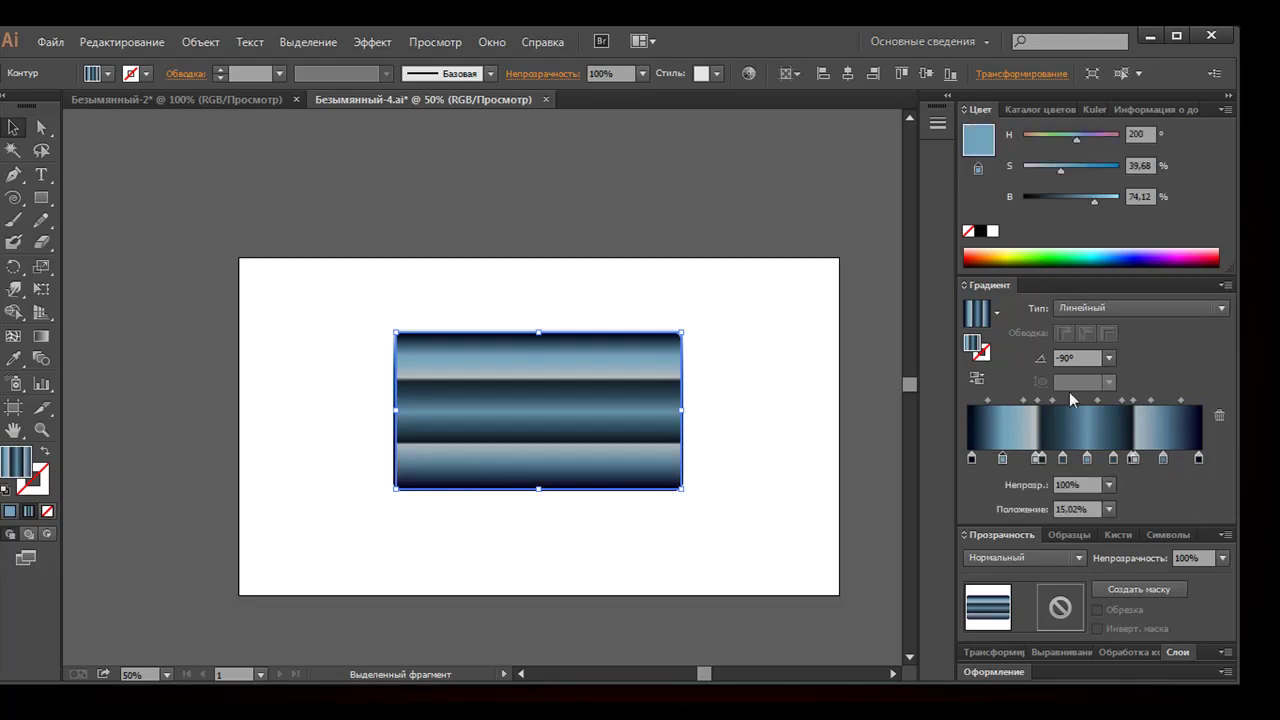
{"action": "left_click", "coordinate": [1163, 460]}
{"action": "left_click", "coordinate": [1140, 196]}
{"action": "type", "text": "74"}
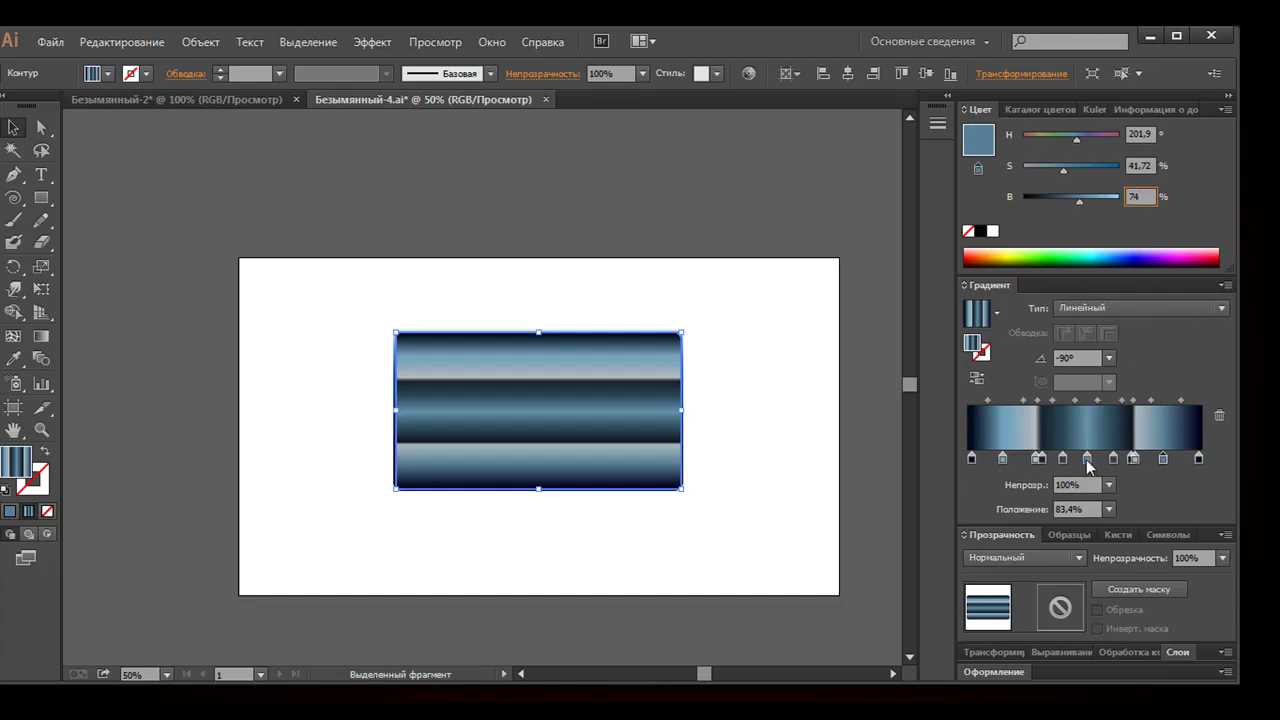
{"action": "left_click", "coordinate": [1090, 468]}
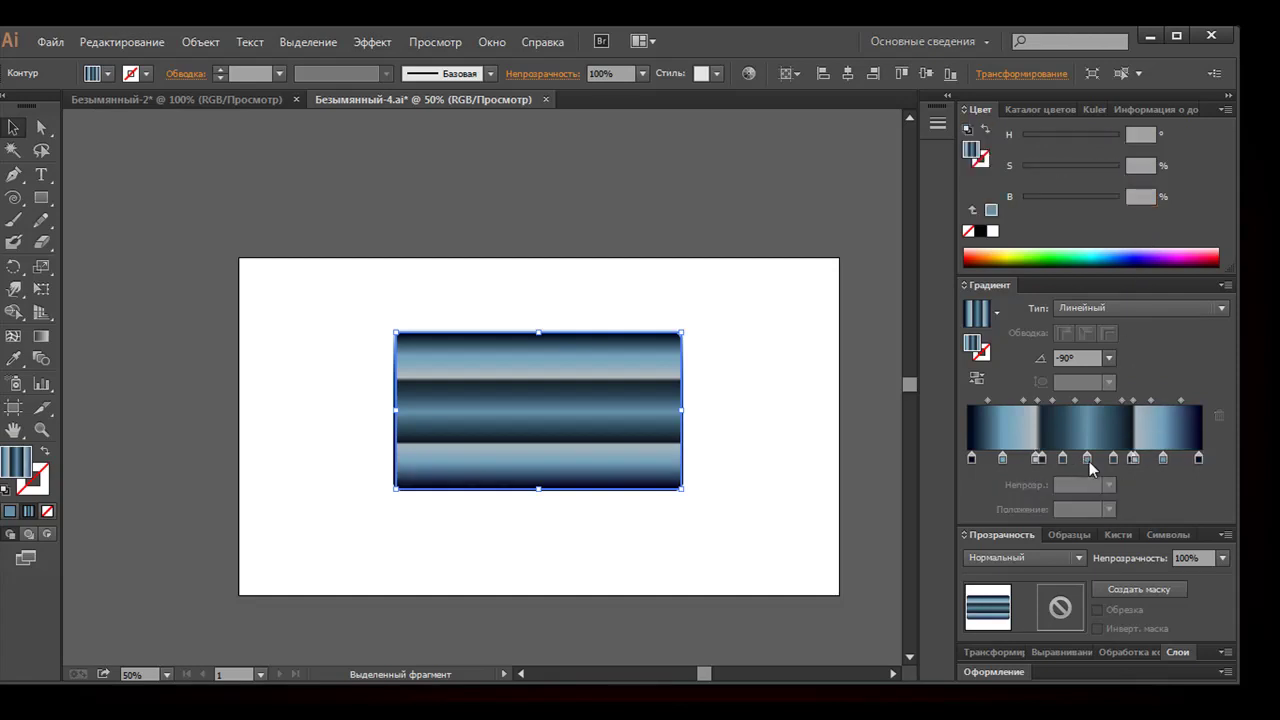
Brighten the 50.99% middle stop and shift the midpoint toward the dark stop at about 40%
{"action": "left_click", "coordinate": [1087, 459]}
{"action": "left_click_drag", "start_coordinate": [1149, 198], "coordinate": [1093, 192]}
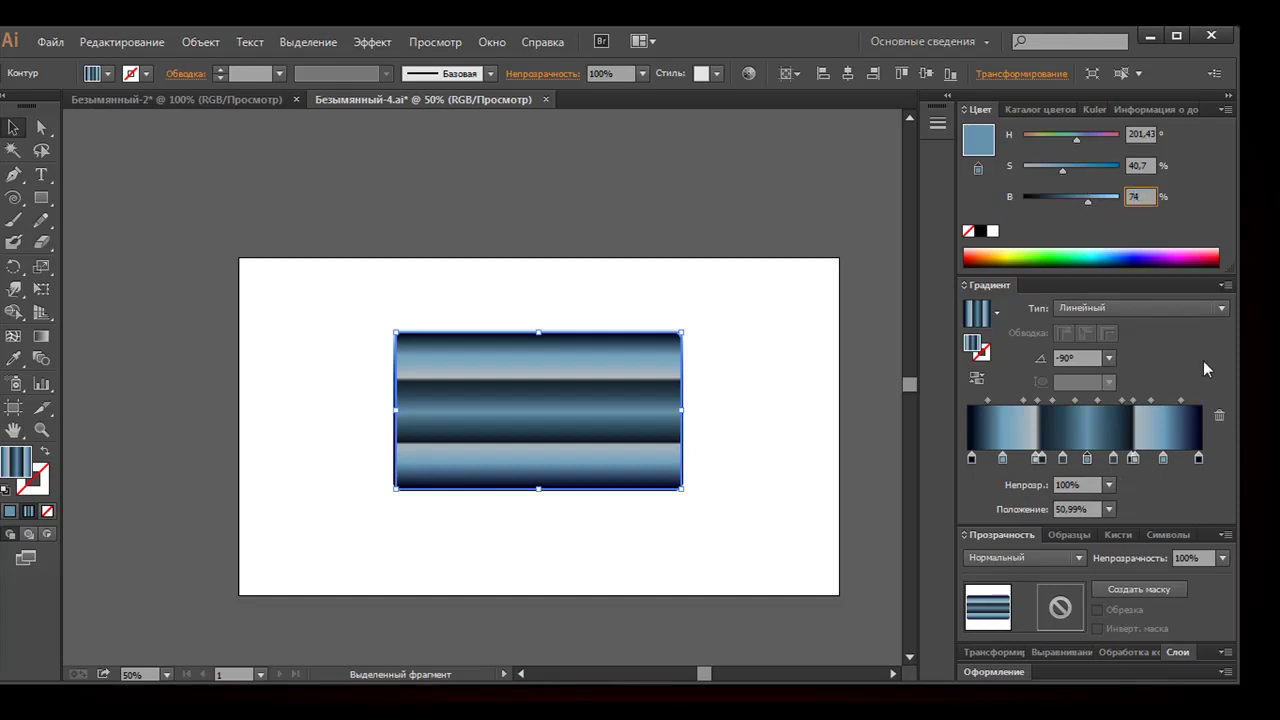
{"action": "key", "text": "Return"}
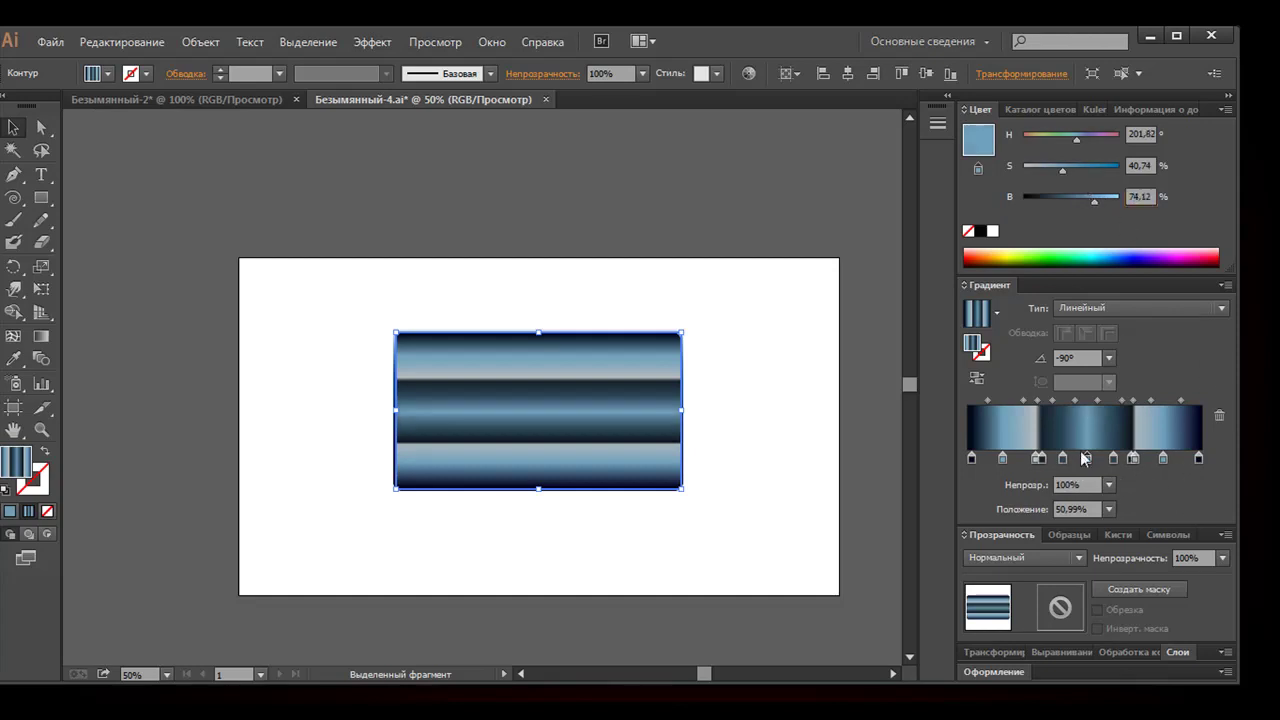
{"action": "left_click_drag", "start_coordinate": [1095, 198], "coordinate": [1106, 200]}
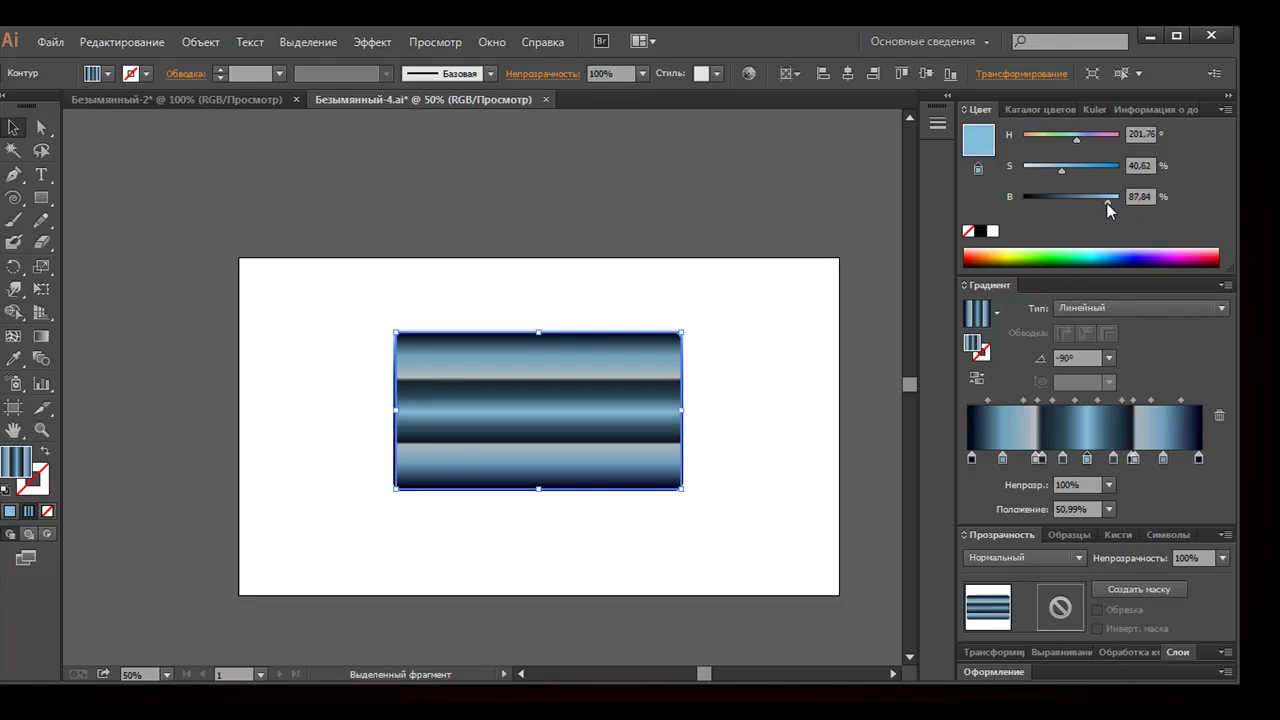
{"action": "left_click", "coordinate": [1062, 457]}
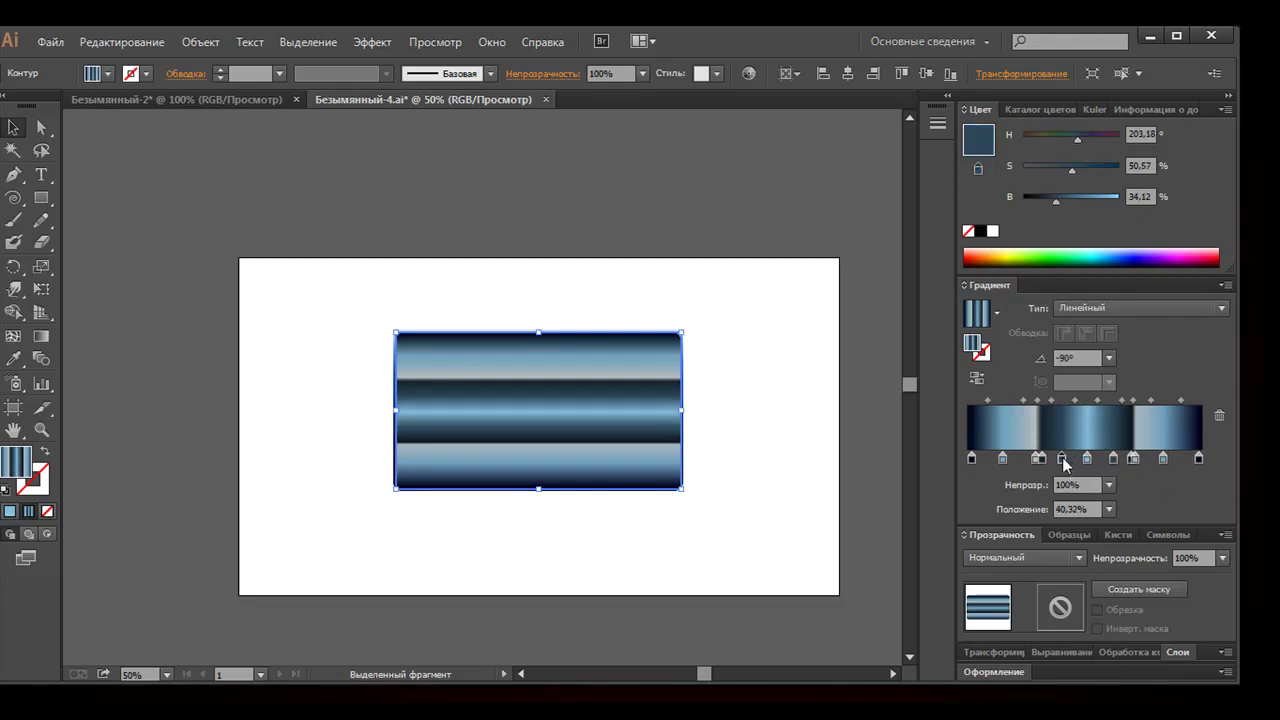
{"action": "left_click_drag", "start_coordinate": [1075, 400], "coordinate": [1069, 400]}
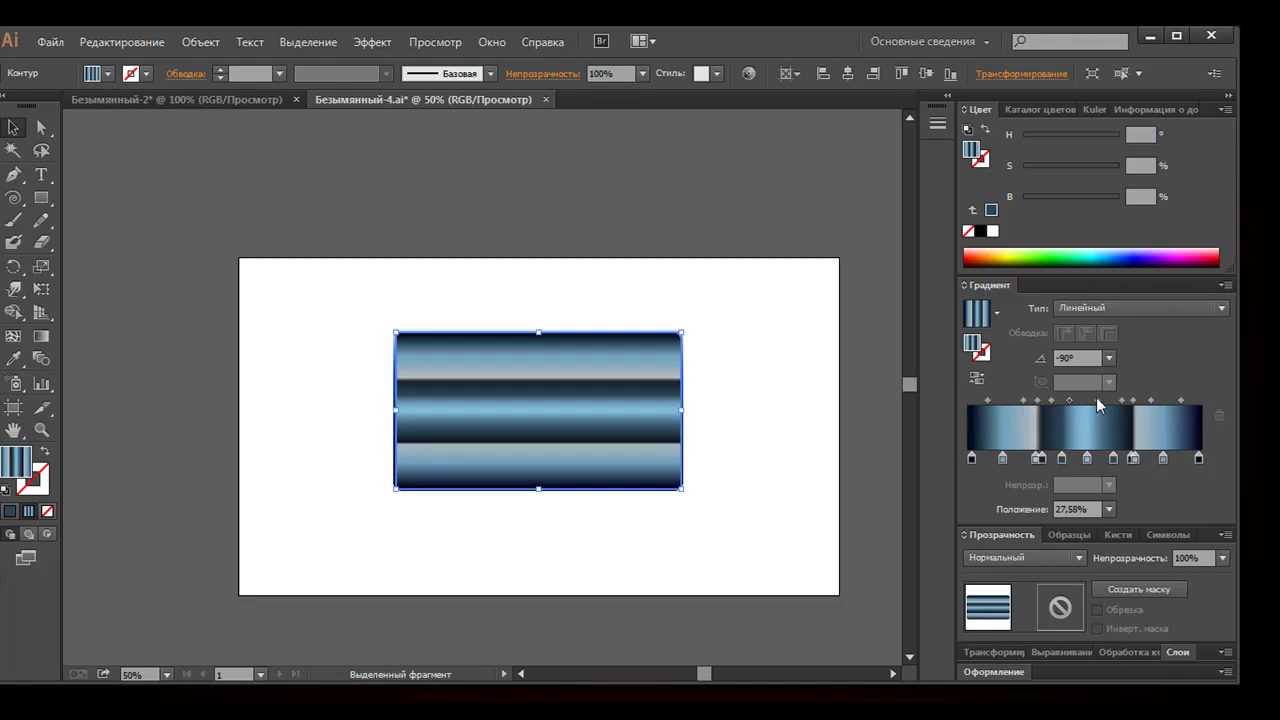
Brighten the light stops at about 29% and 71.54% to almost white
{"action": "left_click", "coordinate": [1036, 458]}
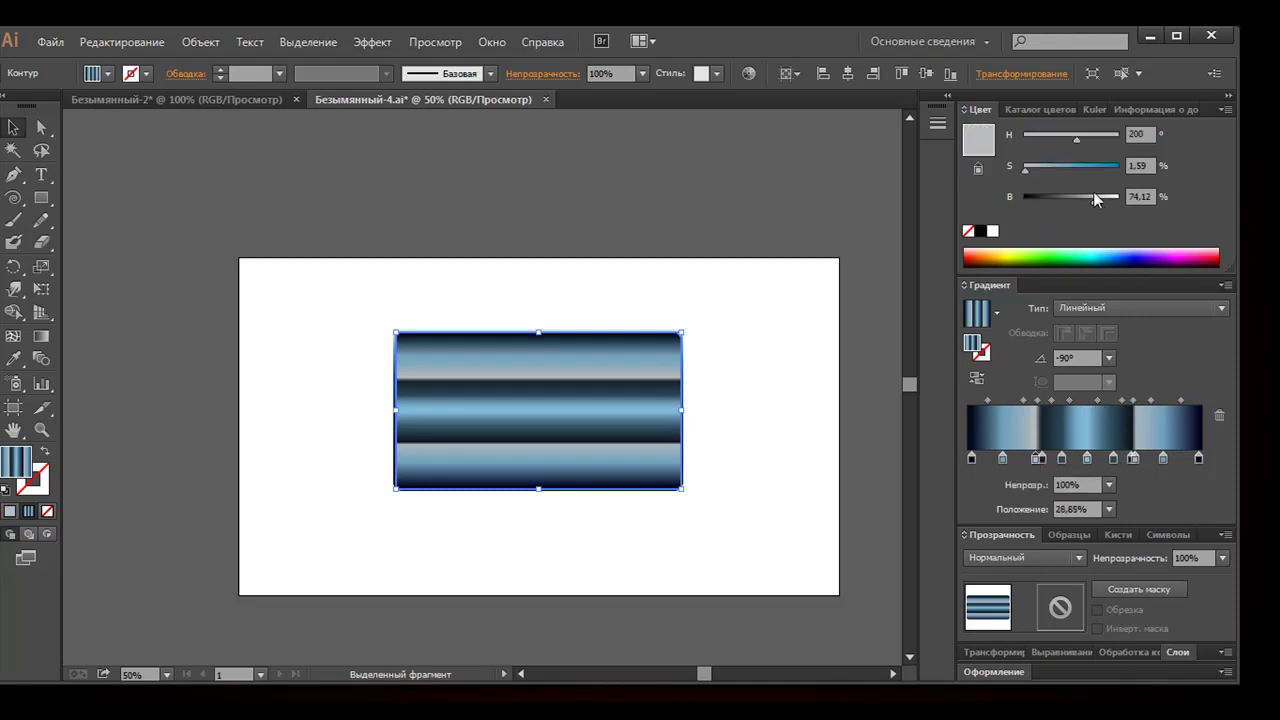
{"action": "mouse_move", "coordinate": [1075, 141]}
{"action": "left_mouse_down"}
{"action": "mouse_move", "coordinate": [1062, 143]}
{"action": "mouse_move", "coordinate": [1077, 142]}
{"action": "left_mouse_up"}
{"action": "left_click_drag", "start_coordinate": [1097, 203], "coordinate": [1113, 203]}
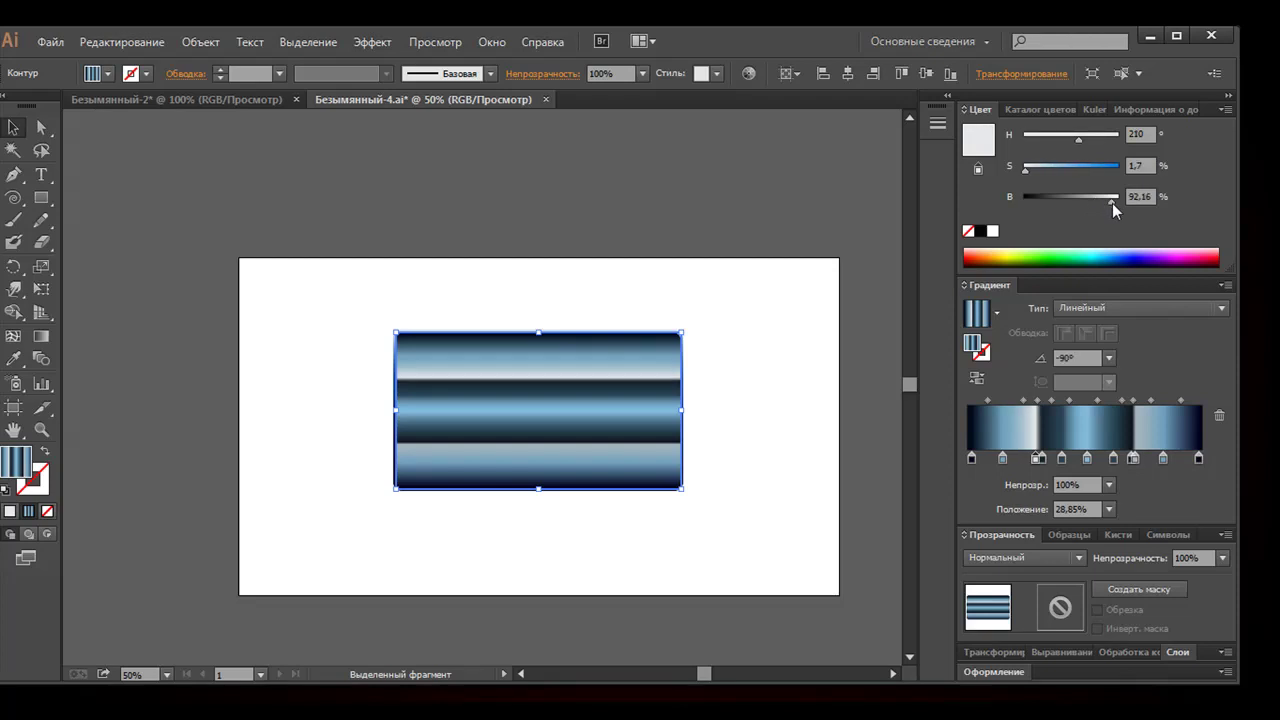
{"action": "left_click", "coordinate": [1133, 458]}
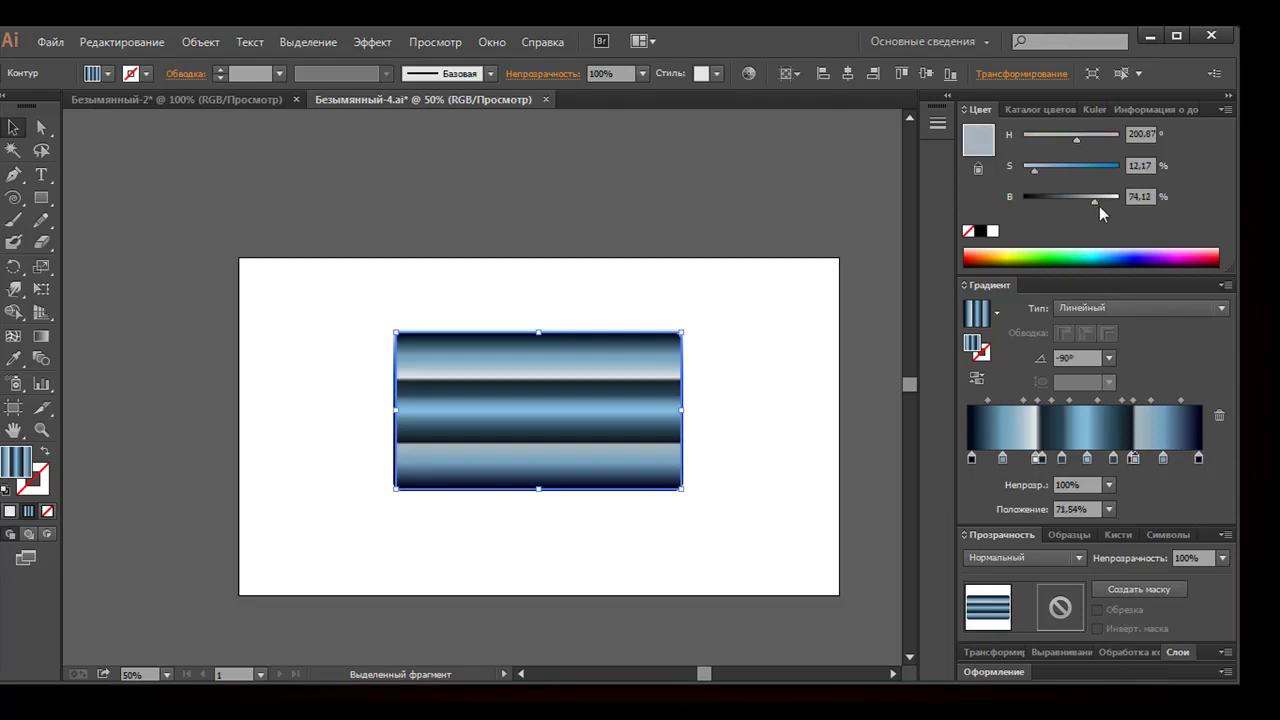
{"action": "left_click_drag", "start_coordinate": [1099, 204], "coordinate": [1119, 204]}
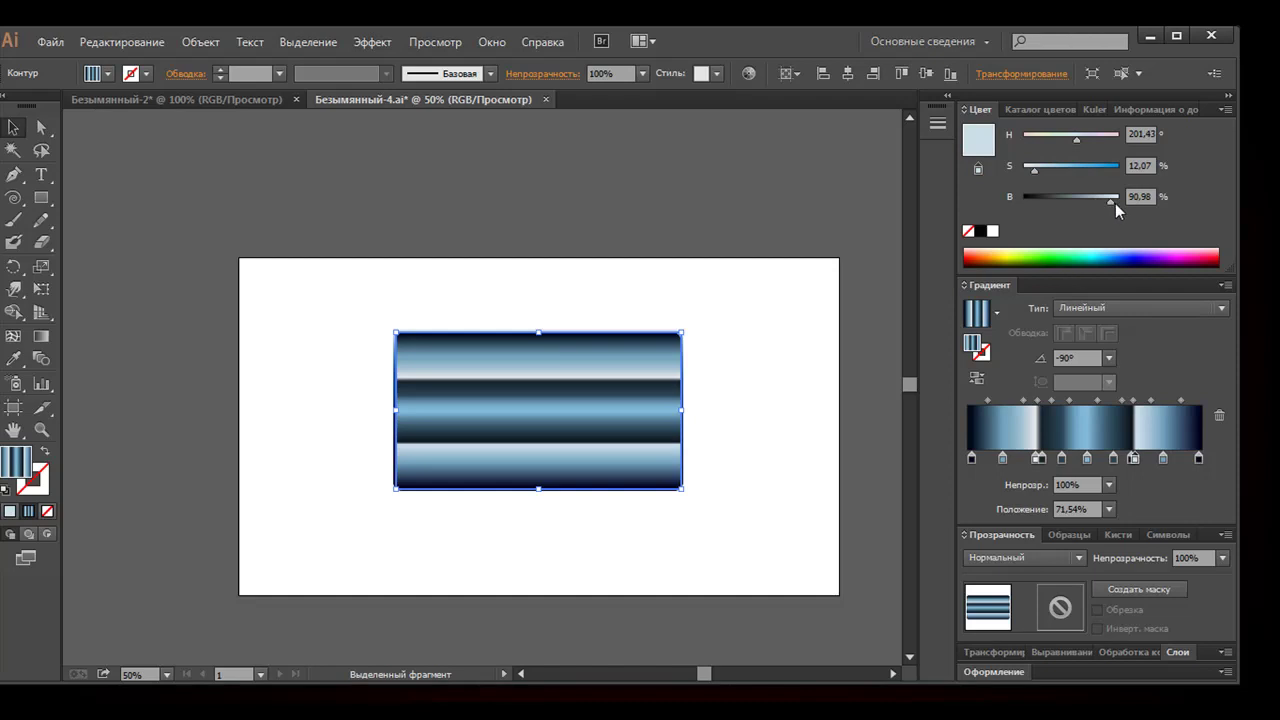
Add a dark stop near the right end and set the 50.99% stop's brightness to 75
{"action": "left_click", "coordinate": [1061, 458]}
{"action": "left_click", "coordinate": [1181, 458]}
{"action": "left_click_drag", "start_coordinate": [1163, 458], "coordinate": [1132, 459]}
{"action": "left_click", "coordinate": [1133, 458]}
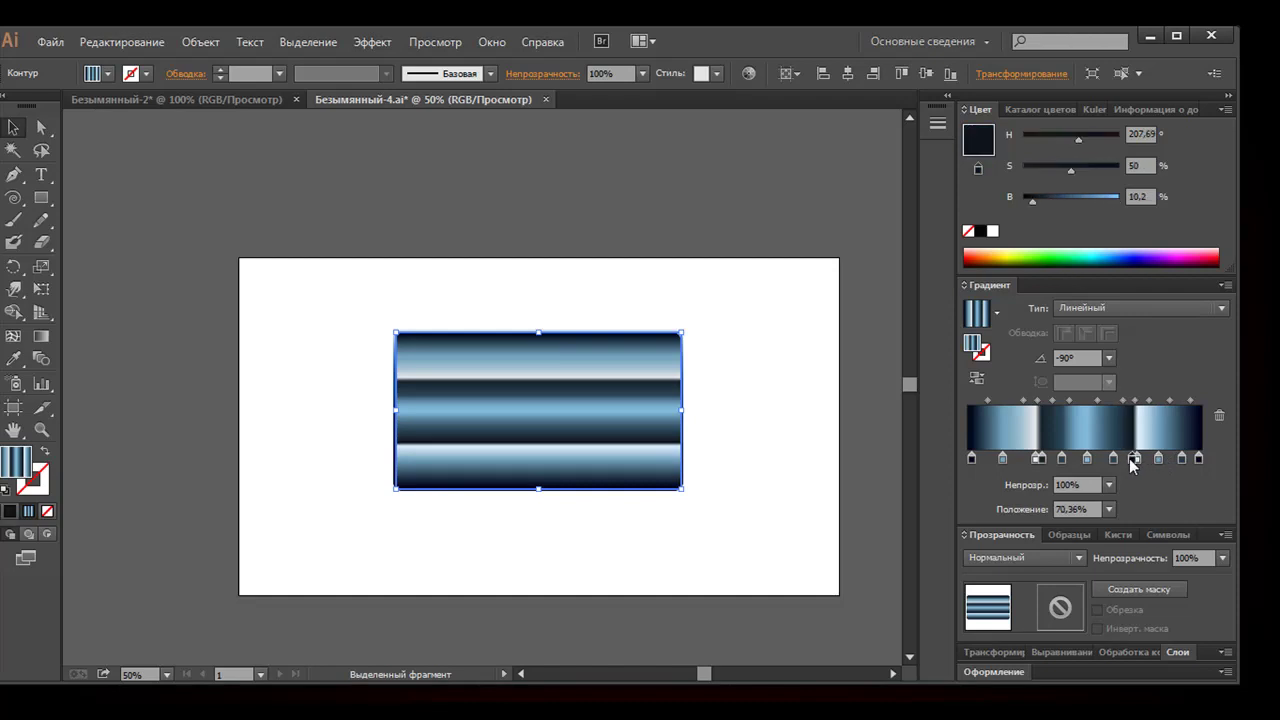
{"action": "left_click", "coordinate": [1087, 457]}
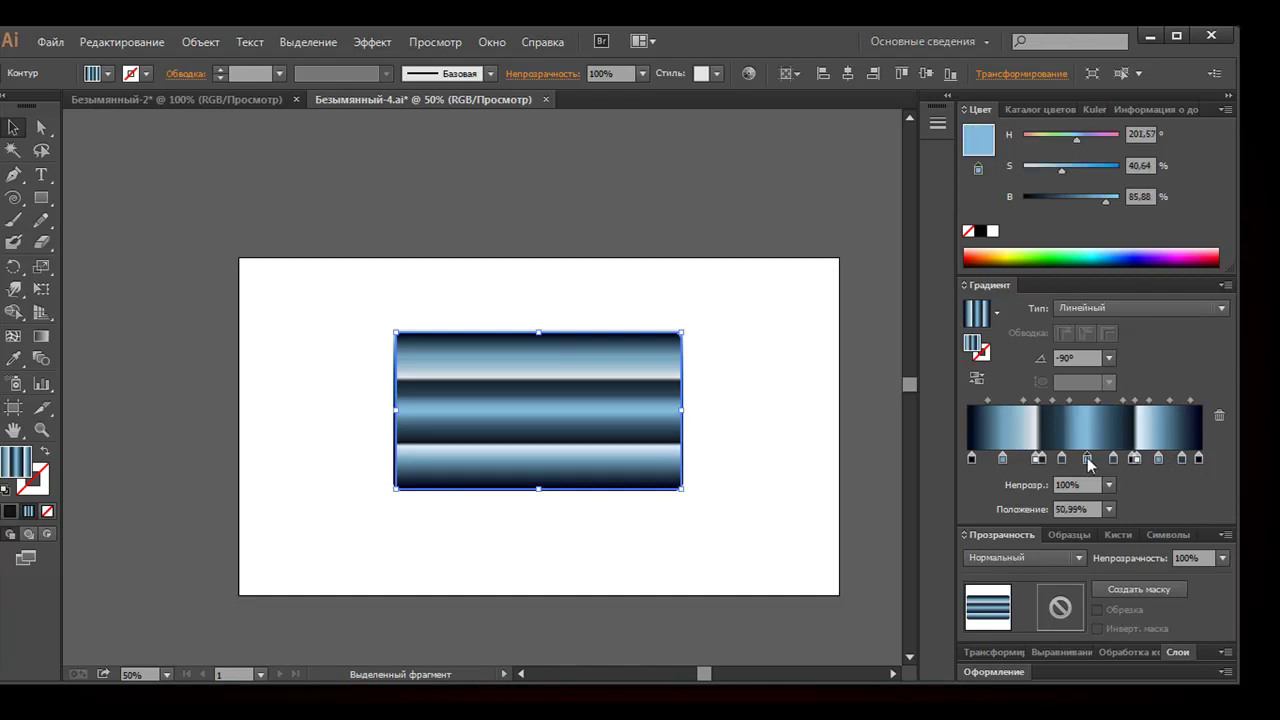
{"action": "left_click", "coordinate": [1140, 196]}
{"action": "type", "text": "75"}
{"action": "key", "text": "Return"}
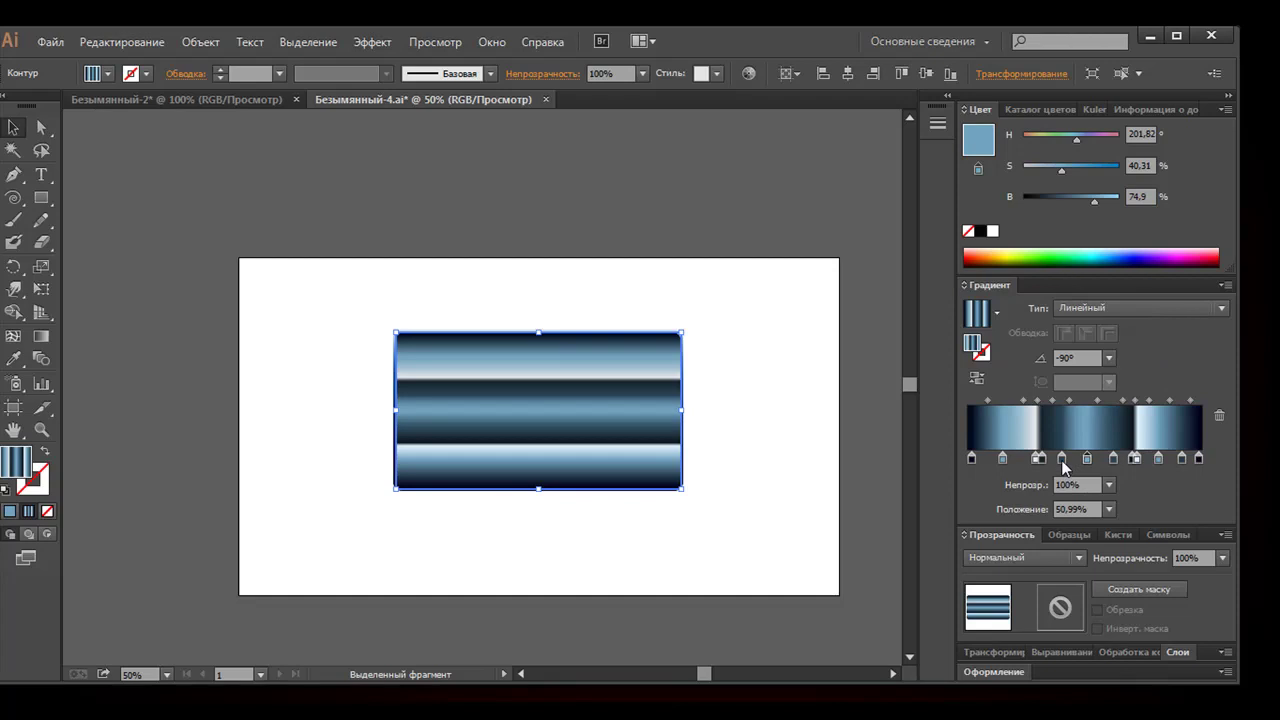
{"action": "left_click", "coordinate": [1062, 459]}
Make the banner's gradient radial, starting from its top-left corner
{"action": "left_click", "coordinate": [1090, 308]}
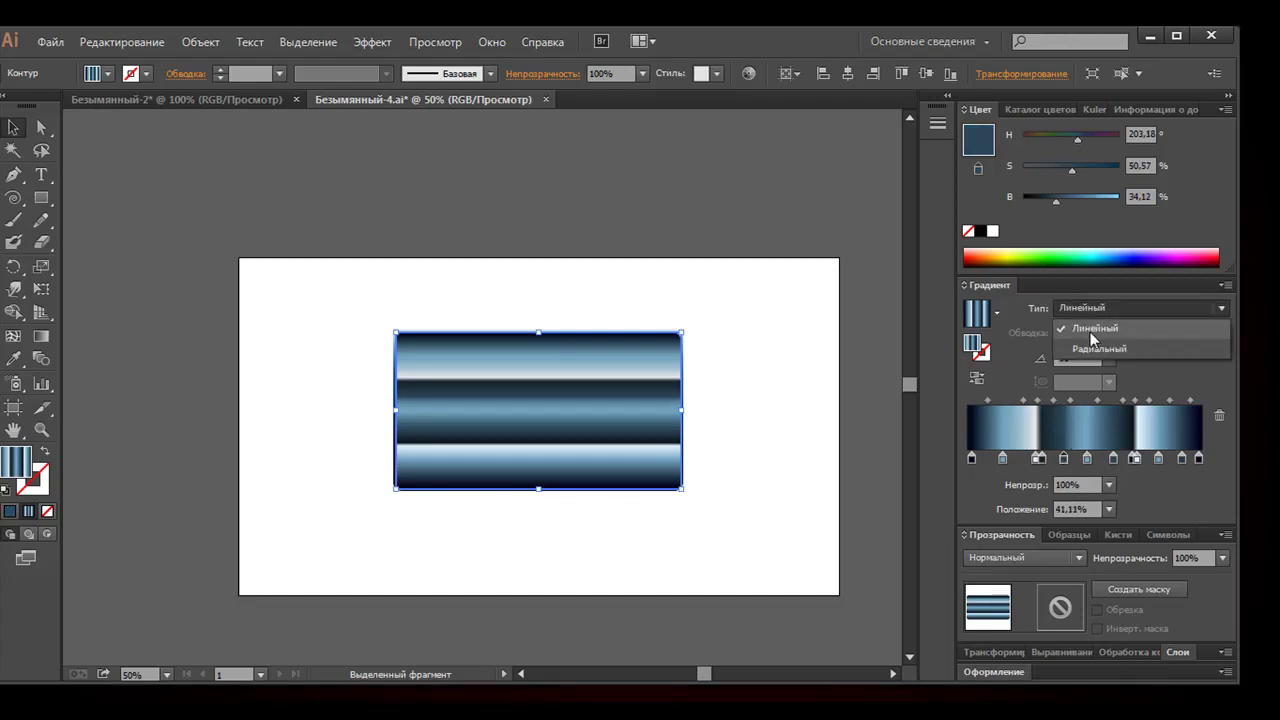
{"action": "left_click", "coordinate": [1087, 347]}
{"action": "left_click", "coordinate": [41, 336]}
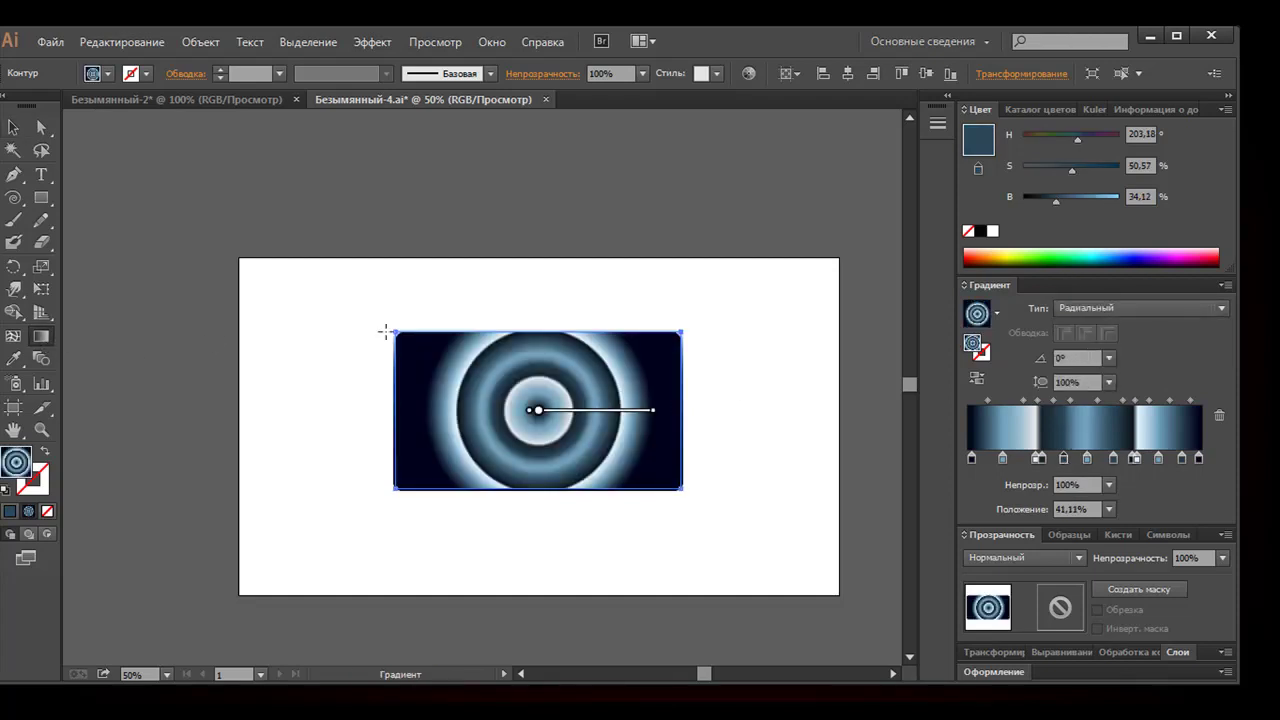
{"action": "left_click_drag", "start_coordinate": [413, 323], "coordinate": [416, 567]}
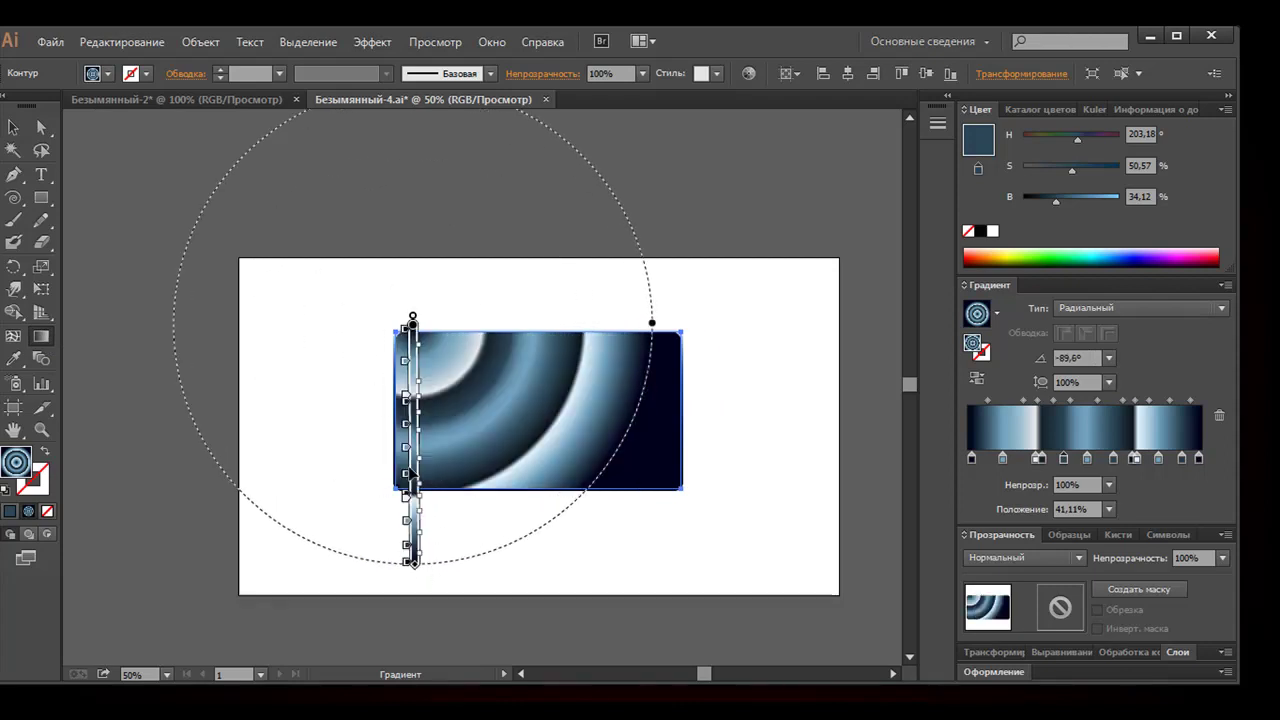
{"action": "mouse_move", "coordinate": [415, 470]}
{"action": "left_mouse_down"}
{"action": "mouse_move", "coordinate": [440, 500]}
{"action": "mouse_move", "coordinate": [443, 485]}
{"action": "left_mouse_up"}
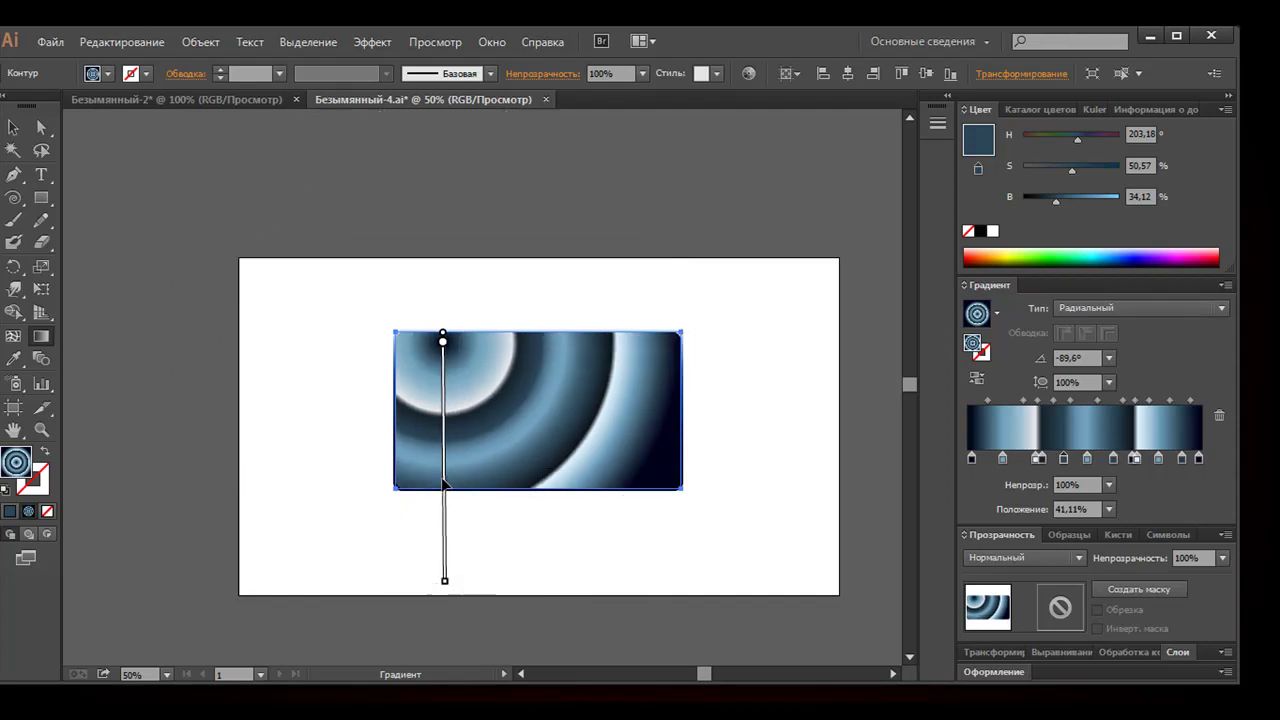
Set the last gradient stop's hue to 200 for a dark navy end
{"action": "left_click", "coordinate": [1201, 459]}
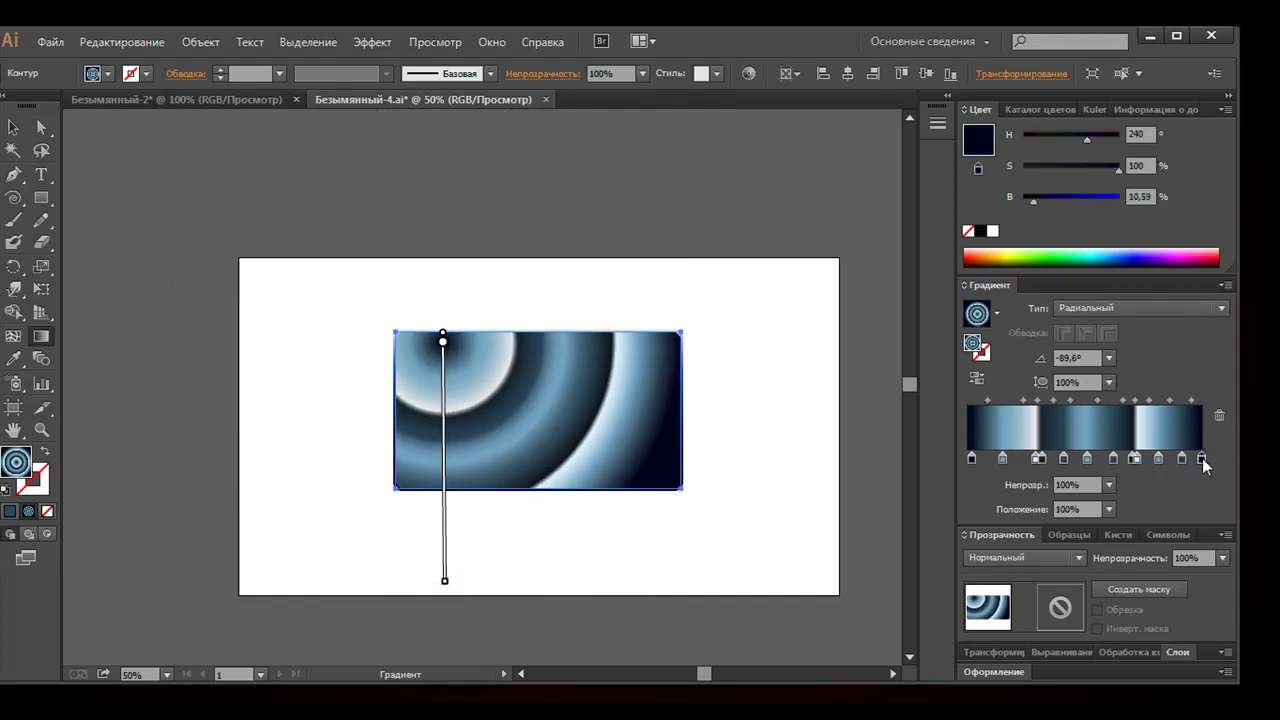
{"action": "left_click", "coordinate": [972, 460]}
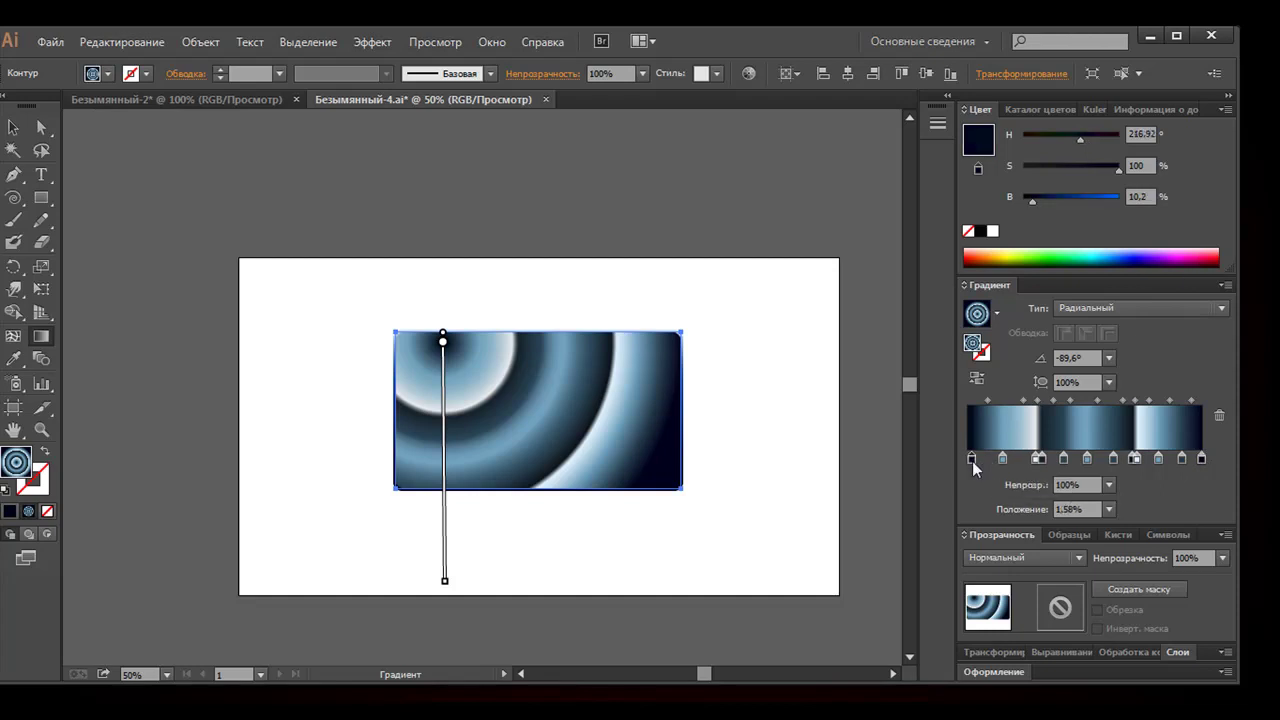
{"action": "left_click", "coordinate": [1201, 460]}
{"action": "left_click", "coordinate": [1130, 133]}
{"action": "type", "text": "200"}
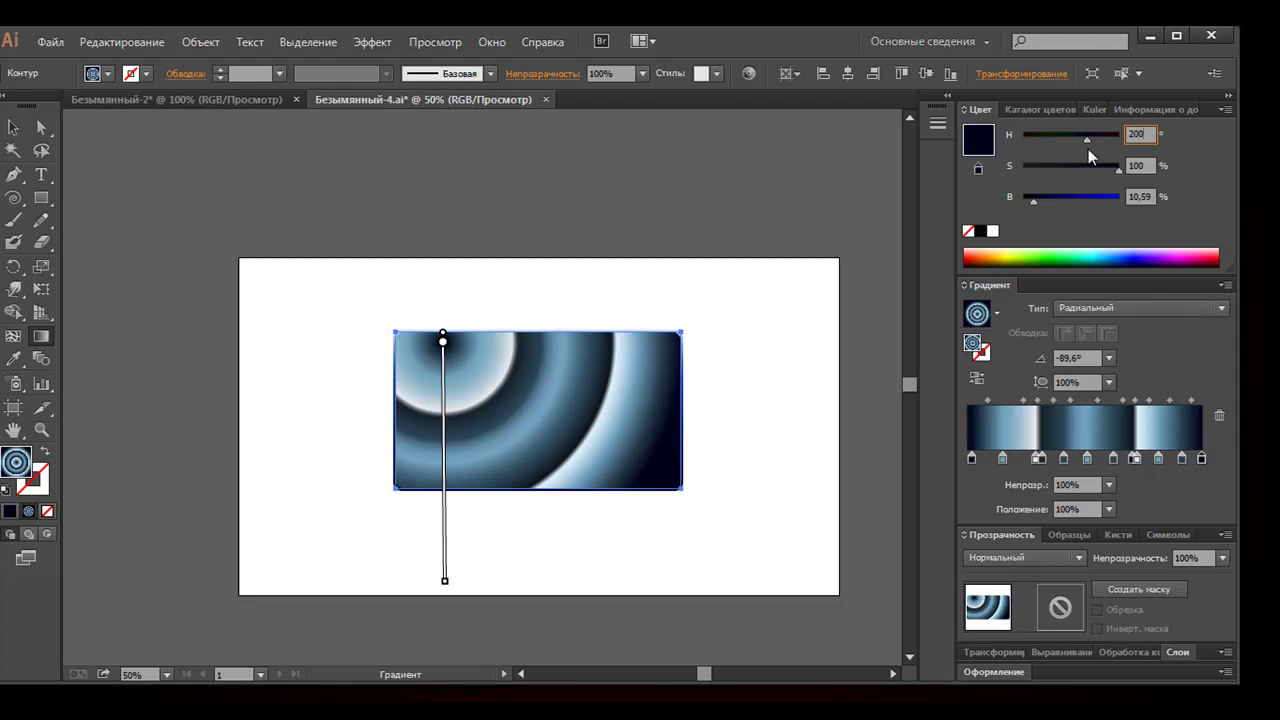
{"action": "key", "text": "Return"}
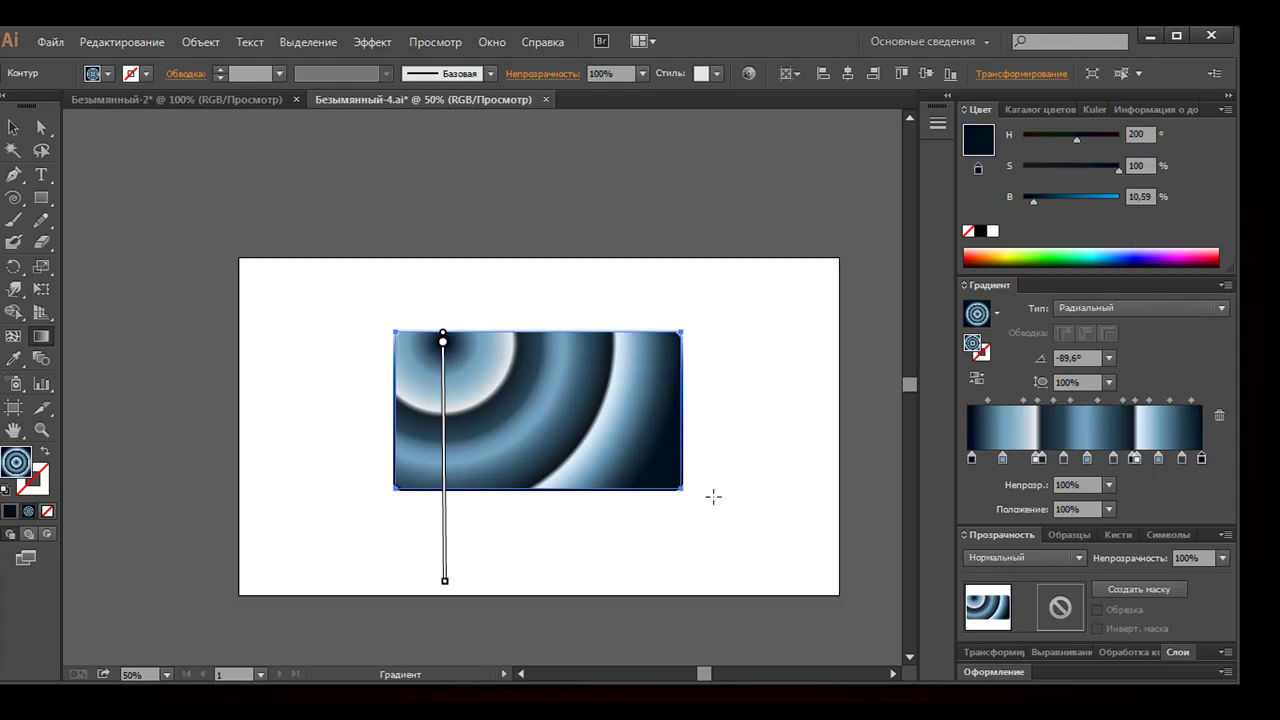
Recentre the radial gradient near the top-left corner and reselect the banner
{"action": "left_click_drag", "start_coordinate": [650, 463], "coordinate": [236, 221]}
{"action": "left_click_drag", "start_coordinate": [443, 337], "coordinate": [443, 580]}
{"action": "left_click", "coordinate": [13, 127]}
{"action": "left_click", "coordinate": [172, 200]}
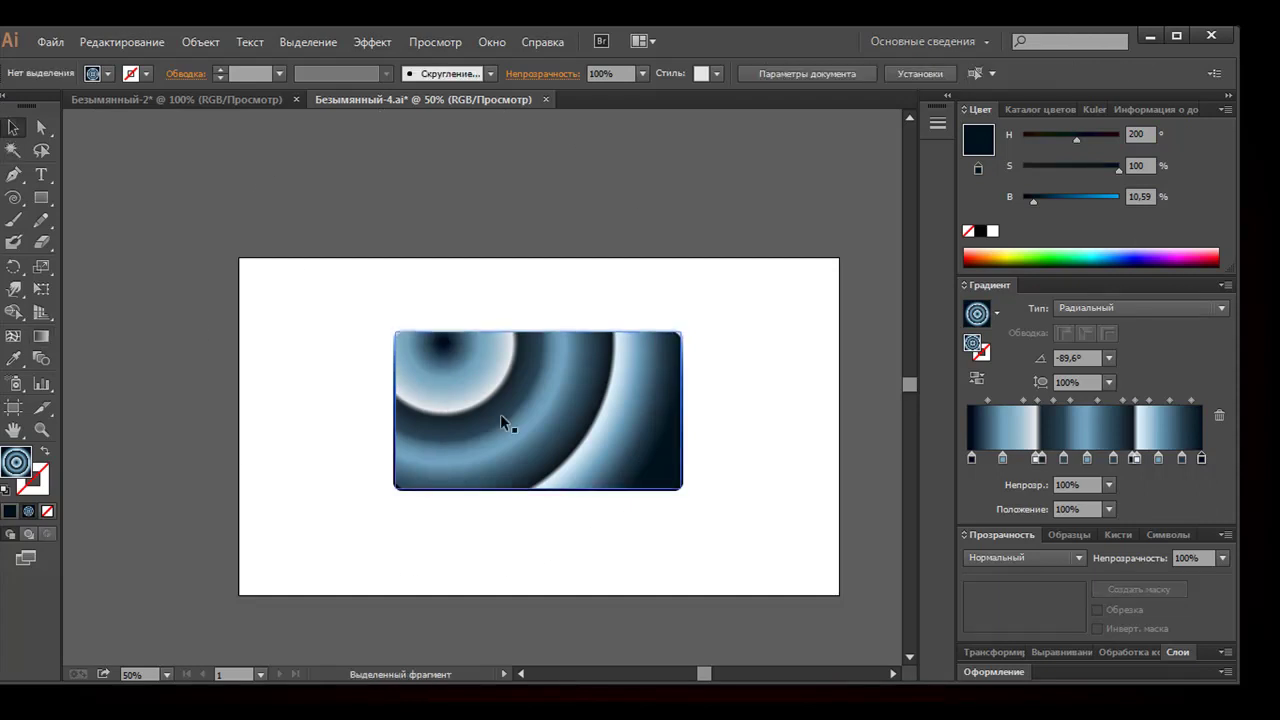
{"action": "left_click", "coordinate": [500, 414]}
{"action": "left_click", "coordinate": [200, 41]}
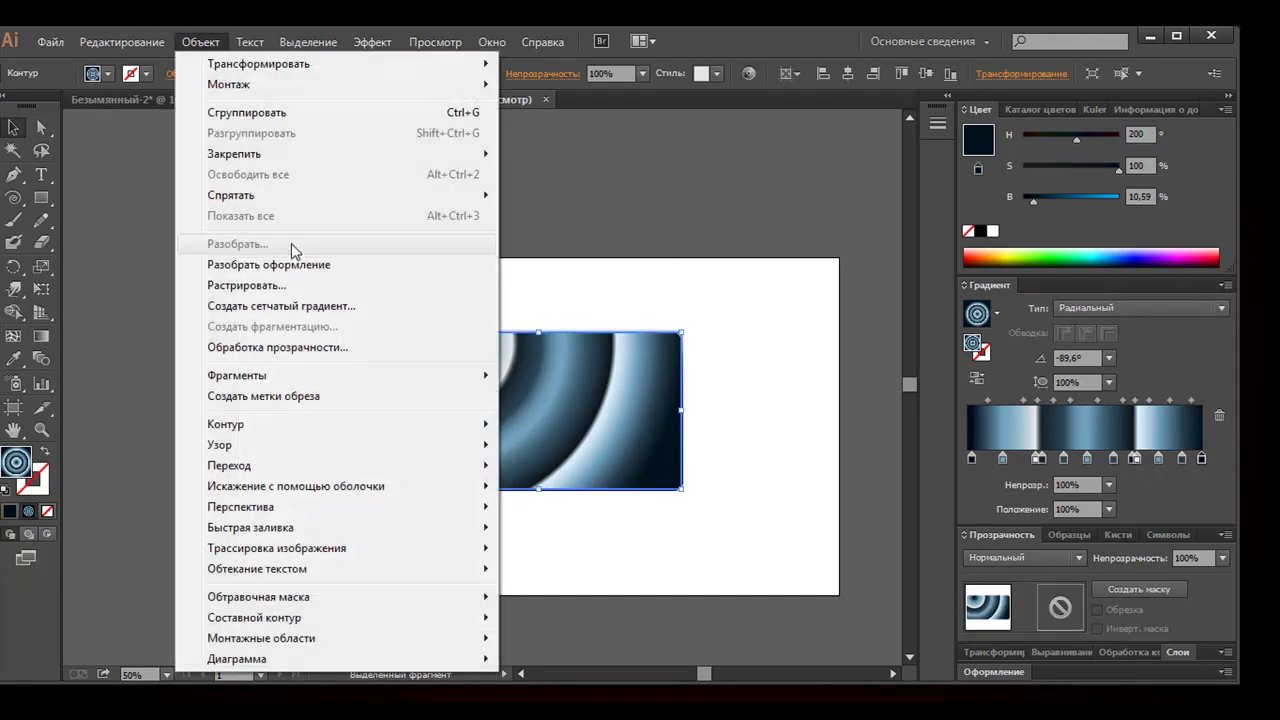
Create an inset rectangle inside the banner with a -3 pt offset path
{"action": "mouse_move", "coordinate": [226, 424]}
{"action": "left_click", "coordinate": [567, 494]}
{"action": "left_click", "coordinate": [636, 352]}
{"action": "double_click", "coordinate": [720, 252]}
{"action": "type", "text": "-25"}
{"action": "left_click", "coordinate": [654, 355]}
{"action": "left_click", "coordinate": [657, 350]}
{"action": "left_click_drag", "start_coordinate": [740, 252], "coordinate": [666, 252]}
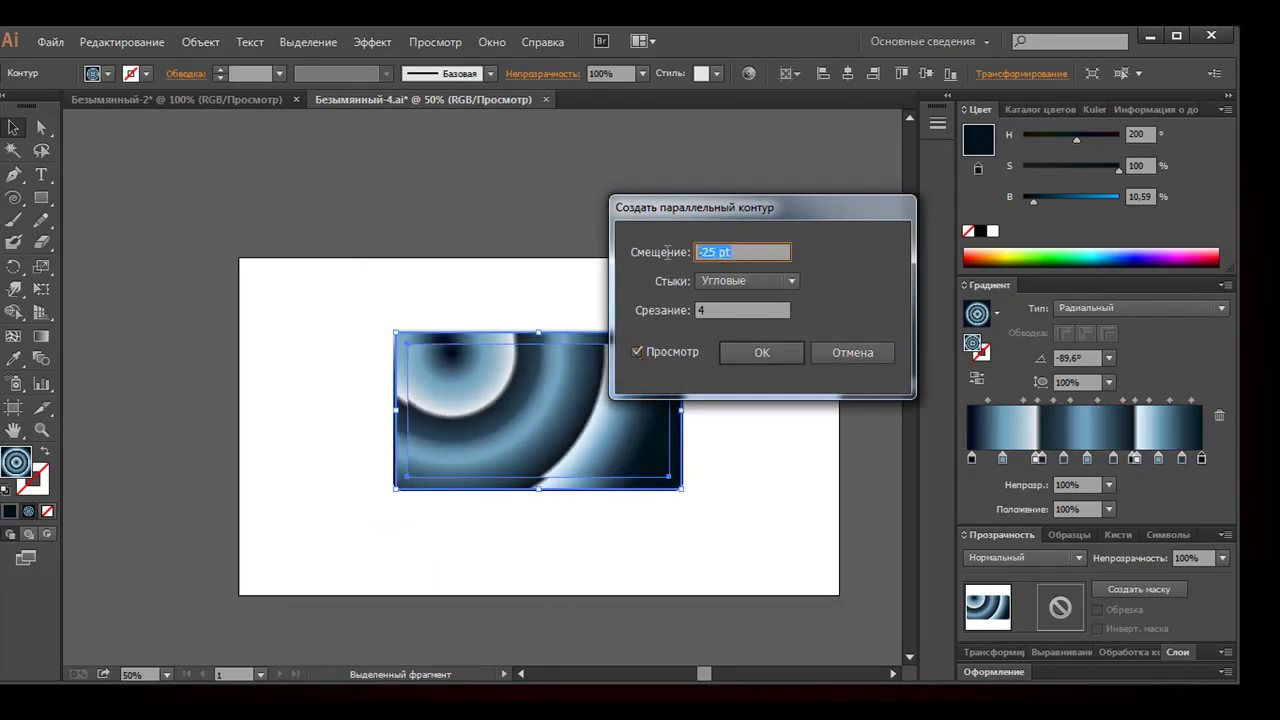
{"action": "type", "text": "-30"}
{"action": "left_click", "coordinate": [644, 352]}
{"action": "left_click", "coordinate": [647, 355]}
{"action": "left_click", "coordinate": [742, 352]}
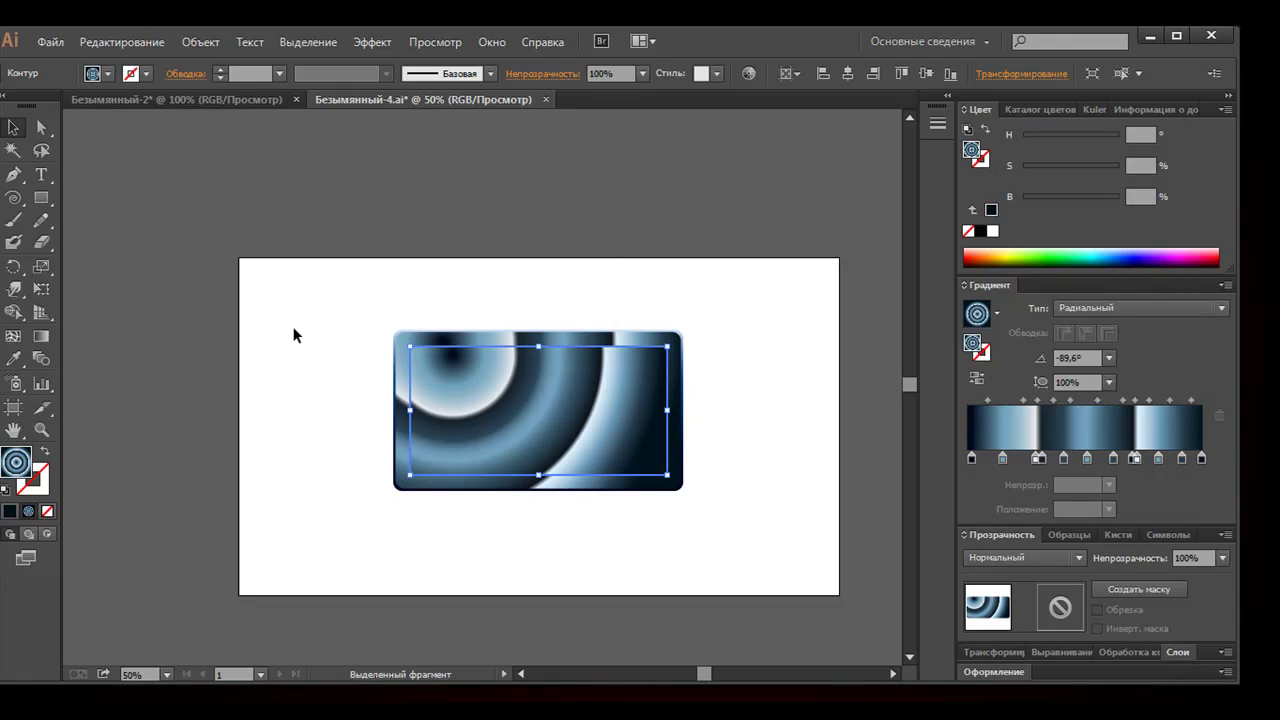
Copy the outer frame's gradient onto the inner rectangle, then zoom out to the whole banner
{"action": "key", "text": "z"}
{"action": "left_click_drag", "start_coordinate": [329, 309], "coordinate": [491, 414]}
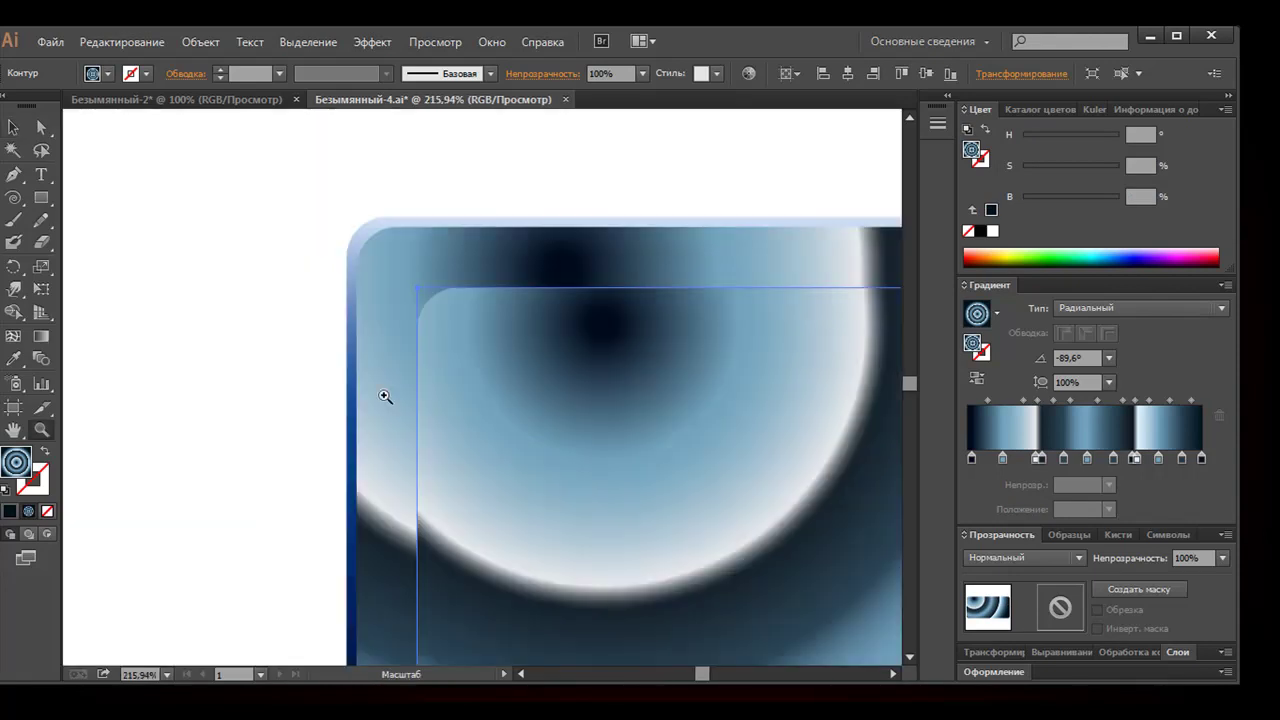
{"action": "left_click", "coordinate": [13, 358]}
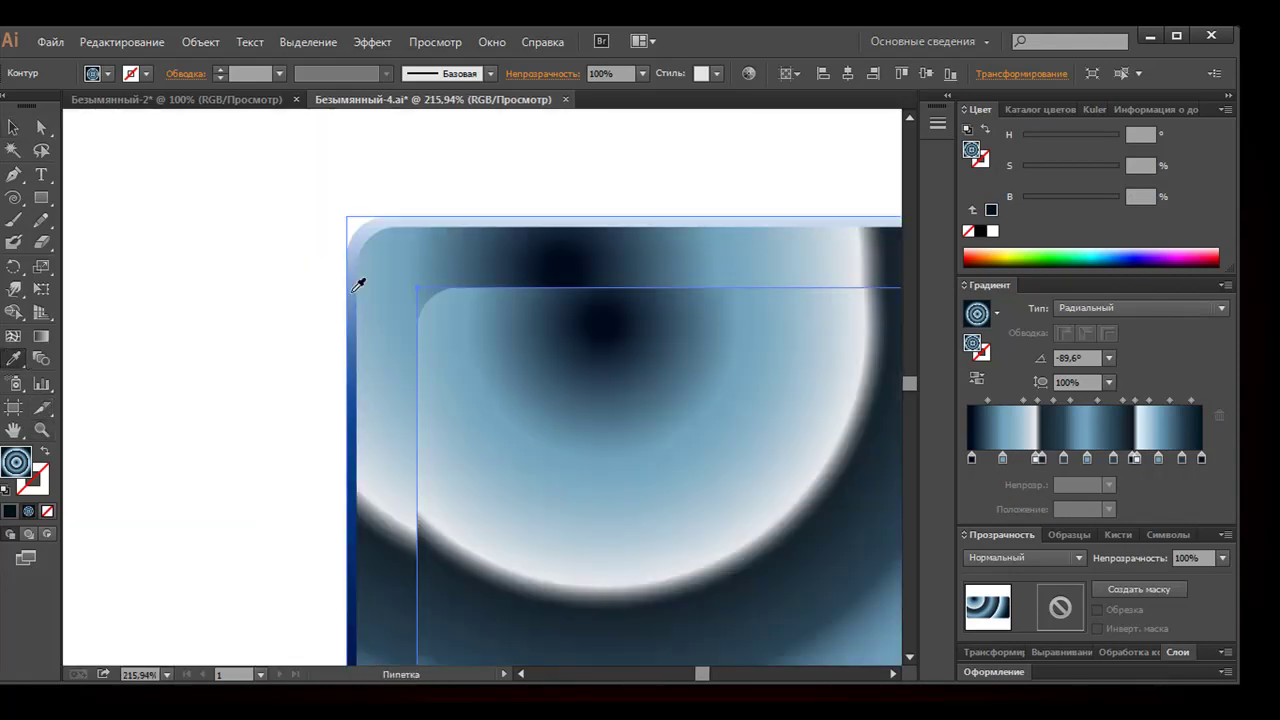
{"action": "left_click", "coordinate": [358, 285]}
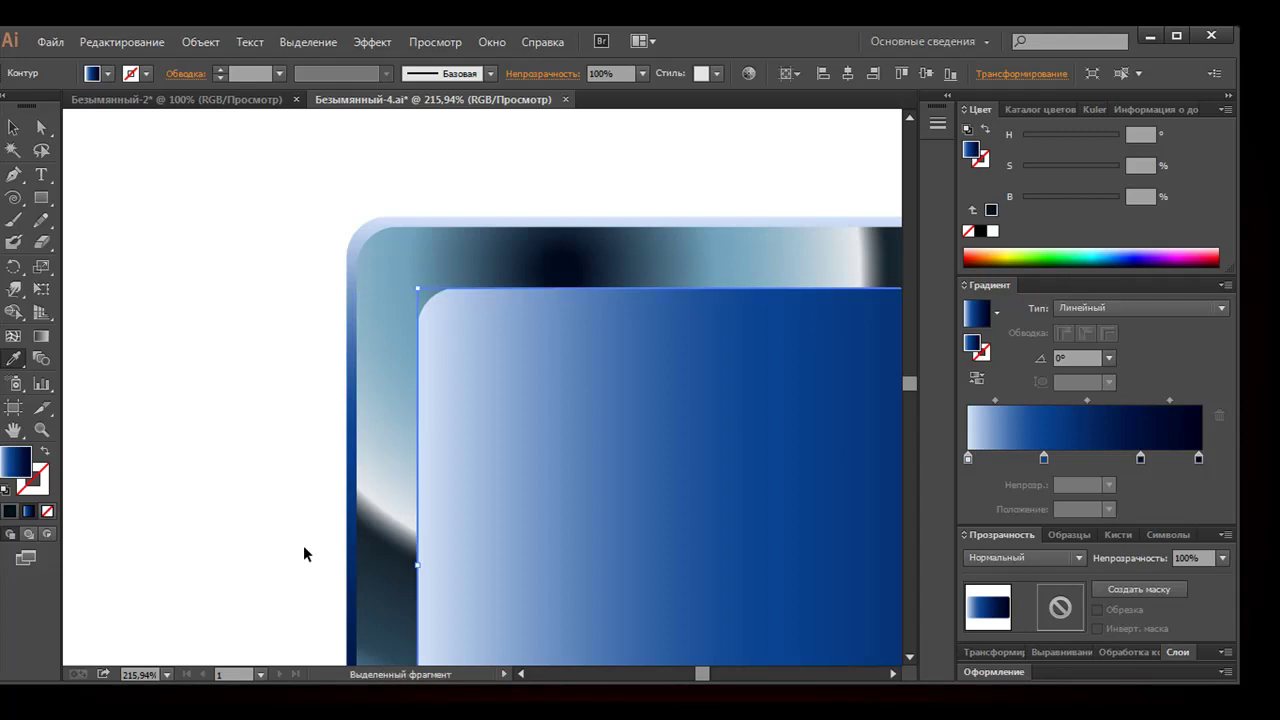
{"action": "key", "text": "ctrl+minus"}
{"action": "key", "text": "ctrl+minus"}
{"action": "key", "text": "ctrl+minus"}
{"action": "key", "text": "ctrl+minus"}
{"action": "key", "text": "v"}
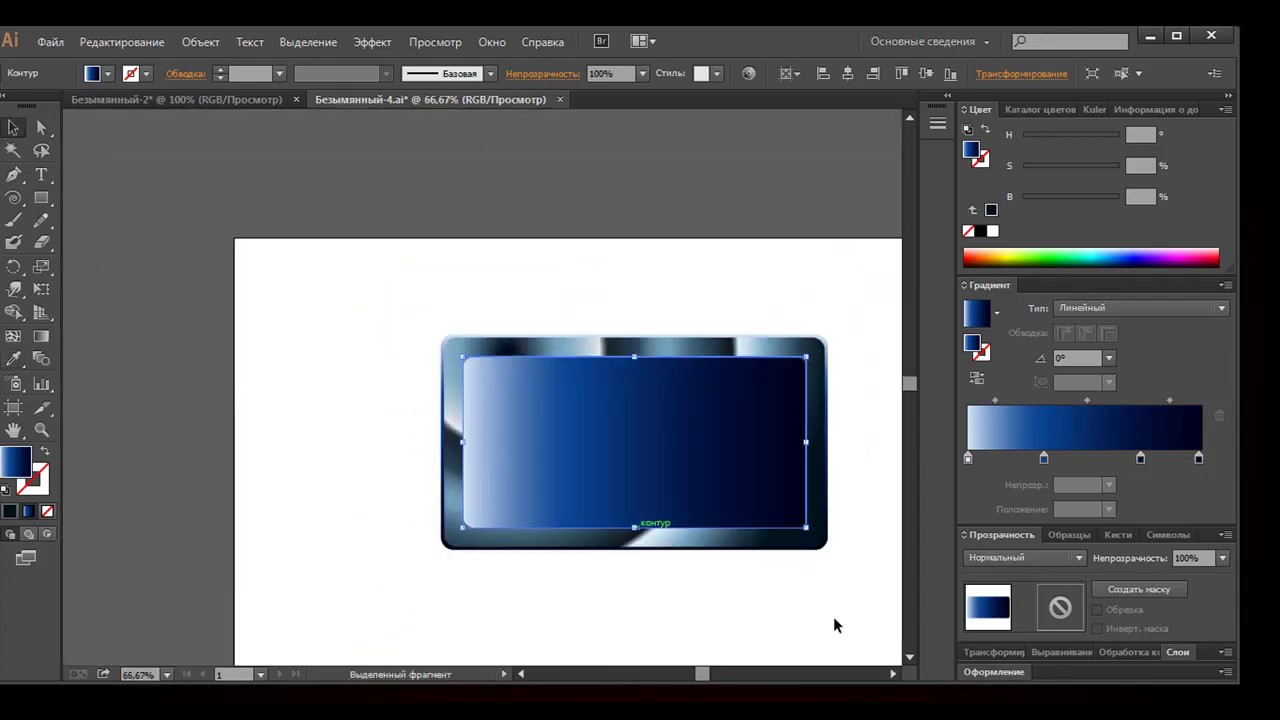
{"action": "scroll", "coordinate": [900, 665], "scroll_direction": "right", "scroll_amount": 3}
{"action": "scroll", "coordinate": [870, 668], "scroll_direction": "right", "scroll_amount": 3}
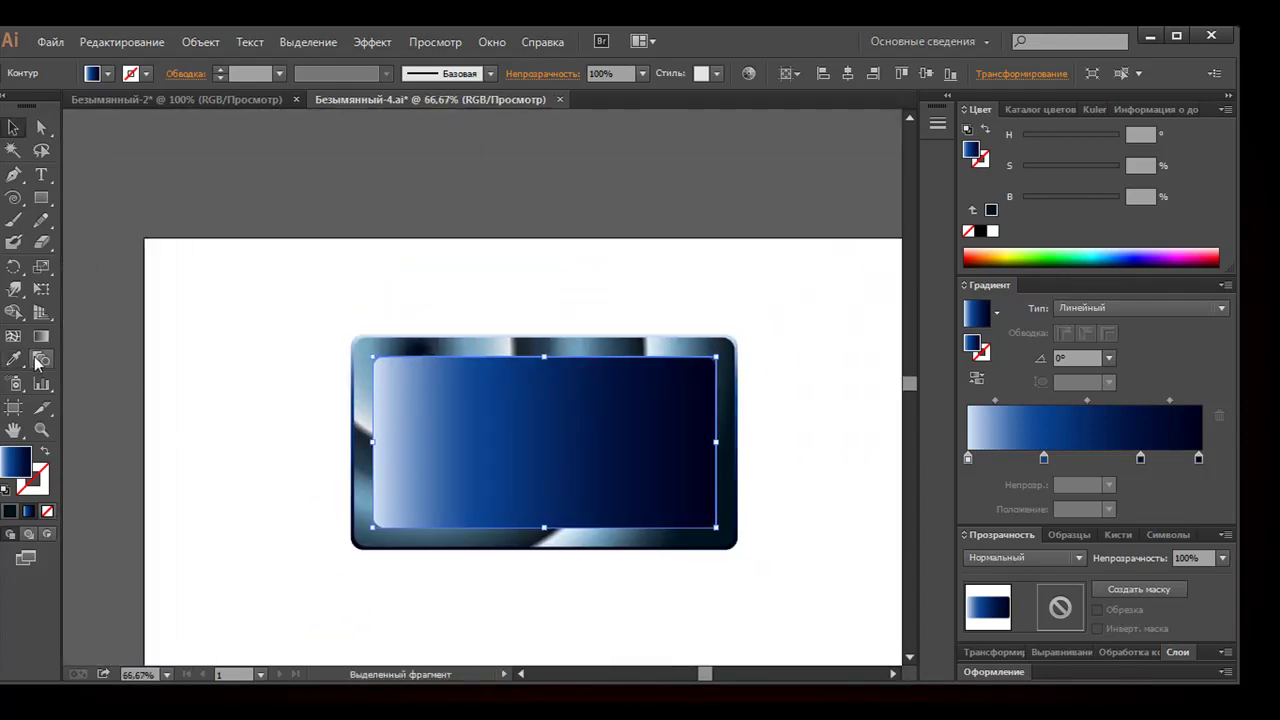
Run the inner panel's gradient vertically from navy at the top to pale blue below
{"action": "left_click", "coordinate": [41, 336]}
{"action": "left_click_drag", "start_coordinate": [560, 518], "coordinate": [544, 326]}
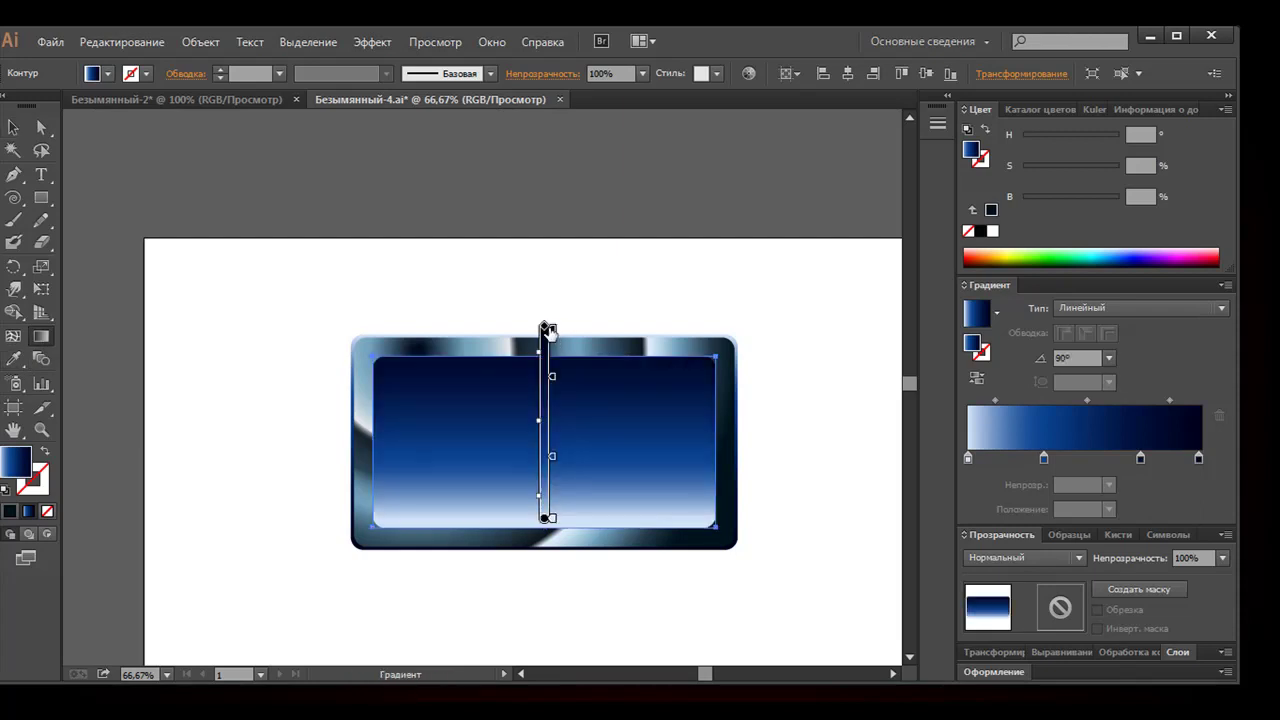
{"action": "left_click", "coordinate": [13, 127]}
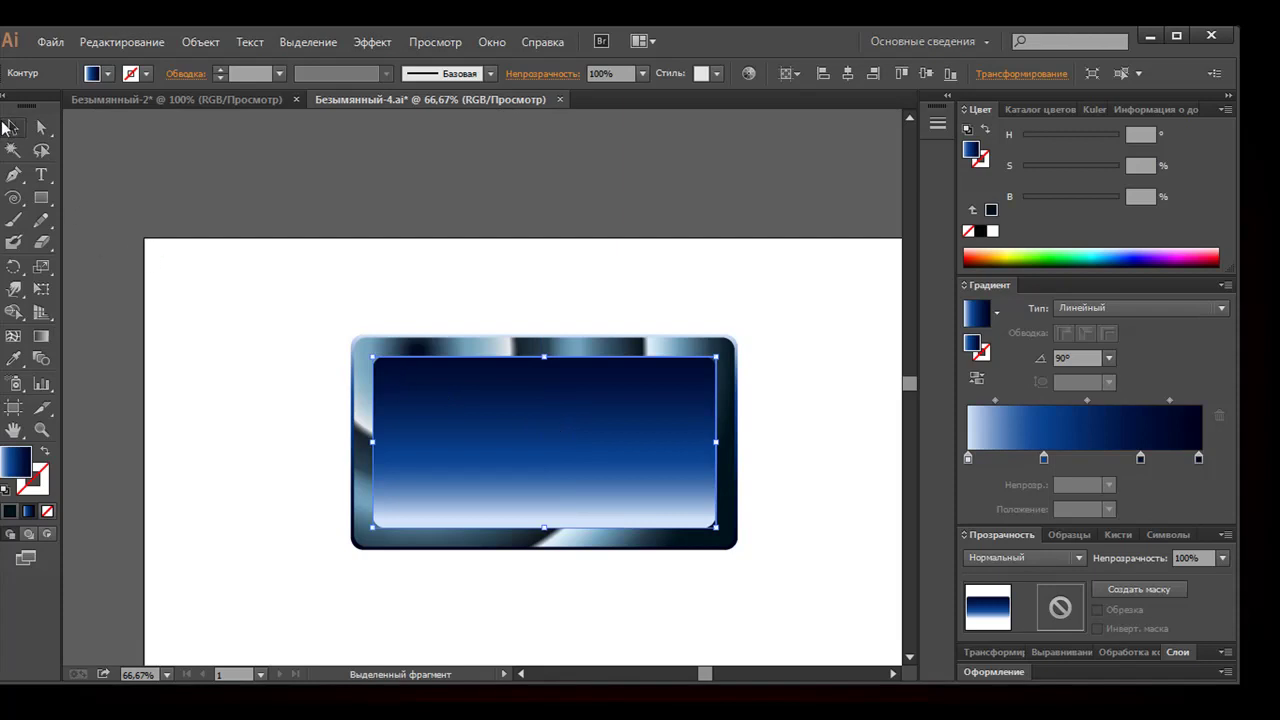
{"action": "left_click", "coordinate": [46, 341]}
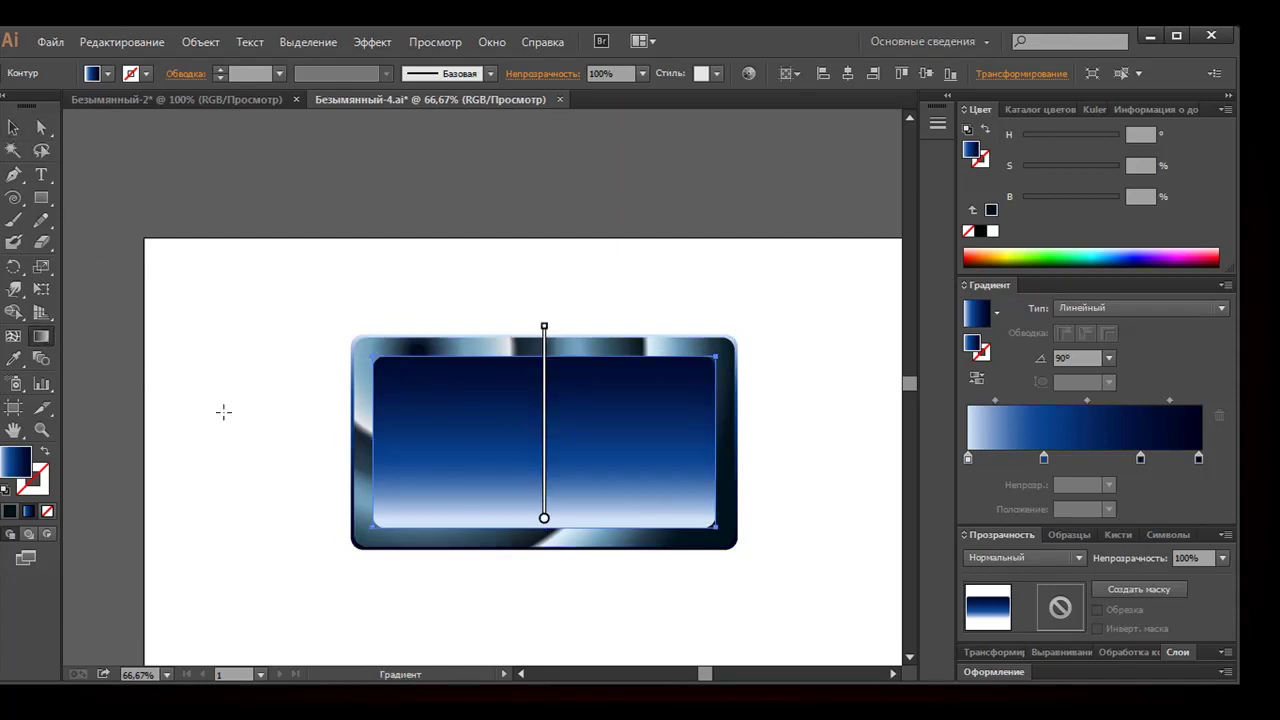
{"action": "mouse_move", "coordinate": [544, 518]}
{"action": "left_click_drag", "start_coordinate": [548, 521], "coordinate": [544, 585]}
{"action": "left_click_drag", "start_coordinate": [545, 386], "coordinate": [545, 312]}
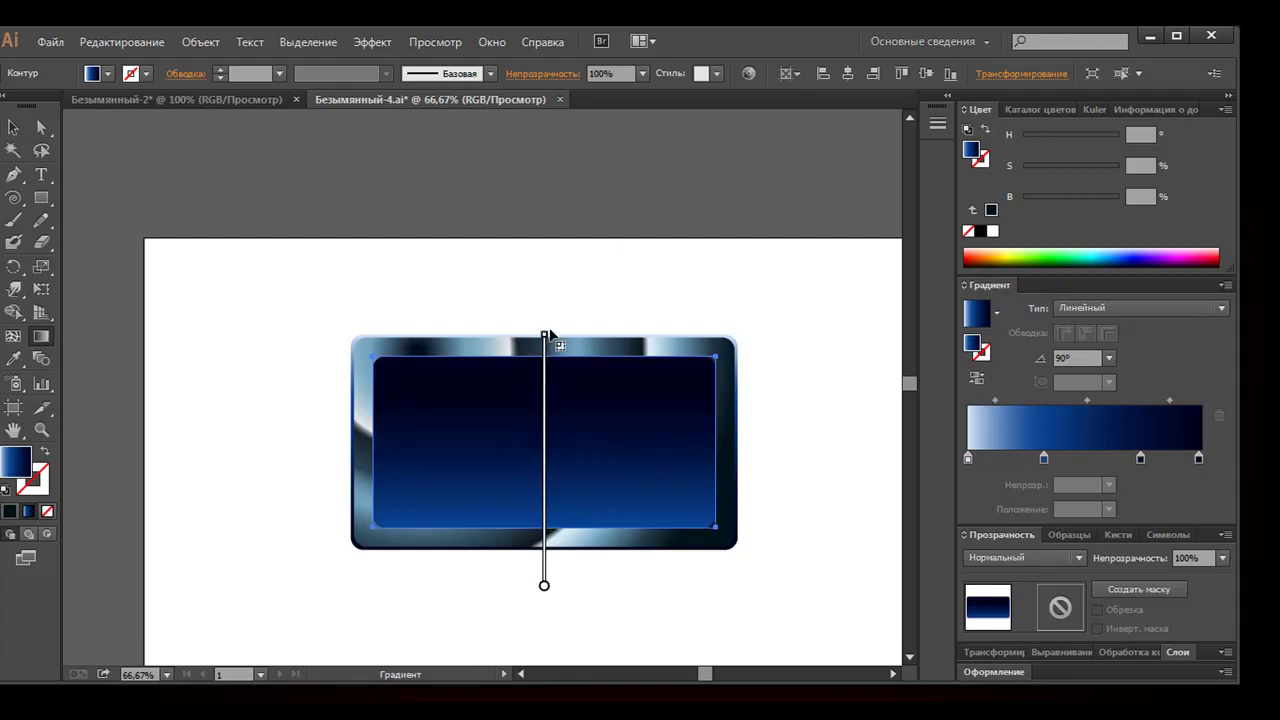
{"action": "left_click_drag", "start_coordinate": [546, 378], "coordinate": [546, 350]}
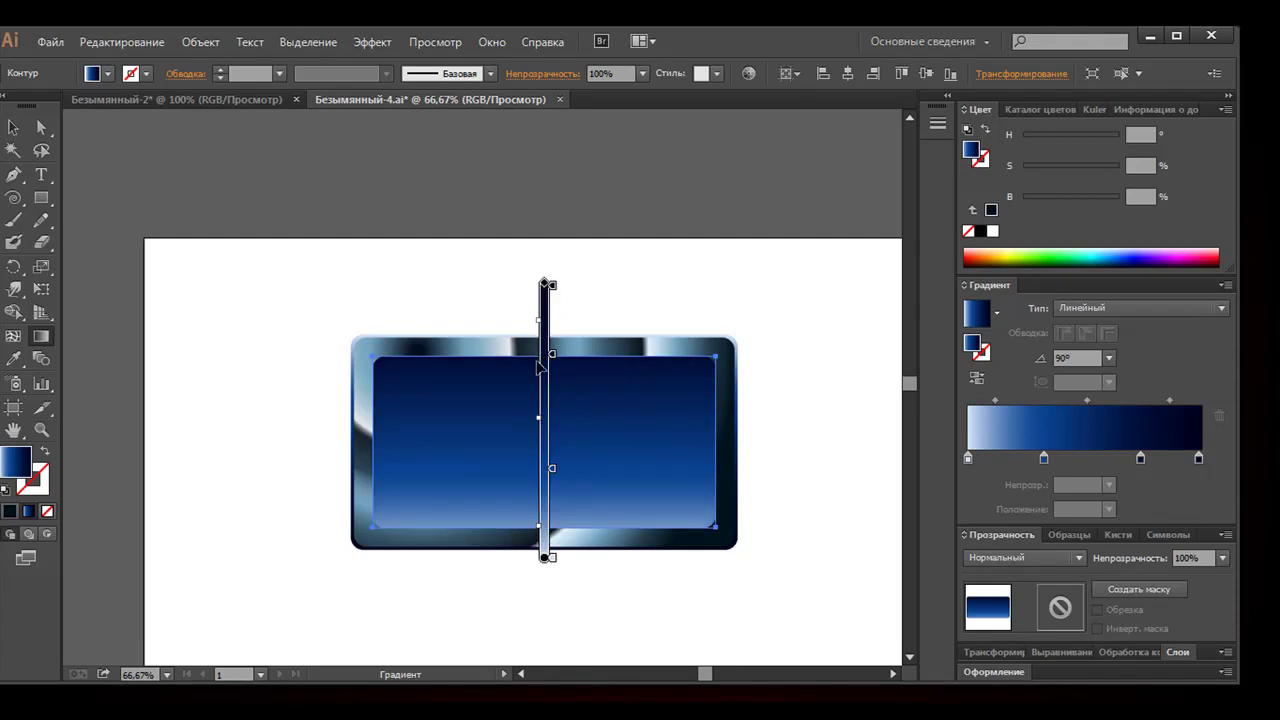
Deselect the panel, then undo twice to reselect it
{"action": "key", "text": "v"}
{"action": "left_click", "coordinate": [469, 296]}
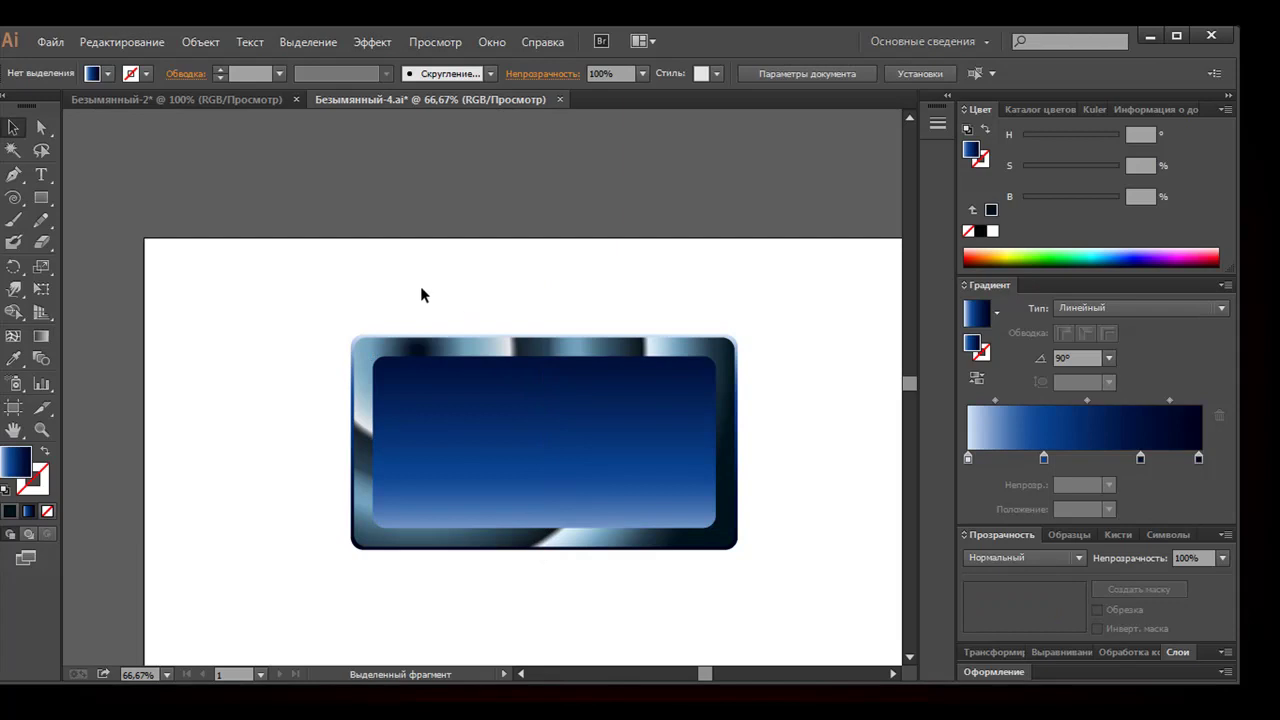
{"action": "key", "text": "ctrl+z"}
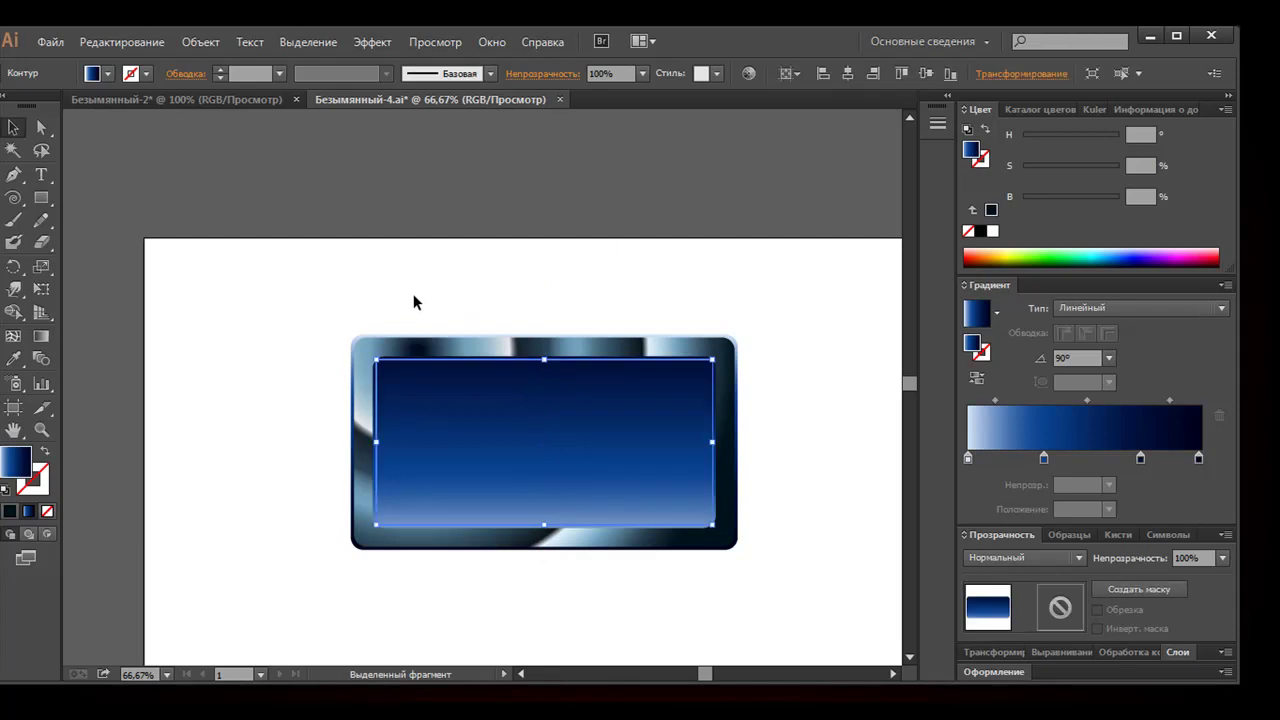
{"action": "key", "text": "ctrl+z"}
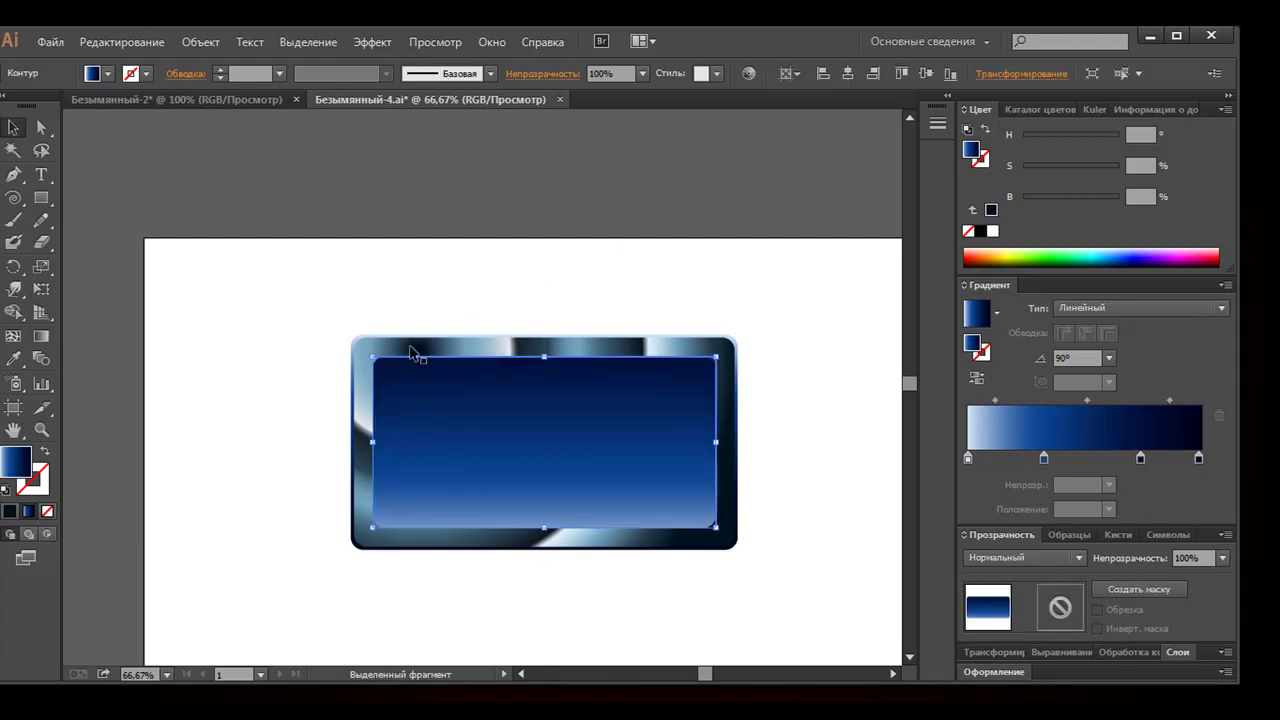
Add a -5 pt offset path inside the inner panel
{"action": "left_click", "coordinate": [200, 41]}
{"action": "mouse_move", "coordinate": [226, 424]}
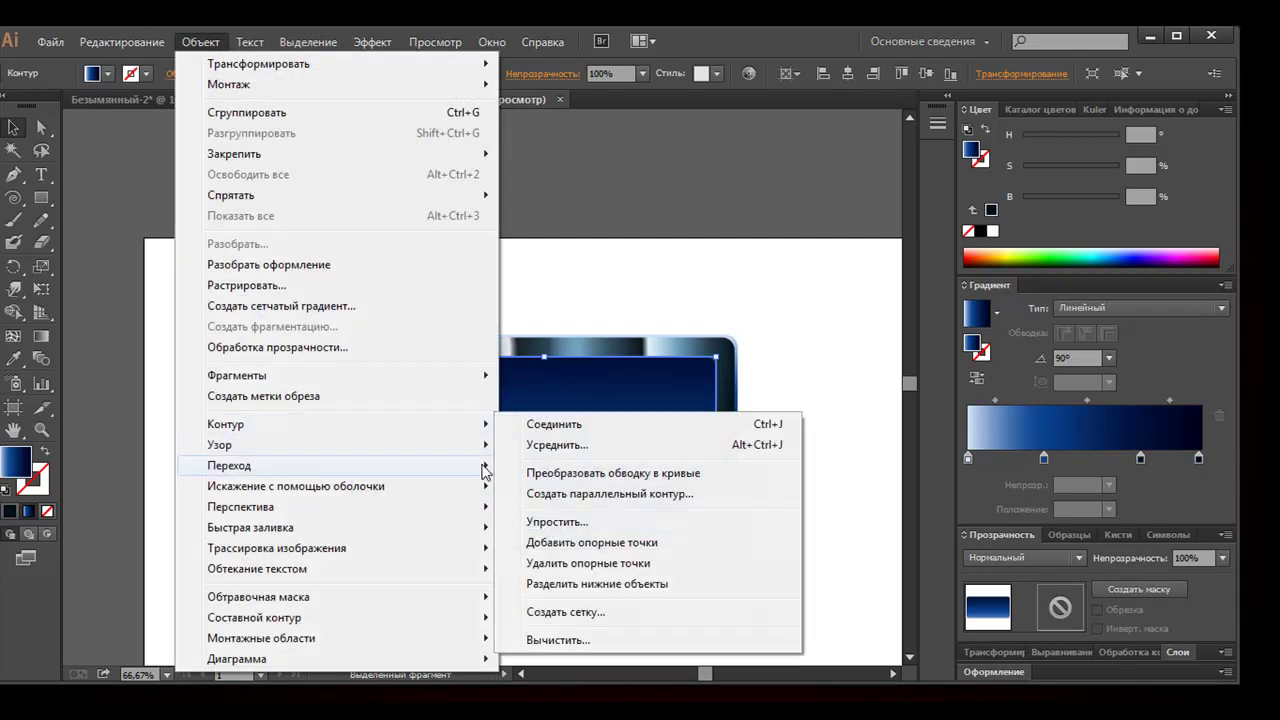
{"action": "left_click", "coordinate": [550, 493]}
{"action": "left_click", "coordinate": [669, 352]}
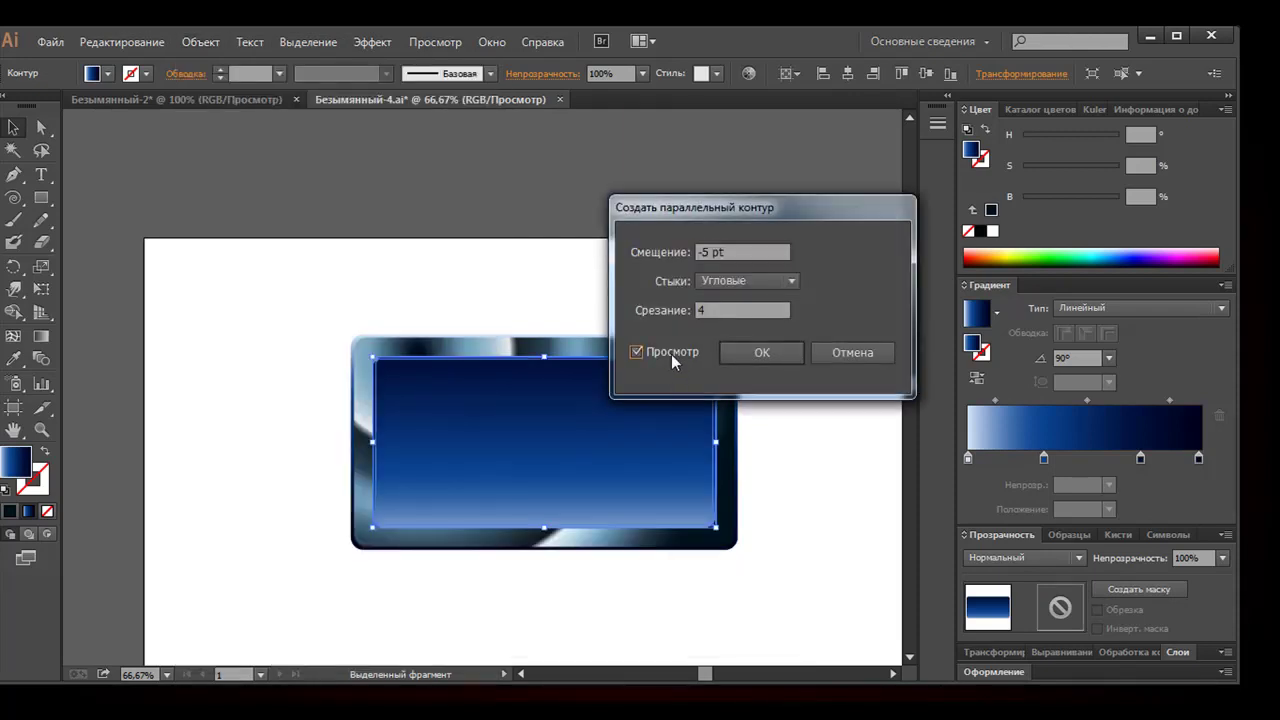
{"action": "left_click", "coordinate": [764, 352]}
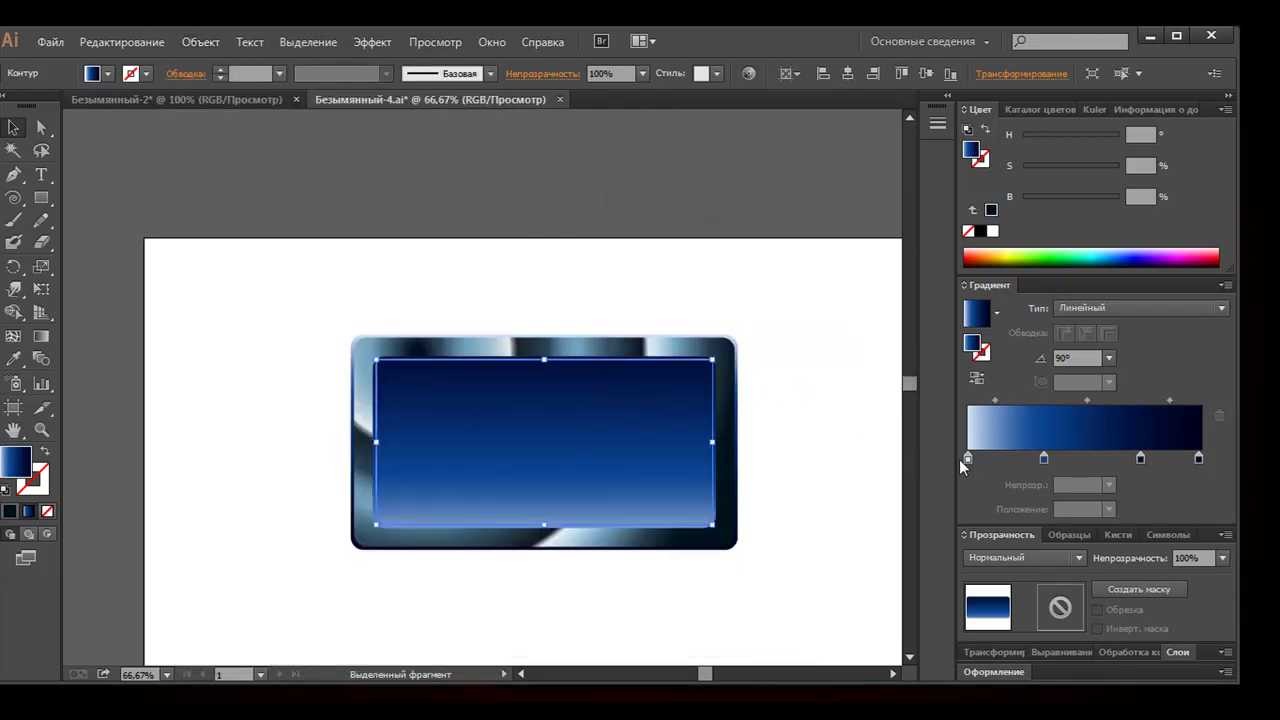
Remove the pale stop from its gradient and spread the remaining stops to both ends
{"action": "left_click_drag", "start_coordinate": [967, 456], "coordinate": [990, 492]}
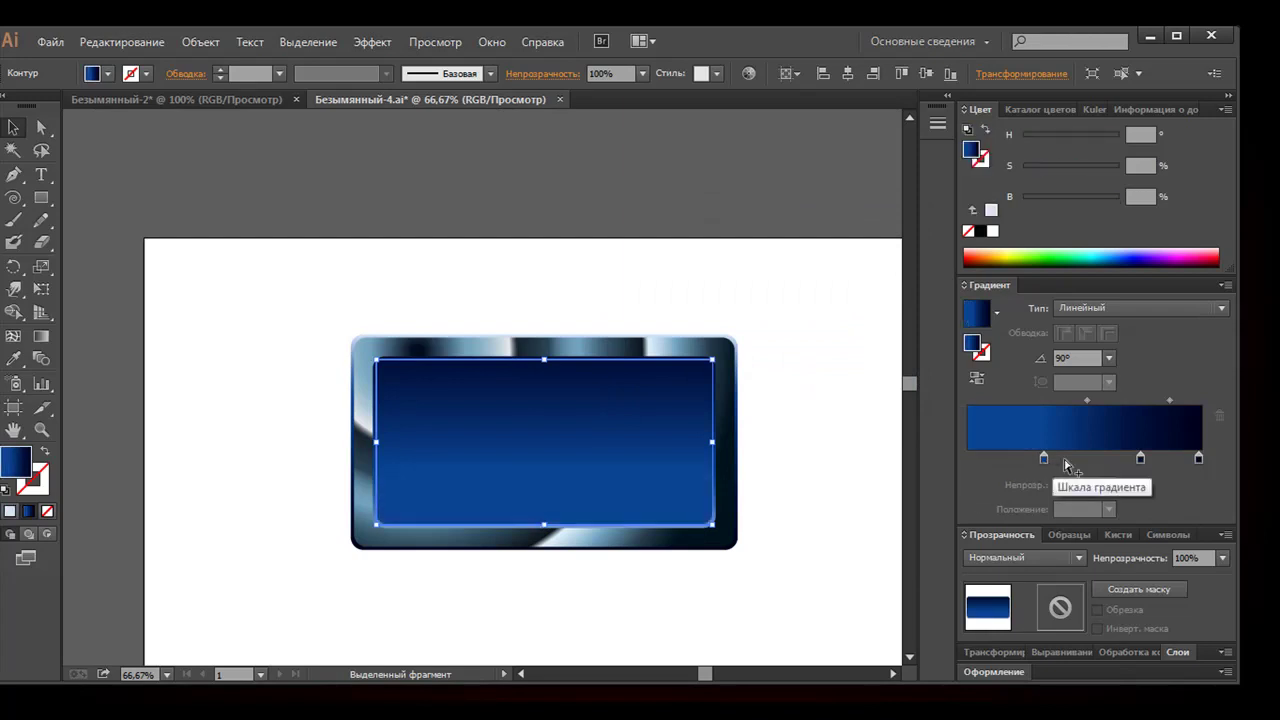
{"action": "mouse_move", "coordinate": [1198, 460]}
{"action": "left_mouse_down"}
{"action": "mouse_move", "coordinate": [1142, 459]}
{"action": "mouse_move", "coordinate": [1198, 459]}
{"action": "left_mouse_up"}
{"action": "left_click_drag", "start_coordinate": [1046, 456], "coordinate": [968, 462]}
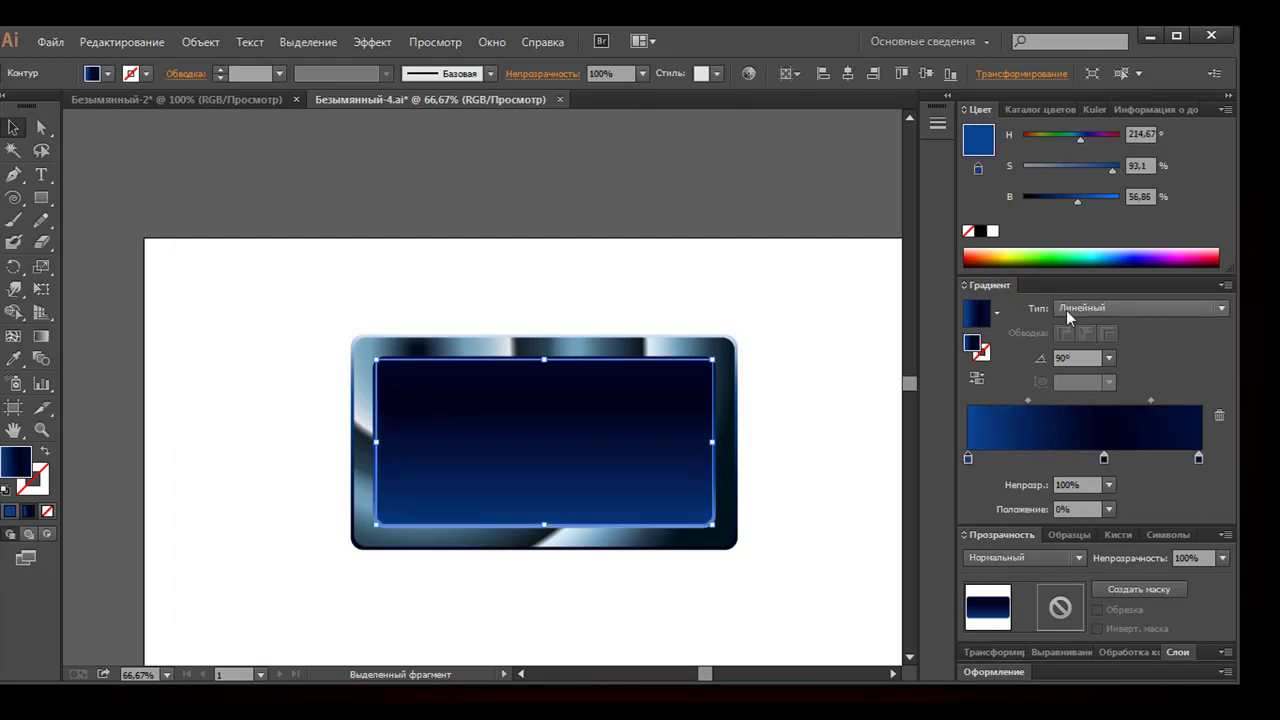
Redraw the inset gradient top to bottom with a dark stop at 47% between bright blue ends
{"action": "left_click", "coordinate": [40, 337]}
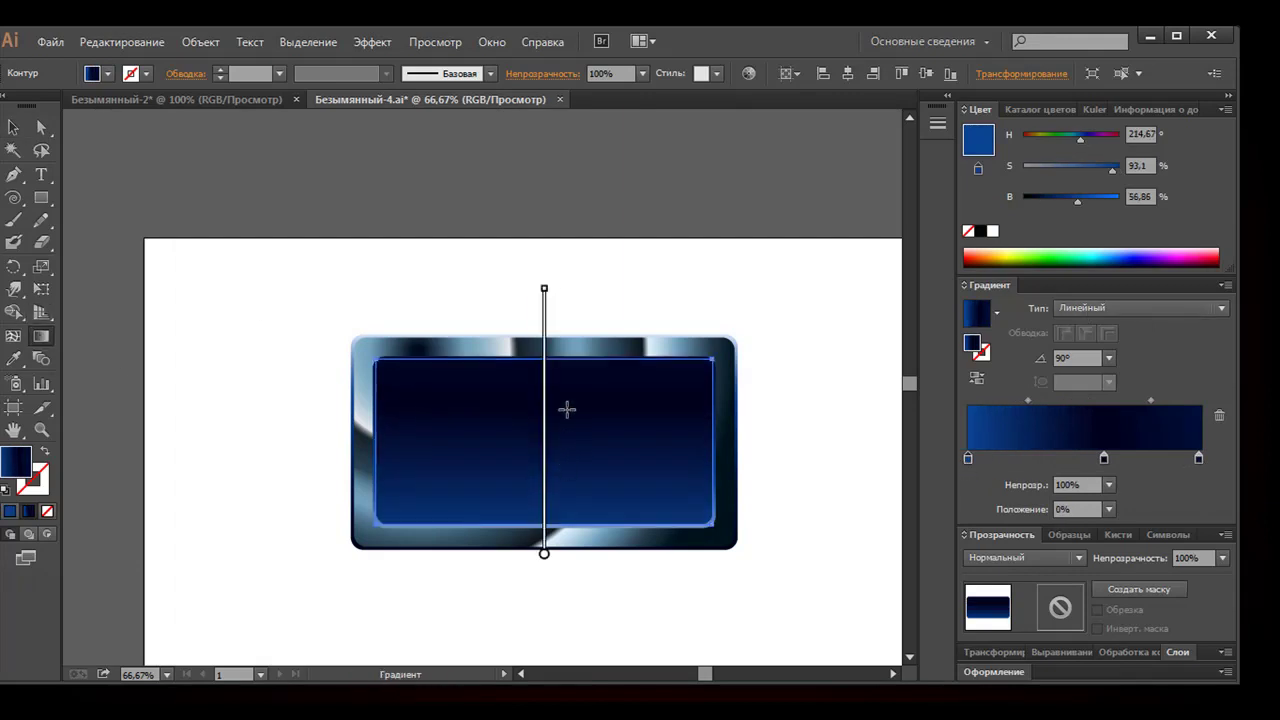
{"action": "left_click_drag", "start_coordinate": [558, 380], "coordinate": [562, 512]}
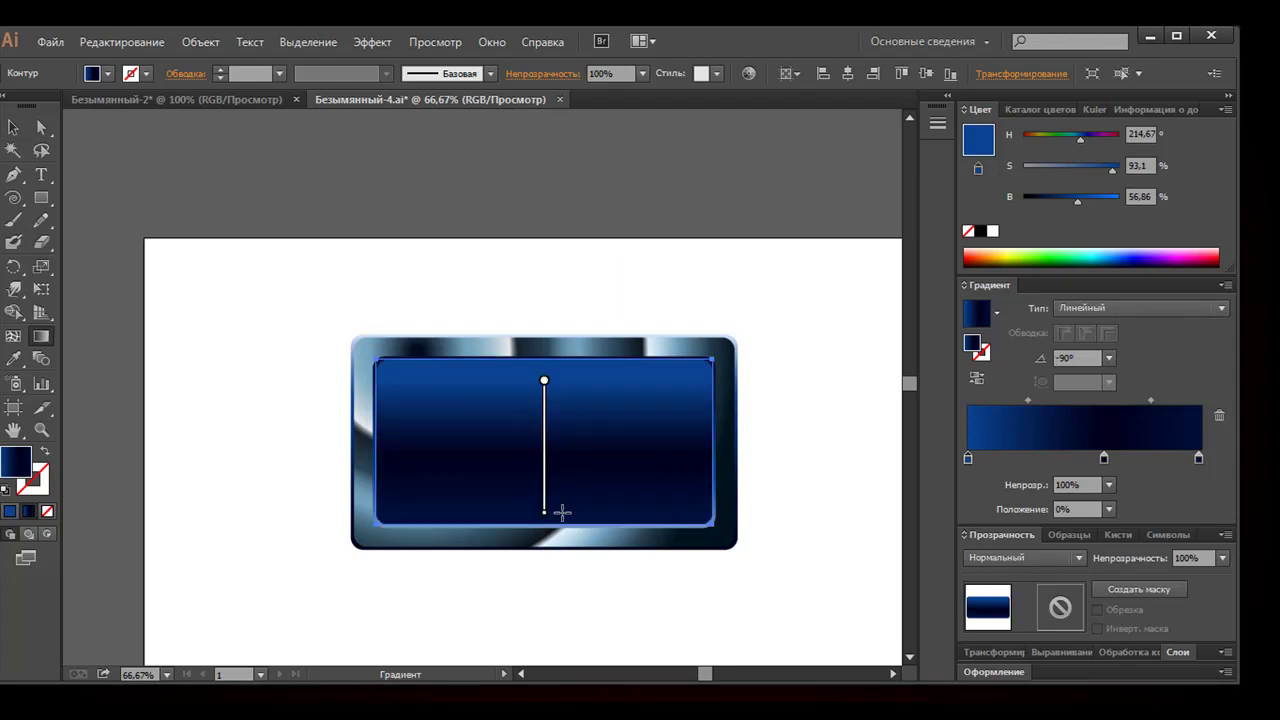
{"action": "left_click_drag", "start_coordinate": [1104, 458], "coordinate": [1078, 458]}
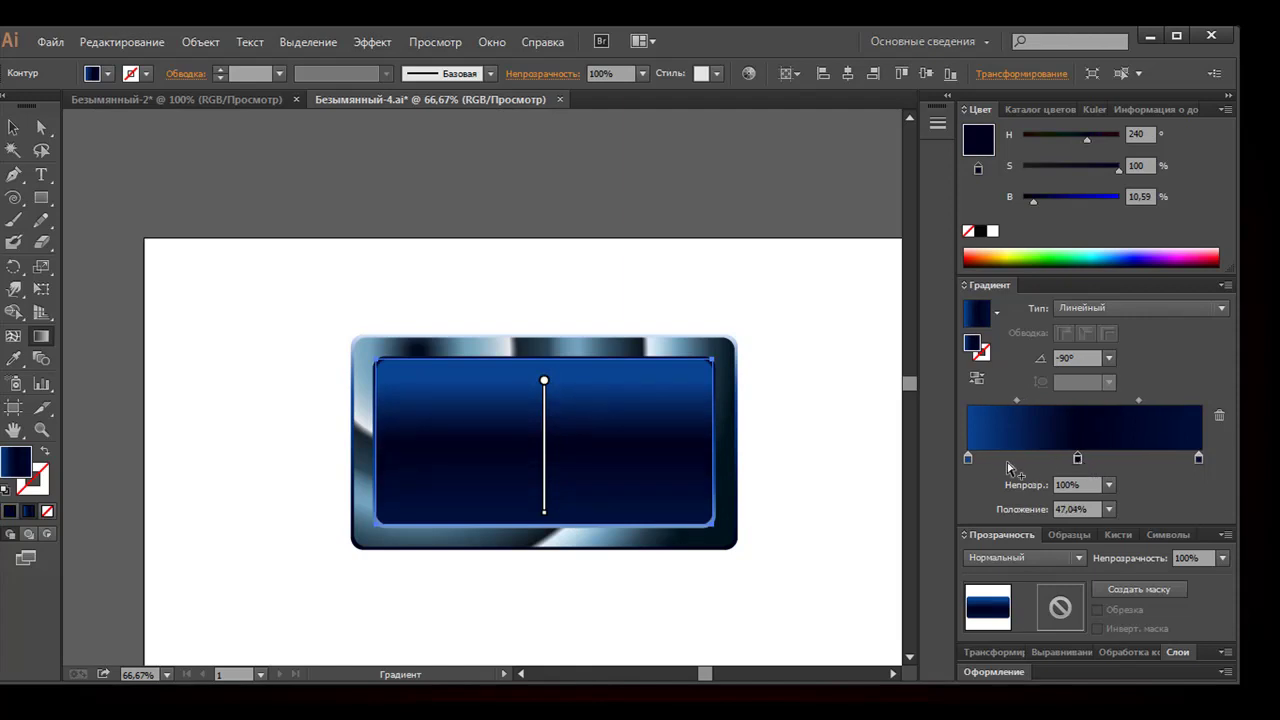
{"action": "left_click", "coordinate": [1167, 459]}
{"action": "left_click_drag", "start_coordinate": [1199, 460], "coordinate": [1170, 466]}
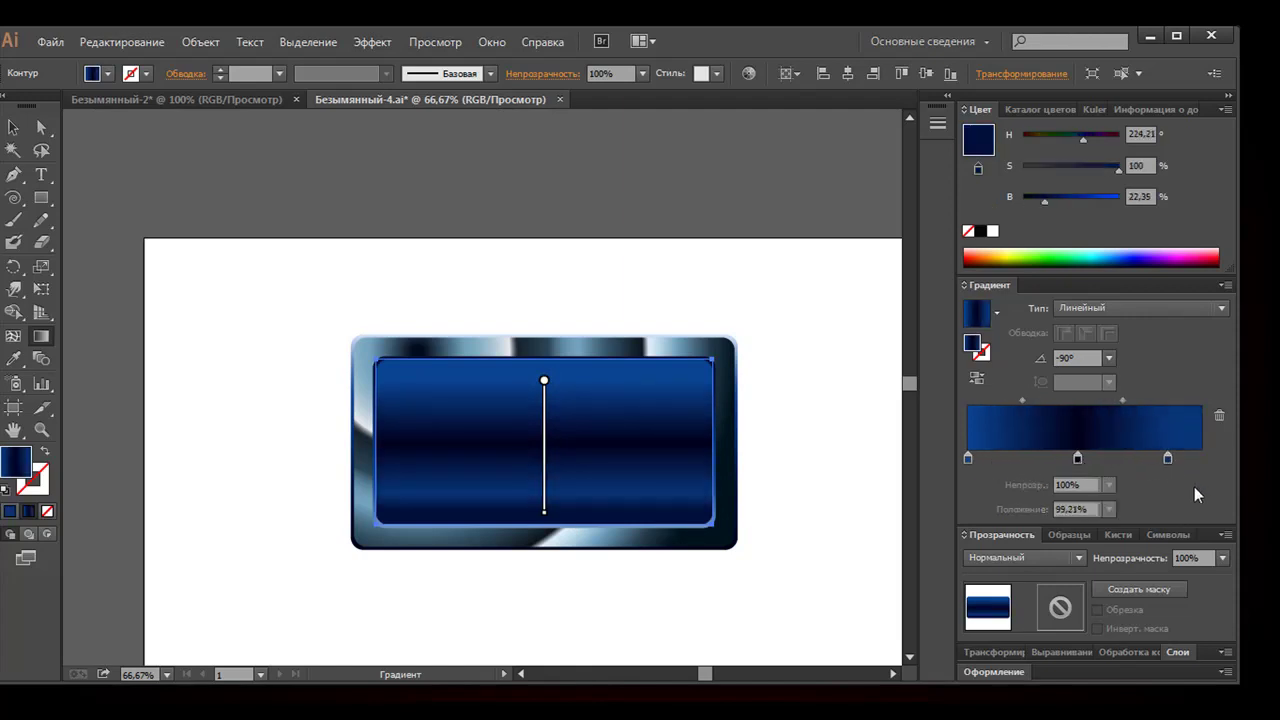
{"action": "left_click_drag", "start_coordinate": [1140, 400], "coordinate": [1150, 402]}
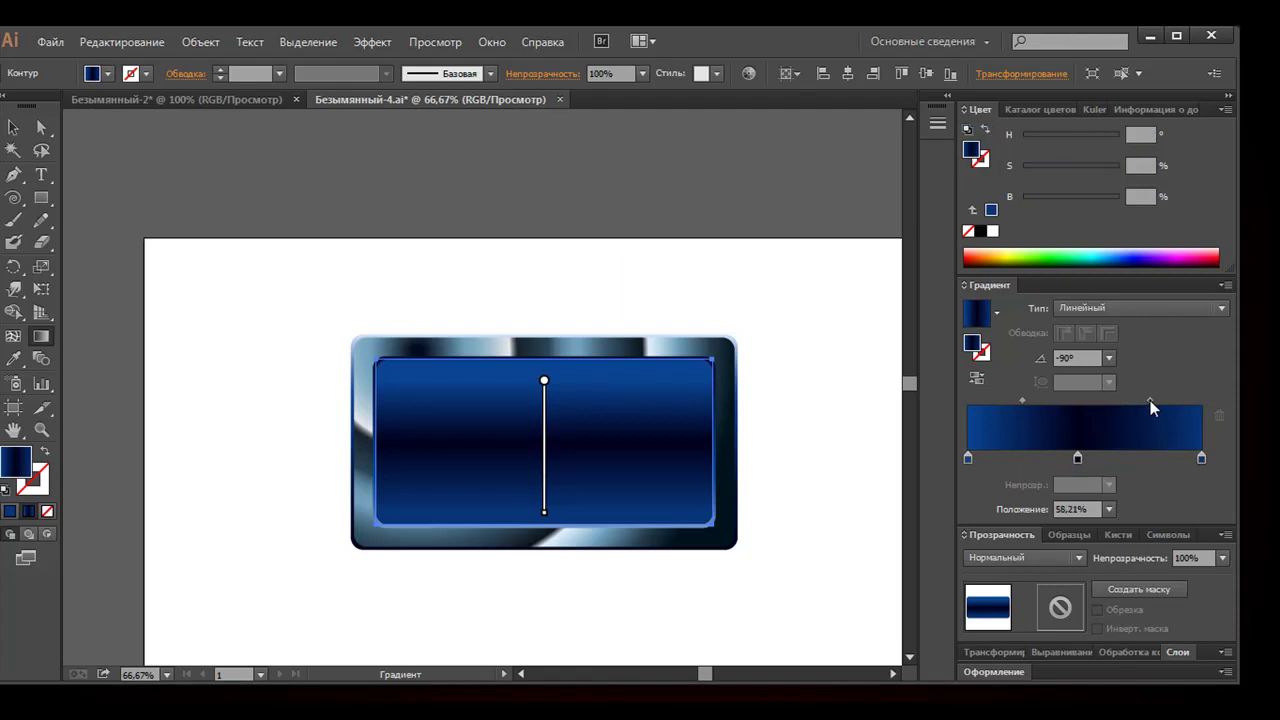
{"action": "left_click_drag", "start_coordinate": [1022, 400], "coordinate": [1000, 400]}
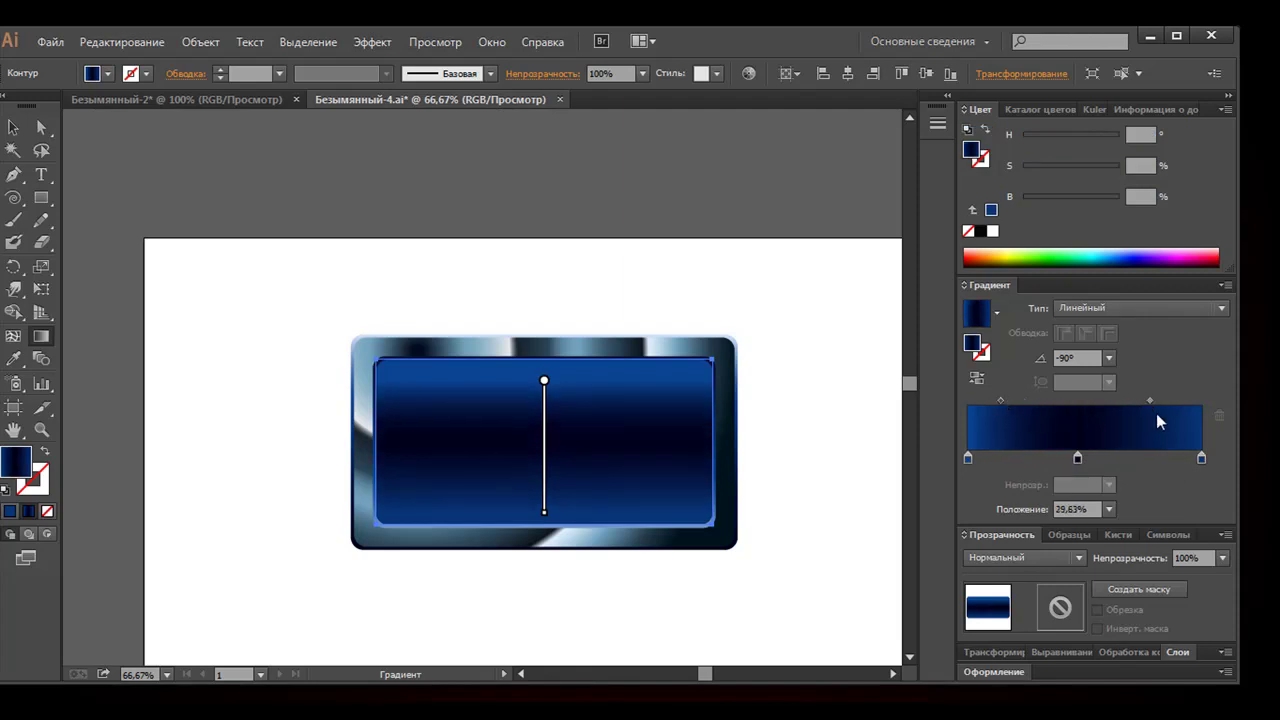
{"action": "left_click_drag", "start_coordinate": [1149, 401], "coordinate": [1154, 402]}
{"action": "key", "text": "v"}
{"action": "left_click", "coordinate": [805, 432]}
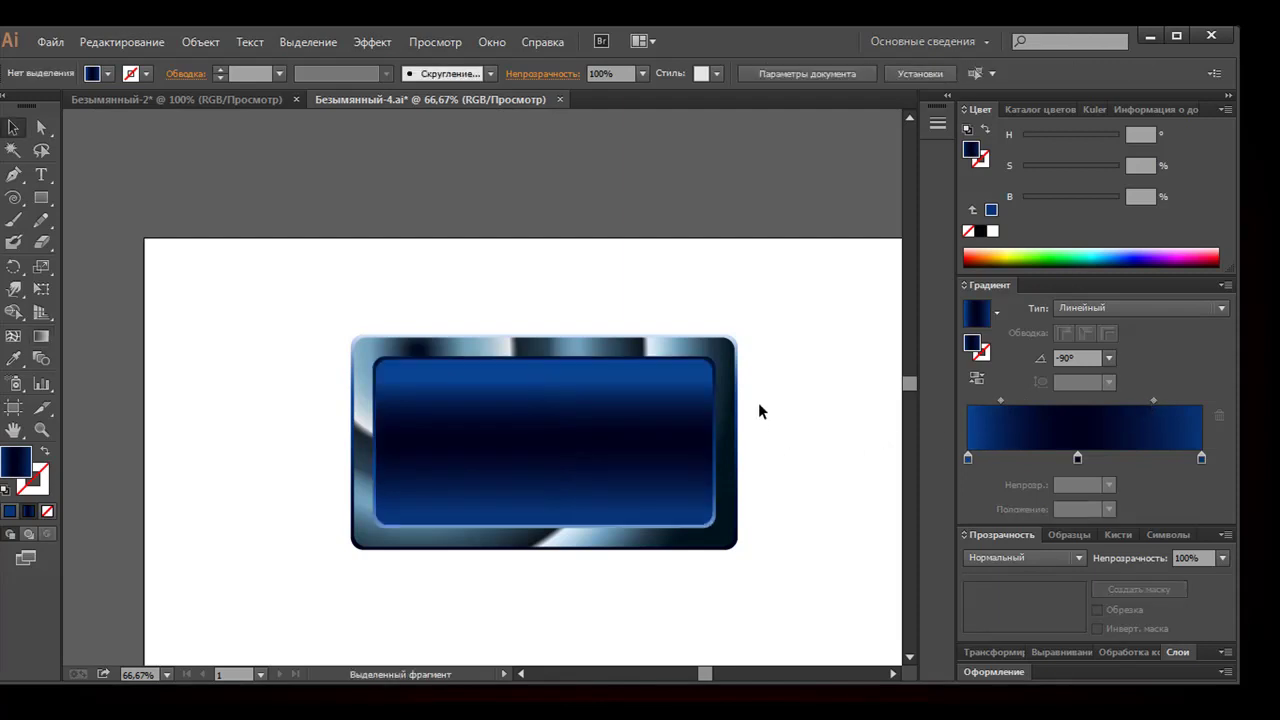
Apply the Черно-белый preset as a linear white-to-grey gradient on the inset panel, then zoom to 100%
{"action": "left_click", "coordinate": [550, 432]}
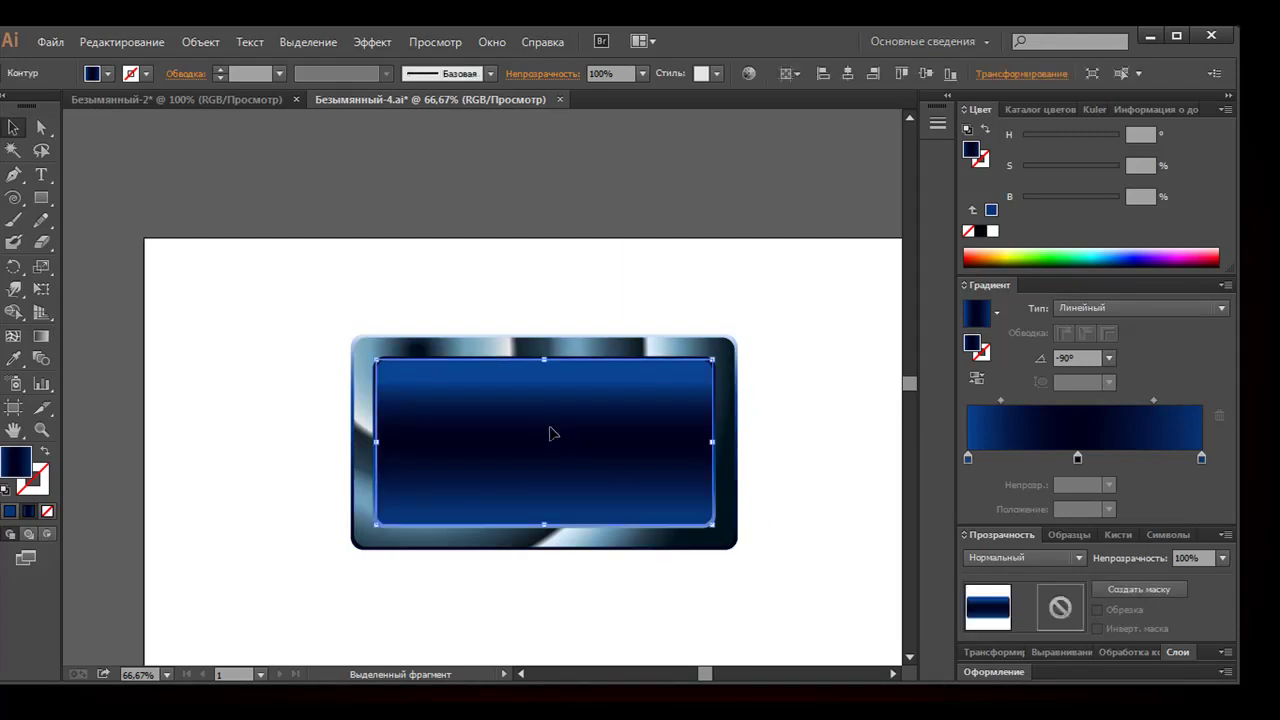
{"action": "key", "text": "a"}
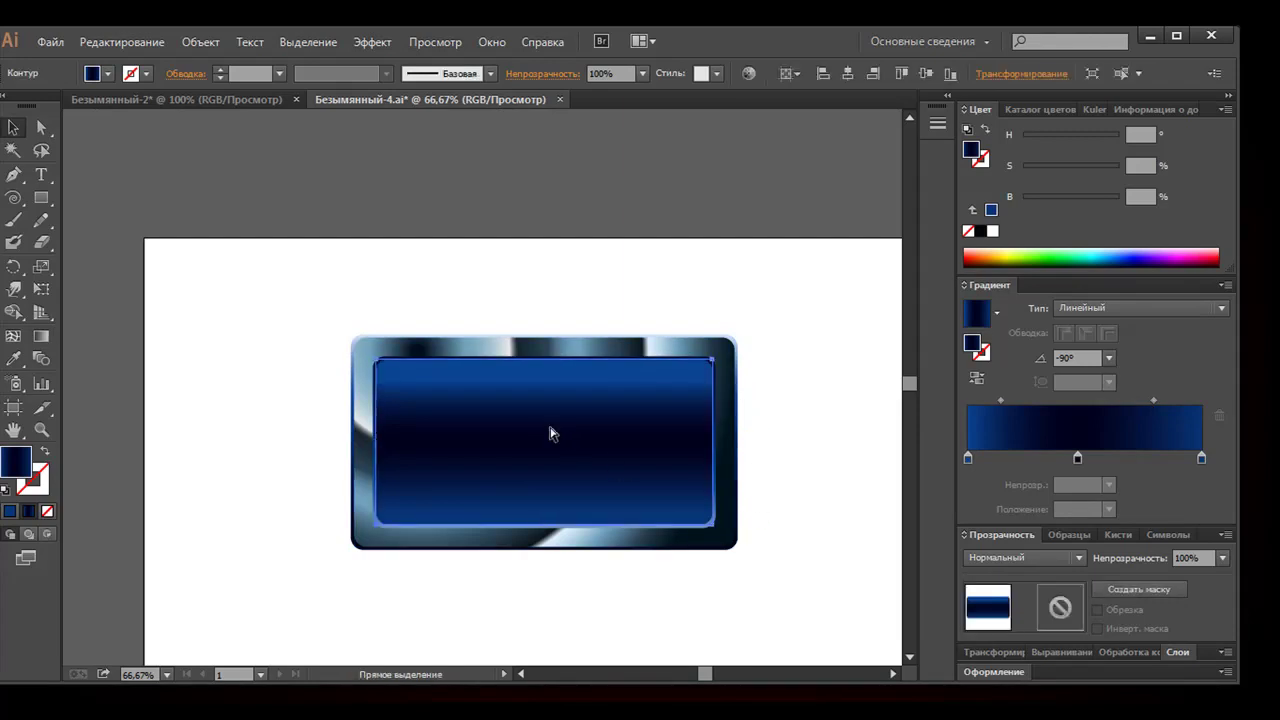
{"action": "key", "text": "v"}
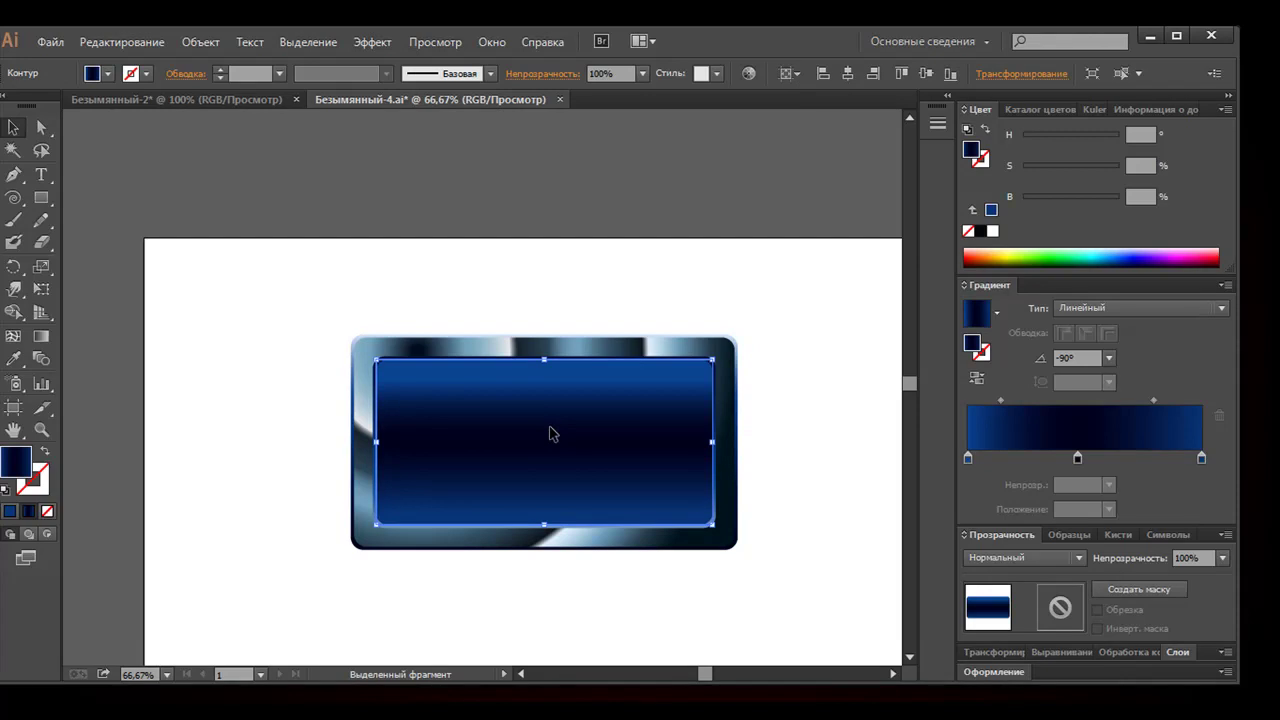
{"action": "left_click", "coordinate": [996, 313]}
{"action": "left_click", "coordinate": [948, 359]}
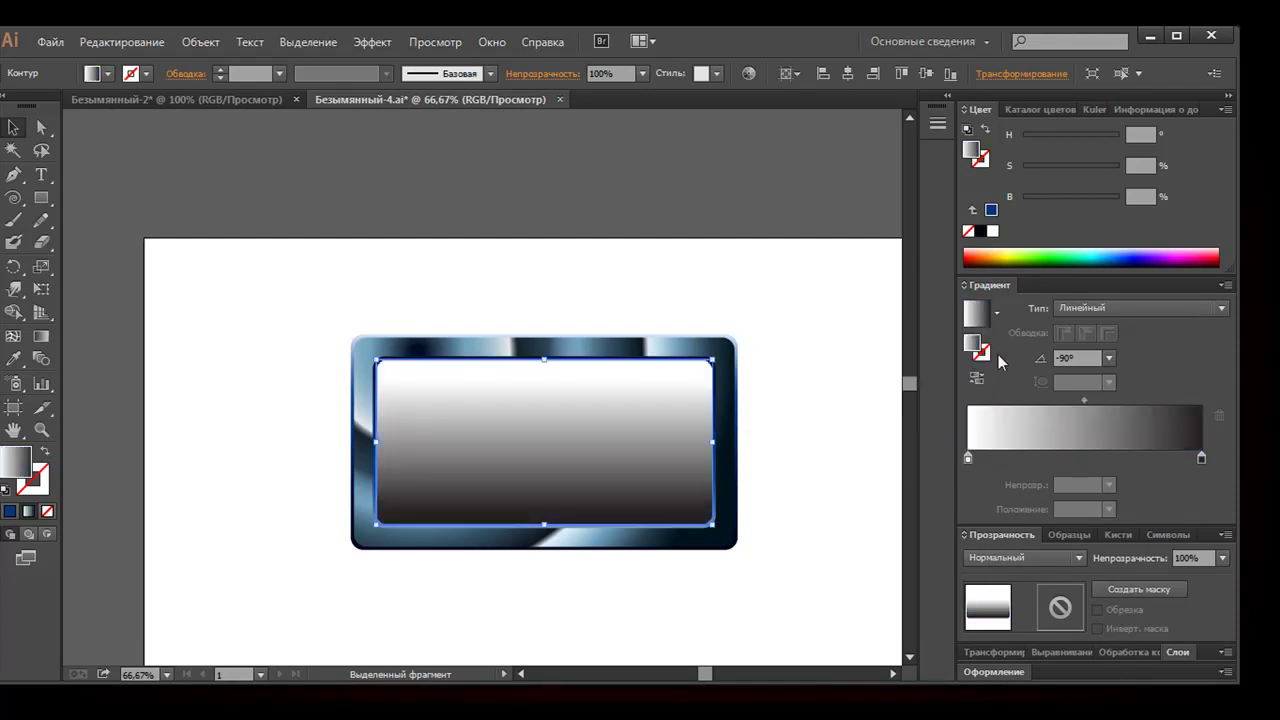
{"action": "left_click", "coordinate": [1098, 310]}
{"action": "left_click", "coordinate": [1100, 349]}
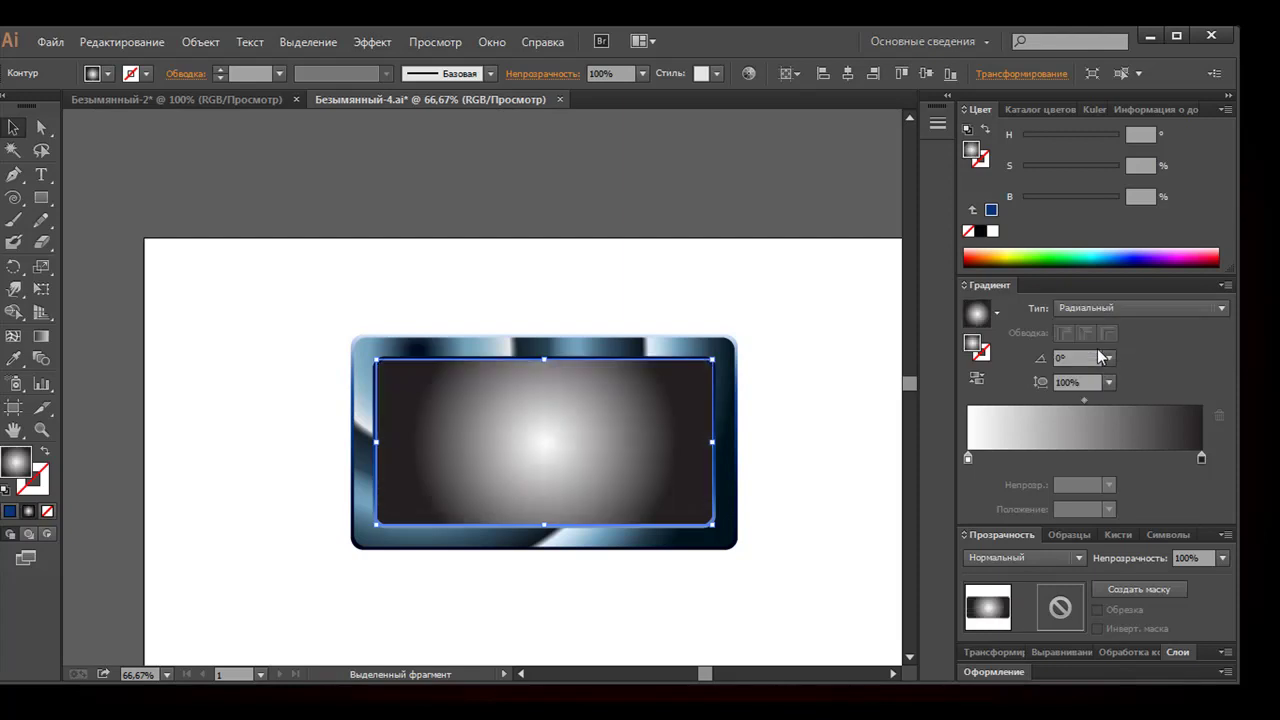
{"action": "left_click", "coordinate": [1096, 311]}
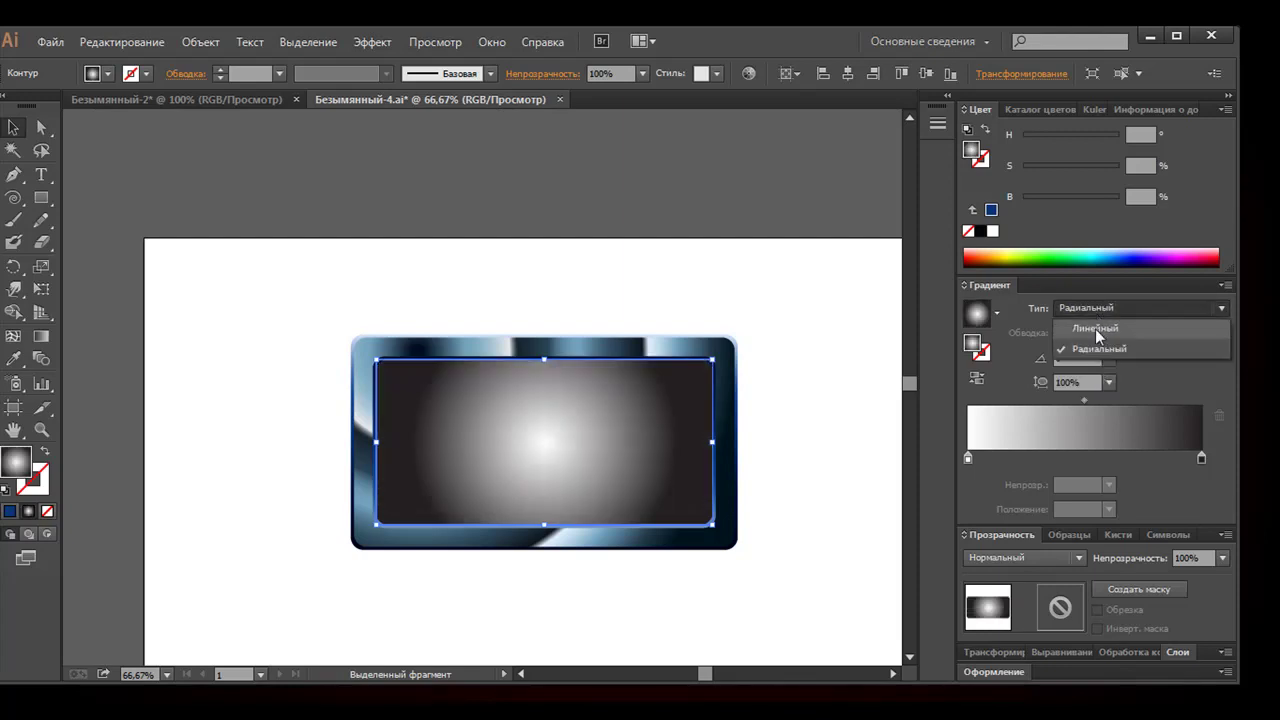
{"action": "left_click", "coordinate": [1095, 328]}
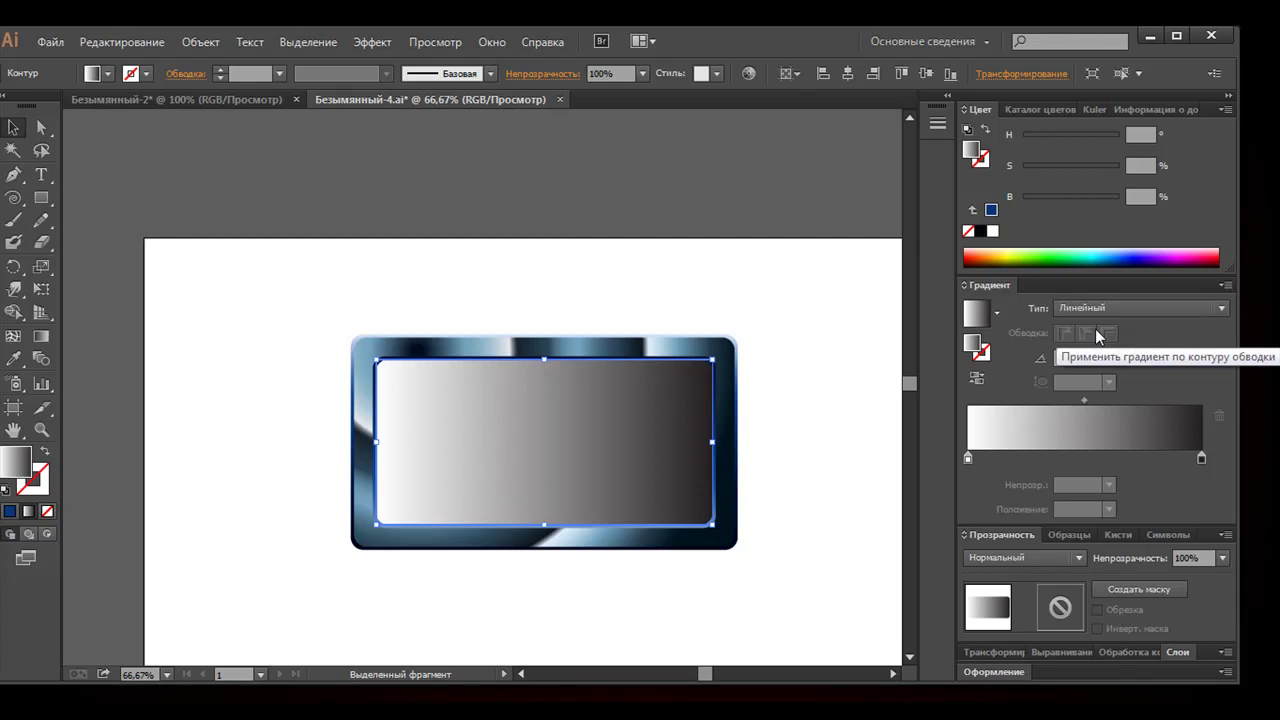
{"action": "key", "text": "ctrl+1"}
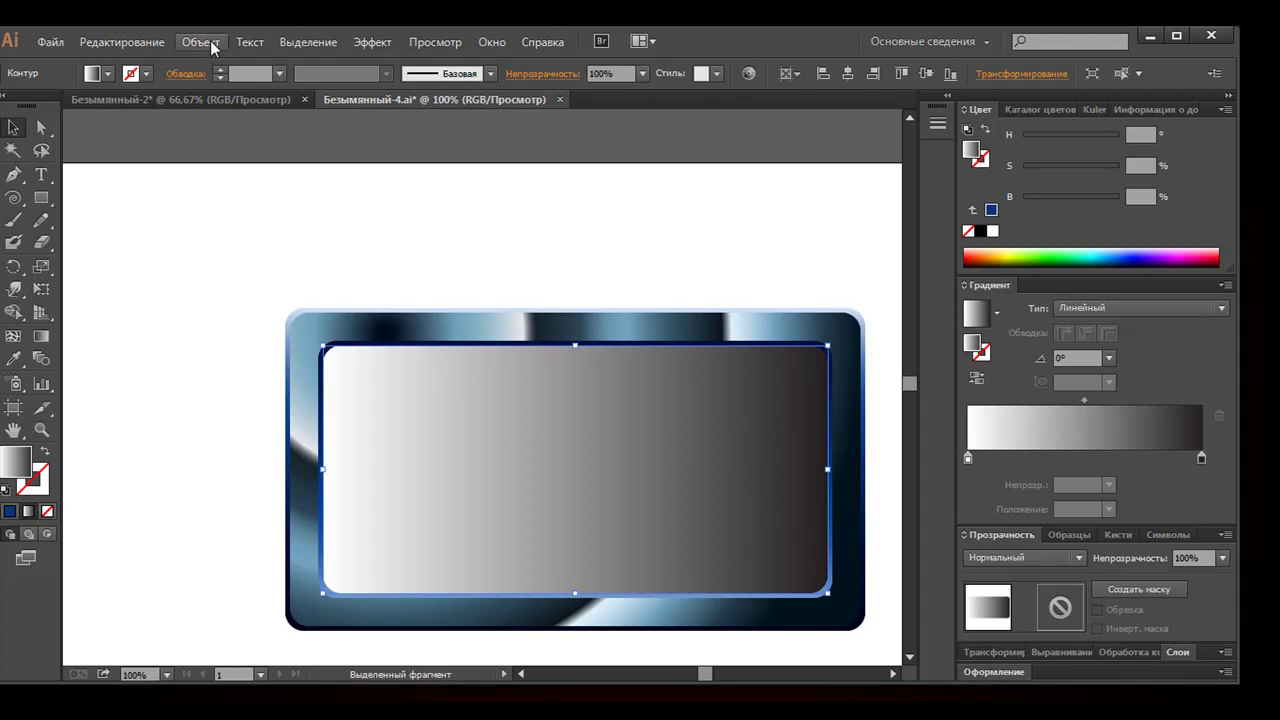
Add a -8 pt offset path inside the grey gradient rectangle, checked with preview
{"action": "left_click", "coordinate": [205, 42]}
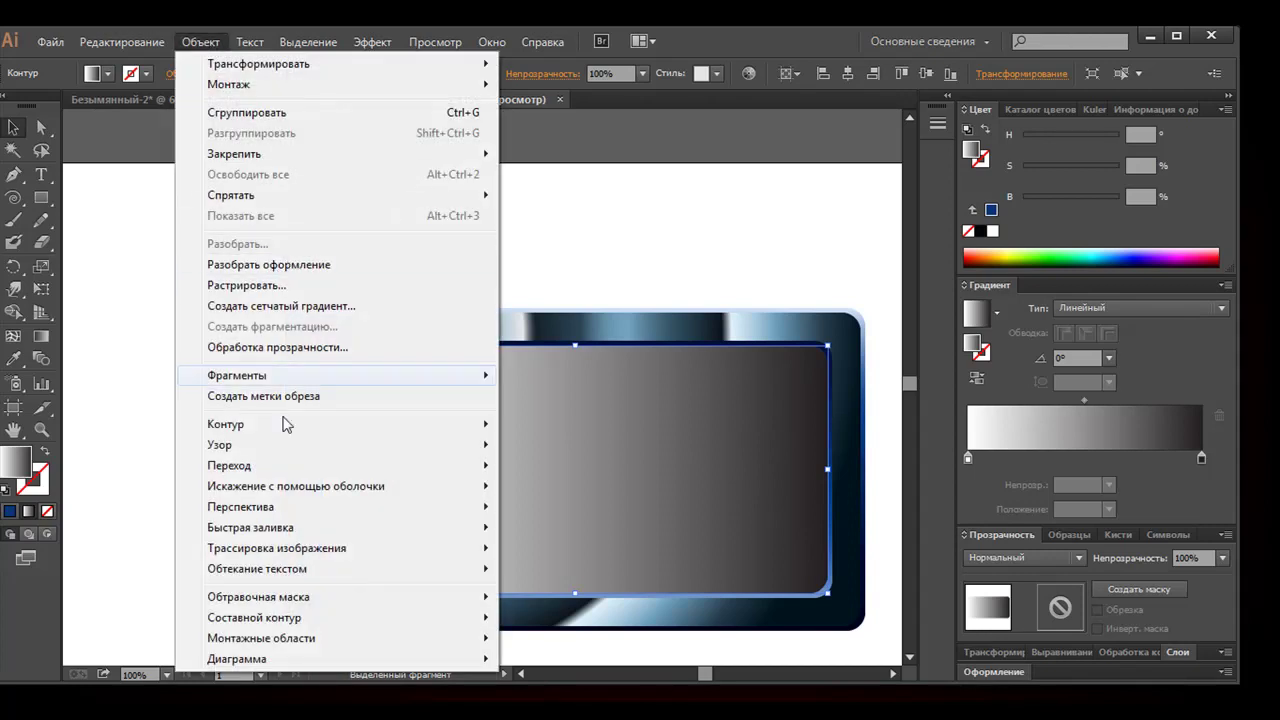
{"action": "mouse_move", "coordinate": [226, 424]}
{"action": "left_click", "coordinate": [577, 494]}
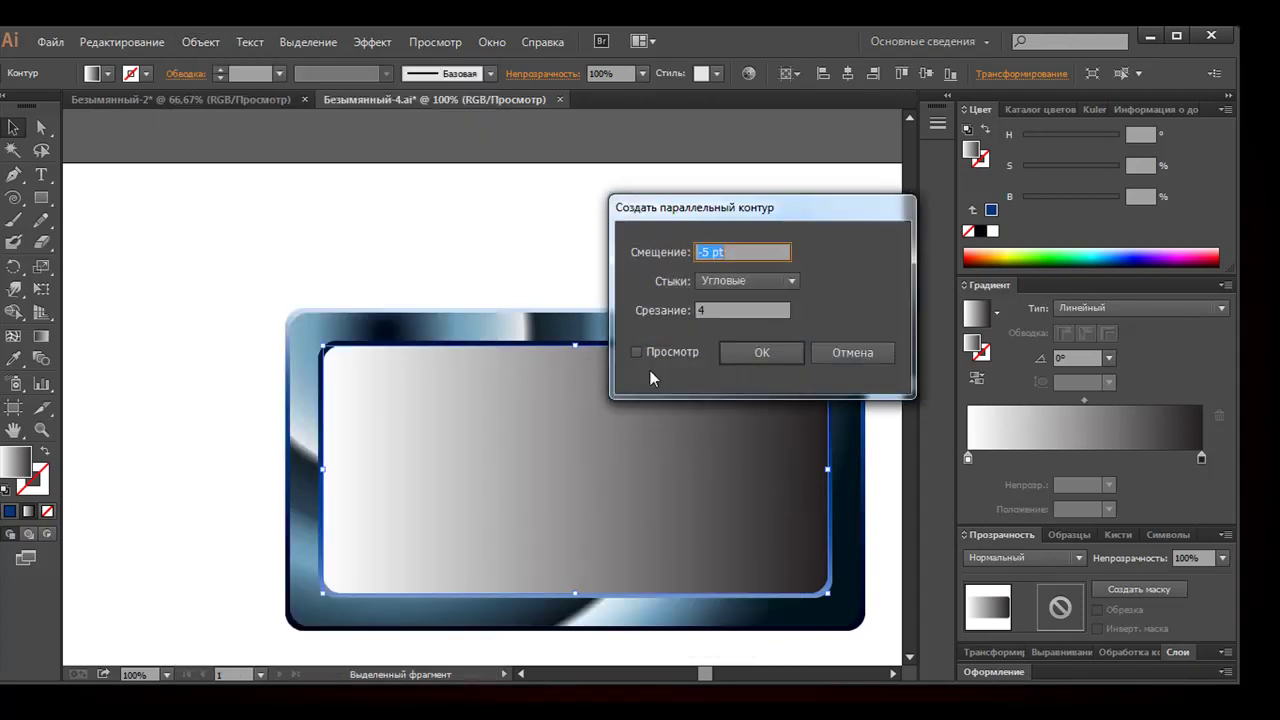
{"action": "left_click", "coordinate": [649, 357]}
{"action": "type", "text": "-8"}
{"action": "left_click", "coordinate": [656, 356]}
{"action": "left_click", "coordinate": [655, 356]}
{"action": "double_click", "coordinate": [706, 252]}
{"action": "type", "text": "-8"}
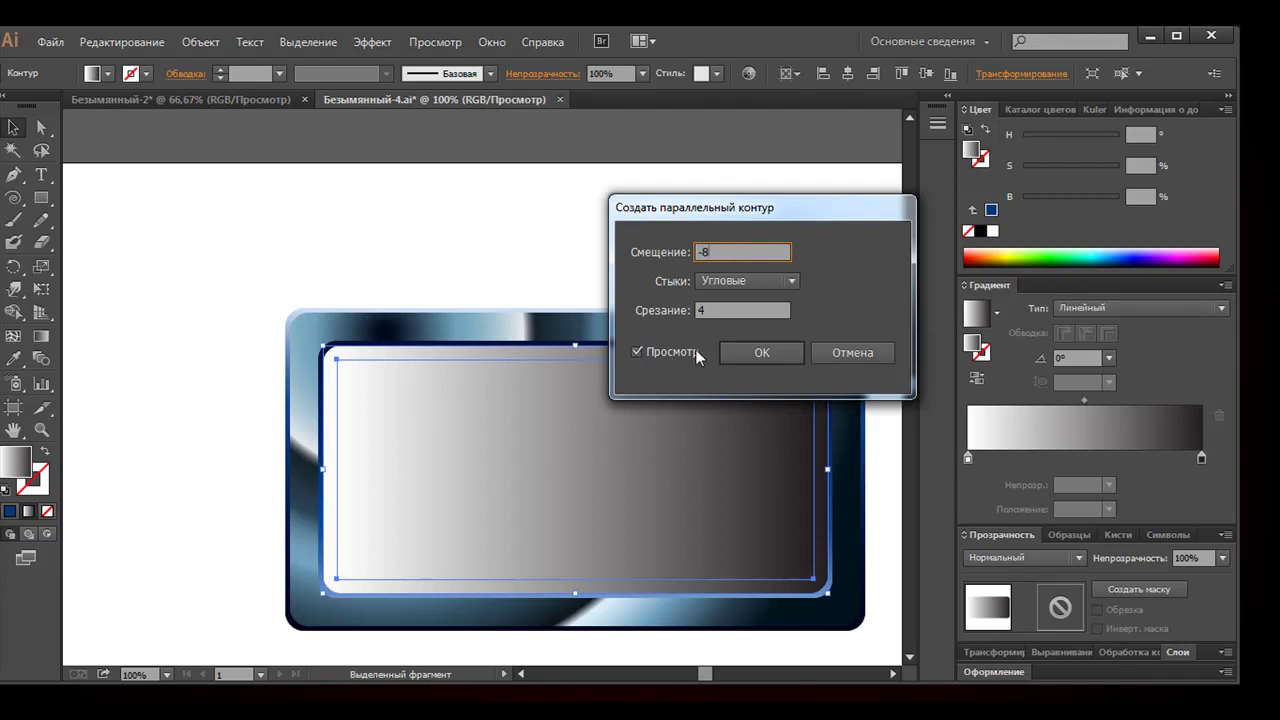
{"action": "left_click", "coordinate": [737, 352]}
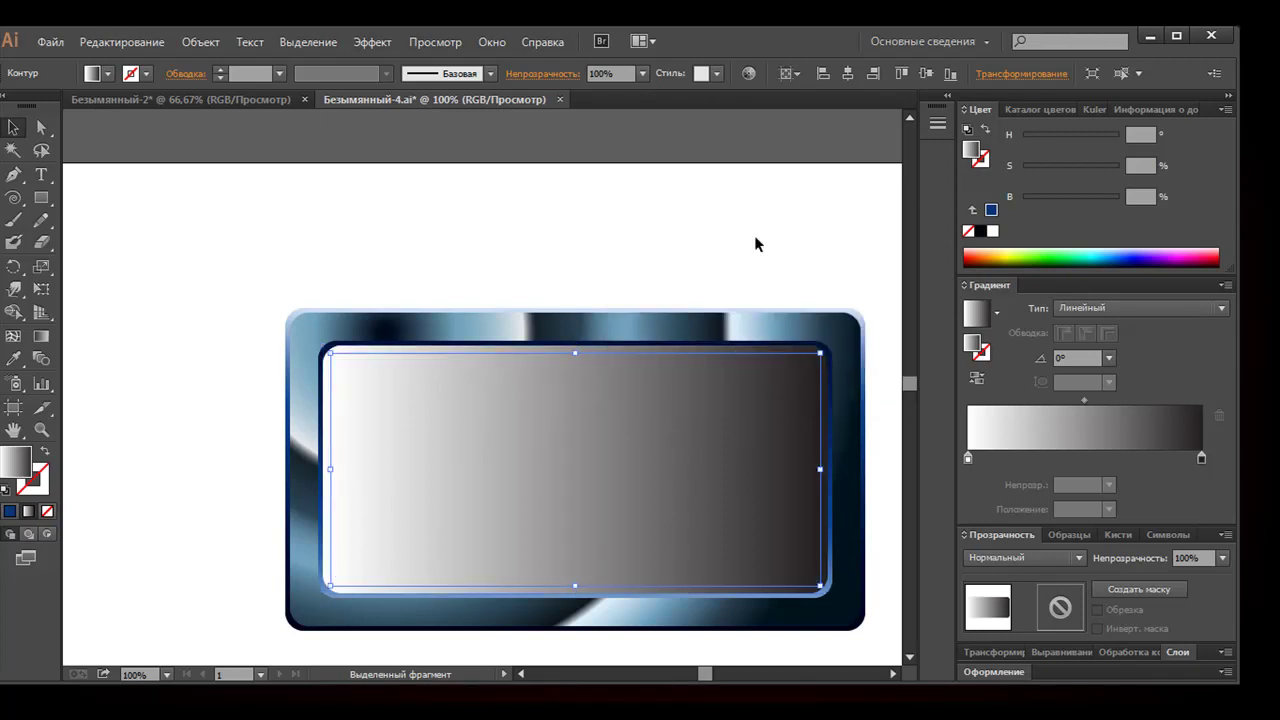
Set the inset path's fill to None, reapply a gradient, and select the inset outline
{"action": "left_click", "coordinate": [131, 73]}
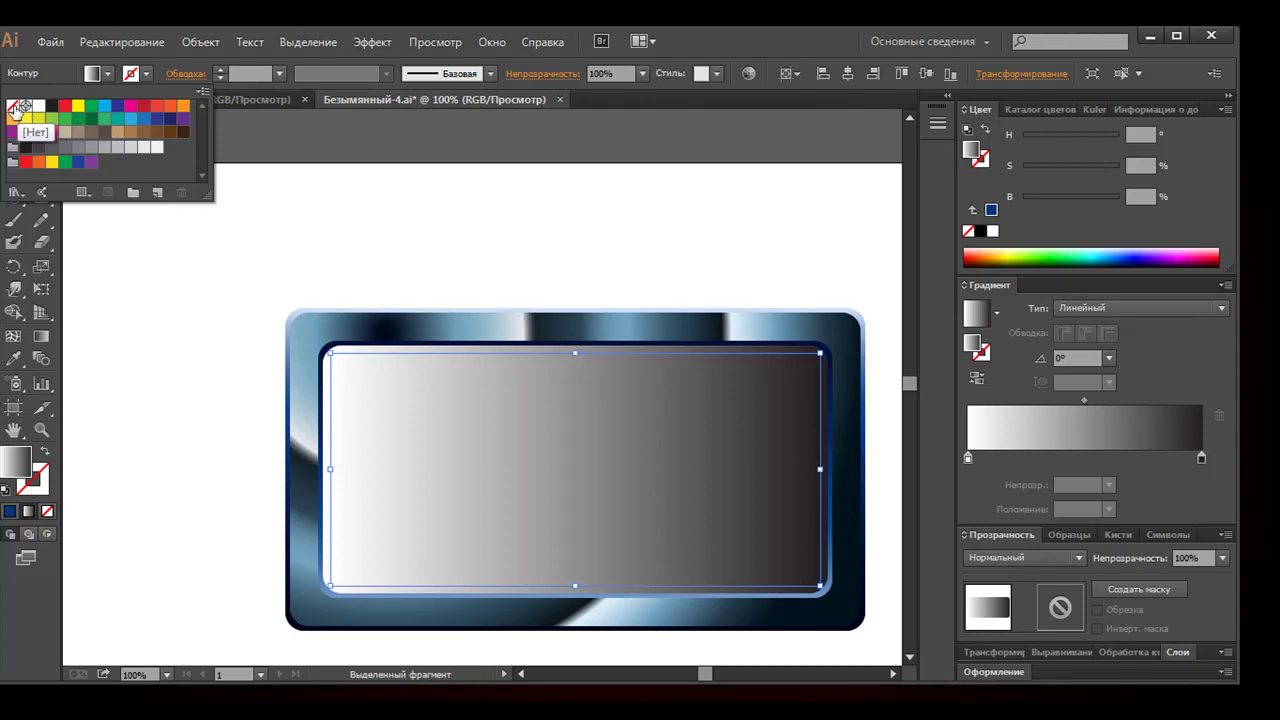
{"action": "left_click", "coordinate": [22, 106]}
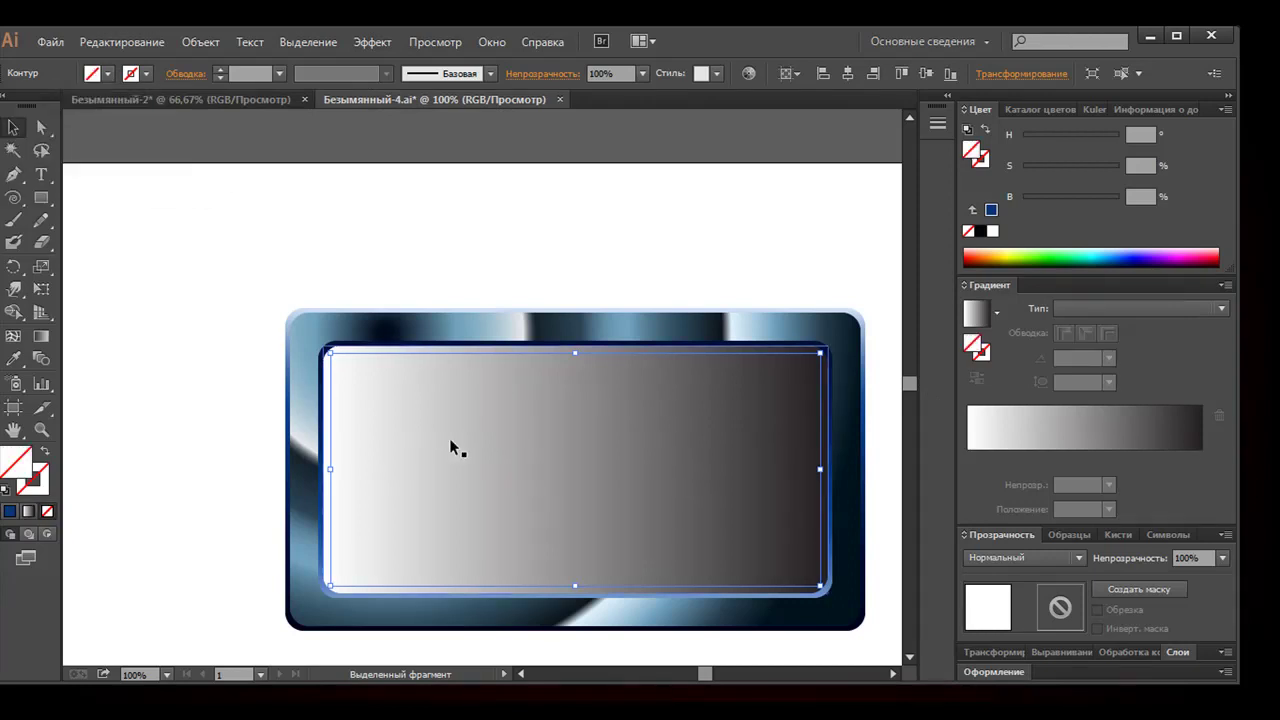
{"action": "key", "text": "period"}
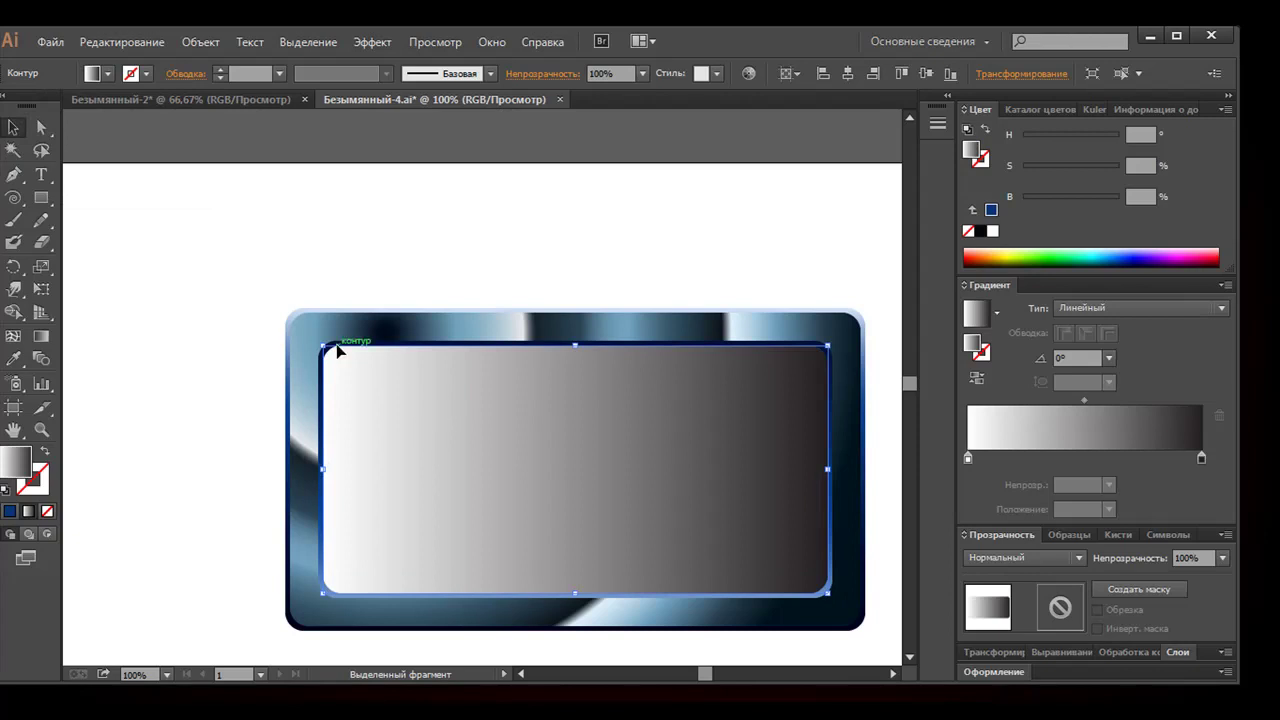
{"action": "left_click", "coordinate": [330, 359]}
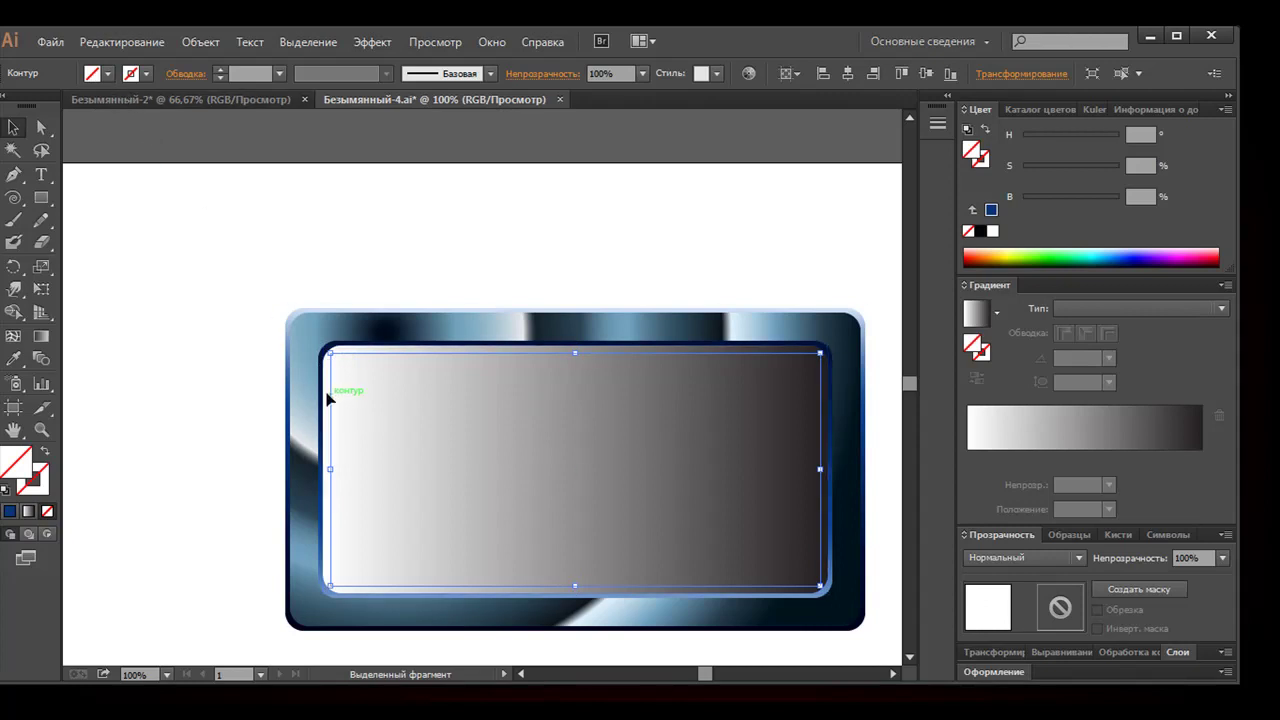
Replace the grey rectangle's gradient fill with None and give it a black stroke
{"action": "left_click", "coordinate": [325, 397]}
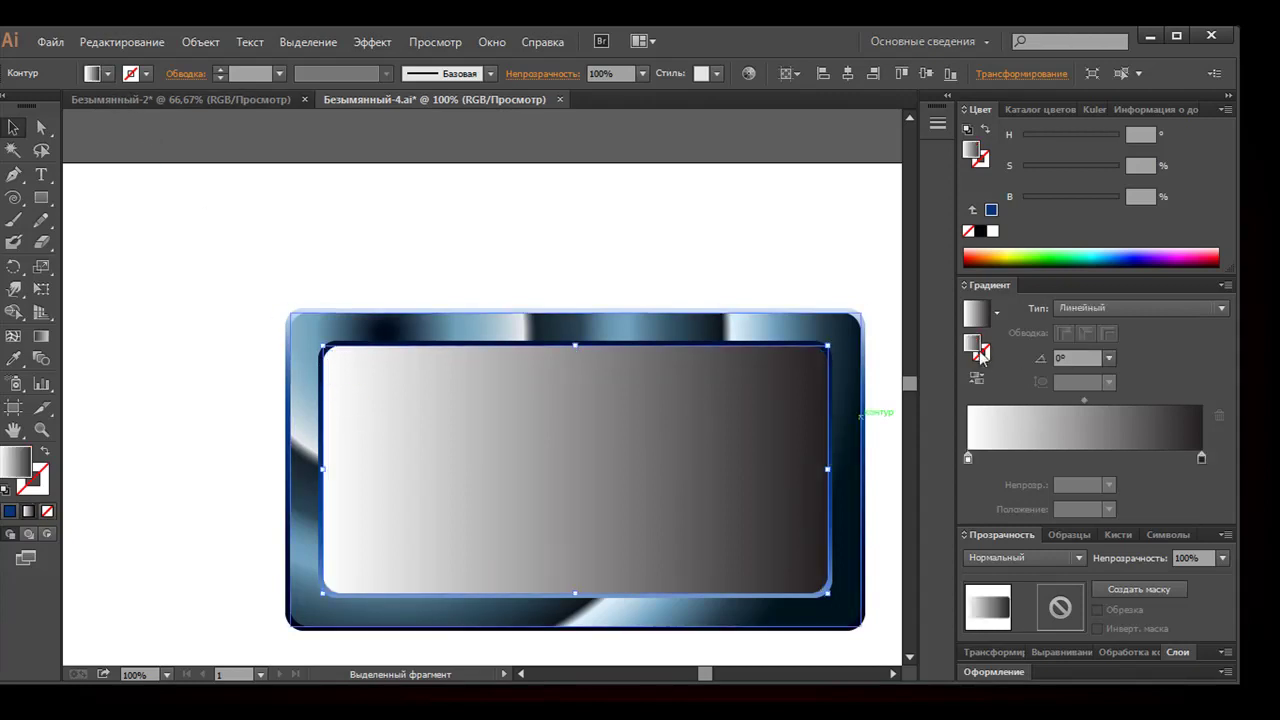
{"action": "left_click", "coordinate": [968, 231]}
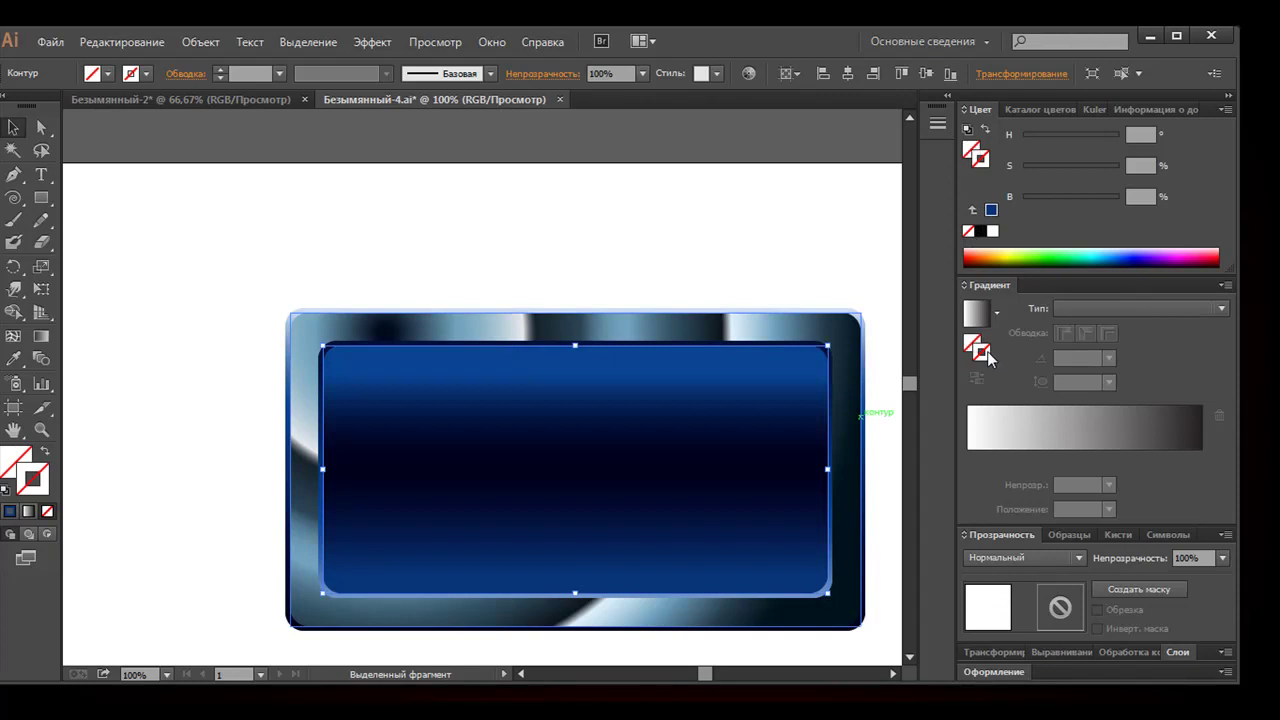
{"action": "left_click", "coordinate": [981, 231]}
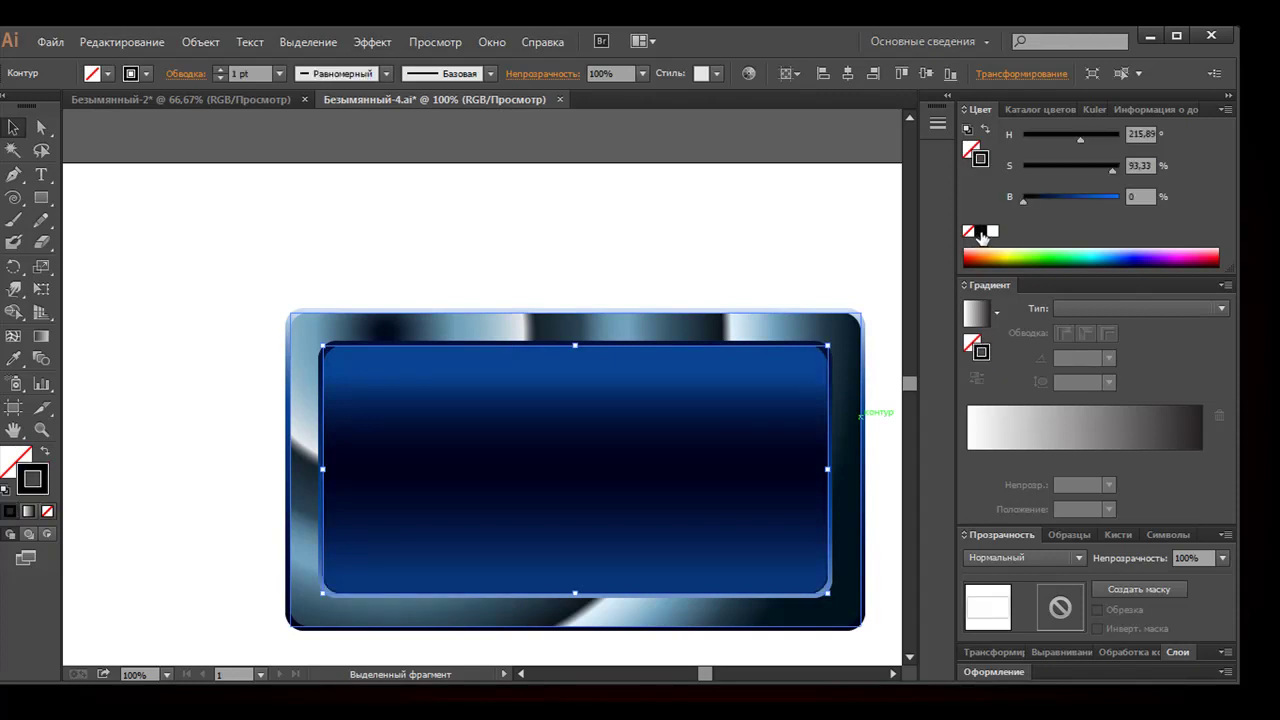
{"action": "left_click", "coordinate": [258, 303]}
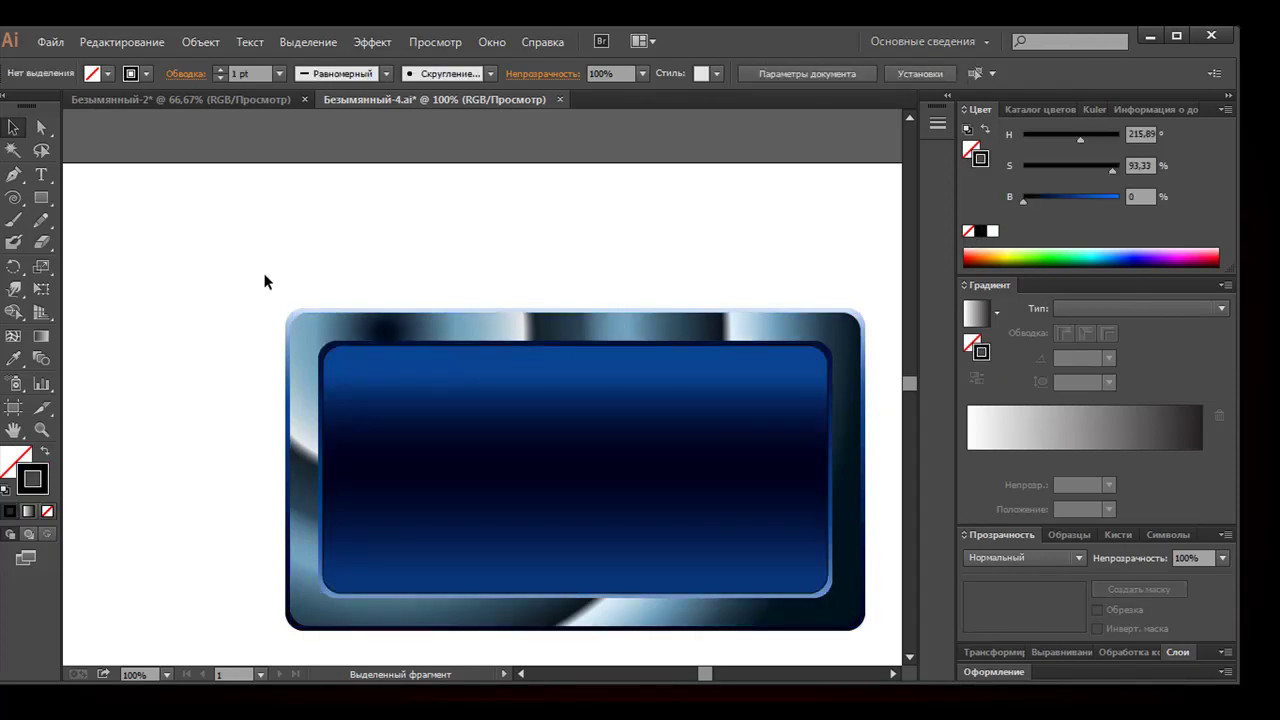
Try blending the inner rectangle with the second outline, then undo the blend
{"action": "left_click", "coordinate": [326, 371]}
{"action": "key", "text": "ctrl+a"}
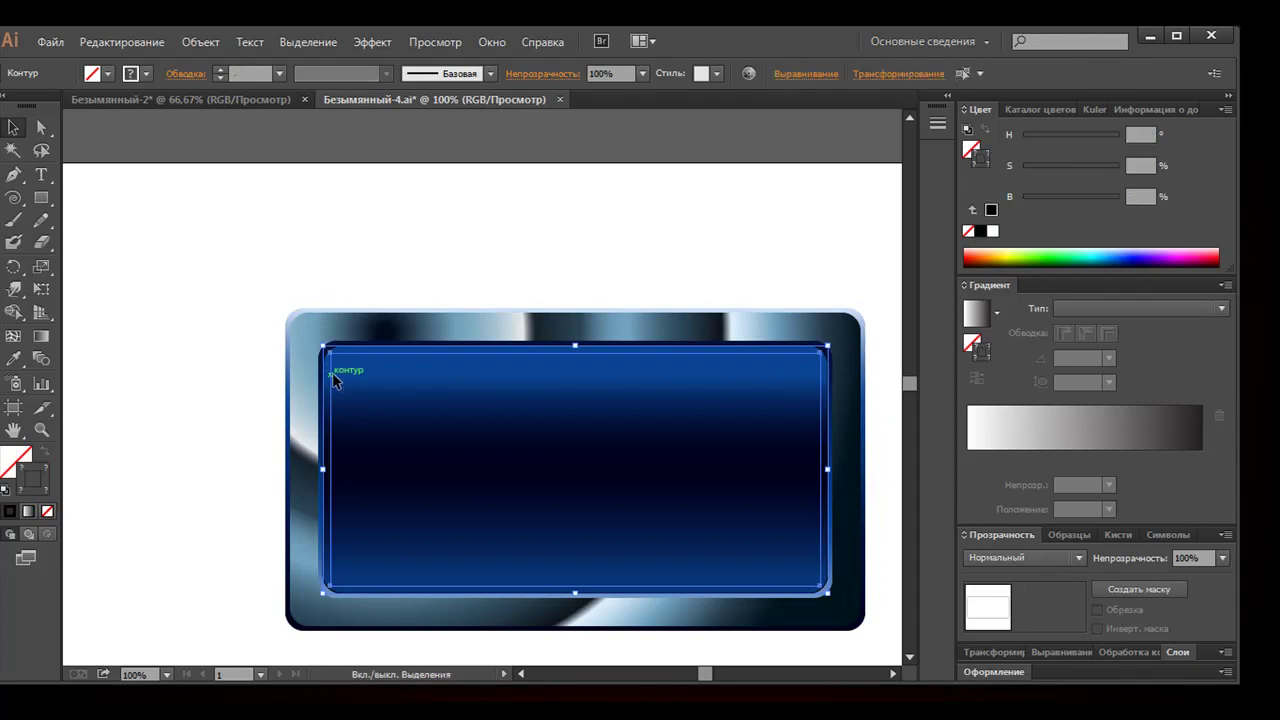
{"action": "left_click", "coordinate": [41, 359]}
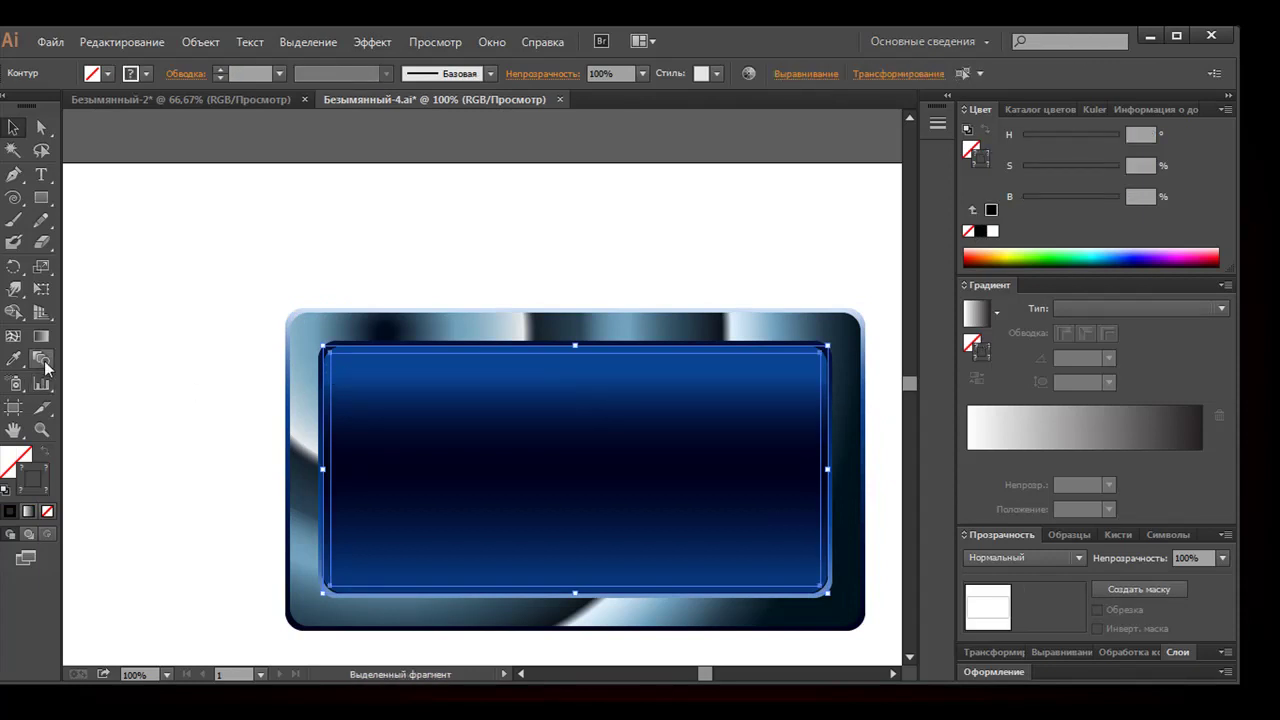
{"action": "left_click", "coordinate": [332, 387]}
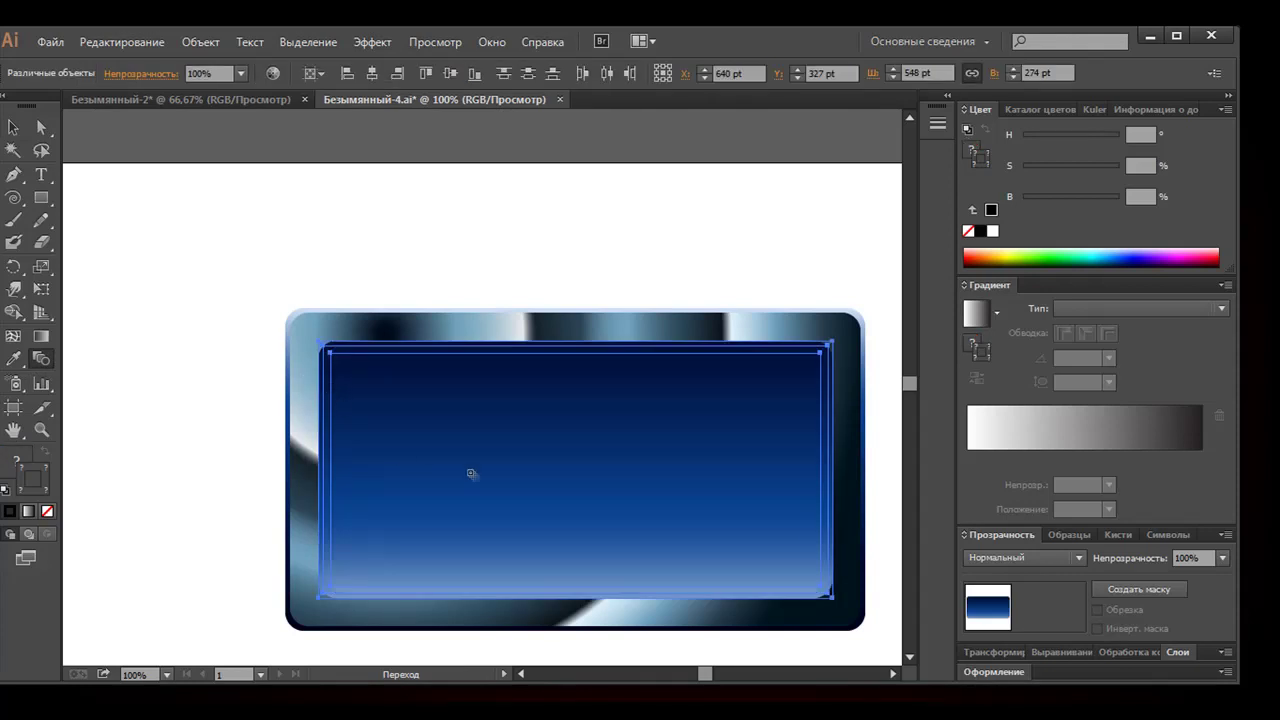
{"action": "key", "text": "ctrl+z"}
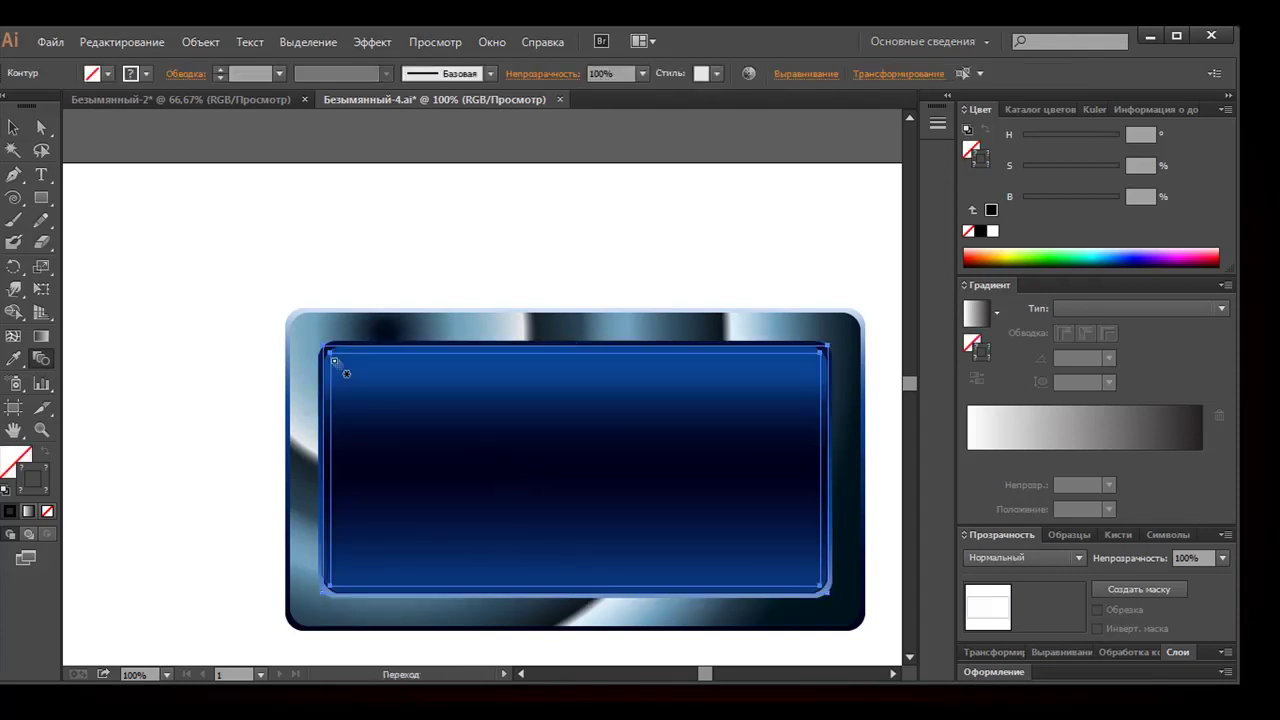
Drag the outline rectangles up and left of the banner
{"action": "left_click", "coordinate": [13, 127]}
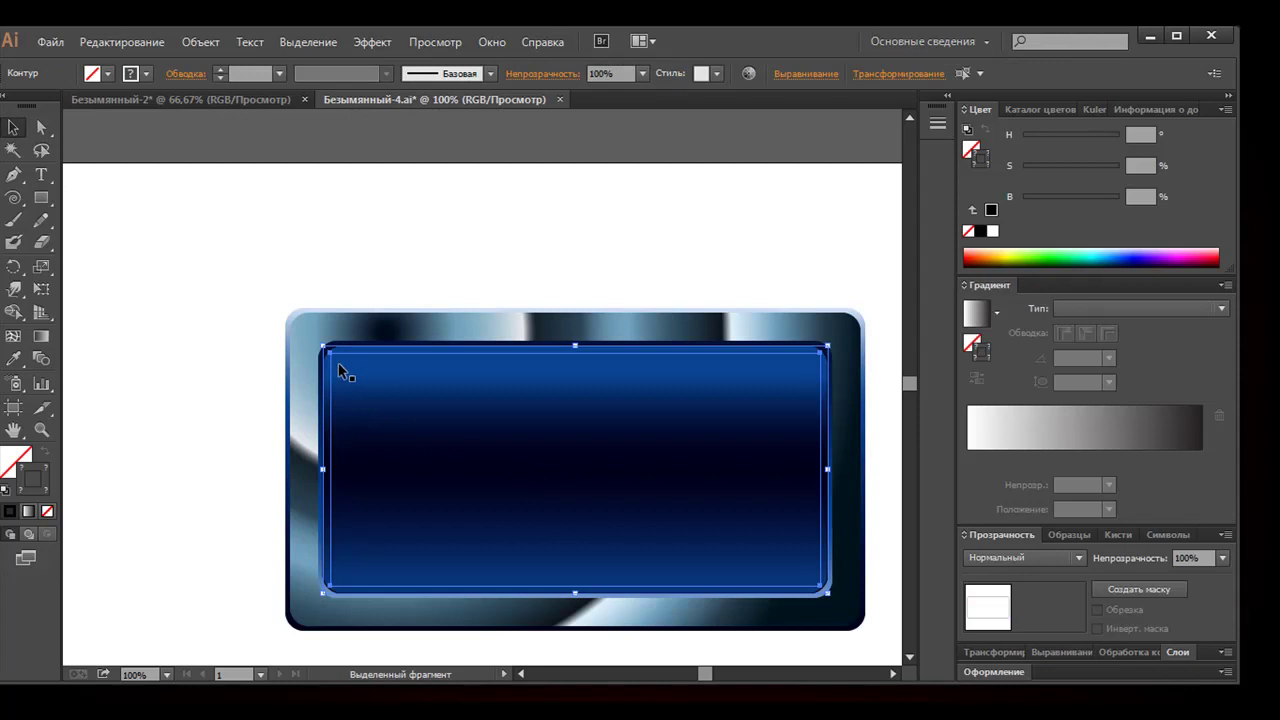
{"action": "left_click_drag", "start_coordinate": [330, 362], "coordinate": [247, 257]}
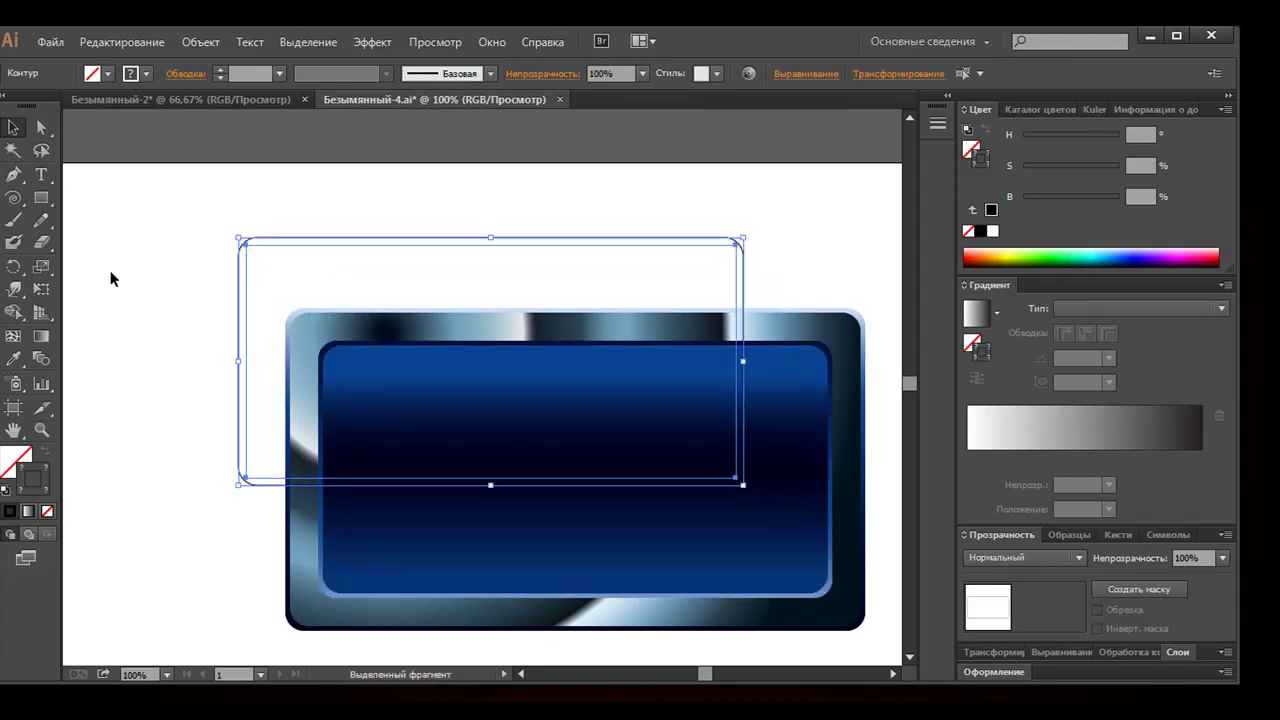
{"action": "left_click", "coordinate": [41, 359]}
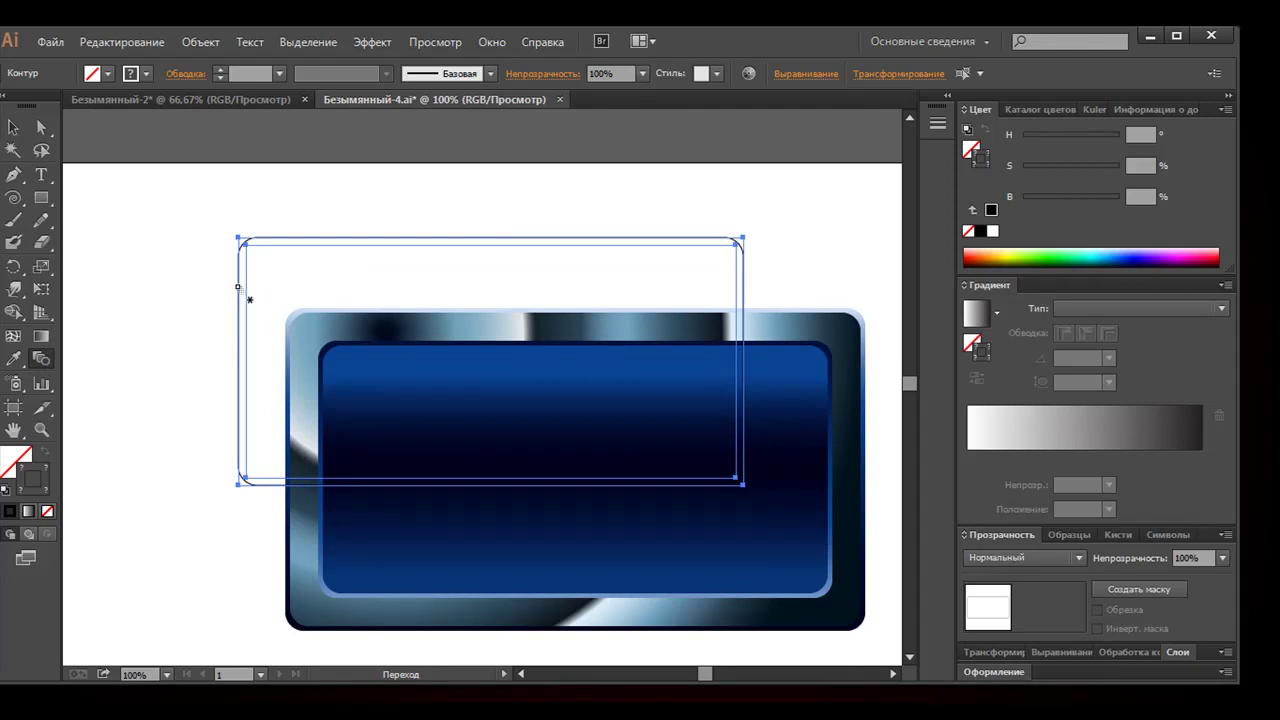
Blend the two moved outlines and preview Specified Steps spacing at 15 steps
{"action": "left_click", "coordinate": [245, 285]}
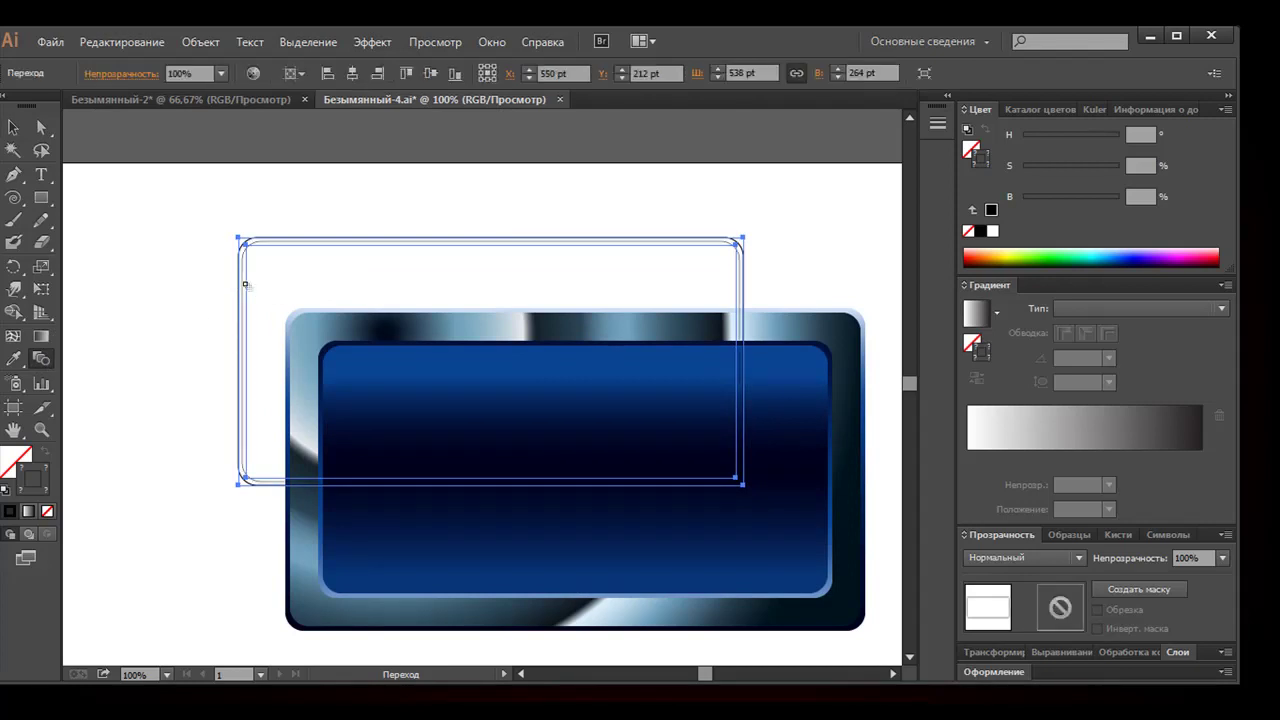
{"action": "double_click", "coordinate": [41, 359]}
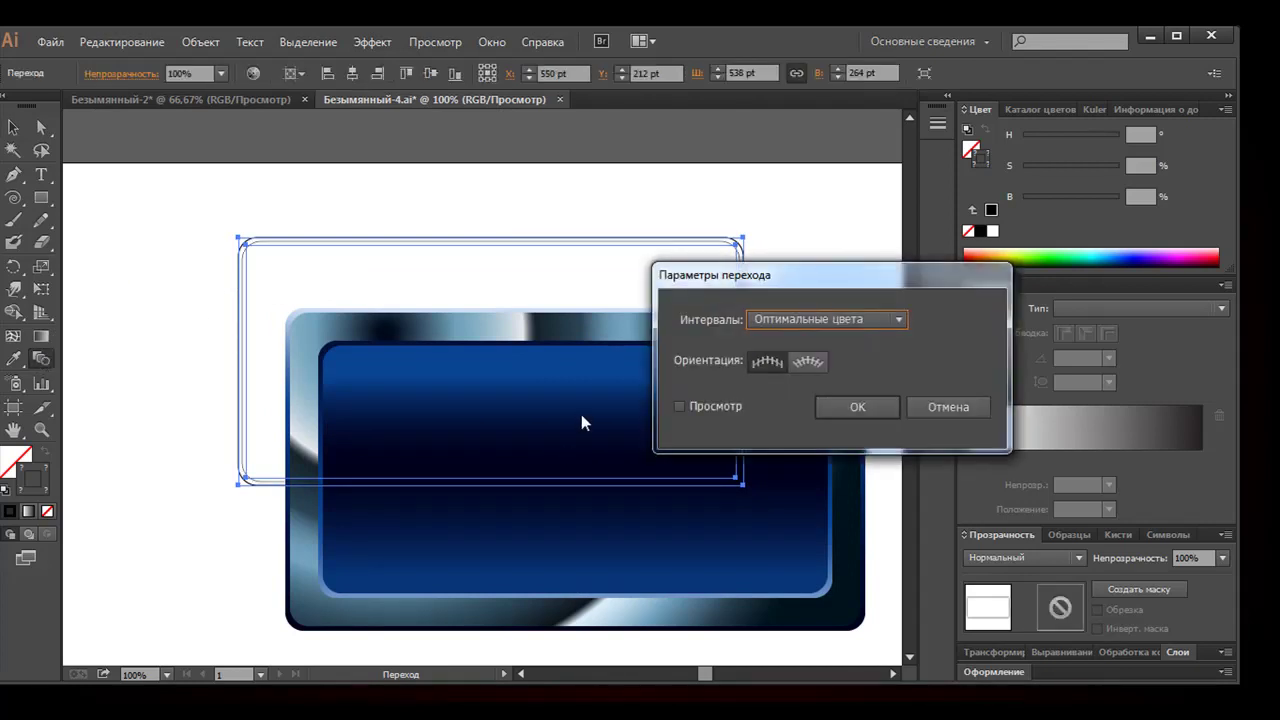
{"action": "left_click", "coordinate": [738, 395]}
{"action": "left_click", "coordinate": [791, 321]}
{"action": "left_click", "coordinate": [791, 361]}
{"action": "type", "text": "15"}
{"action": "left_click", "coordinate": [710, 404]}
{"action": "left_click", "coordinate": [710, 404]}
{"action": "left_click", "coordinate": [709, 406]}
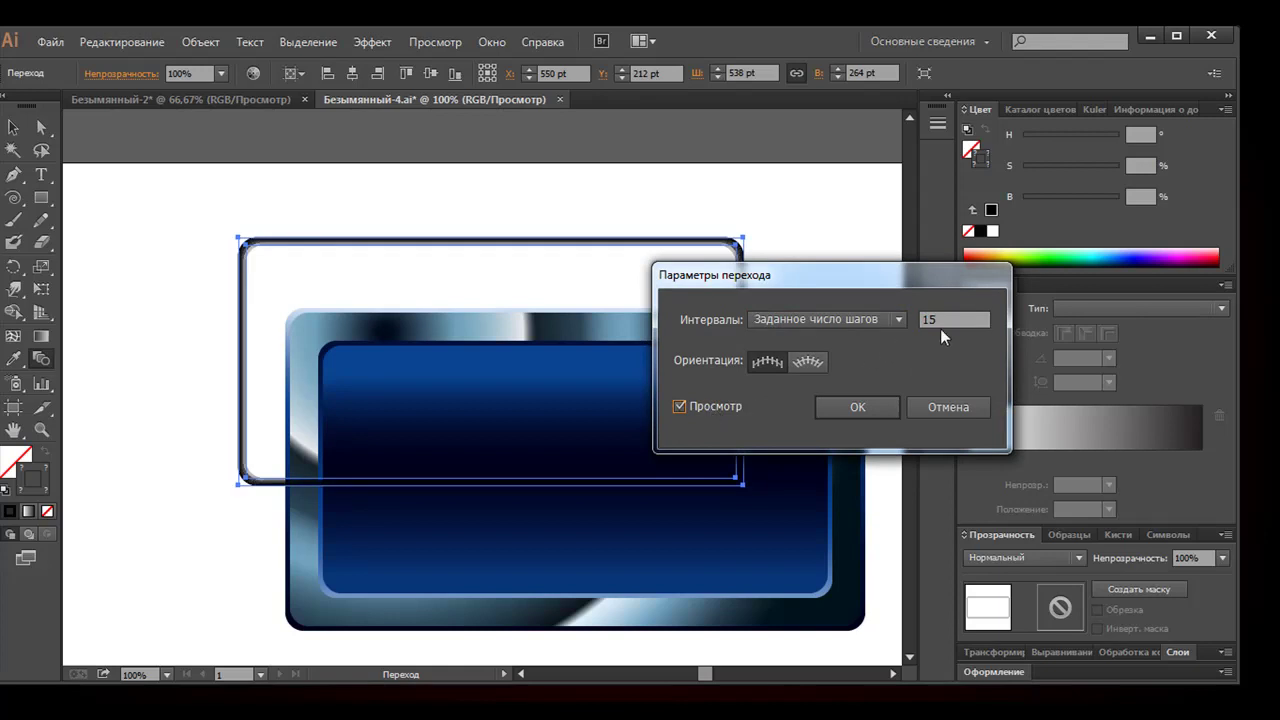
Try 30 blend steps and set the orientation to Align to Page
{"action": "double_click", "coordinate": [954, 321]}
{"action": "type", "text": "30"}
{"action": "left_click", "coordinate": [701, 406]}
{"action": "left_click", "coordinate": [701, 406]}
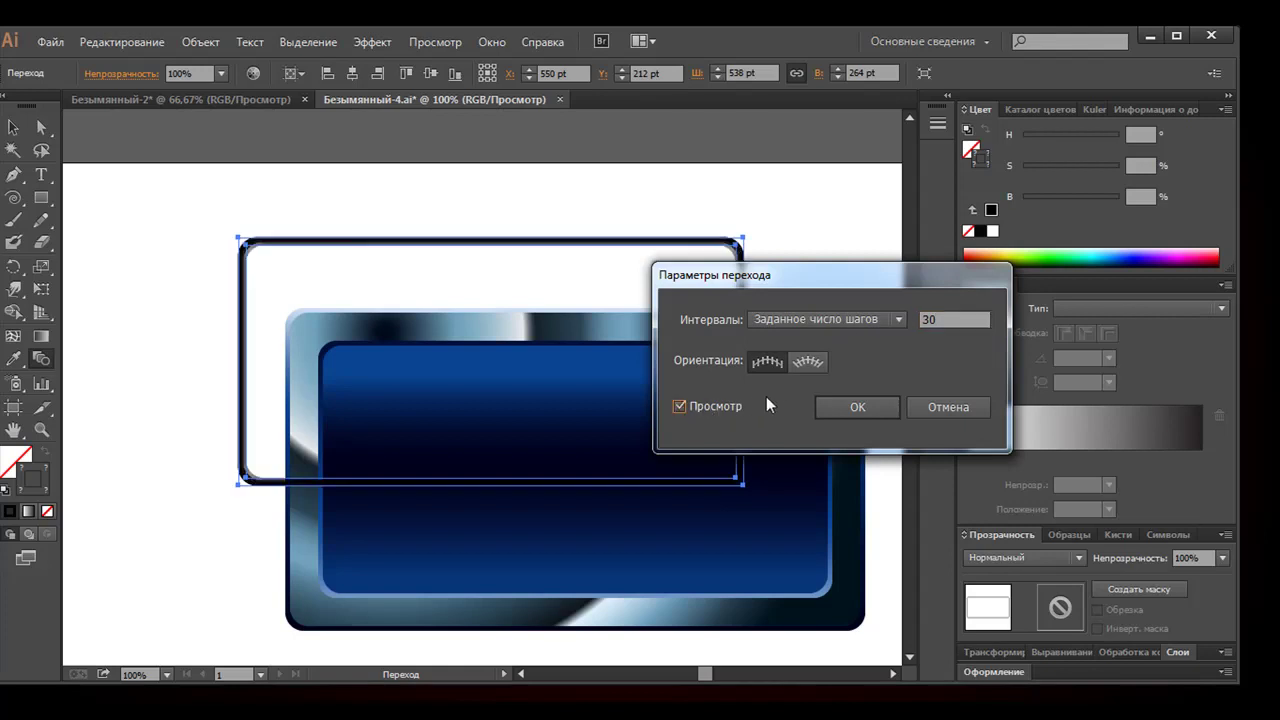
{"action": "left_click", "coordinate": [806, 362]}
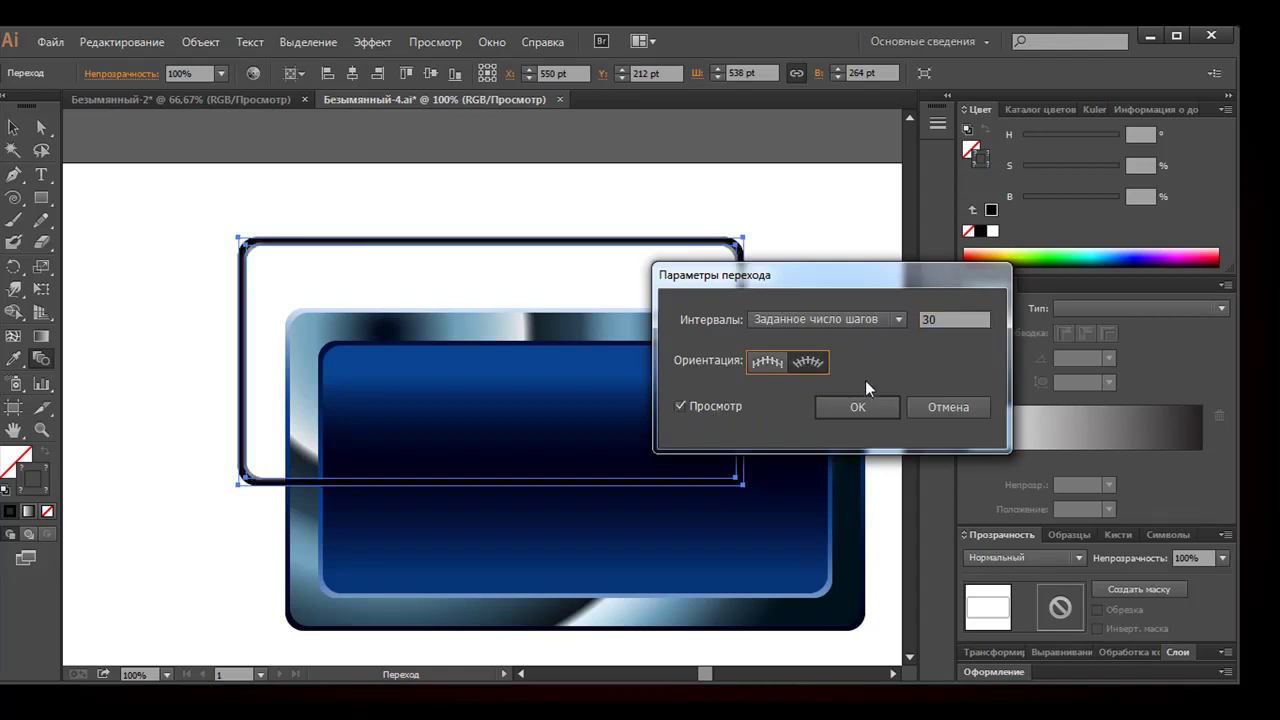
Settle on 10 blend steps, confirm the options, and deselect the blend
{"action": "double_click", "coordinate": [930, 319]}
{"action": "type", "text": "10"}
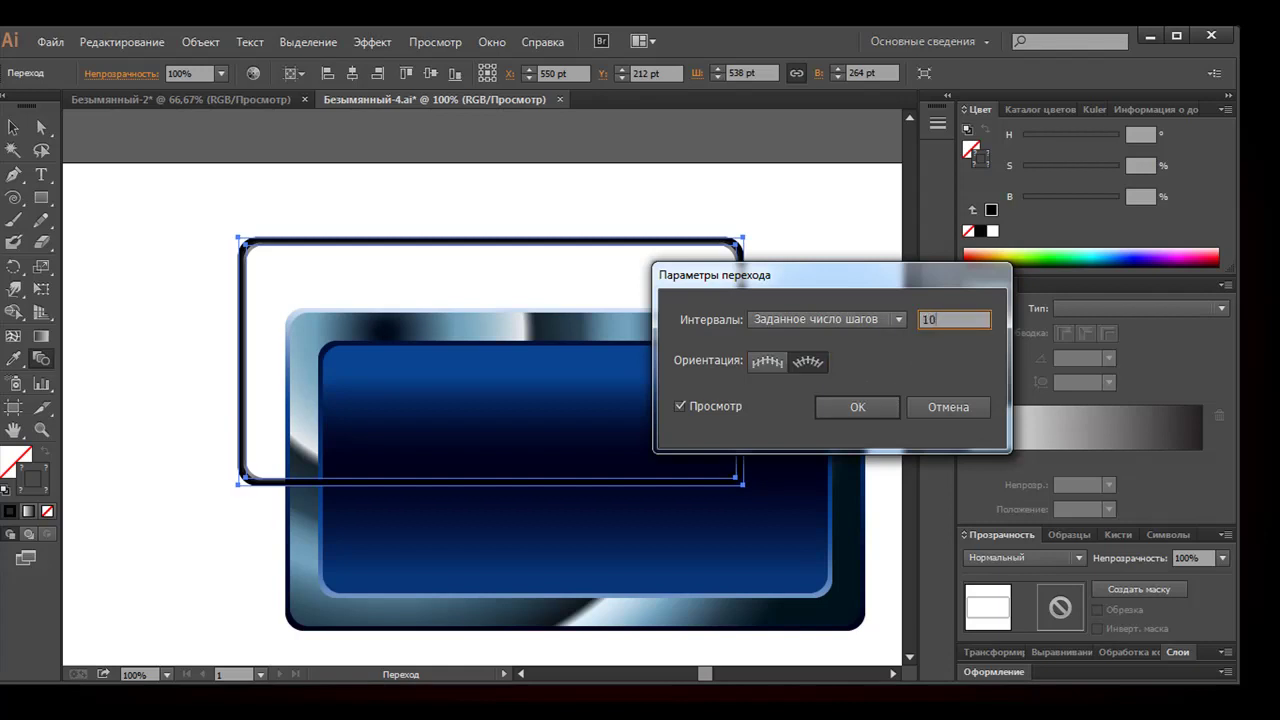
{"action": "left_click", "coordinate": [684, 406]}
{"action": "left_click", "coordinate": [684, 406]}
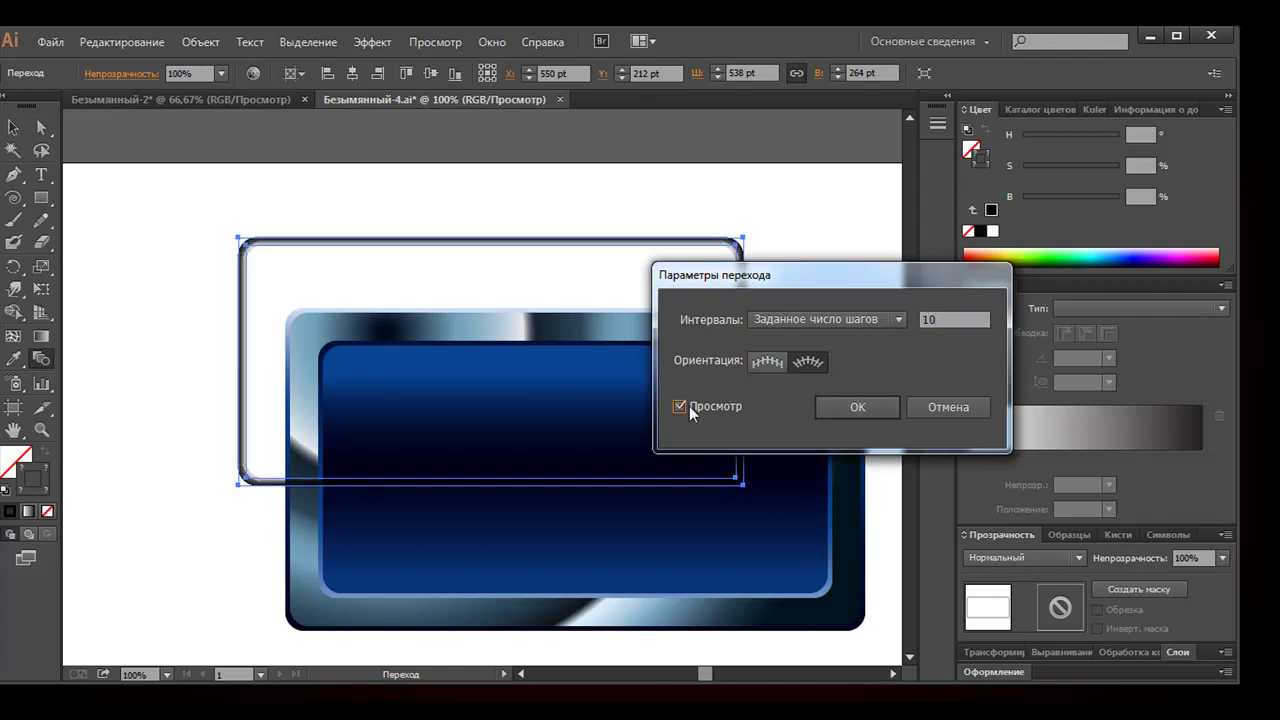
{"action": "left_click", "coordinate": [857, 407]}
{"action": "left_click", "coordinate": [13, 127]}
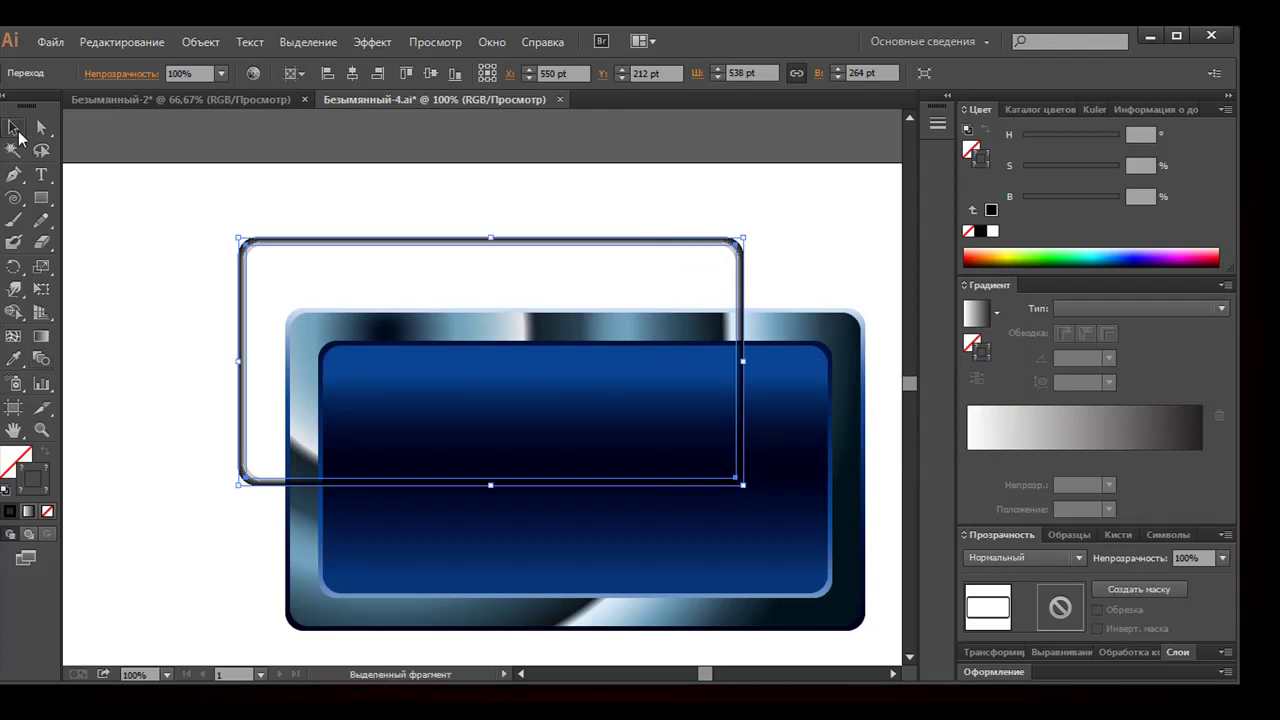
{"action": "left_click", "coordinate": [178, 230]}
Set the rounded-rectangle blend outline to 50% opacity
{"action": "left_click", "coordinate": [250, 261]}
{"action": "left_click", "coordinate": [176, 74]}
{"action": "type", "text": "5"}
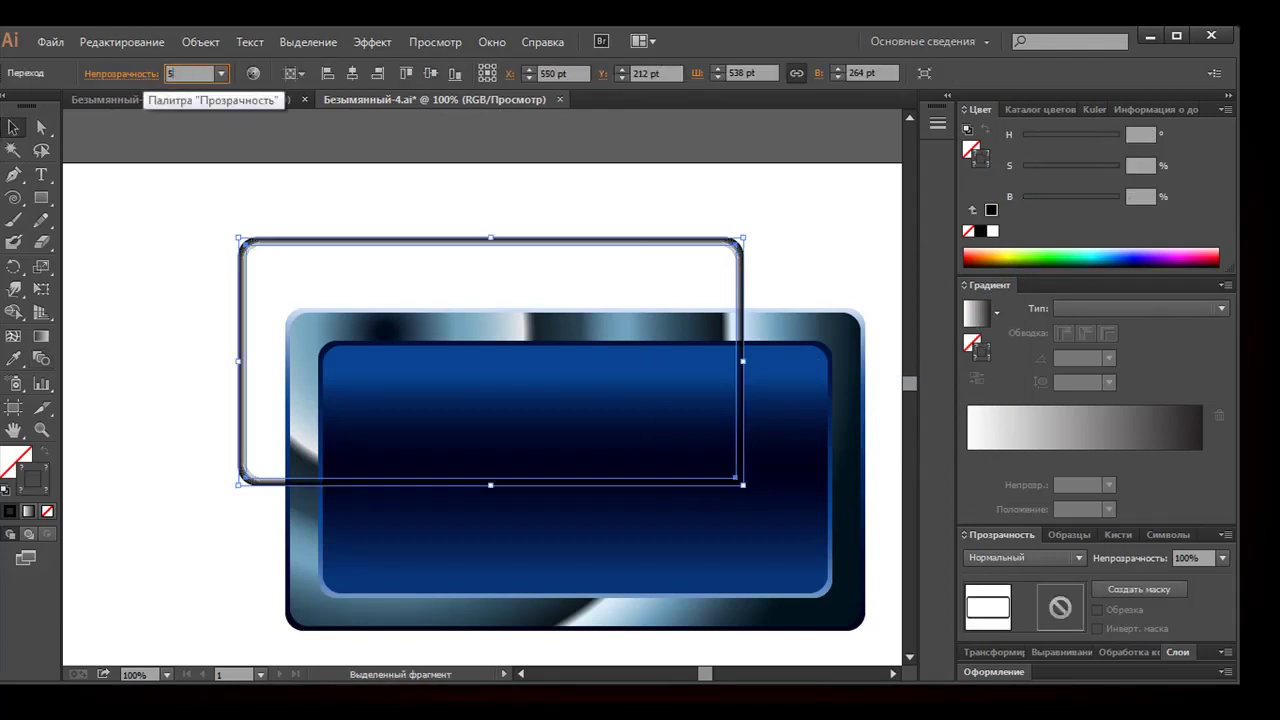
{"action": "left_click", "coordinate": [132, 190]}
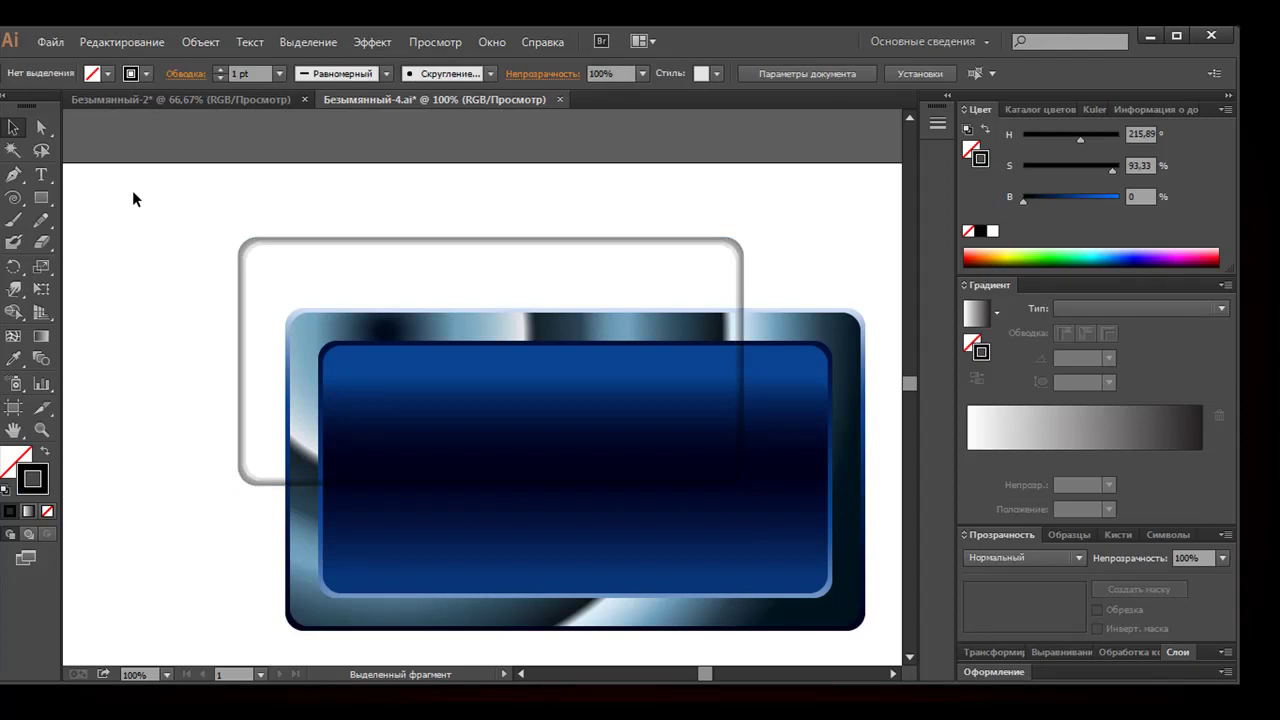
Expand the rounded outline's appearance into plain paths
{"action": "left_click", "coordinate": [244, 250]}
{"action": "left_click", "coordinate": [200, 42]}
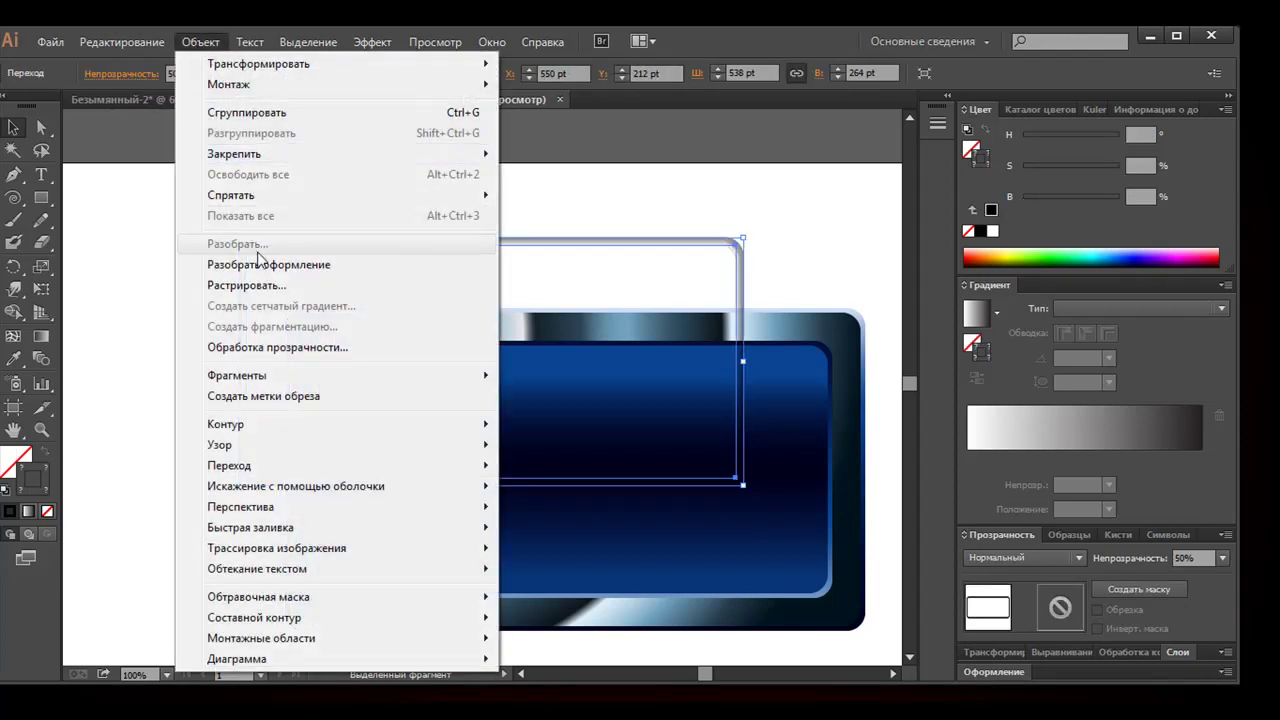
{"action": "left_click", "coordinate": [185, 244]}
{"action": "left_click", "coordinate": [192, 240]}
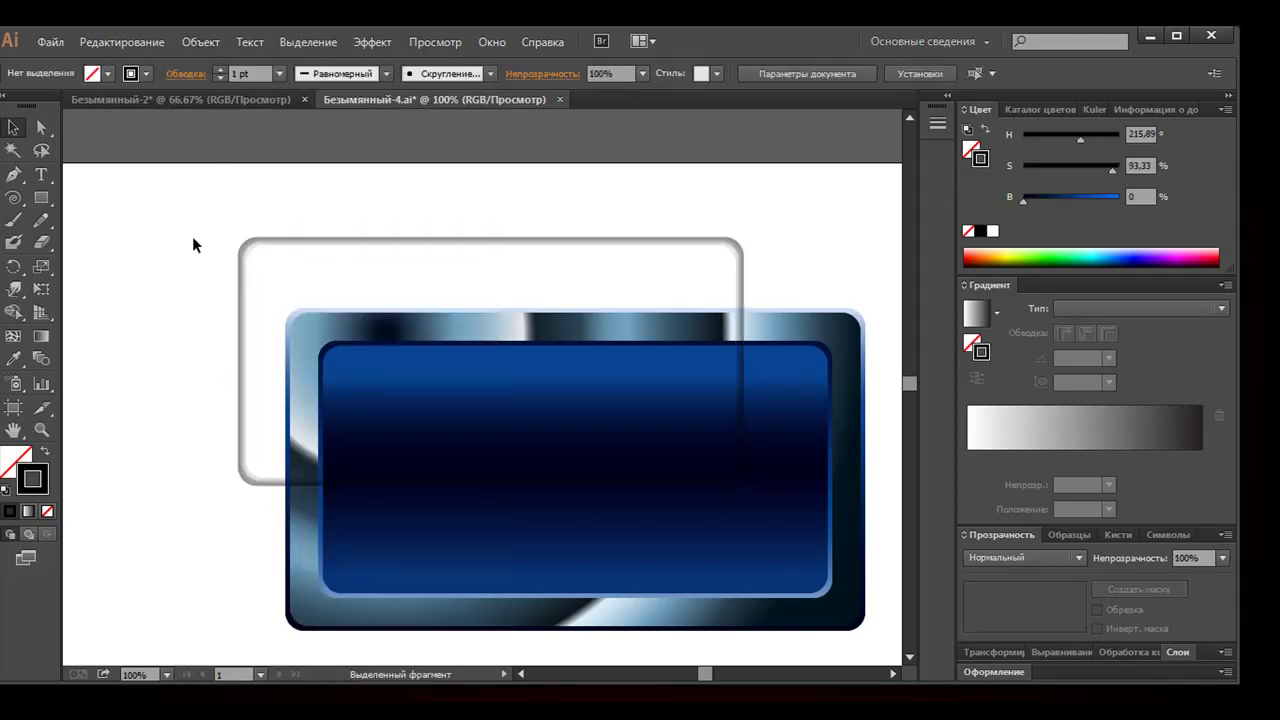
Drag the rounded outline by its corner onto the inner blue panel as a rim
{"action": "left_click", "coordinate": [244, 255]}
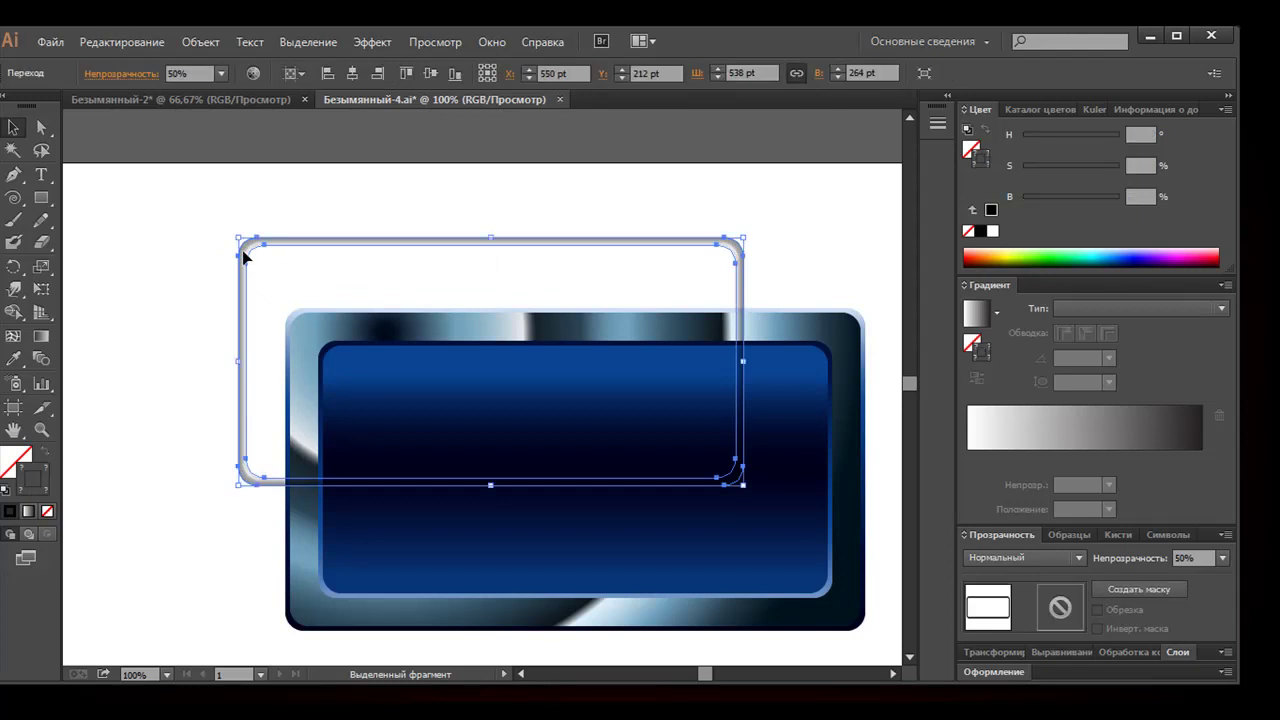
{"action": "left_click", "coordinate": [165, 250]}
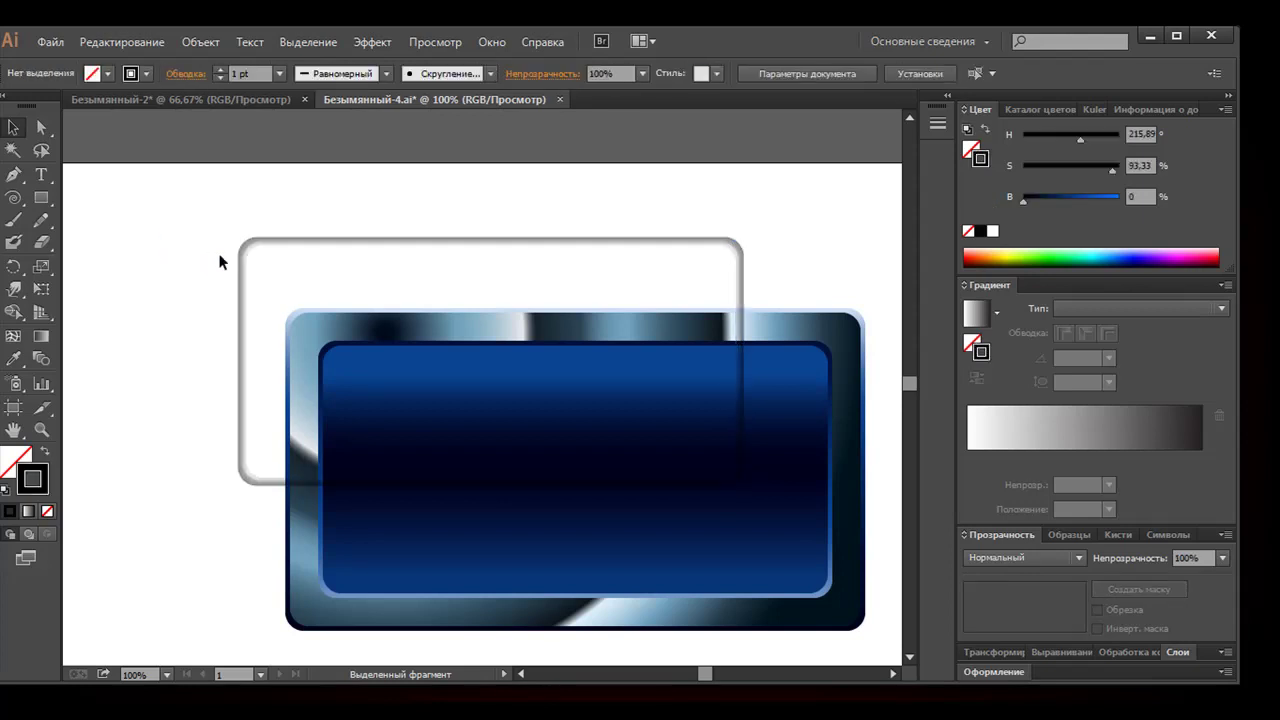
{"action": "left_click_drag", "start_coordinate": [238, 254], "coordinate": [328, 370]}
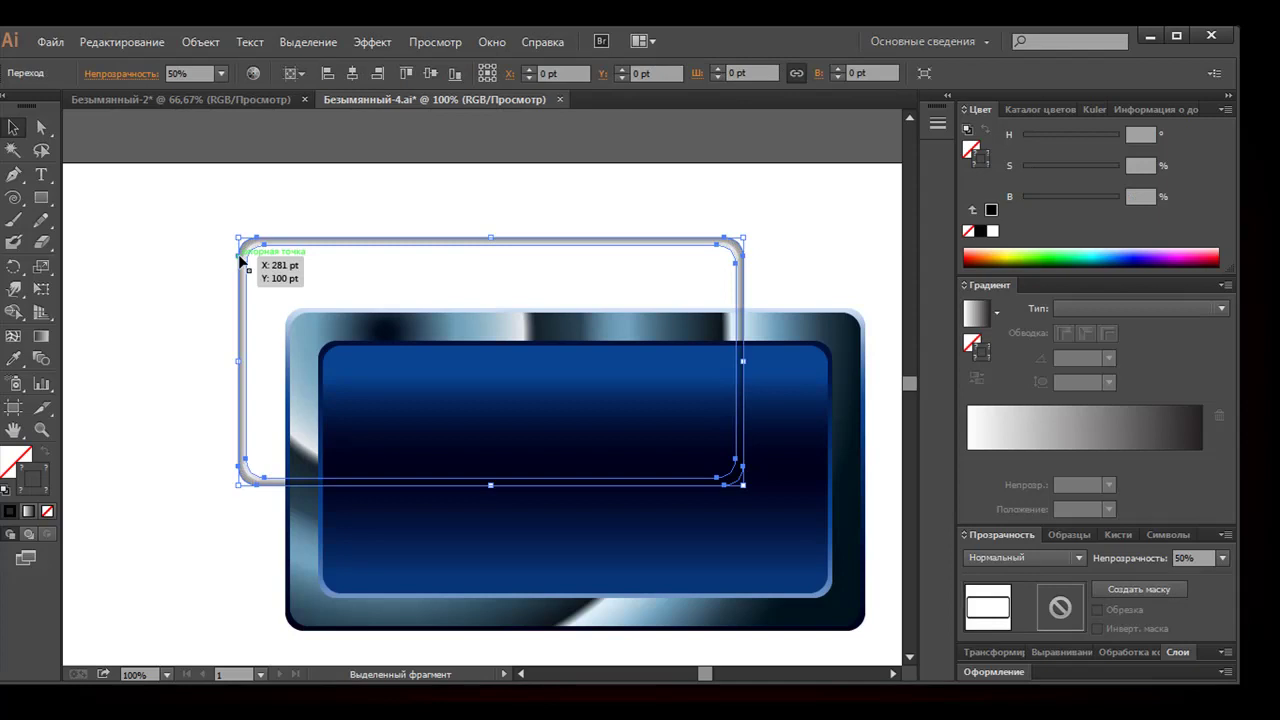
{"action": "left_click_drag", "start_coordinate": [328, 370], "coordinate": [328, 370]}
{"action": "left_click", "coordinate": [245, 354]}
Shrink the inner blue rectangle so it covers only the panel's top half
{"action": "scroll", "coordinate": [245, 354], "scroll_direction": "down", "scroll_amount": 1}
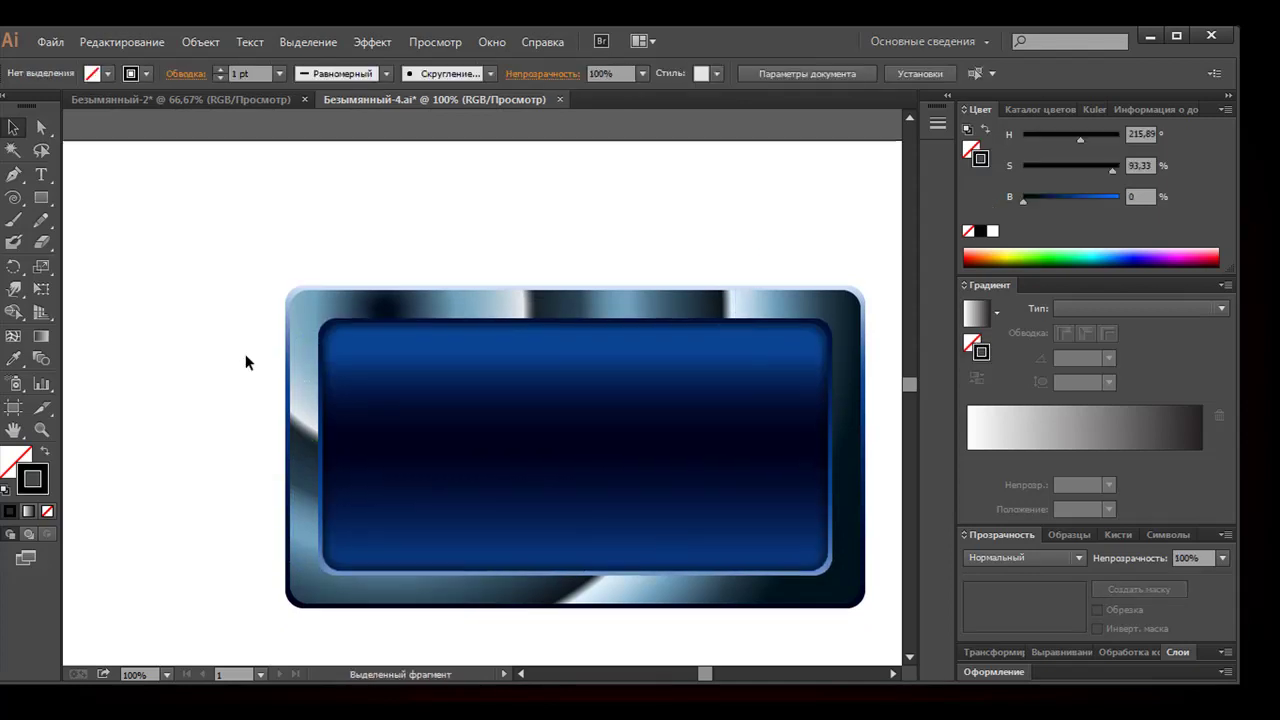
{"action": "left_click", "coordinate": [893, 674]}
{"action": "left_click", "coordinate": [893, 674]}
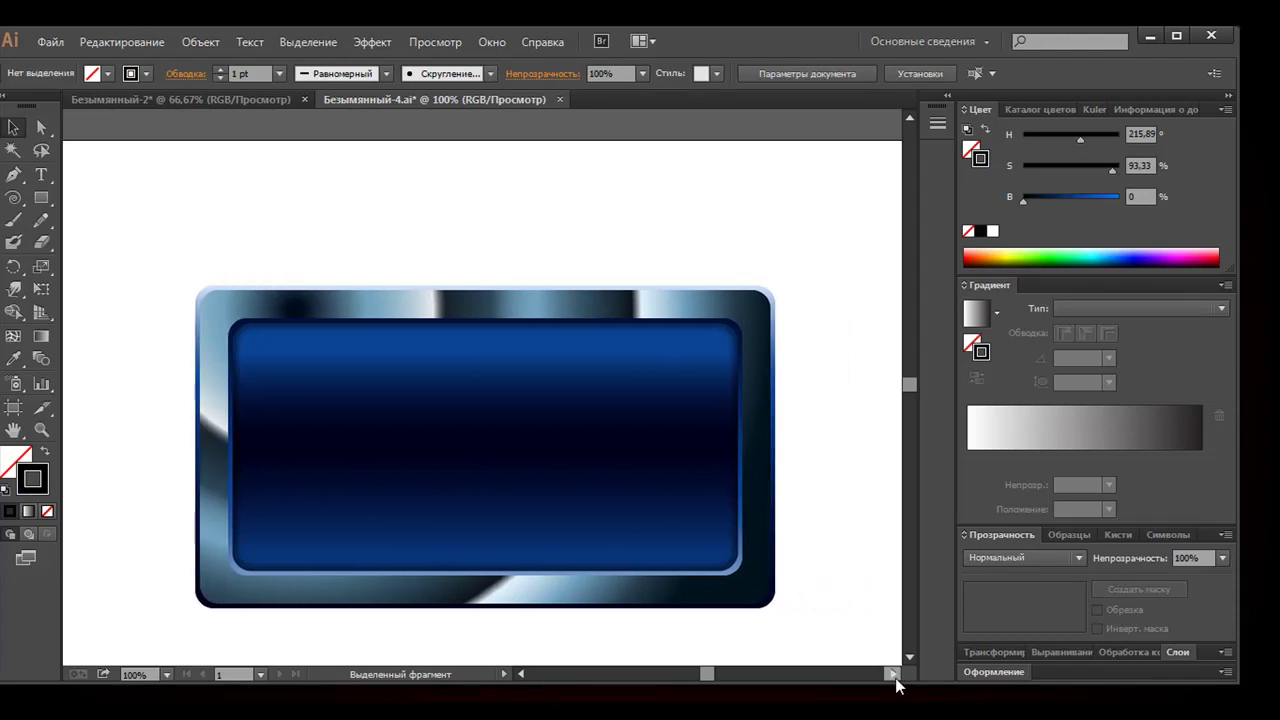
{"action": "key", "text": "ctrl+minus"}
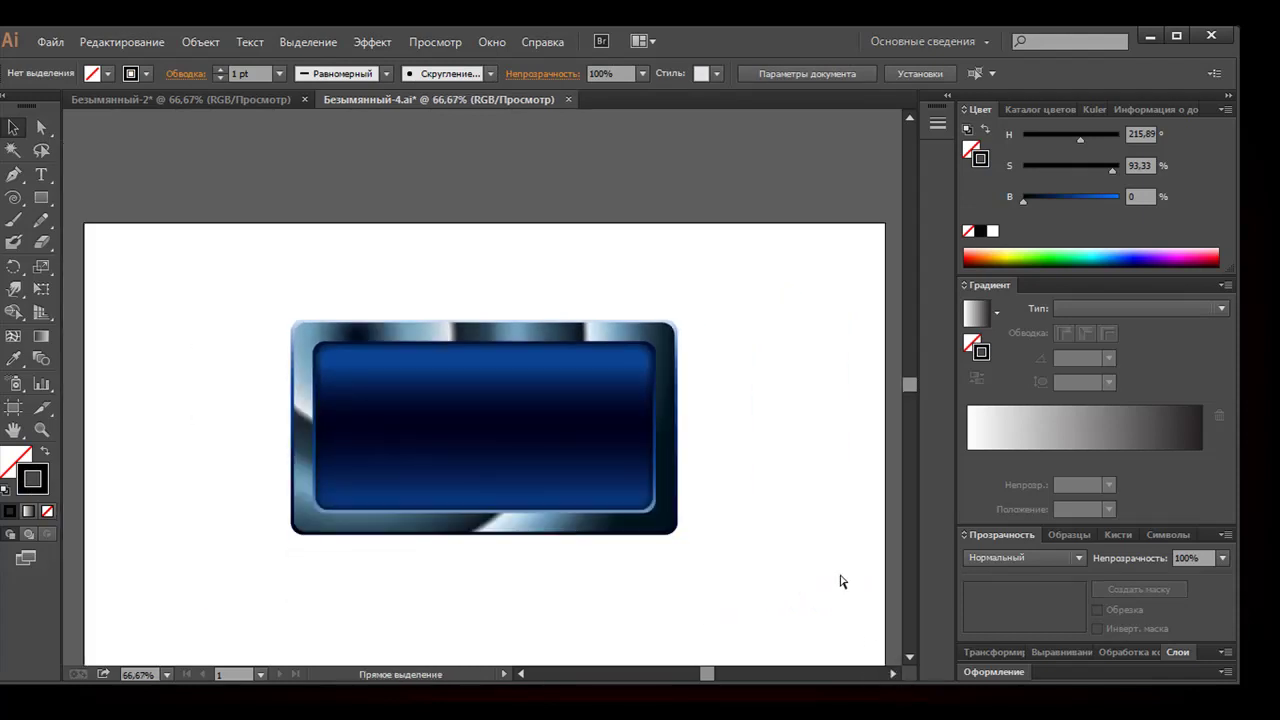
{"action": "key", "text": "ctrl+minus"}
{"action": "key", "text": "ctrl+plus"}
{"action": "left_click", "coordinate": [436, 428]}
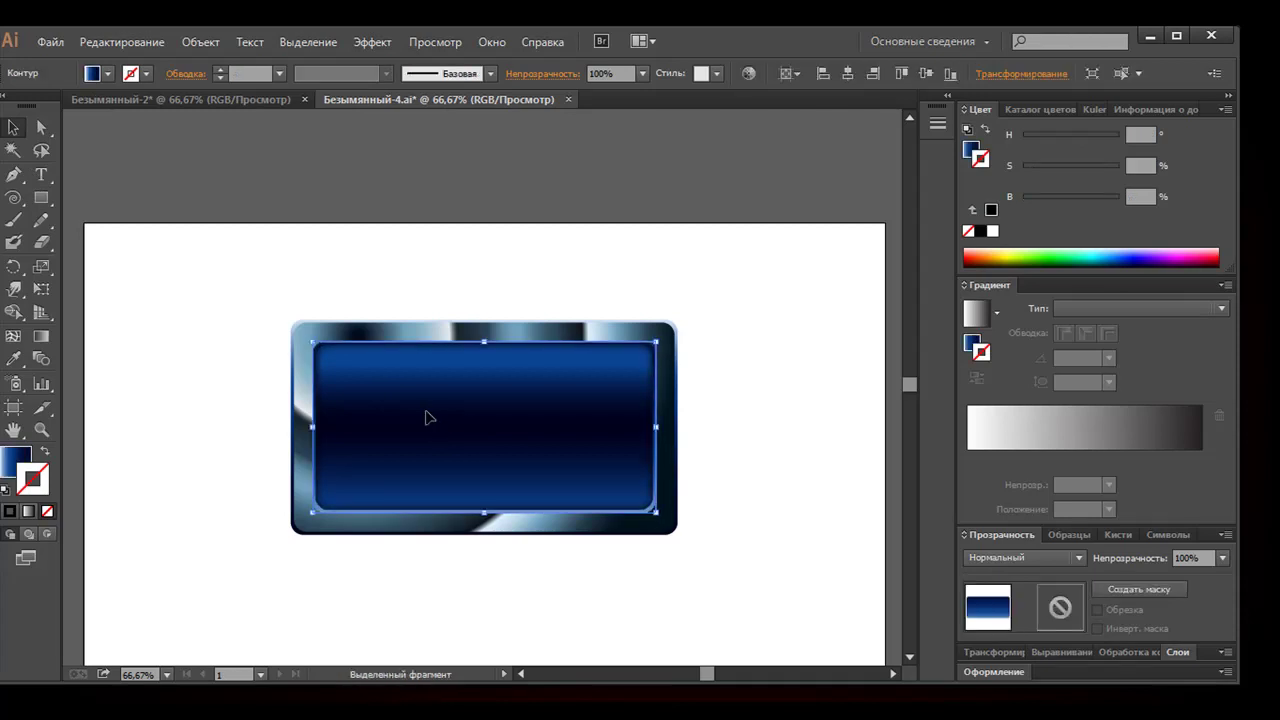
{"action": "left_click_drag", "start_coordinate": [484, 512], "coordinate": [483, 413]}
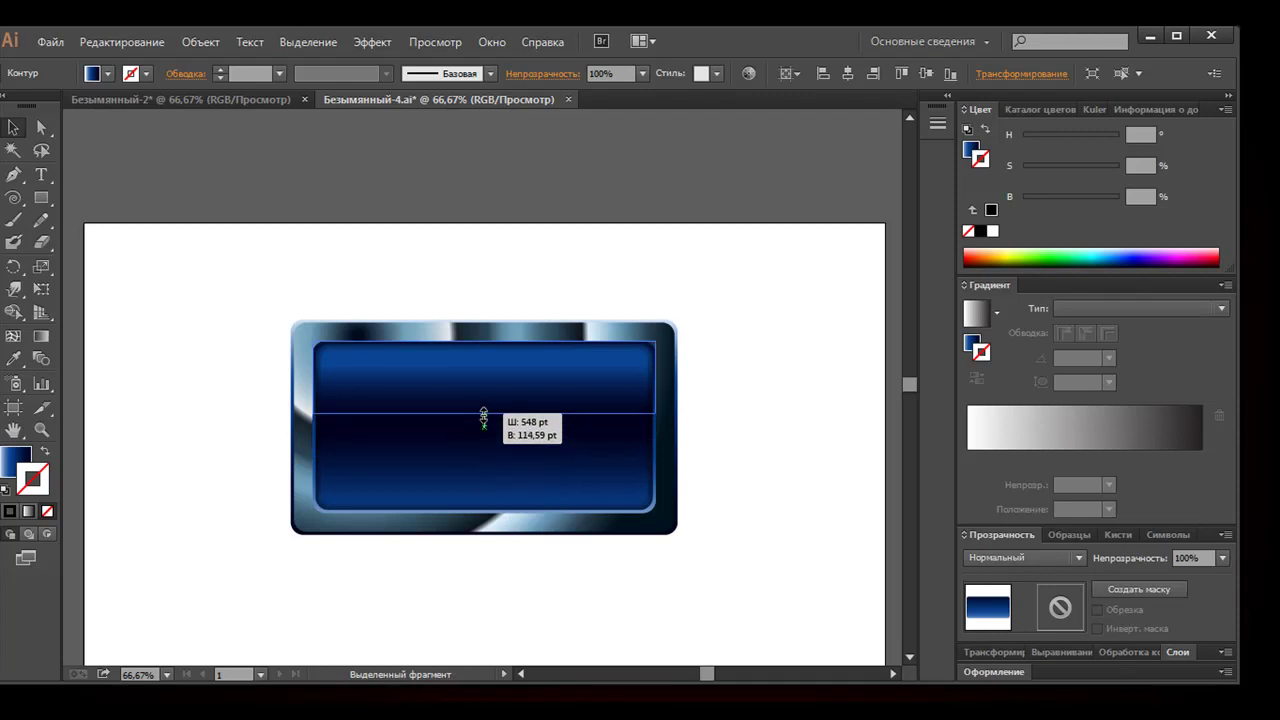
{"action": "left_click_drag", "start_coordinate": [483, 413], "coordinate": [484, 416]}
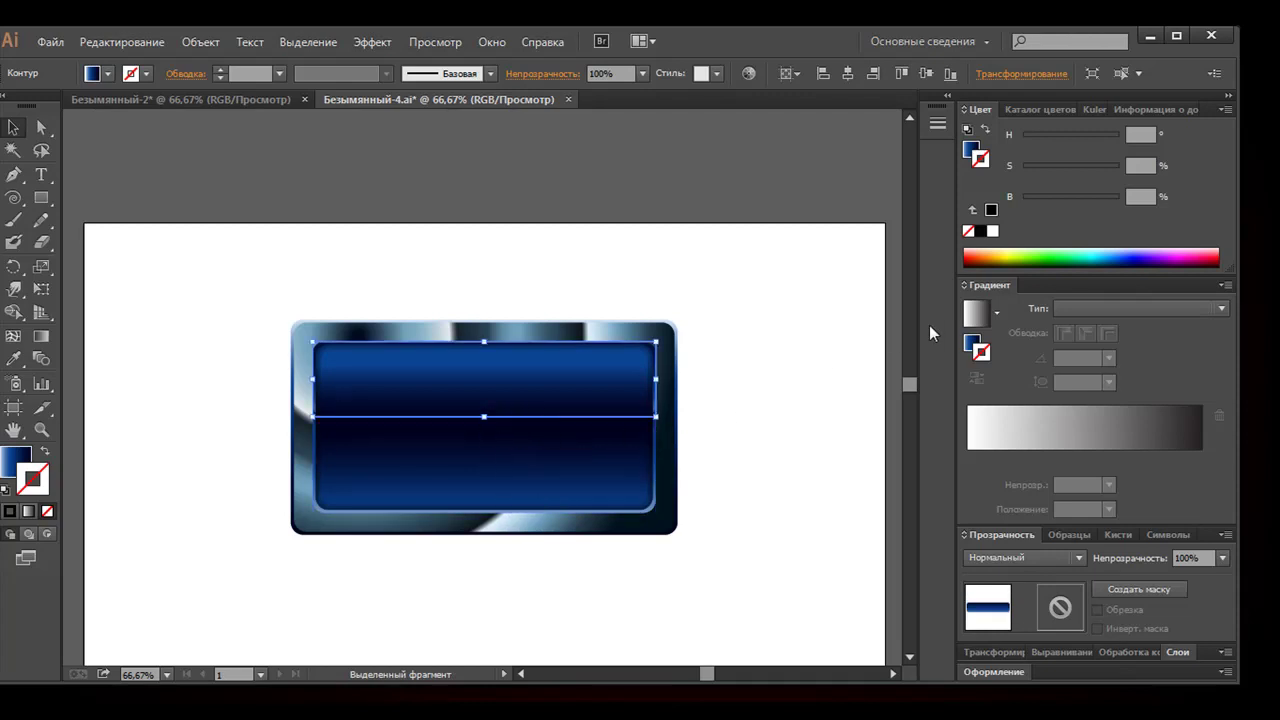
Remove the rectangle's stroke and fill it with the Черно-белый 90° linear gradient
{"action": "left_click", "coordinate": [975, 314]}
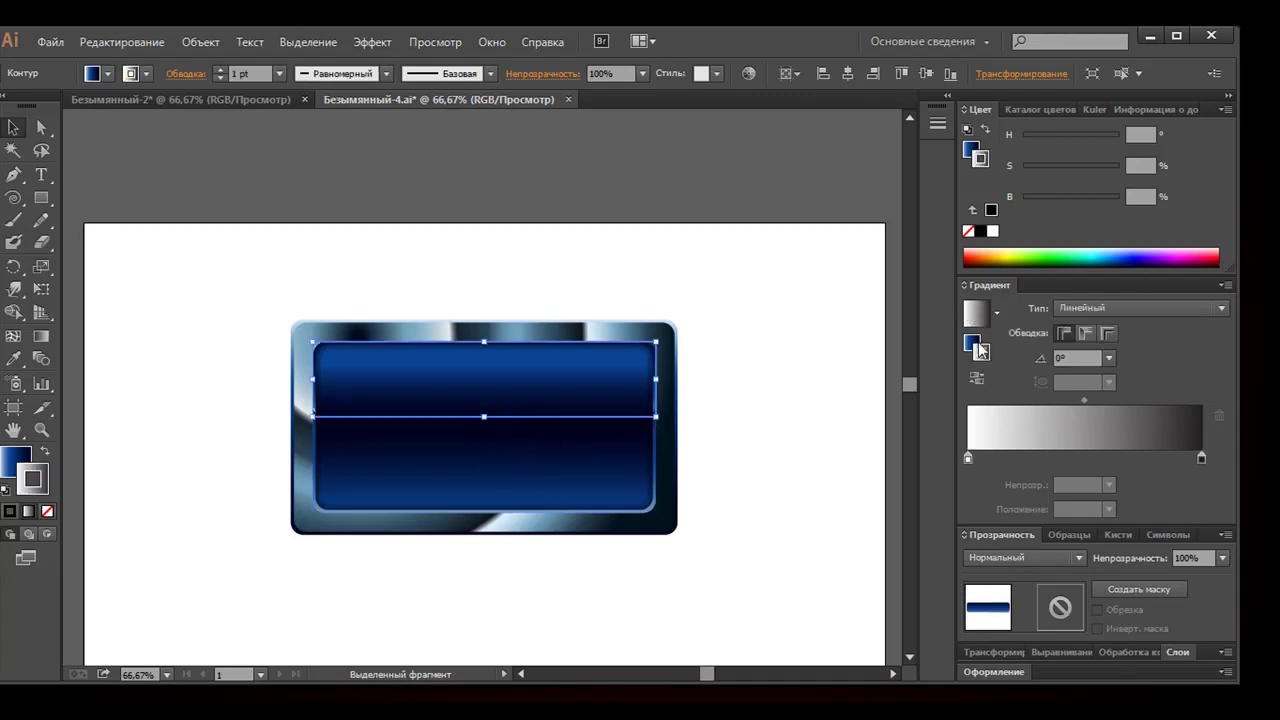
{"action": "left_click", "coordinate": [968, 231]}
{"action": "left_click", "coordinate": [971, 342]}
{"action": "left_click", "coordinate": [975, 312]}
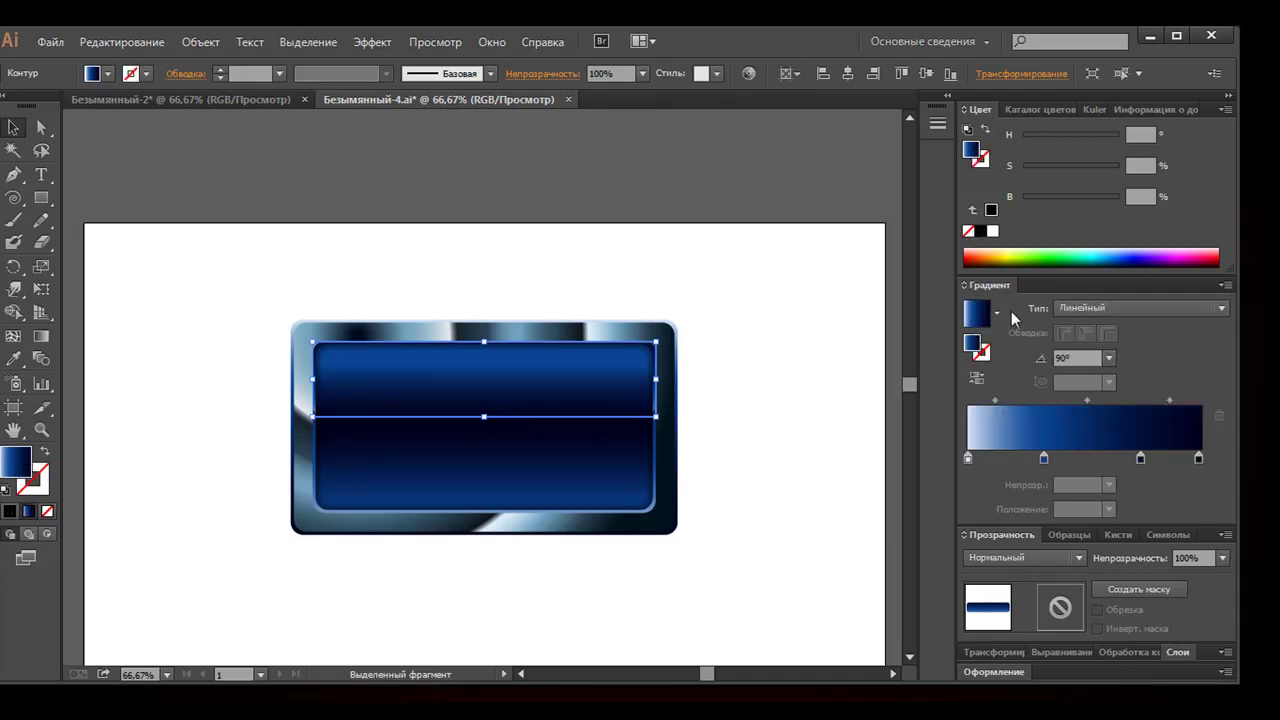
{"action": "left_click", "coordinate": [997, 313]}
{"action": "left_click", "coordinate": [889, 348]}
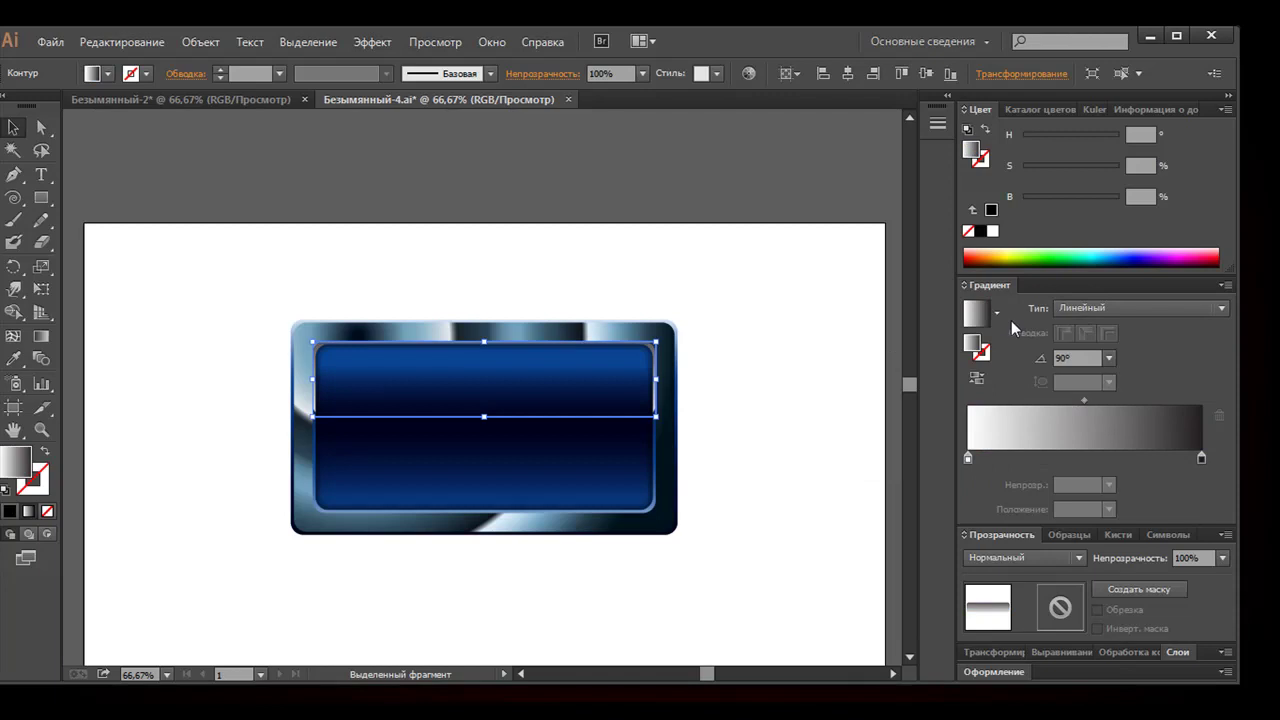
{"action": "left_click", "coordinate": [802, 376]}
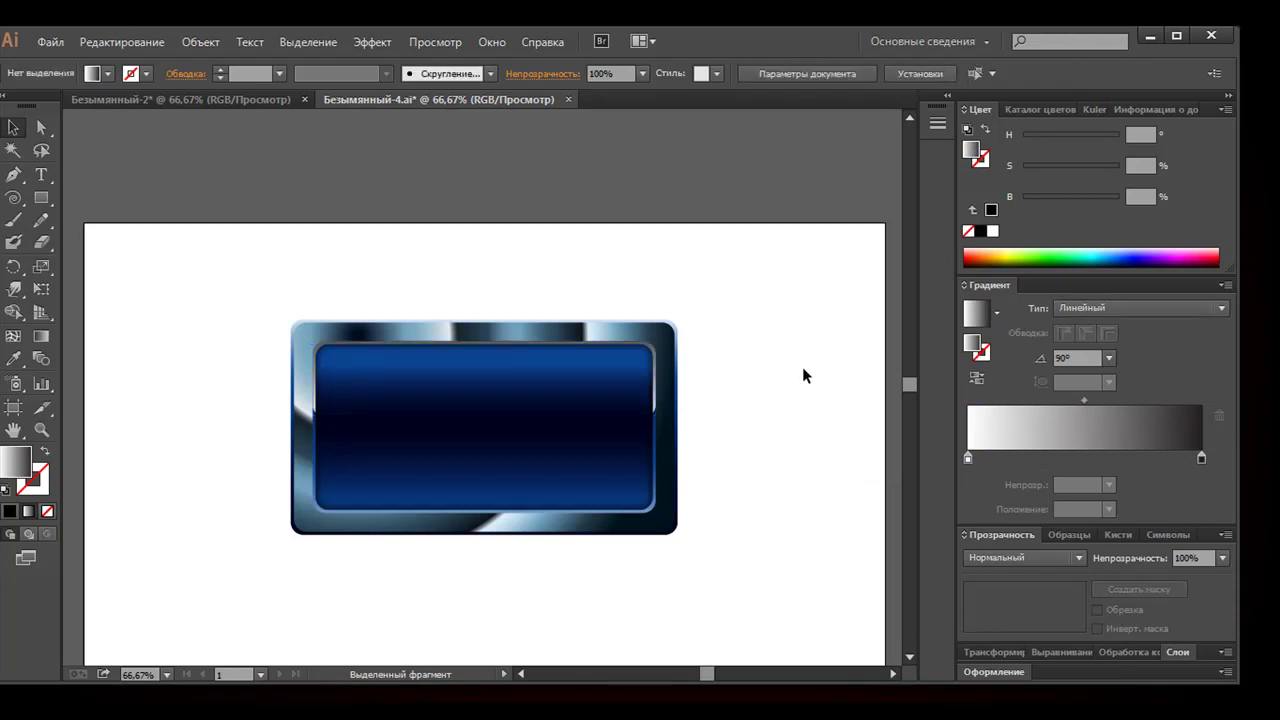
Narrow the top-half rectangle to 522 pt wide and nudge it slightly down
{"action": "key", "text": "ctrl+z"}
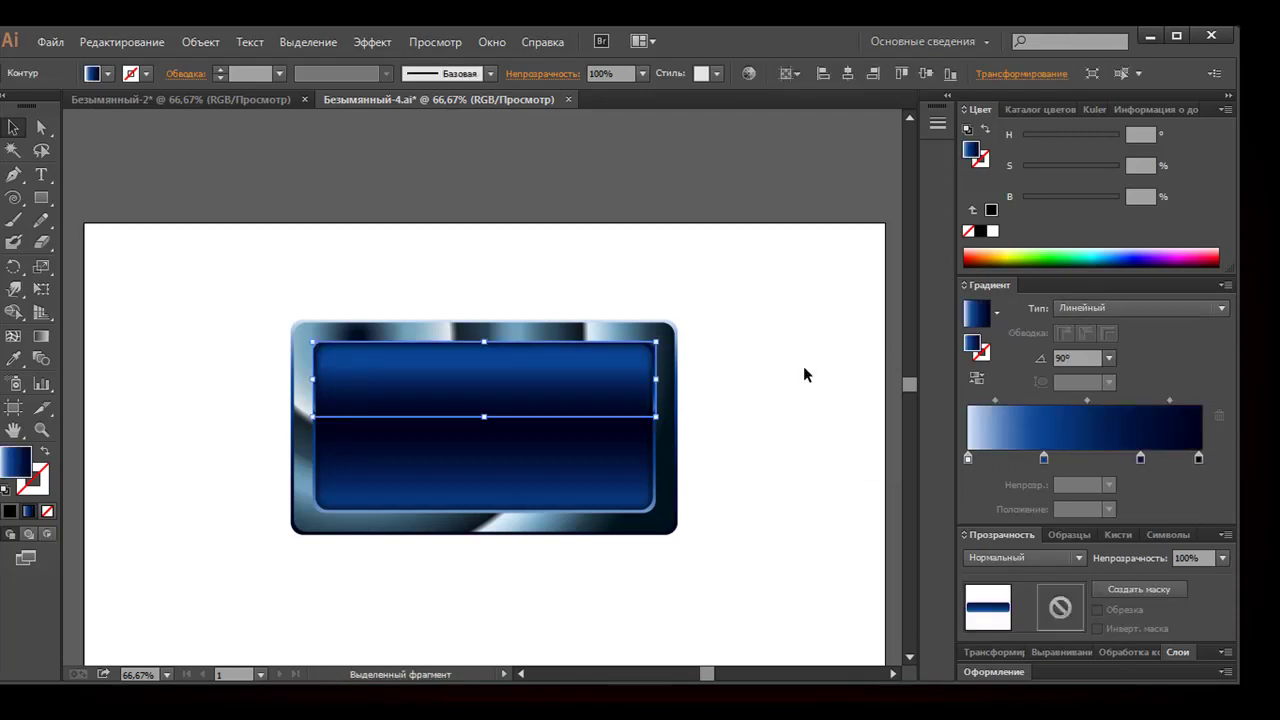
{"action": "left_click", "coordinate": [804, 367]}
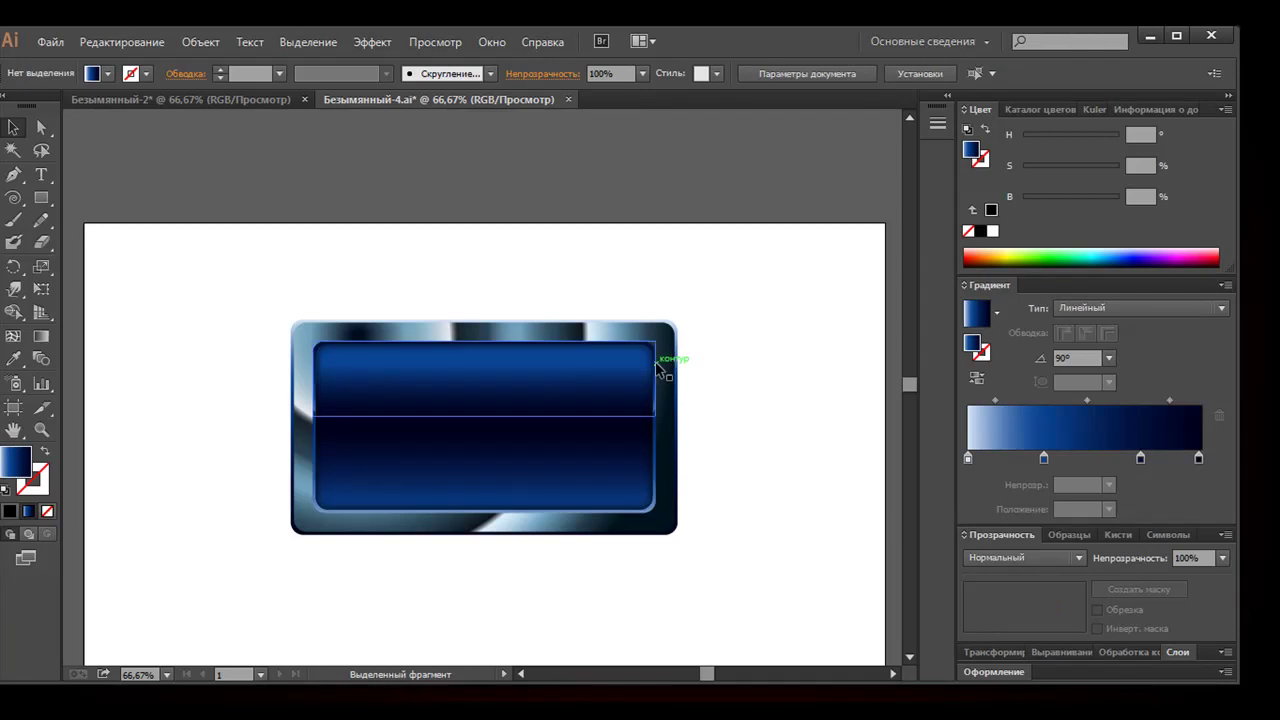
{"action": "left_click", "coordinate": [657, 370]}
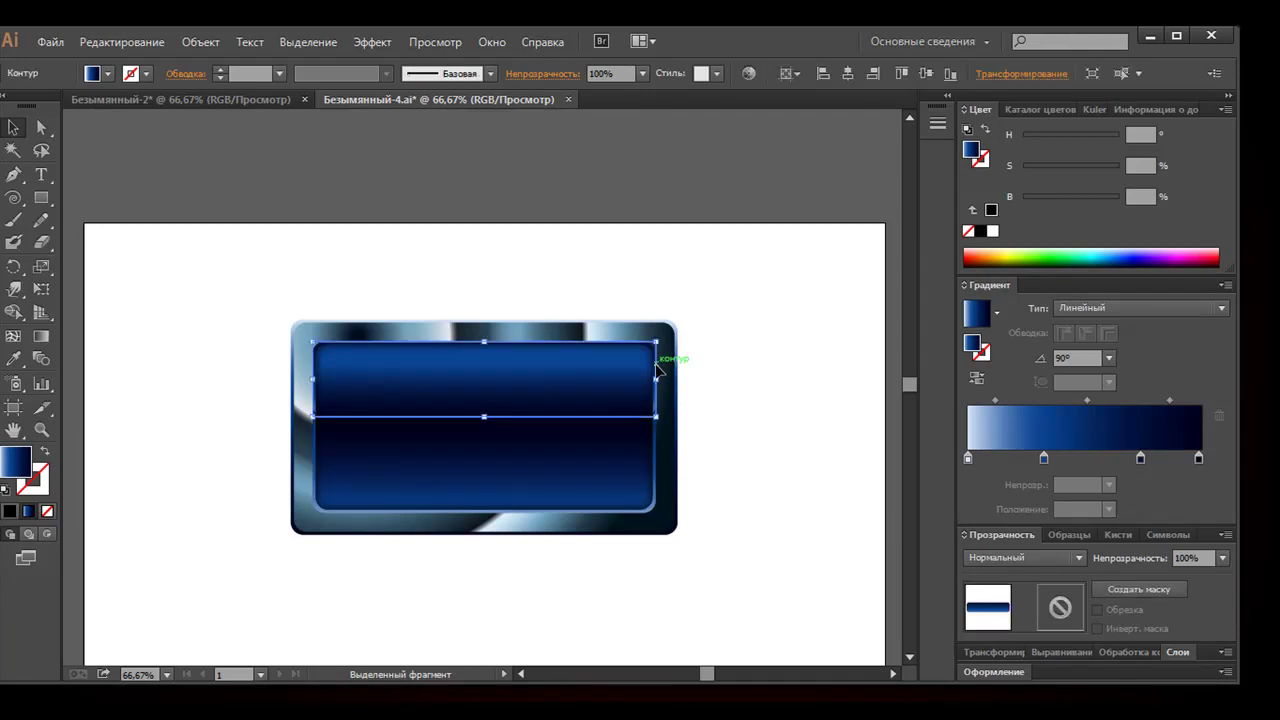
{"action": "key", "text": "ctrl+z"}
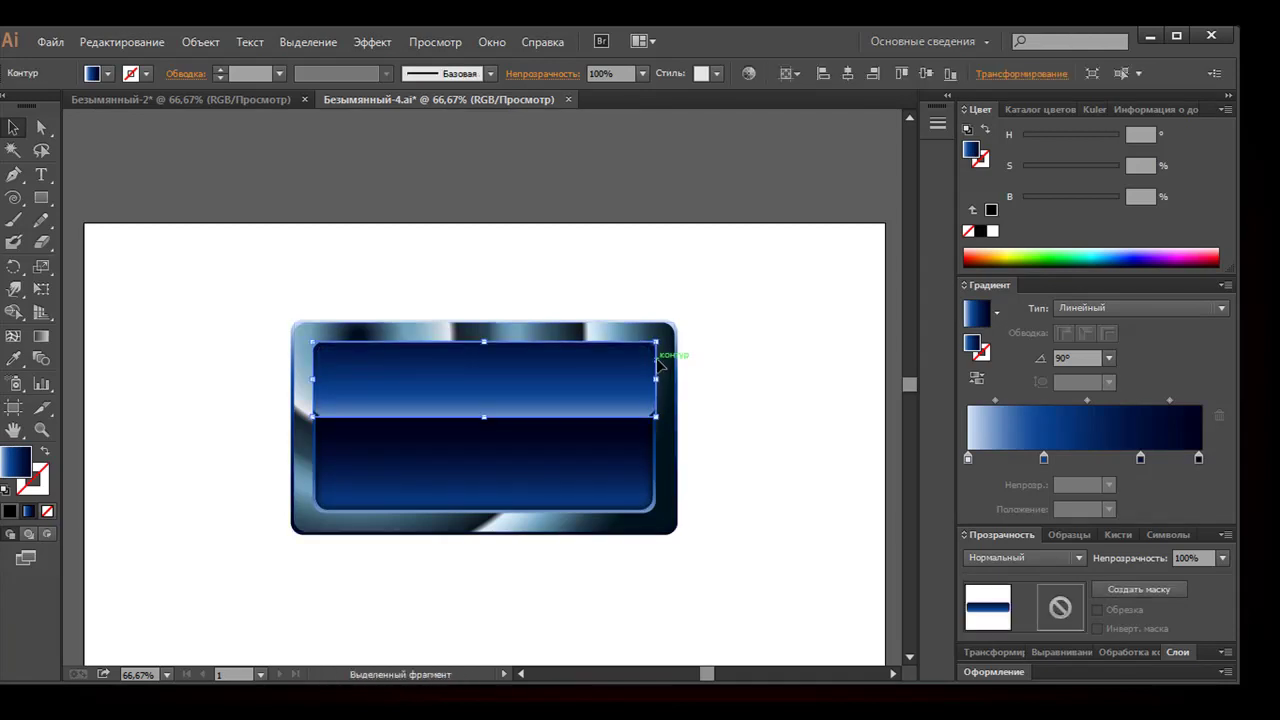
{"action": "left_click_drag", "start_coordinate": [656, 379], "coordinate": [648, 380]}
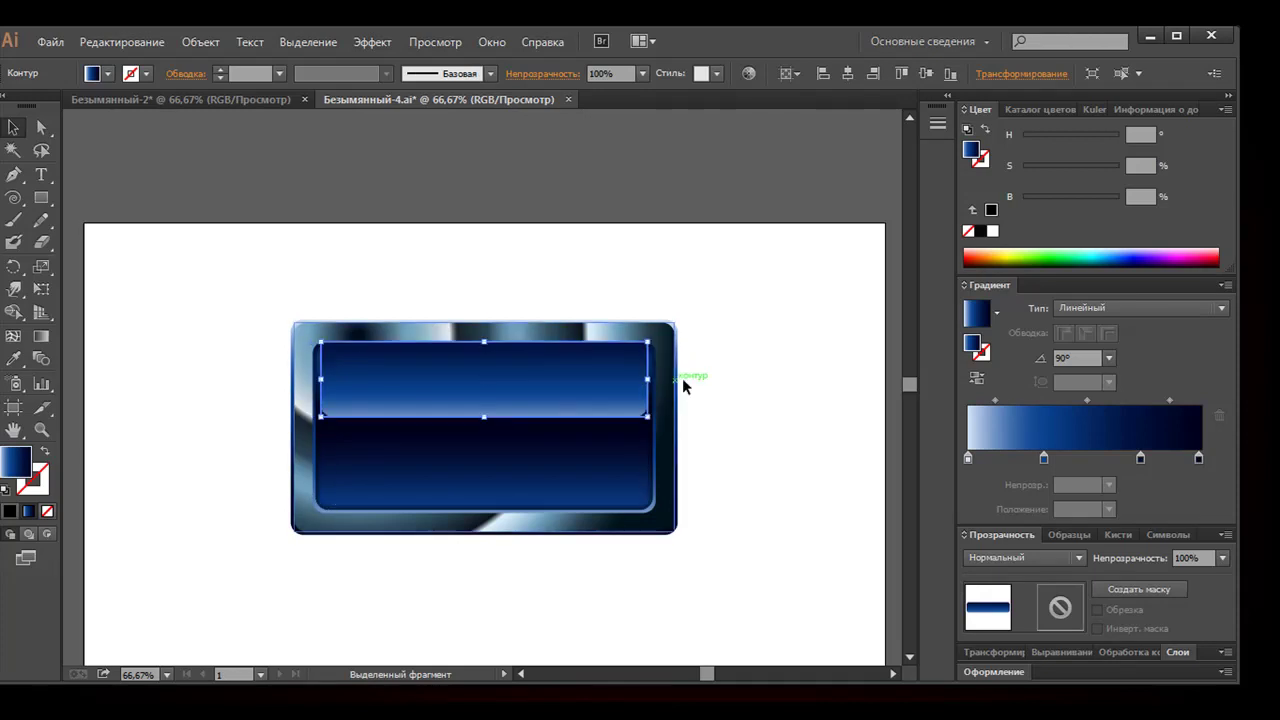
{"action": "left_click_drag", "start_coordinate": [503, 406], "coordinate": [502, 413]}
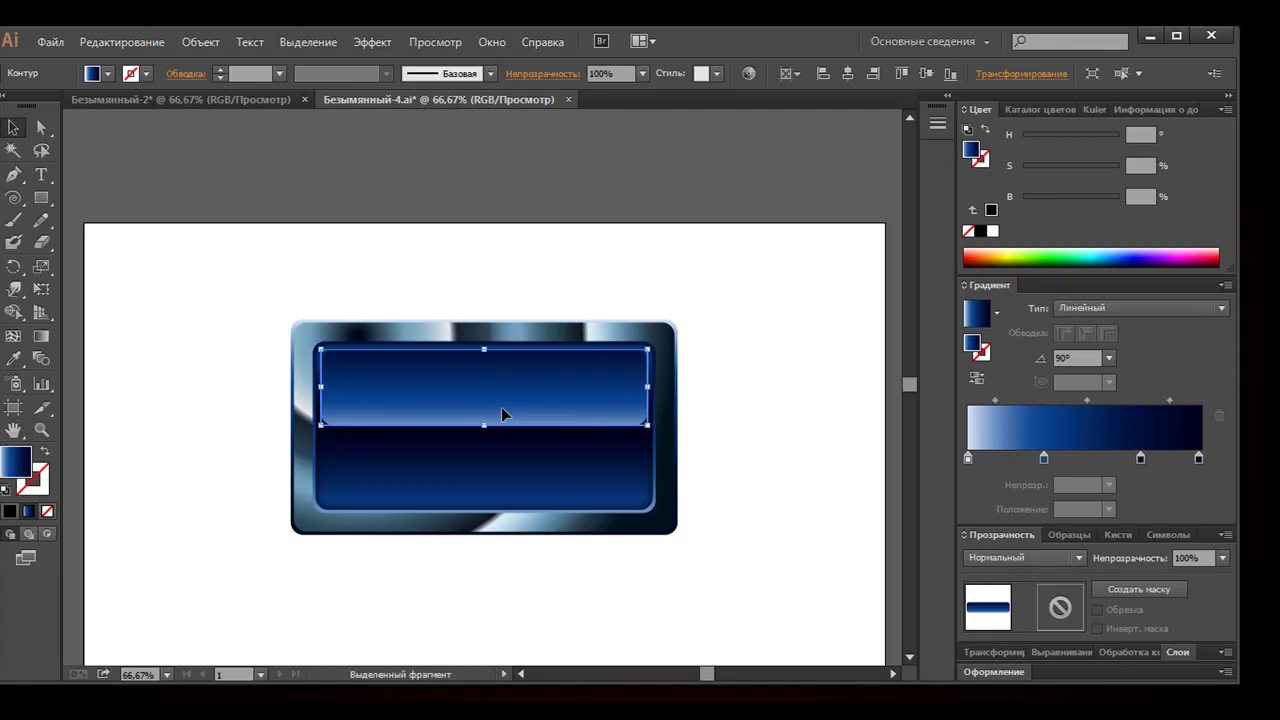
Apply the Черно-белый linear gradient, dark stop at 95.26%, reversed to run black to white
{"action": "left_click", "coordinate": [996, 313]}
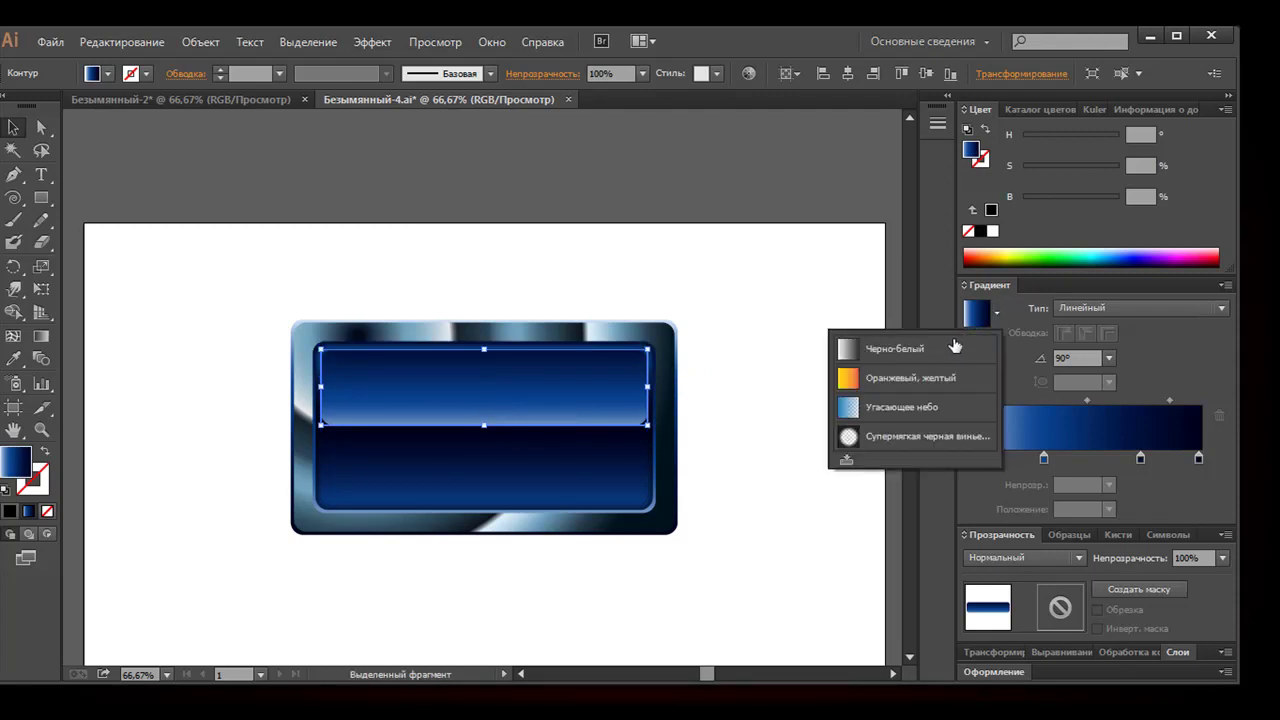
{"action": "left_click", "coordinate": [955, 346]}
{"action": "left_click", "coordinate": [1150, 310]}
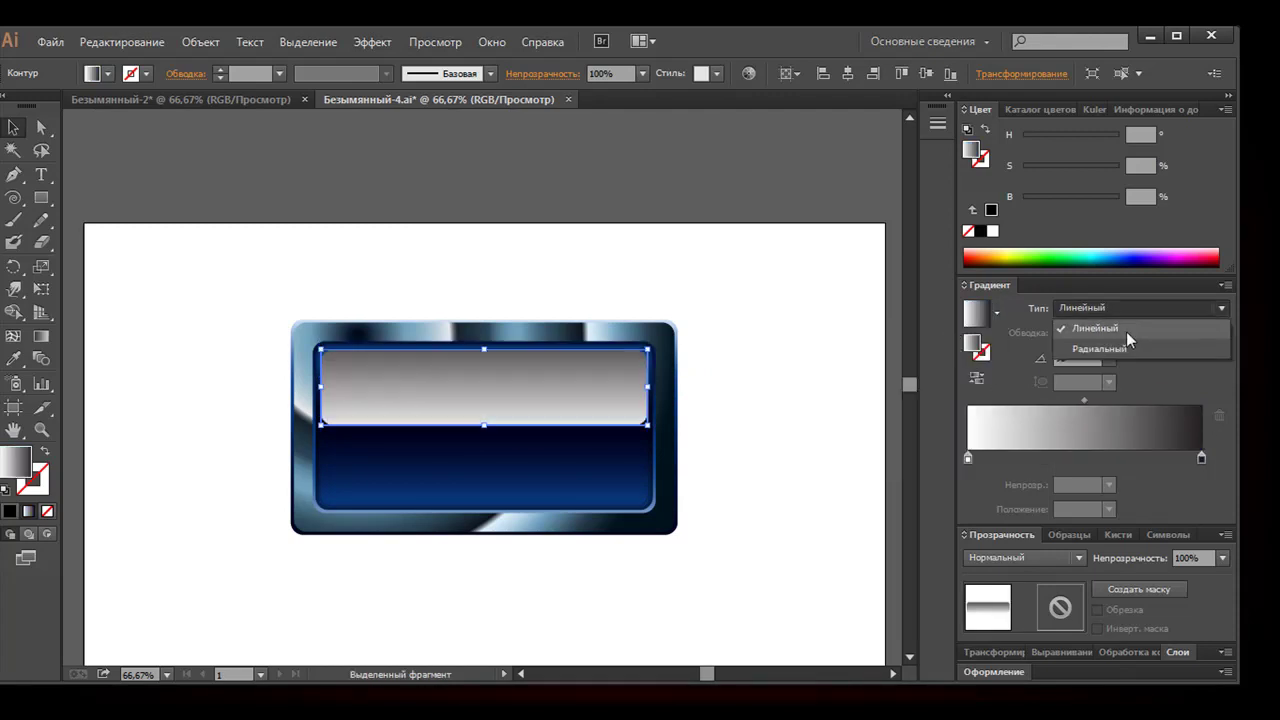
{"action": "left_click", "coordinate": [1108, 328]}
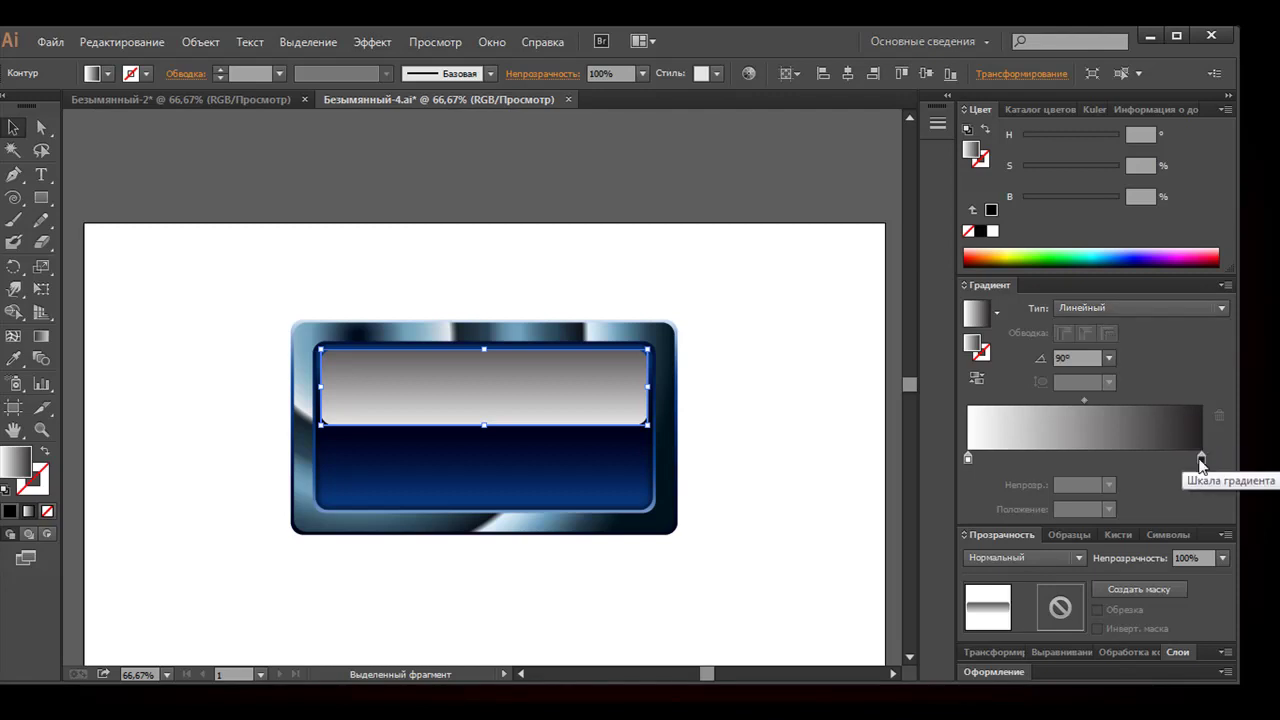
{"action": "left_click_drag", "start_coordinate": [1201, 458], "coordinate": [1190, 458]}
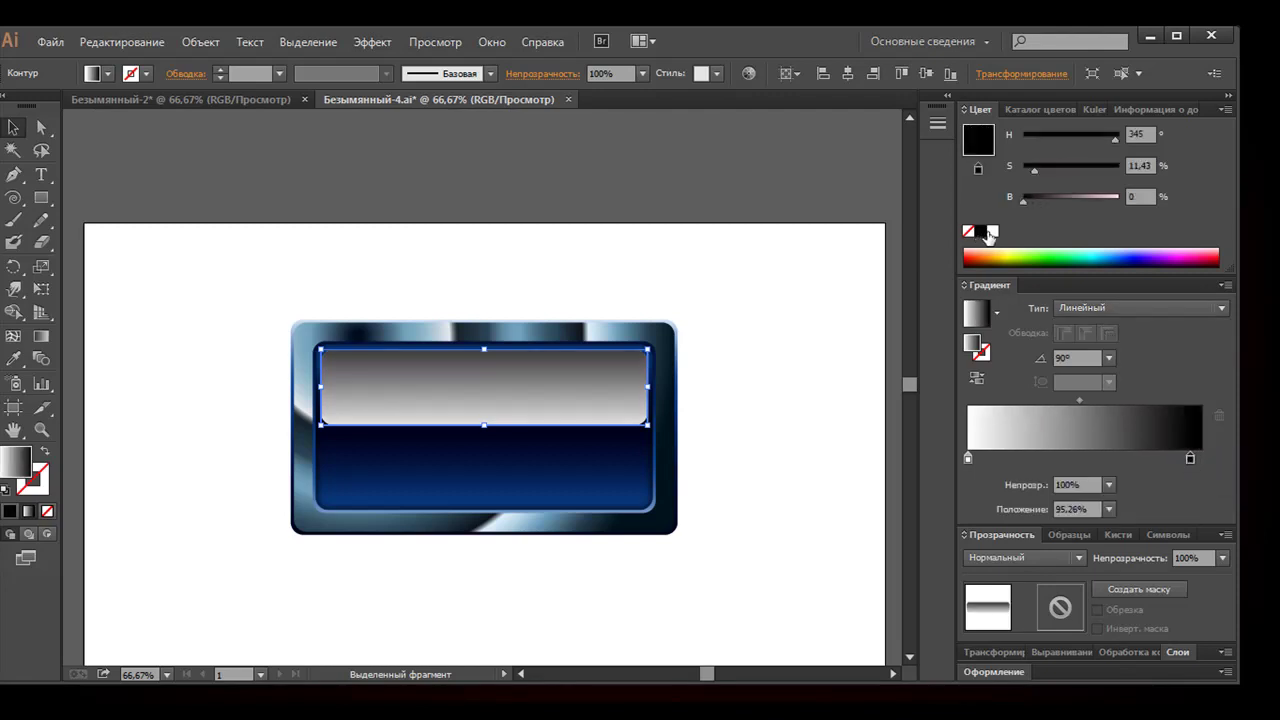
{"action": "left_click", "coordinate": [973, 376]}
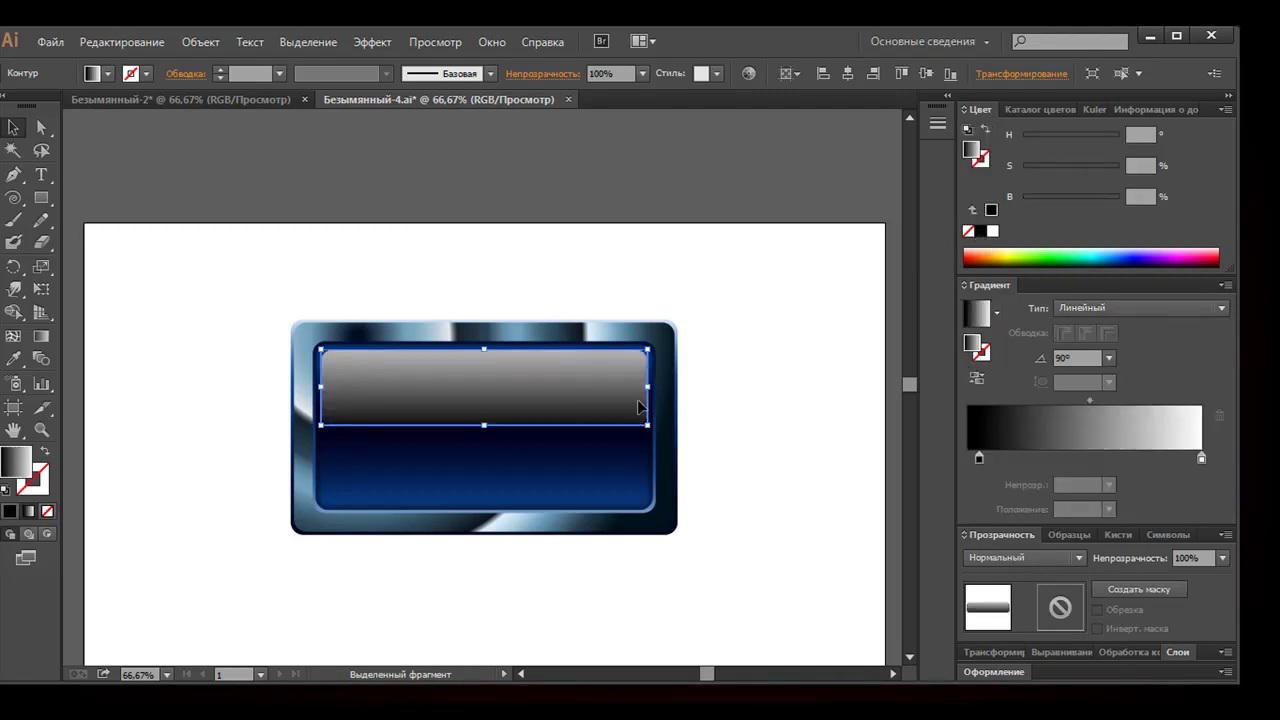
Stretch the highlight's gradient upward on the rectangle with the Gradient tool
{"action": "left_click", "coordinate": [44, 340]}
{"action": "mouse_move", "coordinate": [486, 415]}
{"action": "left_mouse_down"}
{"action": "mouse_move", "coordinate": [486, 375]}
{"action": "mouse_move", "coordinate": [485, 424]}
{"action": "left_mouse_up"}
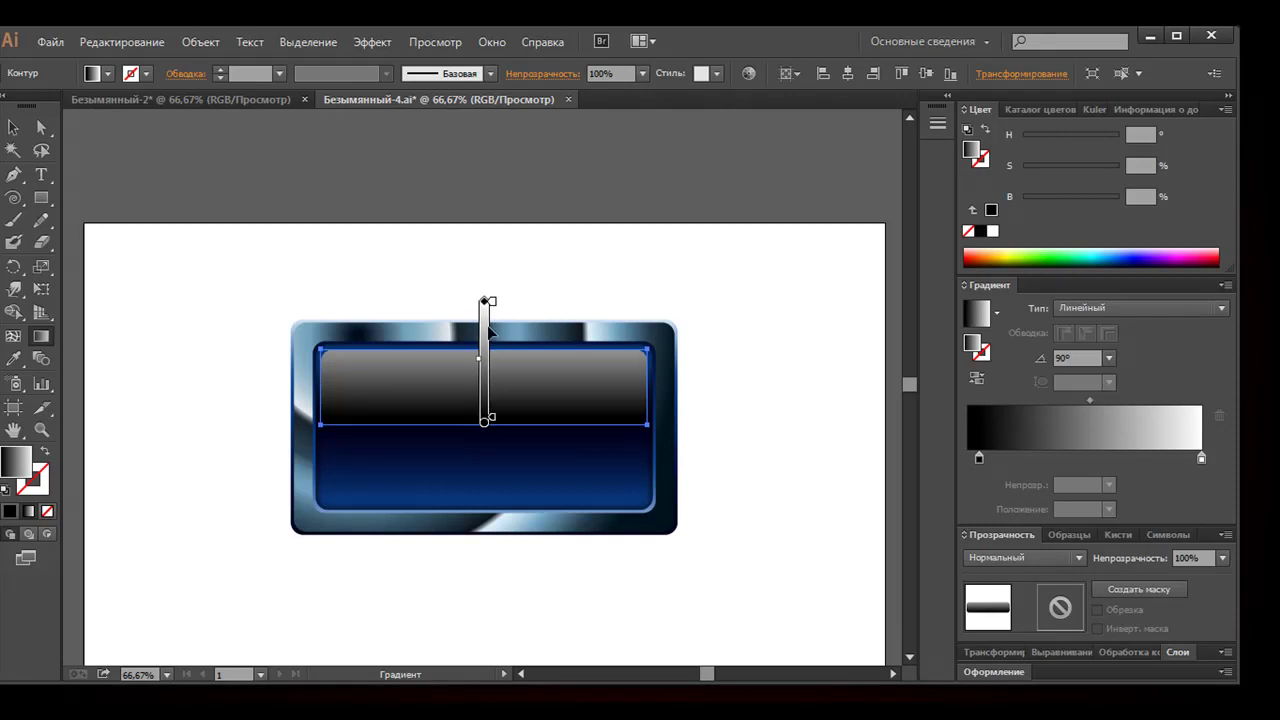
{"action": "left_click_drag", "start_coordinate": [484, 301], "coordinate": [485, 260]}
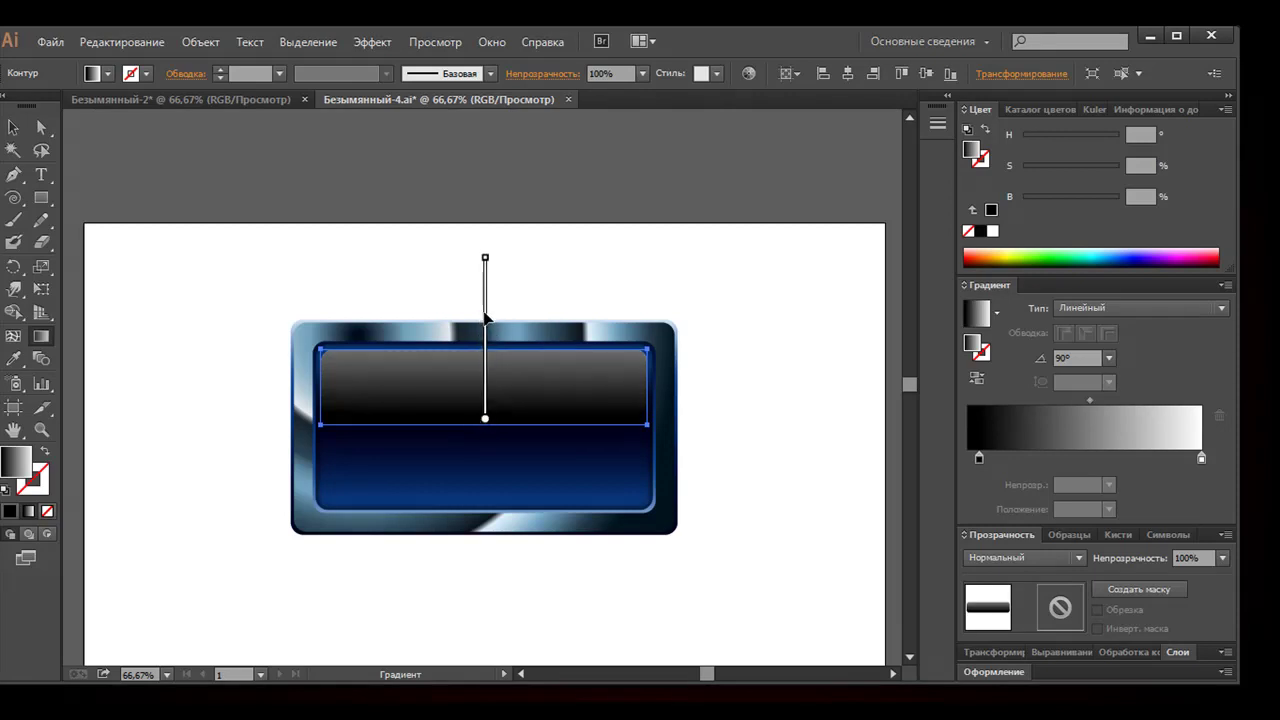
{"action": "left_click_drag", "start_coordinate": [484, 330], "coordinate": [484, 324]}
Set the highlight rectangle's blend mode to Screen (Осветление)
{"action": "left_click", "coordinate": [14, 128]}
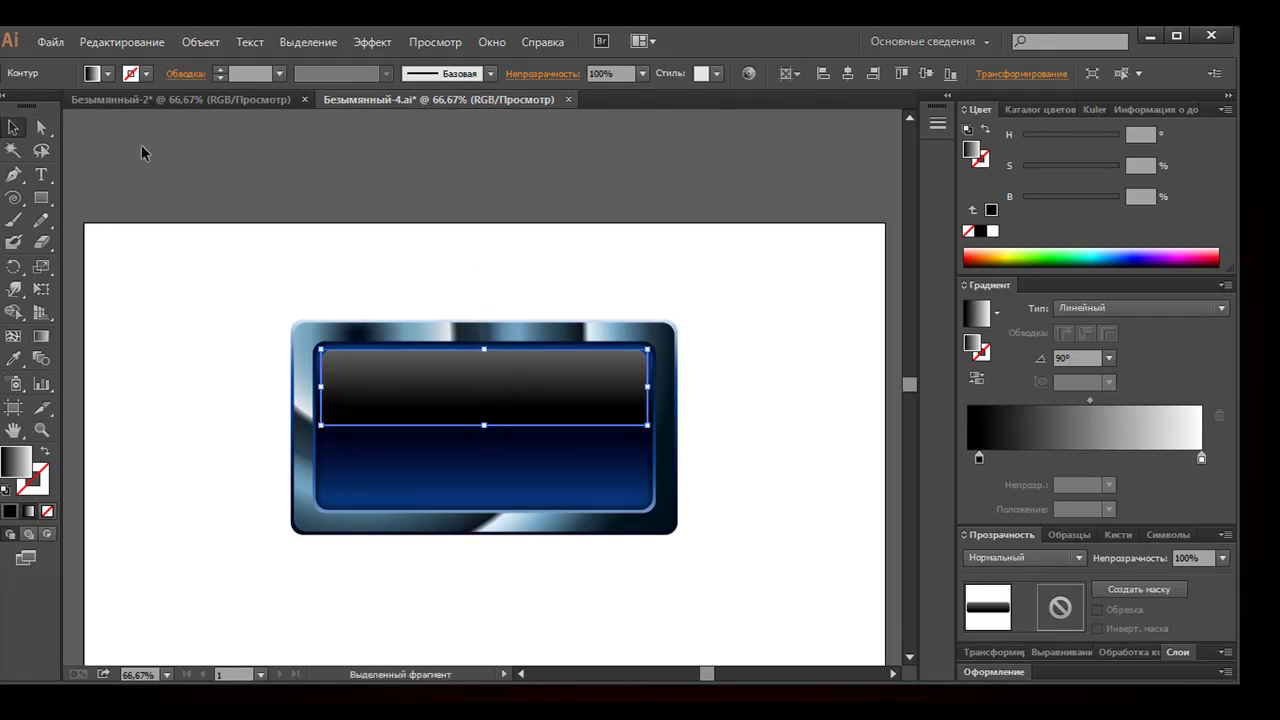
{"action": "left_click", "coordinate": [1065, 561]}
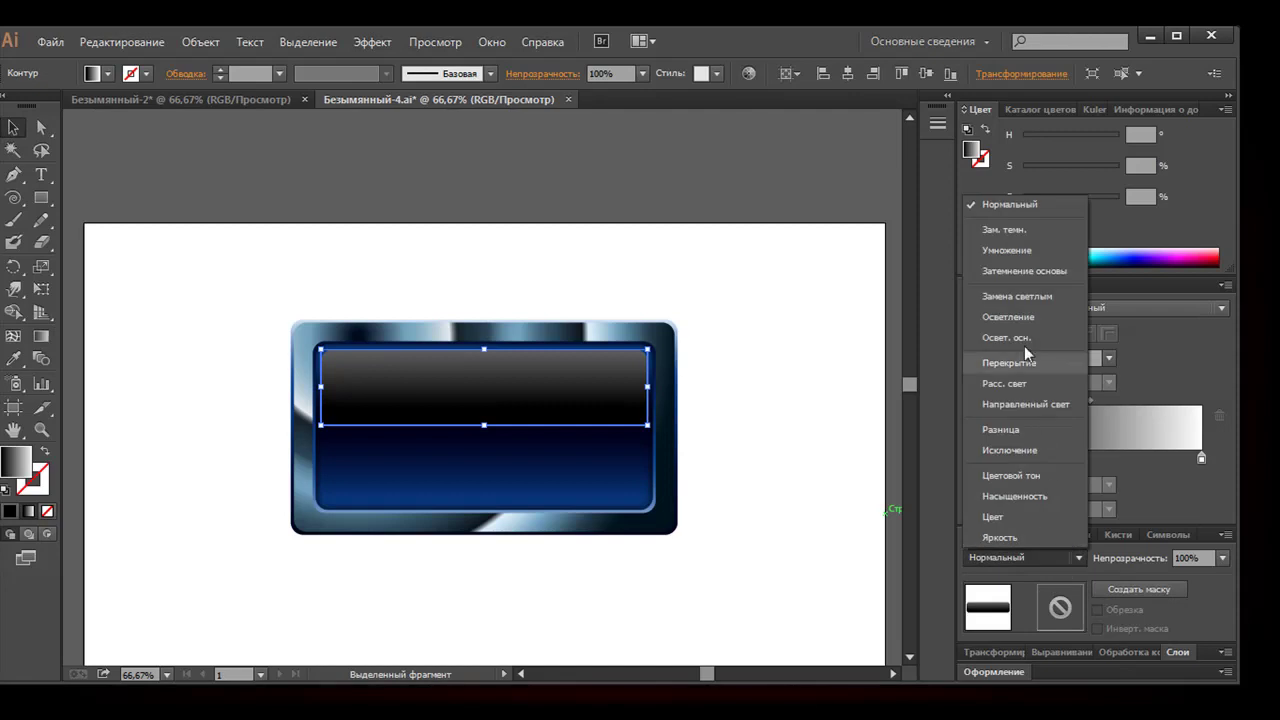
{"action": "left_click", "coordinate": [1019, 316]}
{"action": "left_click", "coordinate": [819, 369]}
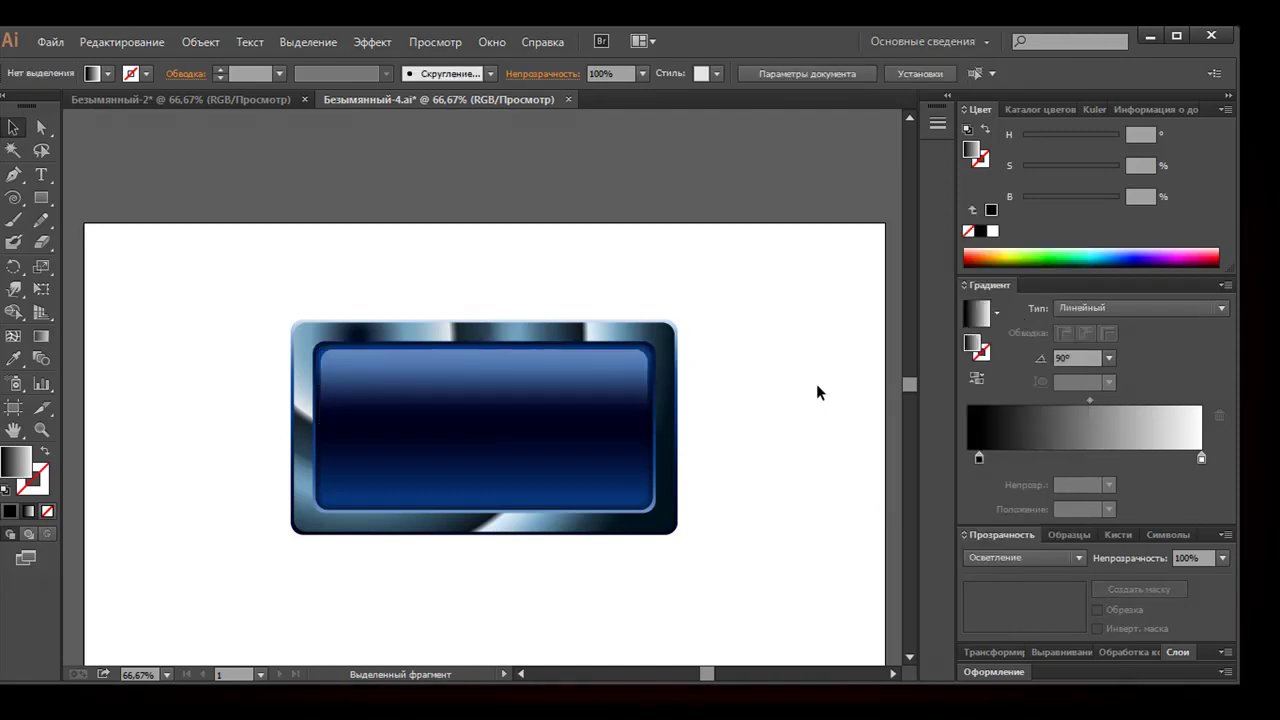
{"action": "key", "text": "ctrl+minus"}
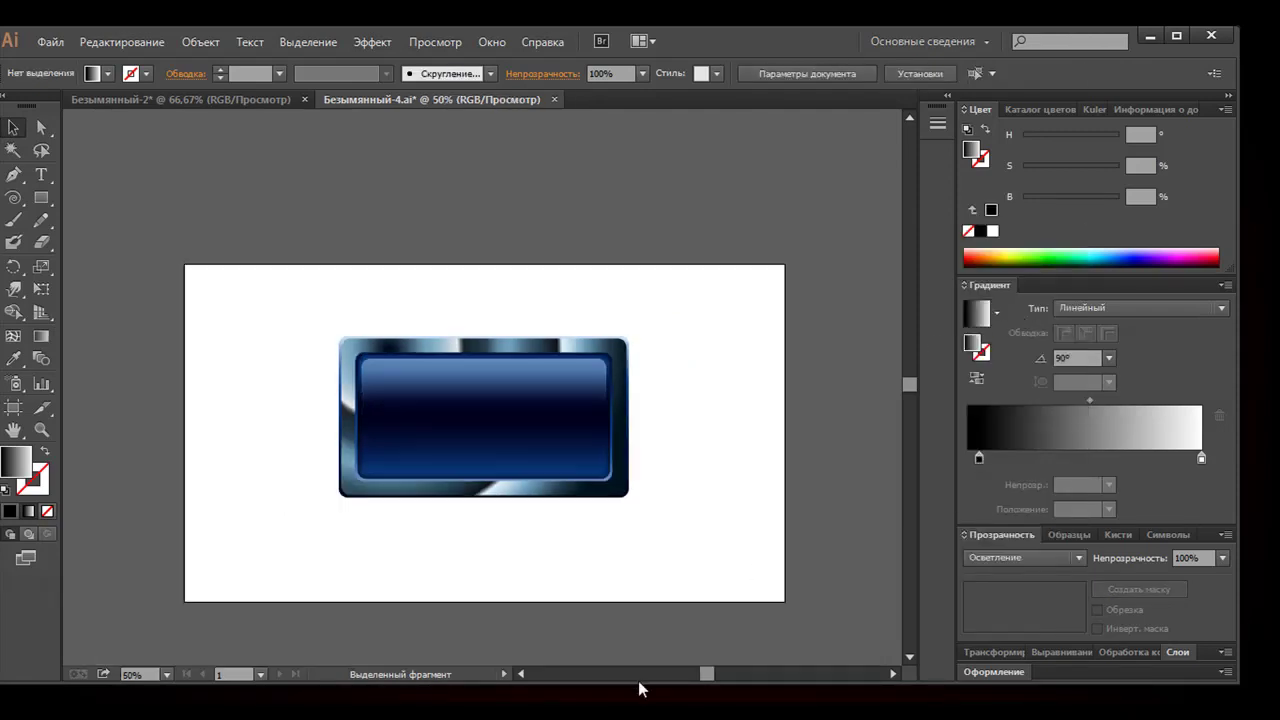
Rotate a copy of the highlight 180° and move it down onto the panel's lower half
{"action": "left_click", "coordinate": [516, 391]}
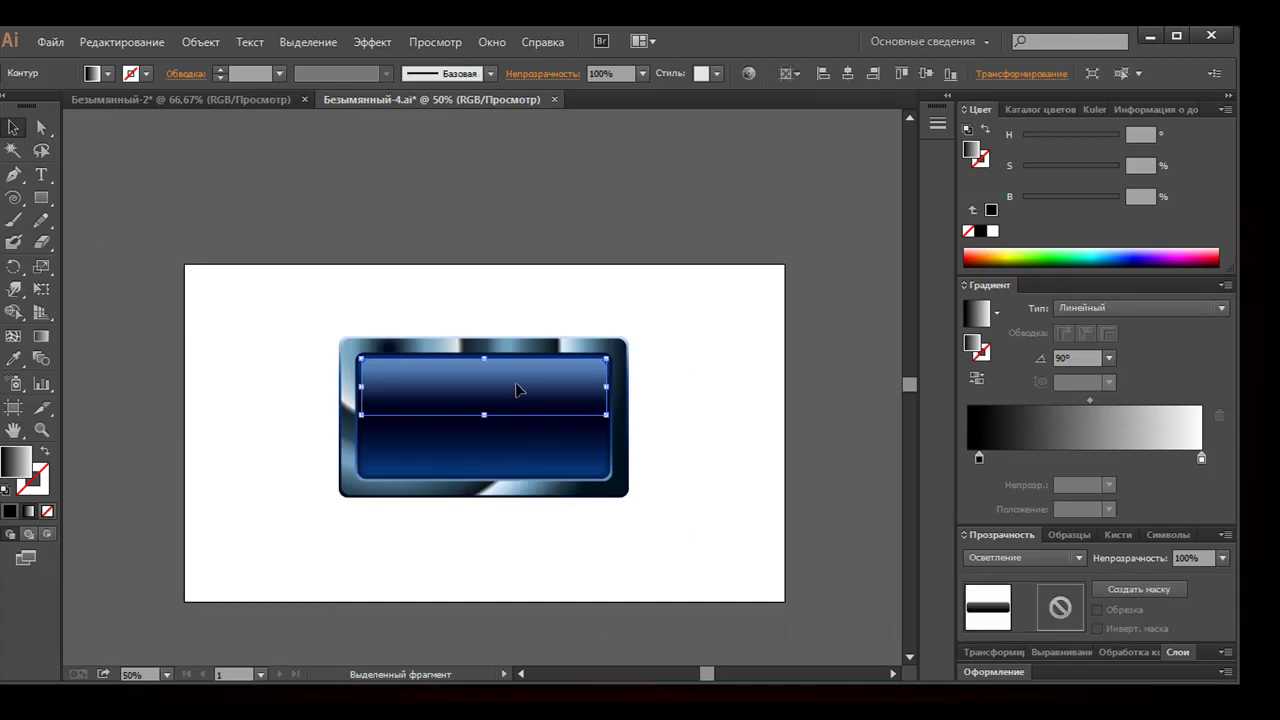
{"action": "key", "text": "a"}
{"action": "left_click", "coordinate": [610, 400], "text": "shift"}
{"action": "left_click_drag", "start_coordinate": [613, 397], "coordinate": [437, 410]}
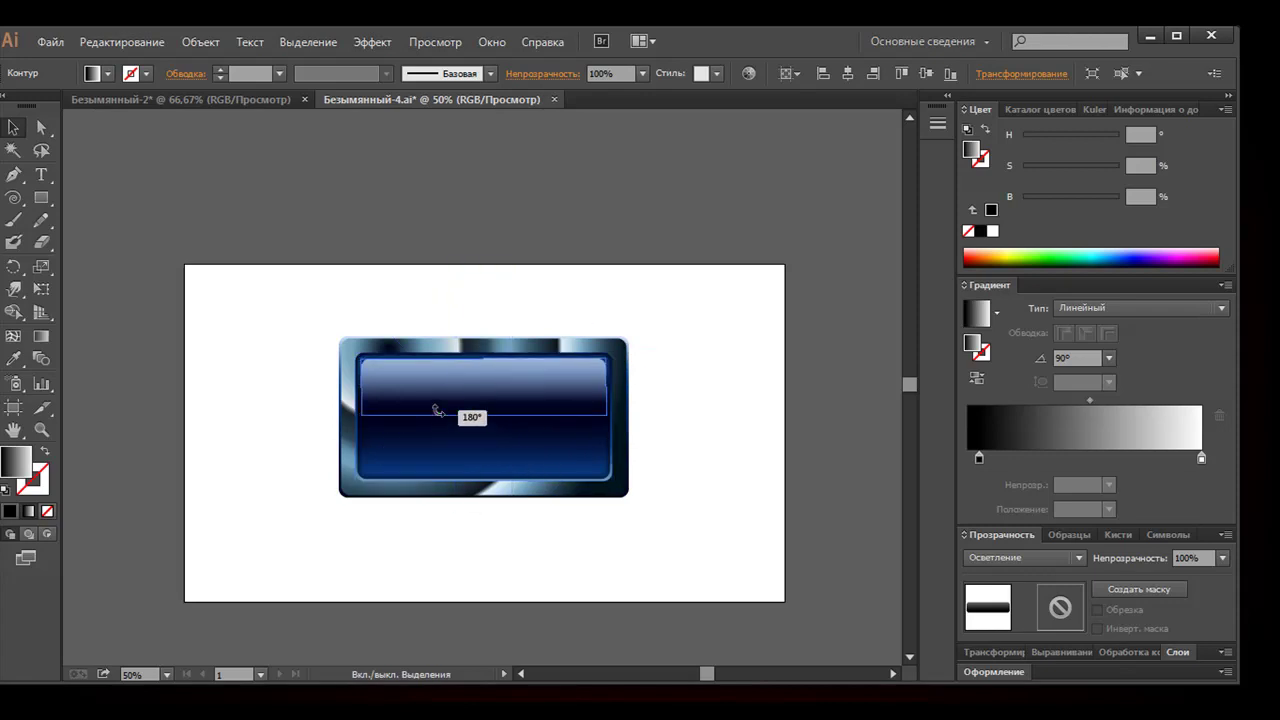
{"action": "left_click_drag", "start_coordinate": [471, 410], "coordinate": [471, 463]}
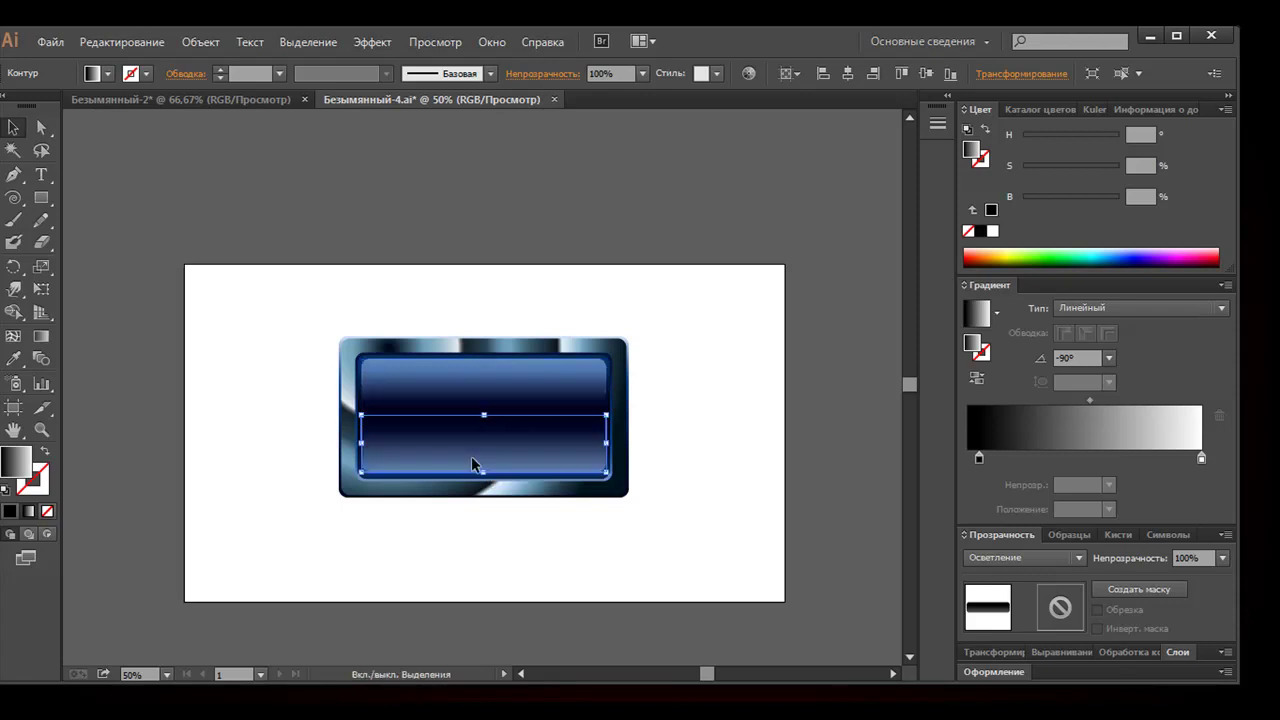
{"action": "left_click", "coordinate": [688, 477]}
{"action": "left_click", "coordinate": [585, 465]}
{"action": "key", "text": "ctrl+shift+a"}
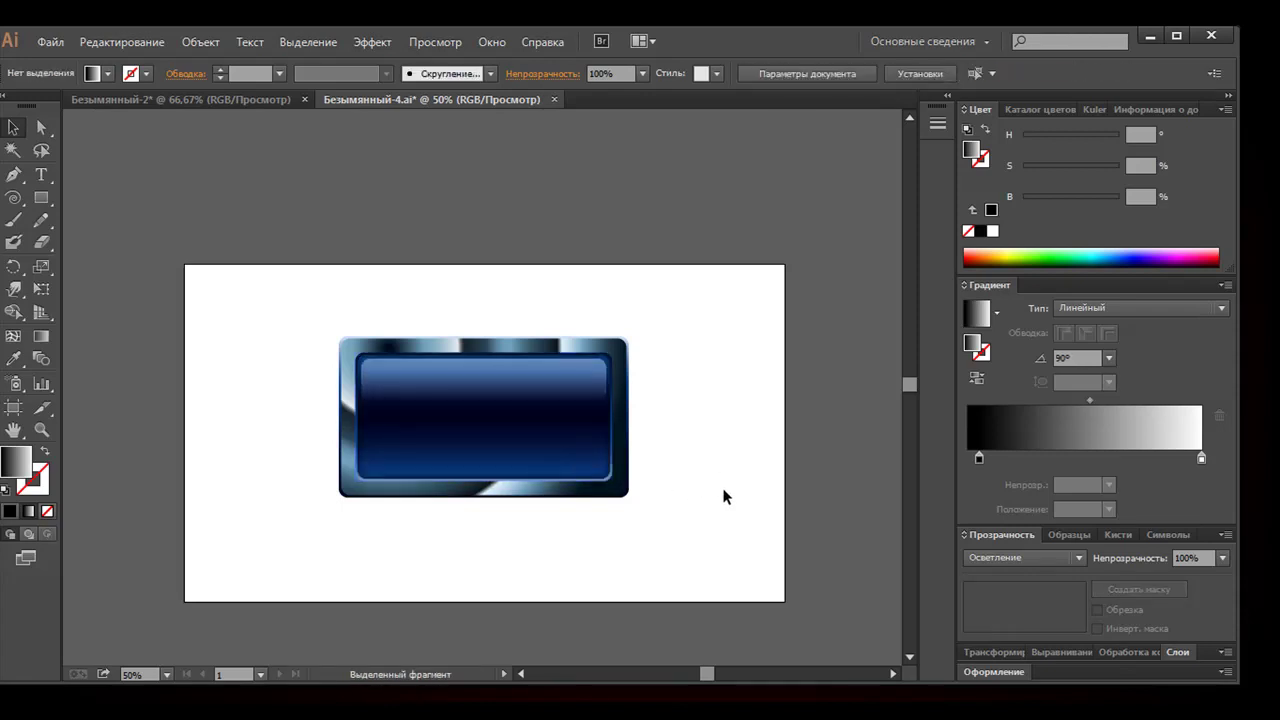
{"action": "key", "text": "ctrl+plus"}
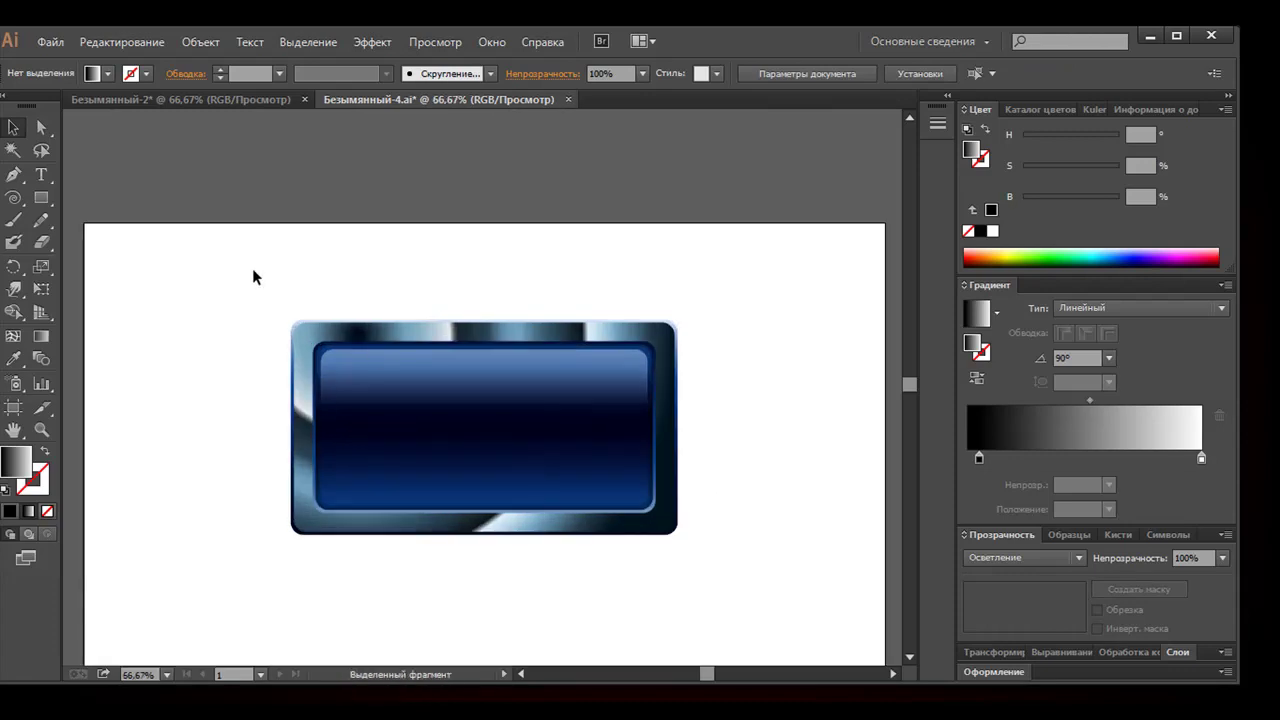
Move the whole blue button, frame and inner panel, up toward the top right
{"action": "left_click_drag", "start_coordinate": [250, 284], "coordinate": [699, 562]}
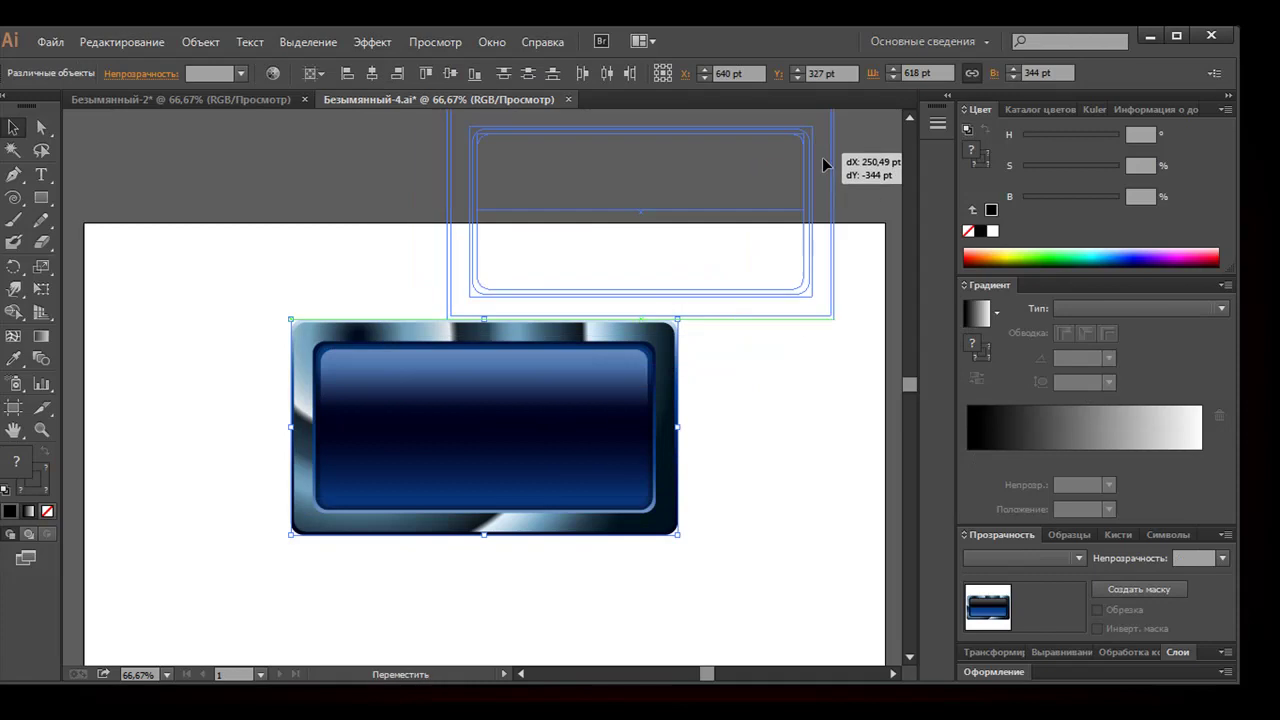
{"action": "left_click_drag", "start_coordinate": [670, 366], "coordinate": [826, 162]}
{"action": "key", "text": "ctrl+z"}
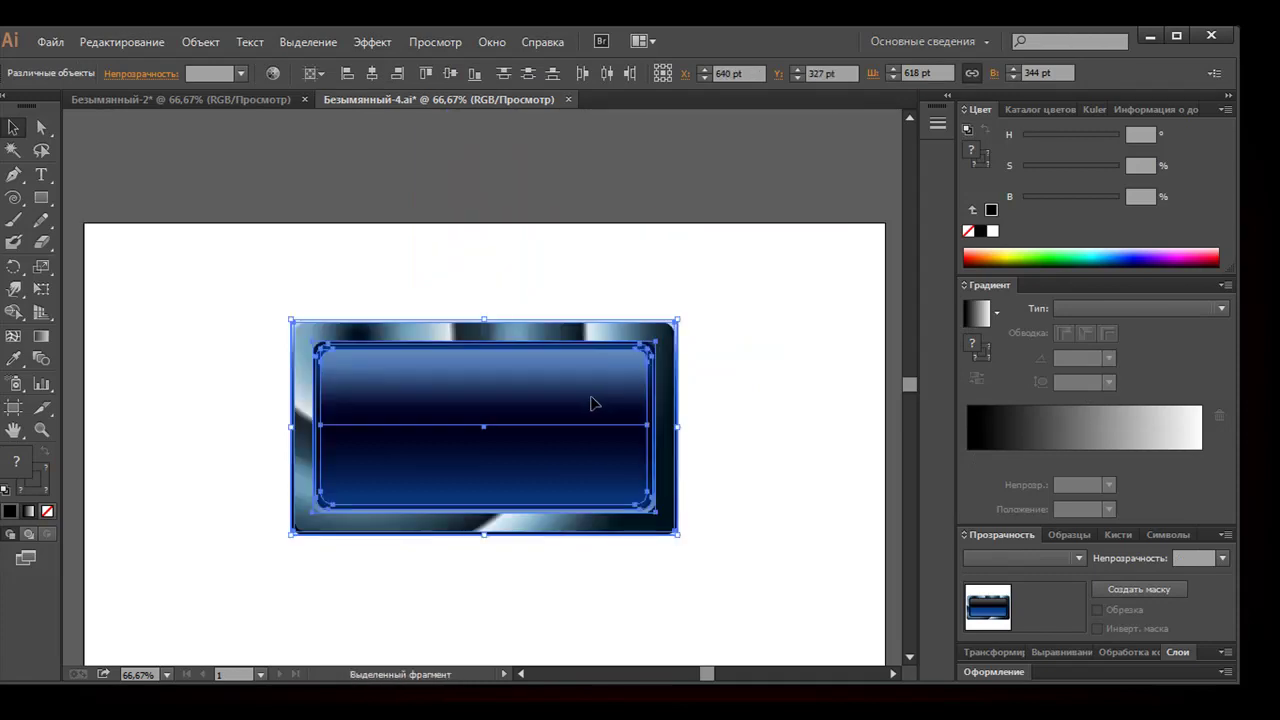
{"action": "left_click", "coordinate": [600, 405]}
{"action": "left_click_drag", "start_coordinate": [252, 285], "coordinate": [714, 590]}
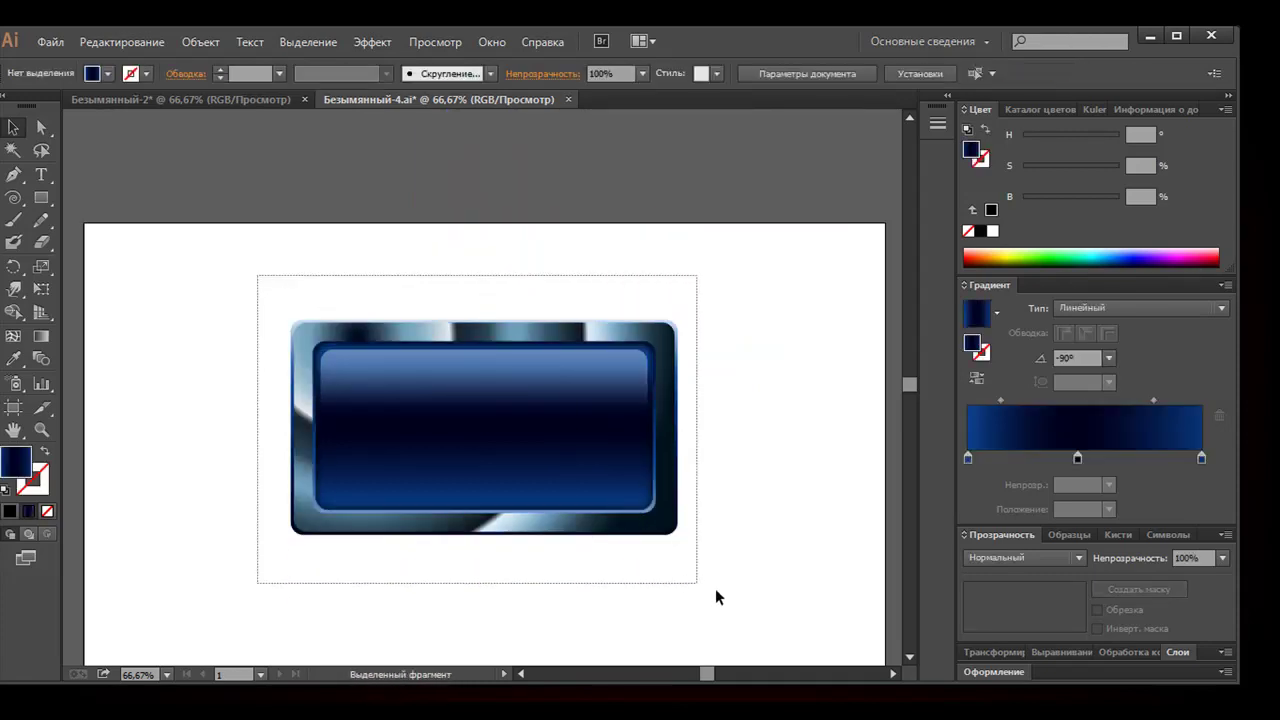
{"action": "left_click_drag", "start_coordinate": [660, 493], "coordinate": [875, 287]}
{"action": "left_click", "coordinate": [383, 428]}
Draw a square on the left of the artboard and rotate it 45° into a diamond
{"action": "left_click_drag", "start_coordinate": [44, 203], "coordinate": [89, 196]}
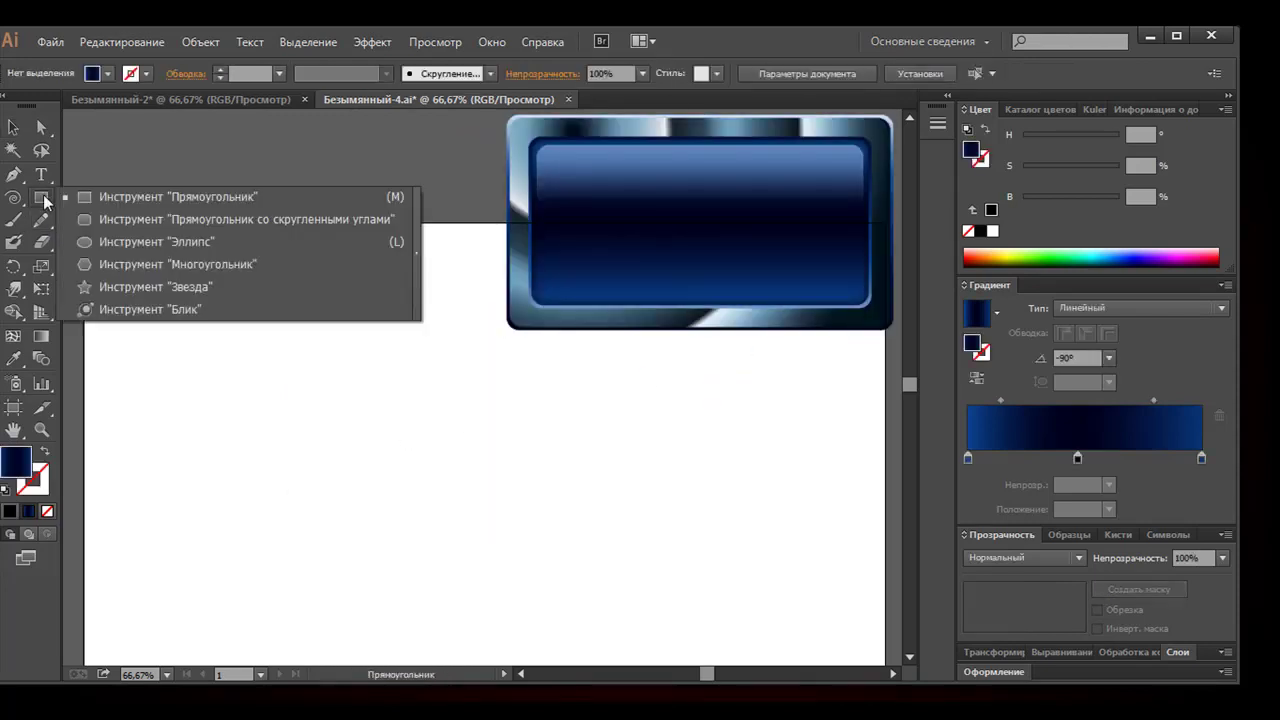
{"action": "left_click_drag", "start_coordinate": [267, 378], "coordinate": [424, 535]}
{"action": "key", "text": "v"}
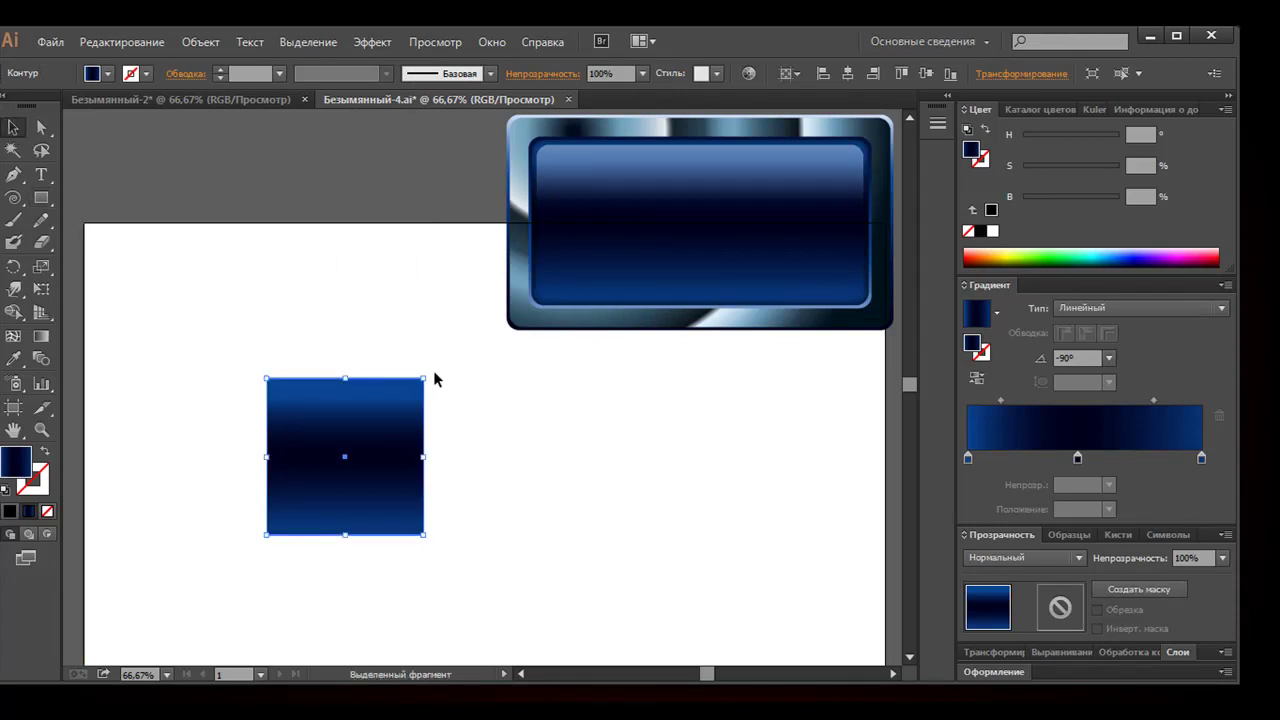
{"action": "left_click_drag", "start_coordinate": [432, 374], "coordinate": [447, 462]}
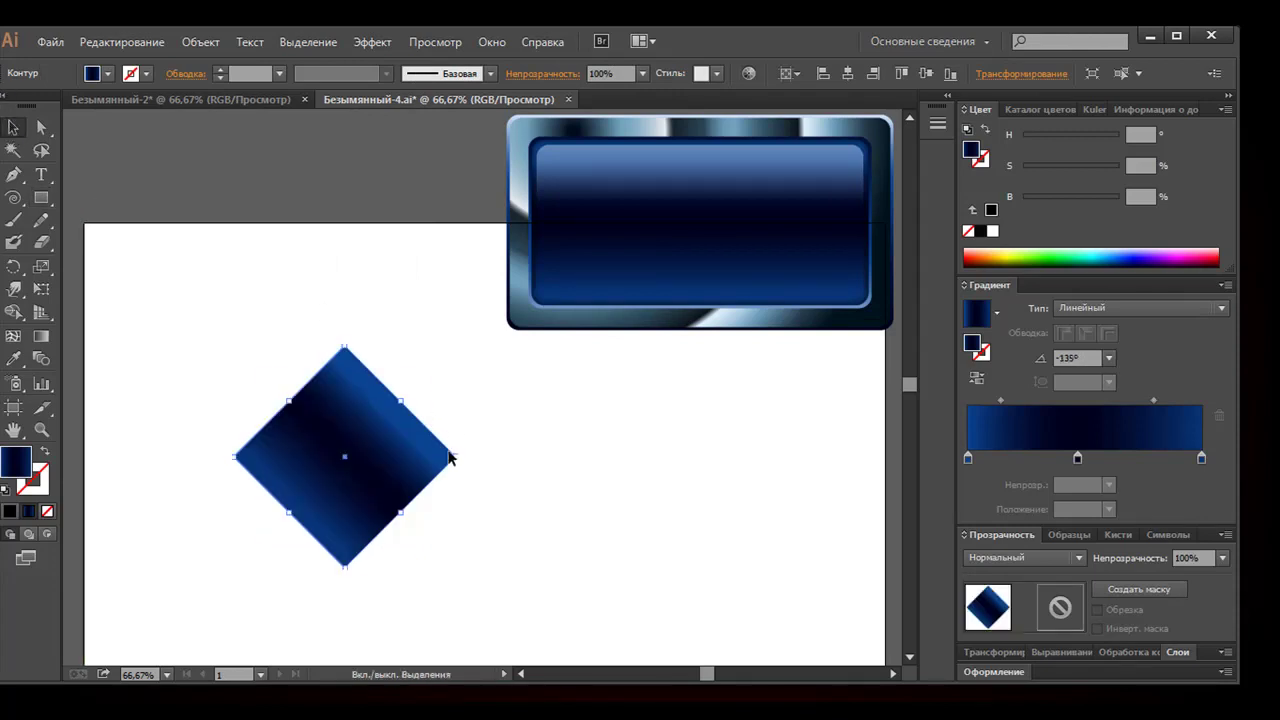
Fill the diamond with a black-to-white gradient, lightening the dark stop to grey
{"action": "left_click", "coordinate": [996, 314]}
{"action": "left_click", "coordinate": [950, 347]}
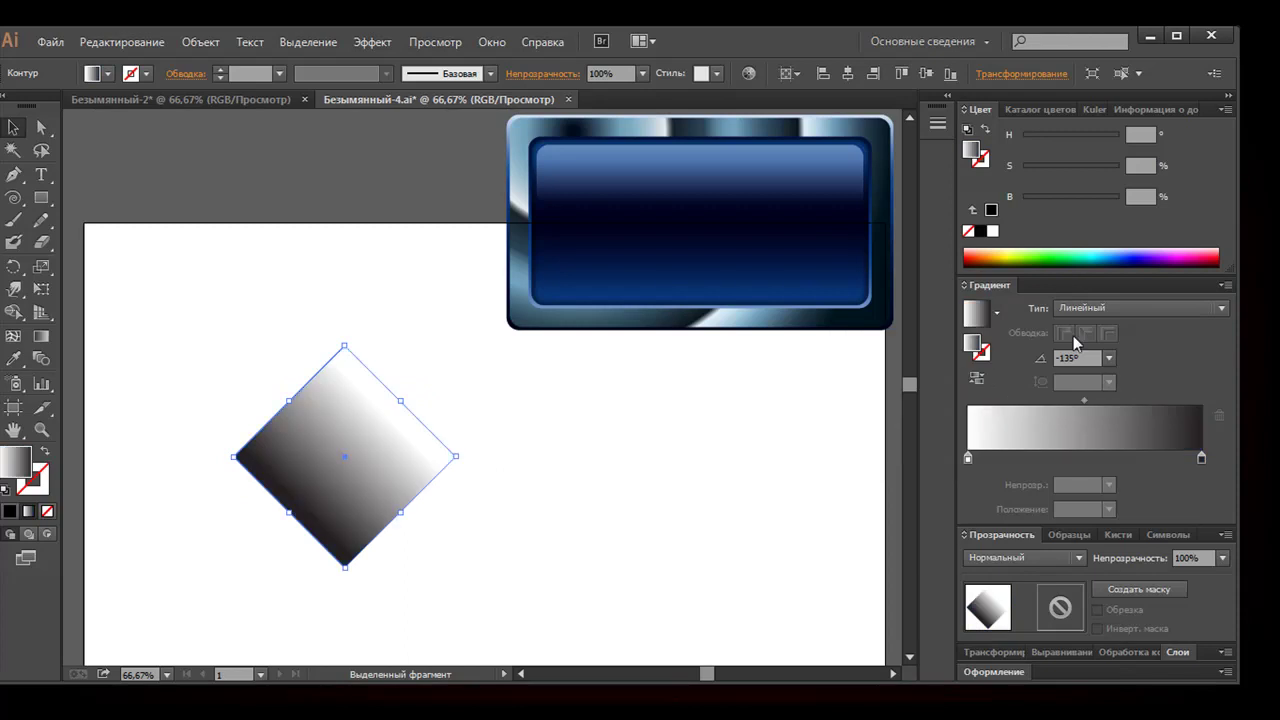
{"action": "left_click", "coordinate": [1201, 457]}
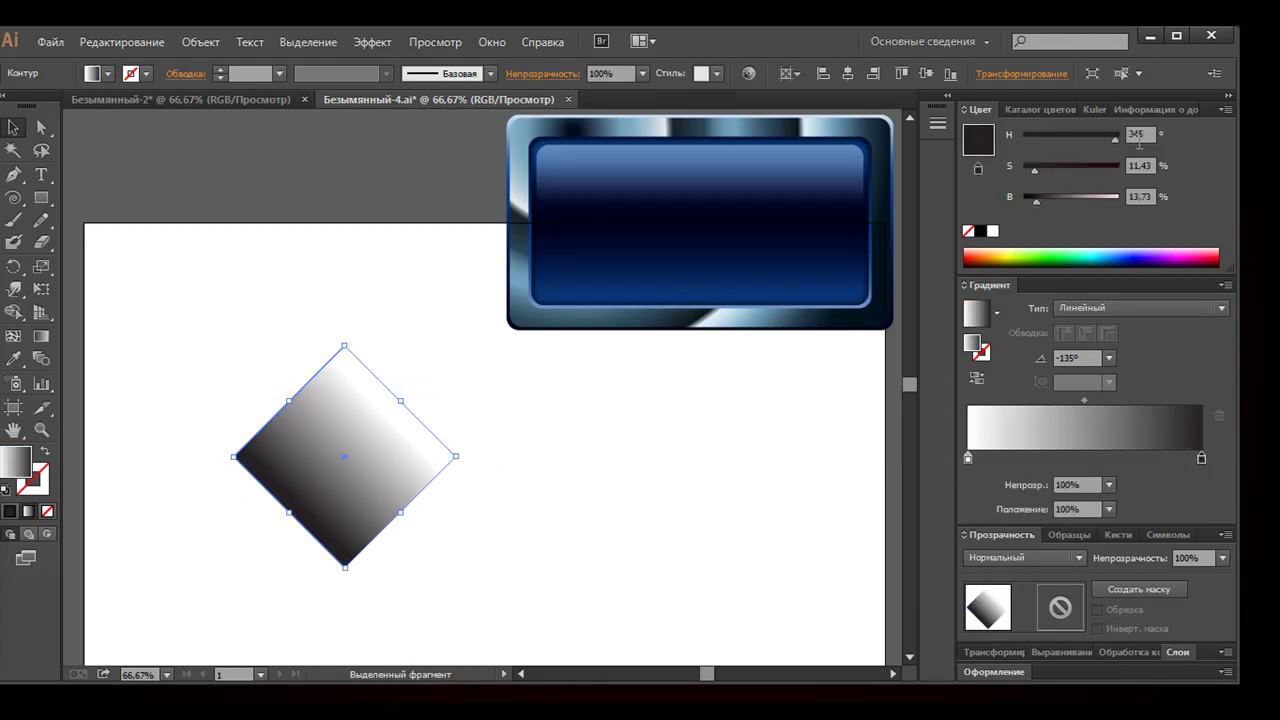
{"action": "left_click_drag", "start_coordinate": [1040, 202], "coordinate": [1079, 202]}
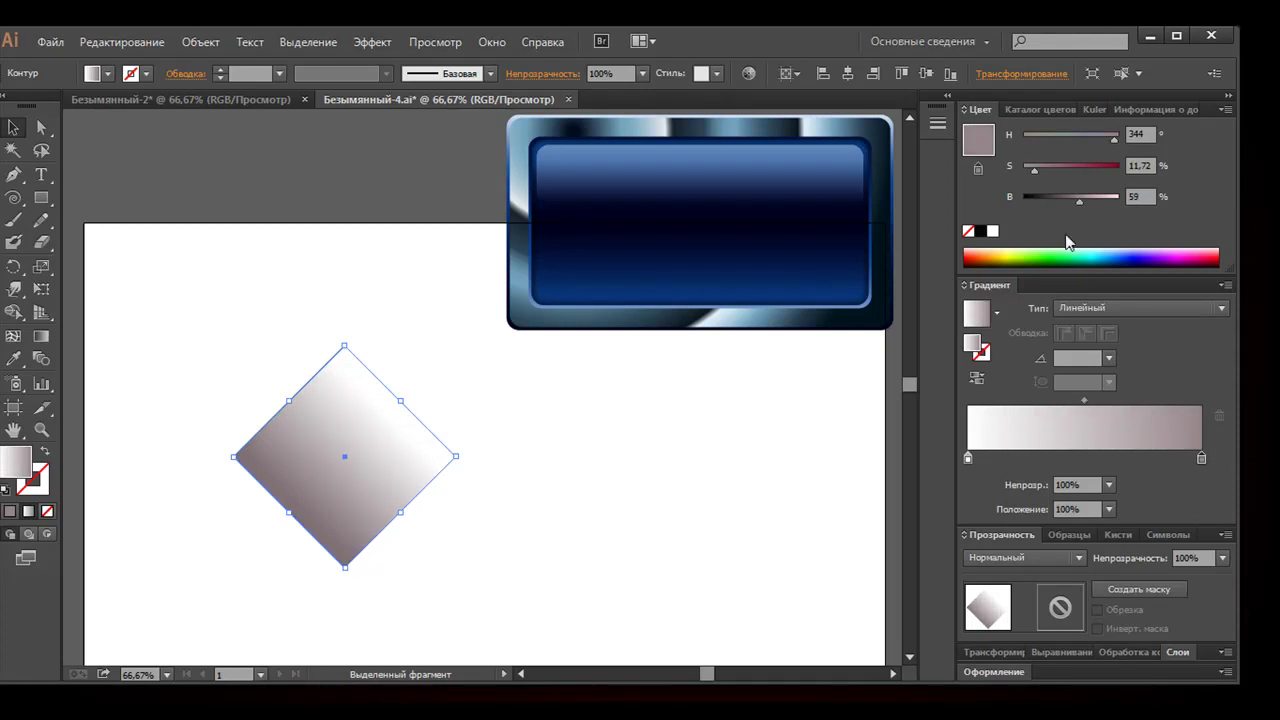
{"action": "left_click", "coordinate": [968, 457]}
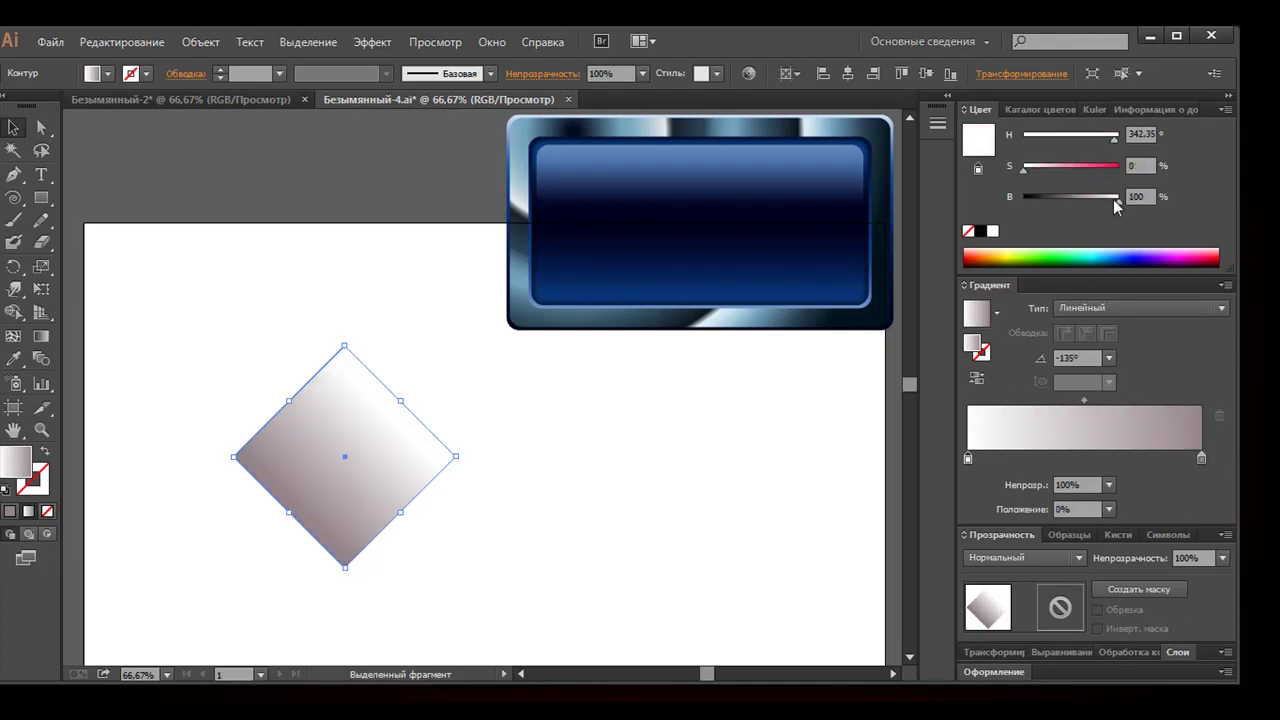
{"action": "left_click_drag", "start_coordinate": [1115, 202], "coordinate": [1114, 201]}
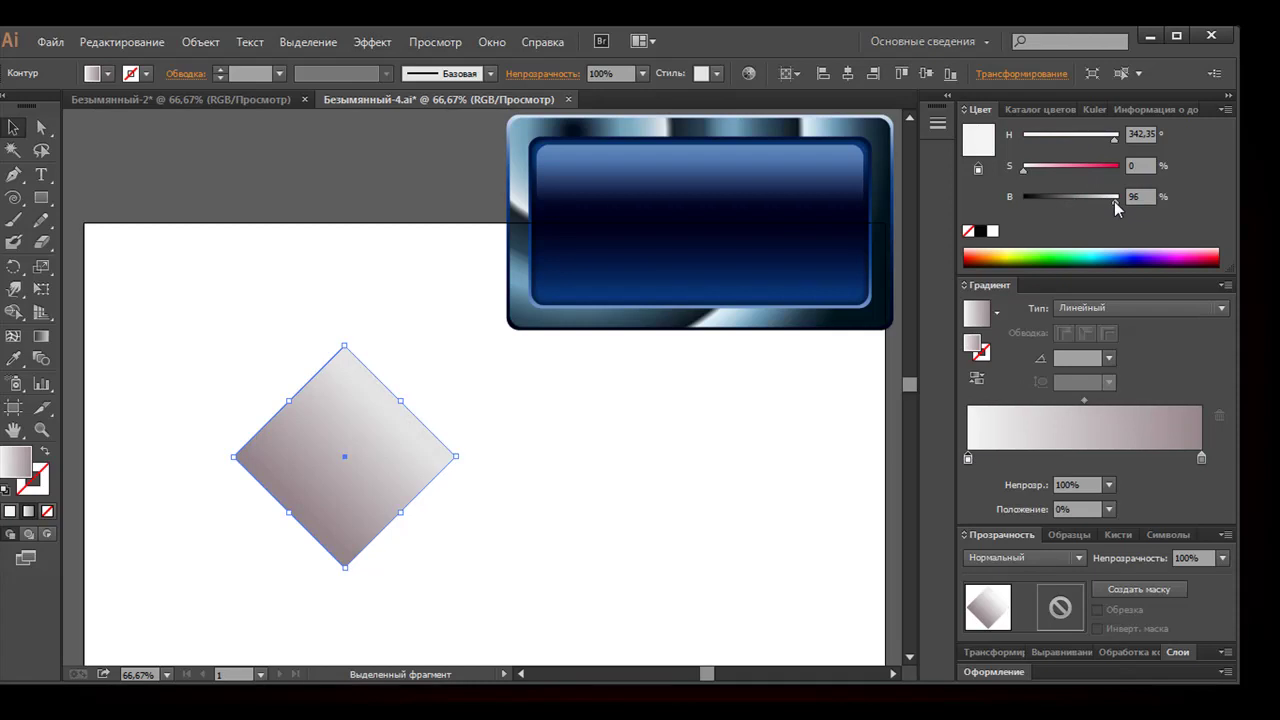
Redraw the diamond's gradient to run roughly top to bottom at -82.2°
{"action": "left_click", "coordinate": [42, 337]}
{"action": "left_click_drag", "start_coordinate": [313, 350], "coordinate": [369, 541]}
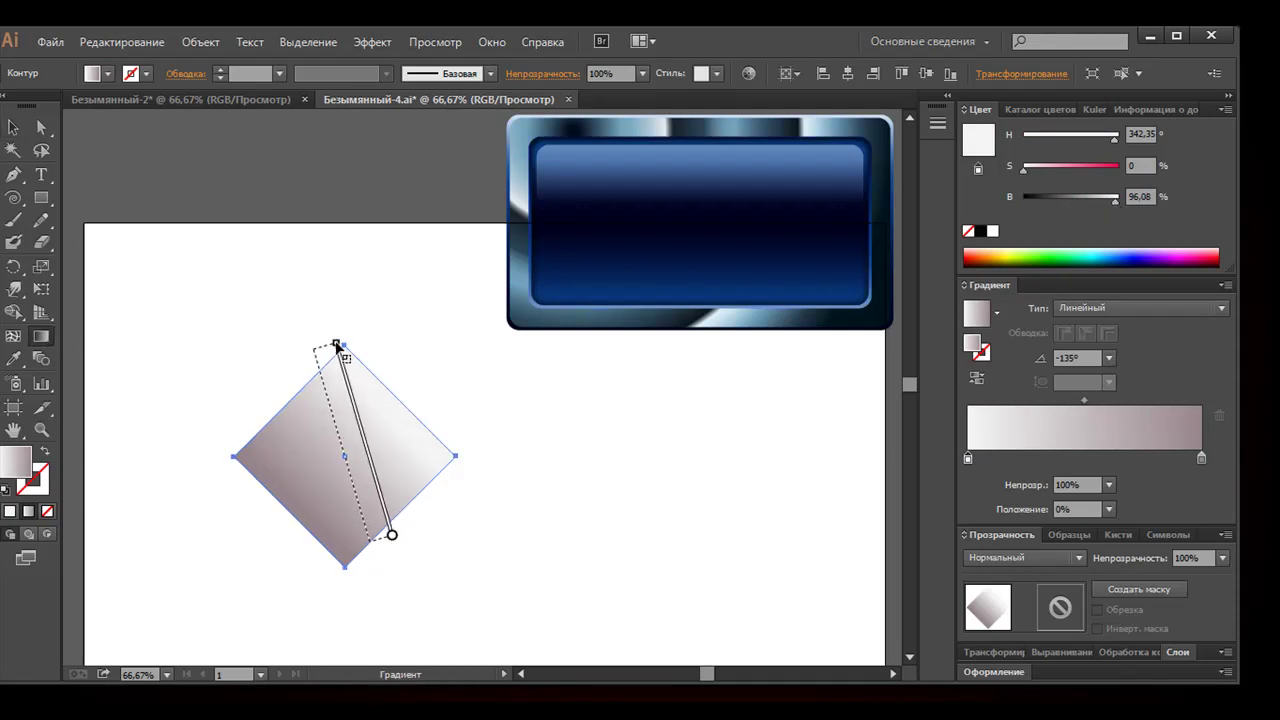
{"action": "left_click_drag", "start_coordinate": [345, 398], "coordinate": [360, 563]}
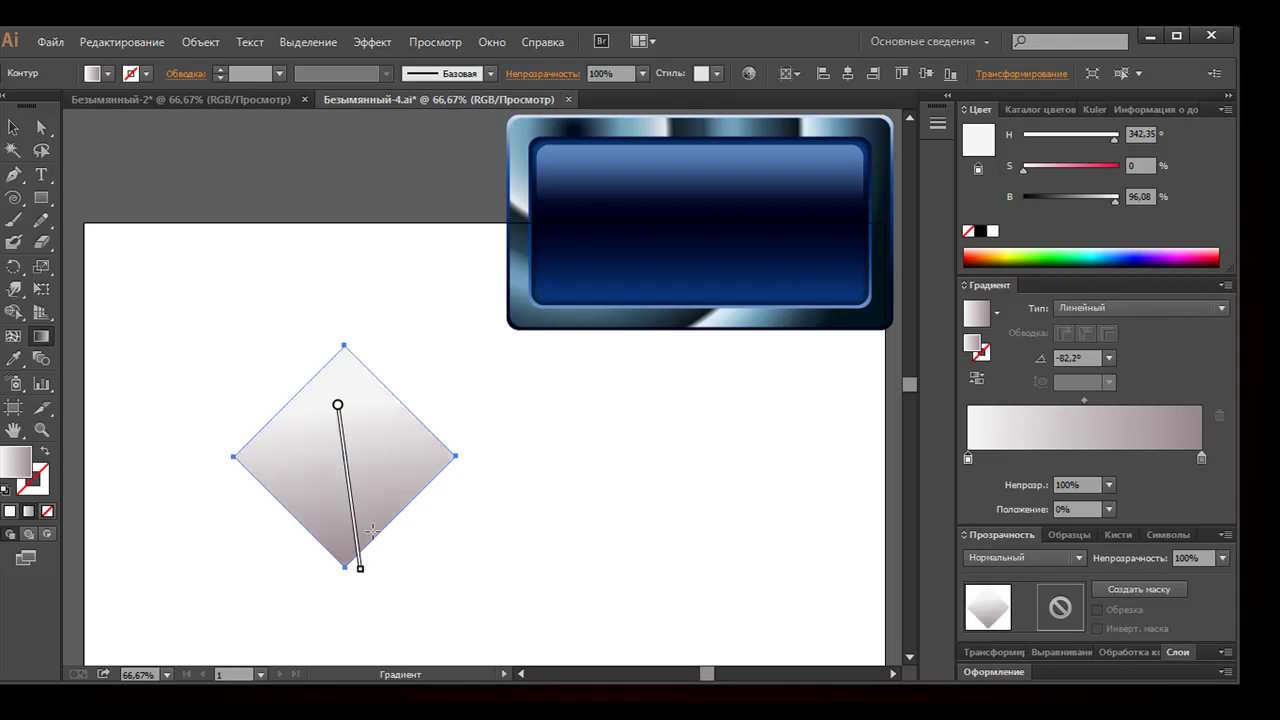
{"action": "mouse_move", "coordinate": [354, 500]}
{"action": "left_mouse_down"}
{"action": "mouse_move", "coordinate": [386, 557]}
{"action": "mouse_move", "coordinate": [362, 540]}
{"action": "left_mouse_up"}
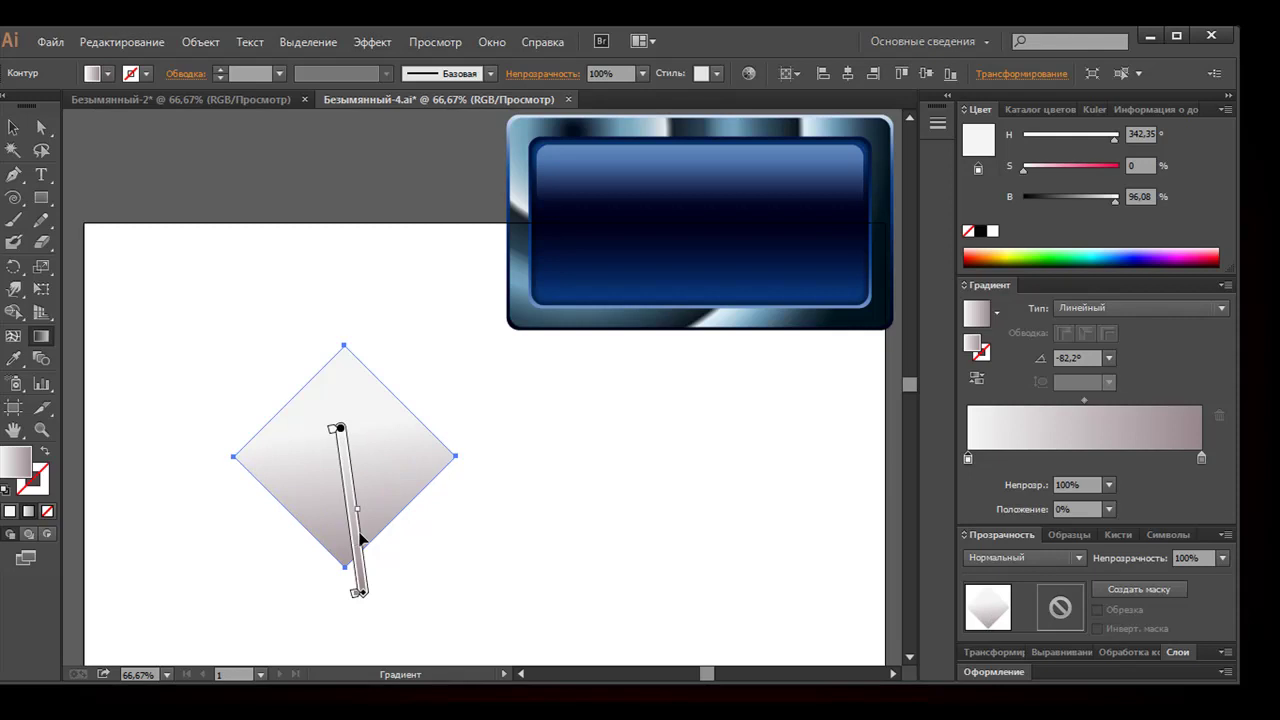
Lighten the darker gradient stop to a neutral light grey without pink tint
{"action": "left_click", "coordinate": [1201, 458]}
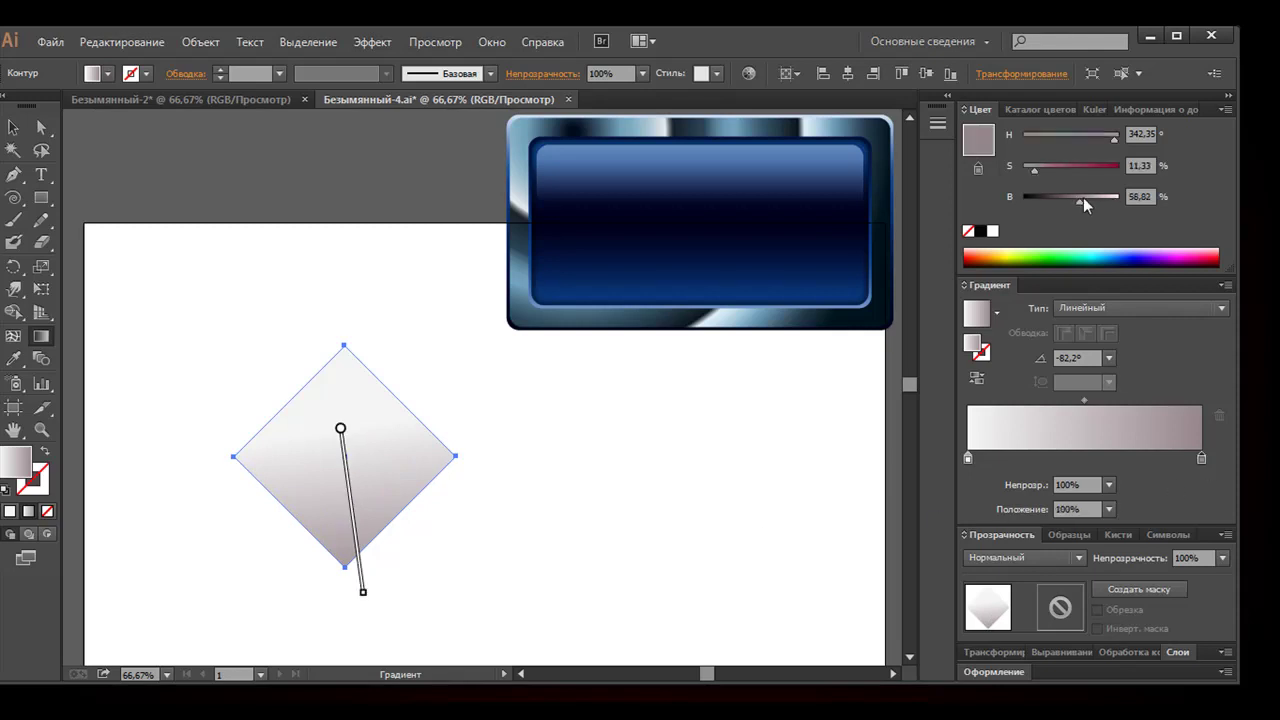
{"action": "left_click_drag", "start_coordinate": [1083, 199], "coordinate": [1095, 200]}
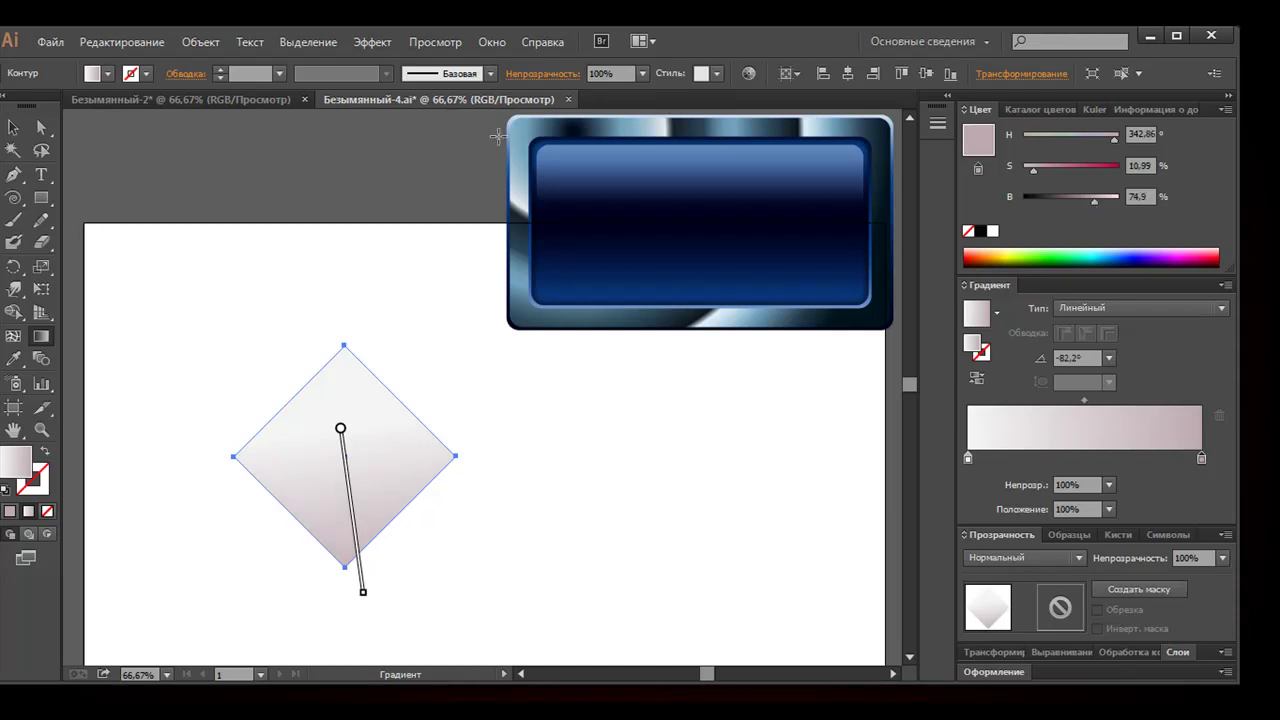
{"action": "left_click_drag", "start_coordinate": [1033, 172], "coordinate": [1027, 171]}
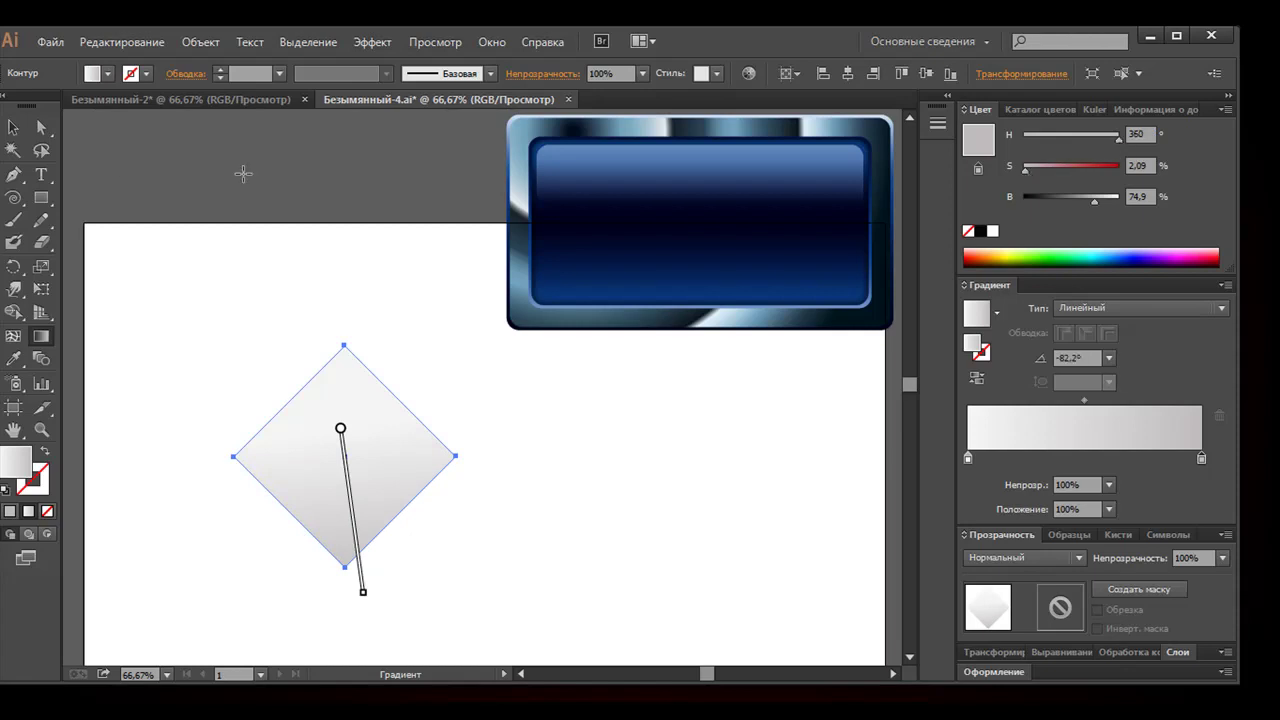
{"action": "left_click", "coordinate": [13, 127]}
{"action": "left_click", "coordinate": [304, 222]}
Move the blue framed banner higher, above the page
{"action": "key", "text": "ctrl+minus"}
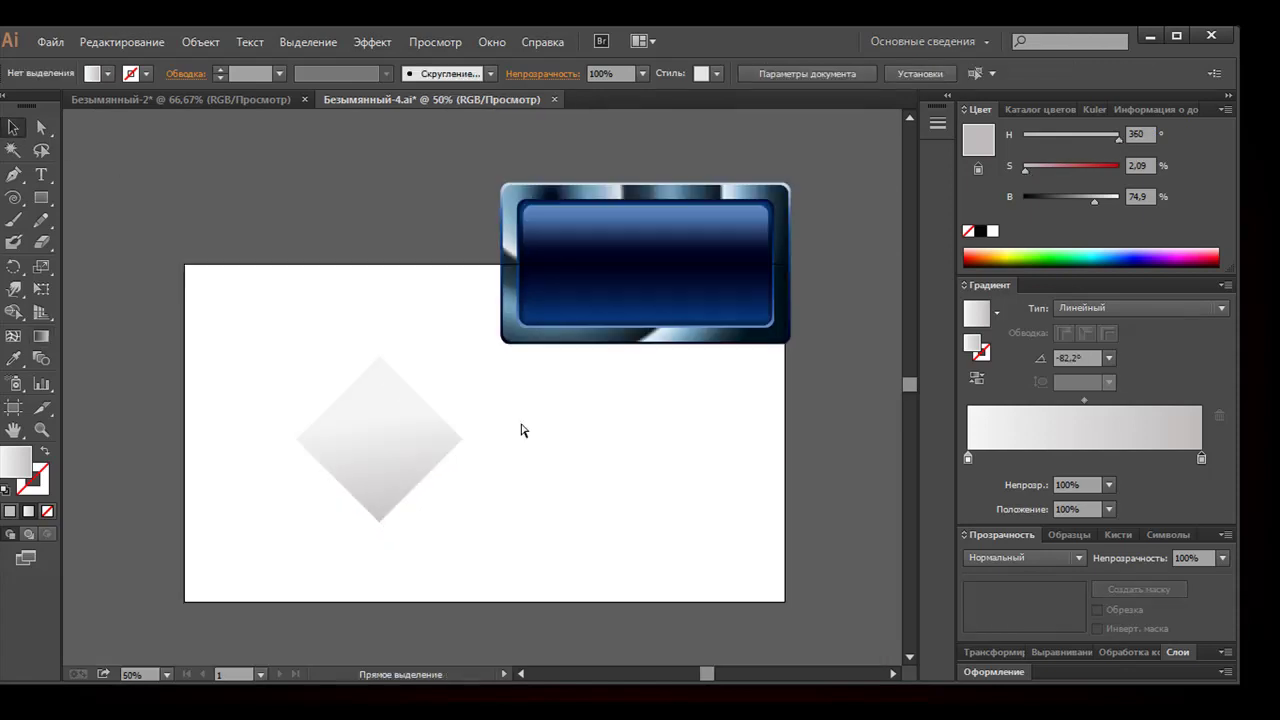
{"action": "left_click_drag", "start_coordinate": [474, 152], "coordinate": [801, 343]}
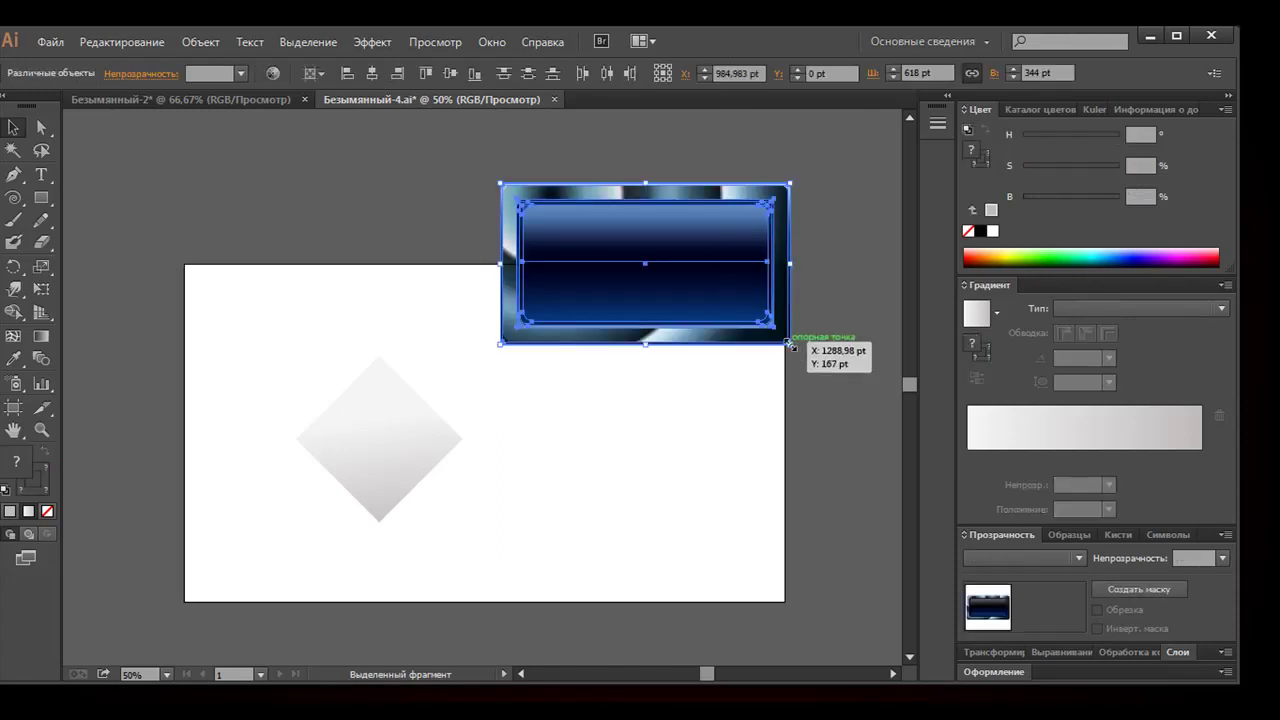
{"action": "left_click_drag", "start_coordinate": [698, 288], "coordinate": [696, 190]}
Resize the grey gradient diamond to 100 × 100 pt and nudge it slightly up-left
{"action": "left_click", "coordinate": [373, 462]}
{"action": "left_click", "coordinate": [993, 79]}
{"action": "key", "text": "Tab"}
{"action": "type", "text": "100"}
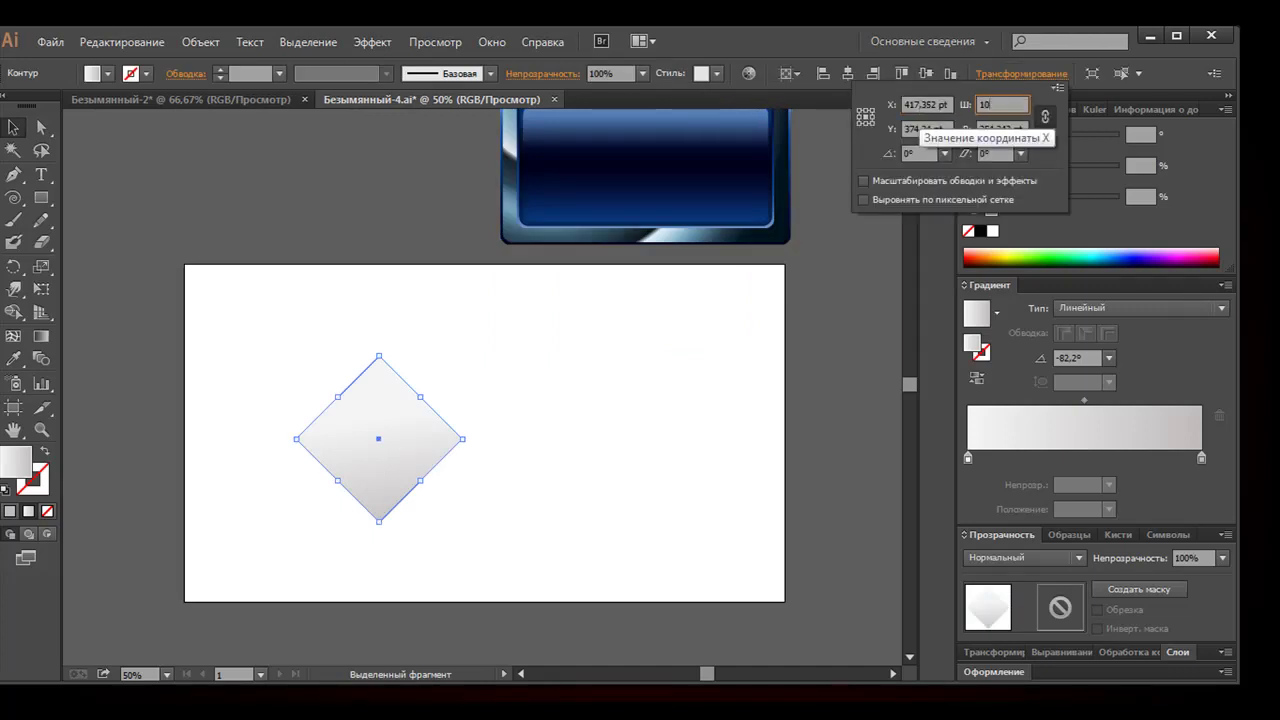
{"action": "key", "text": "Tab"}
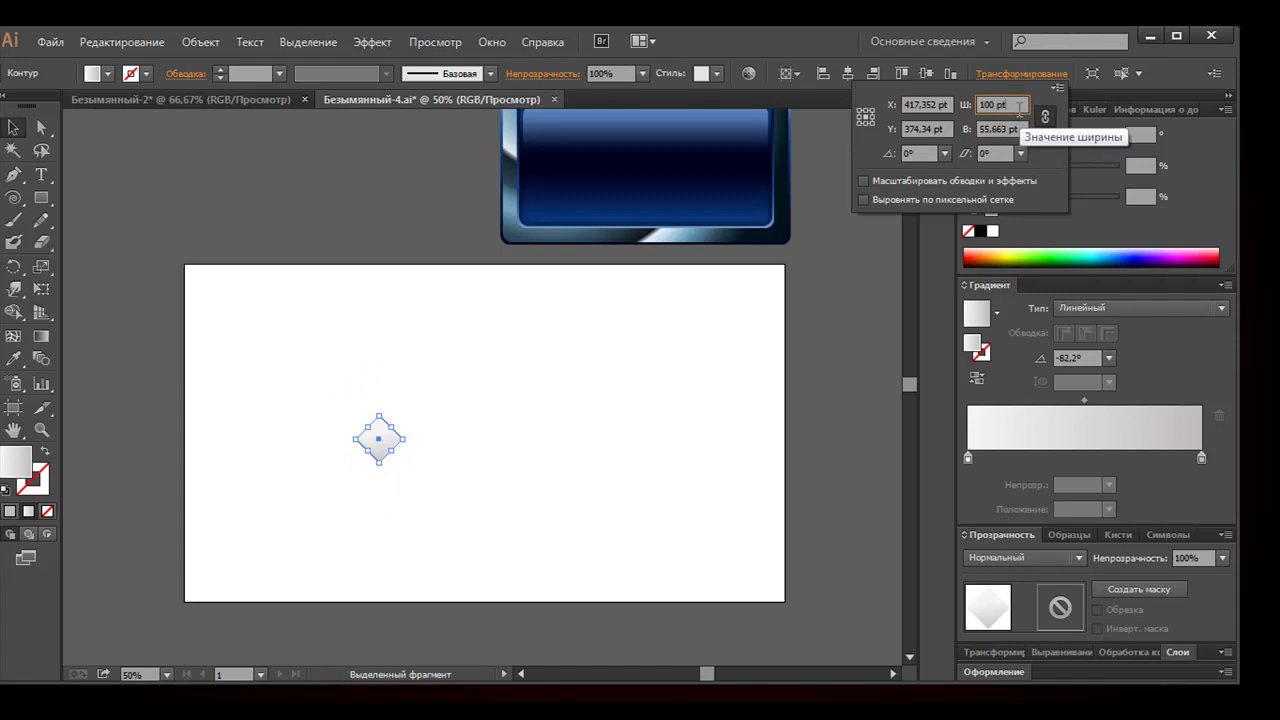
{"action": "left_click", "coordinate": [1000, 129]}
{"action": "type", "text": "100"}
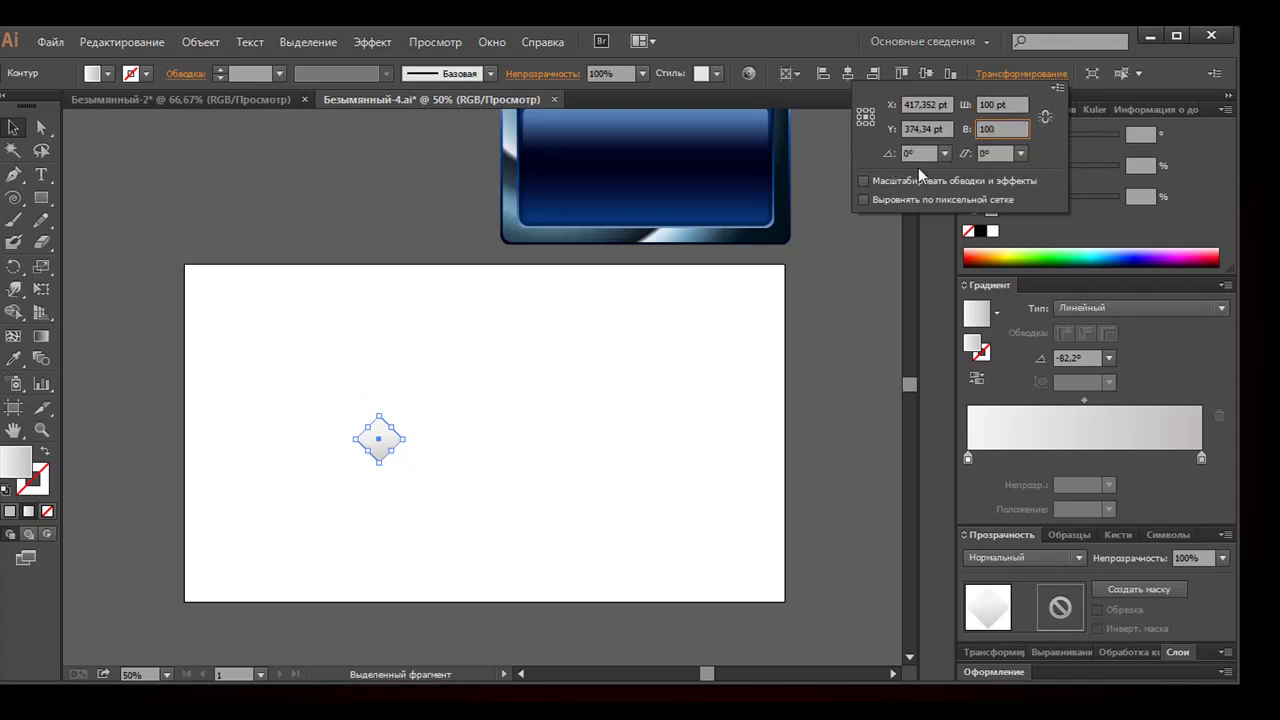
{"action": "key", "text": "Tab"}
{"action": "key", "text": "Return"}
{"action": "left_click_drag", "start_coordinate": [386, 438], "coordinate": [381, 414]}
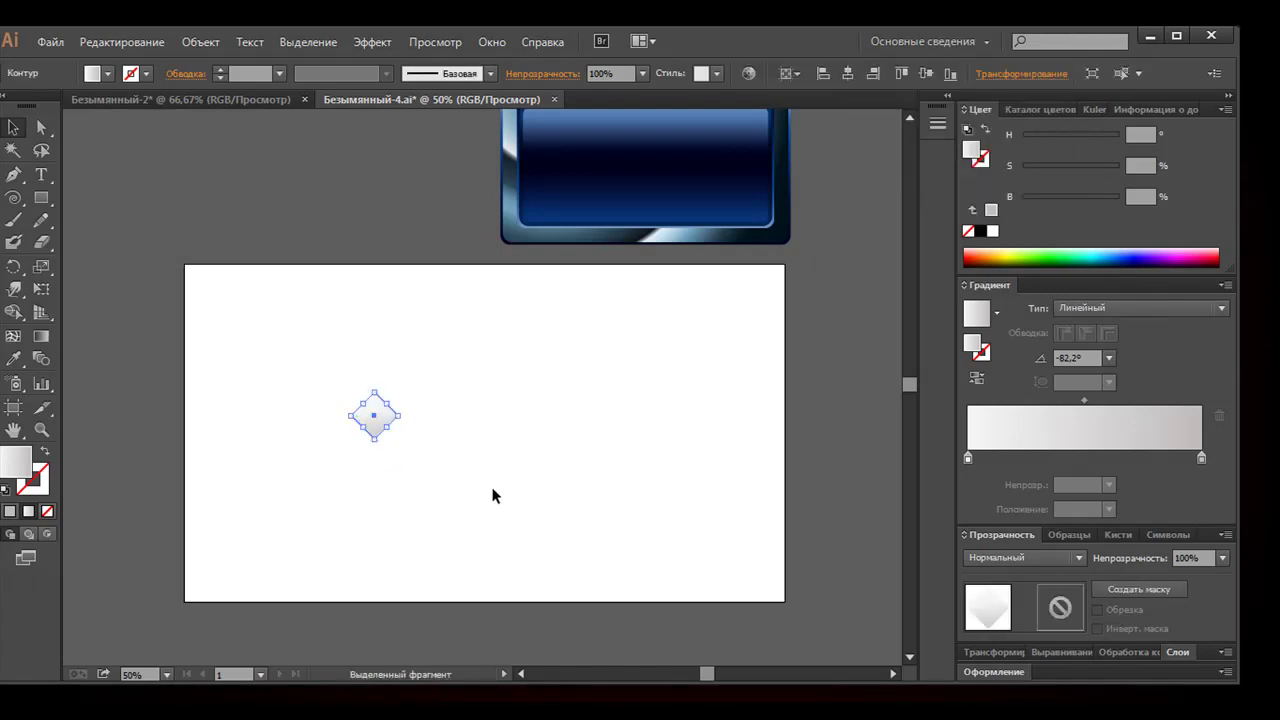
{"action": "left_click", "coordinate": [557, 435]}
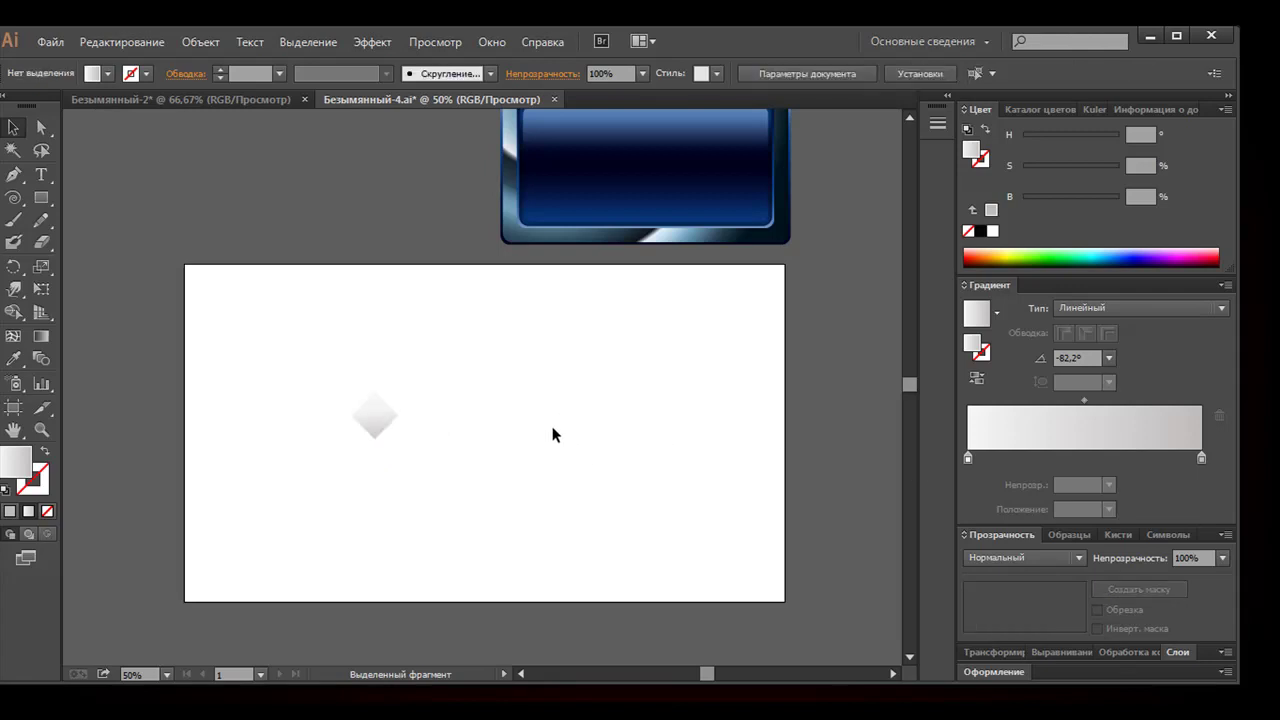
{"action": "key", "text": "ctrl+plus"}
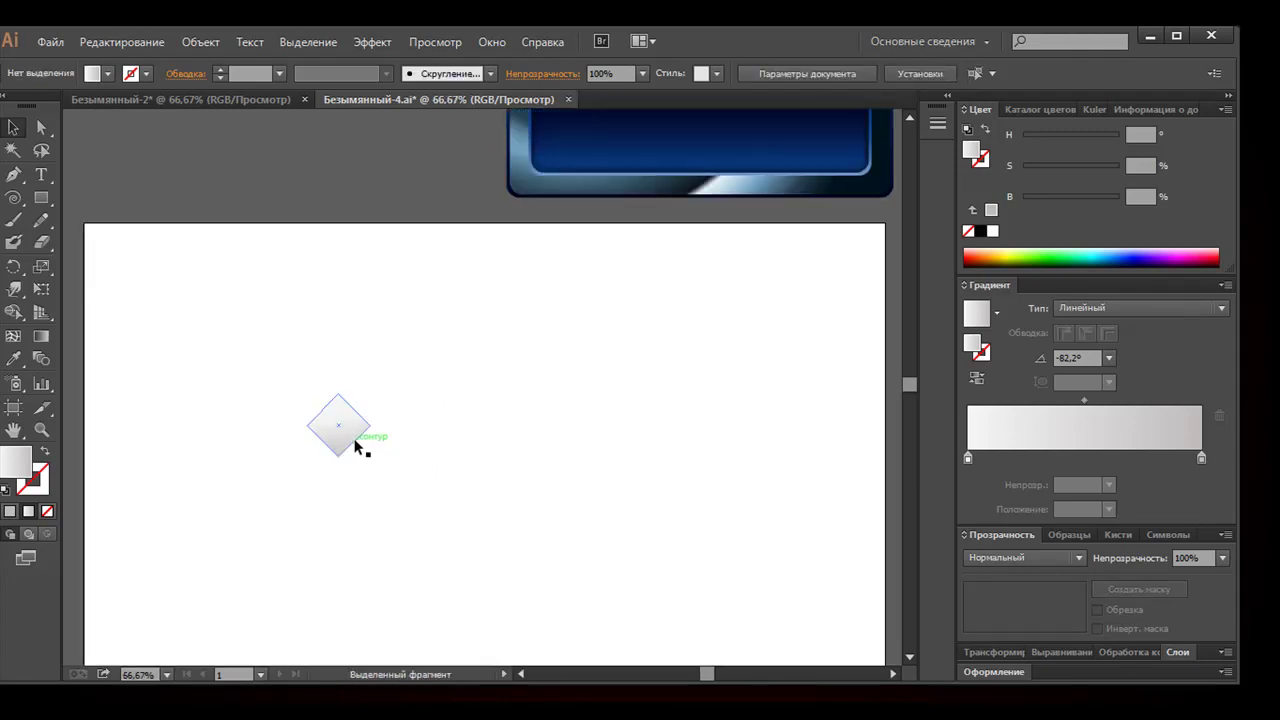
Copy the diamond 100 pt to the right using Move with 0 vertical offset
{"action": "left_click", "coordinate": [356, 446]}
{"action": "left_click", "coordinate": [186, 47]}
{"action": "mouse_move", "coordinate": [258, 63]}
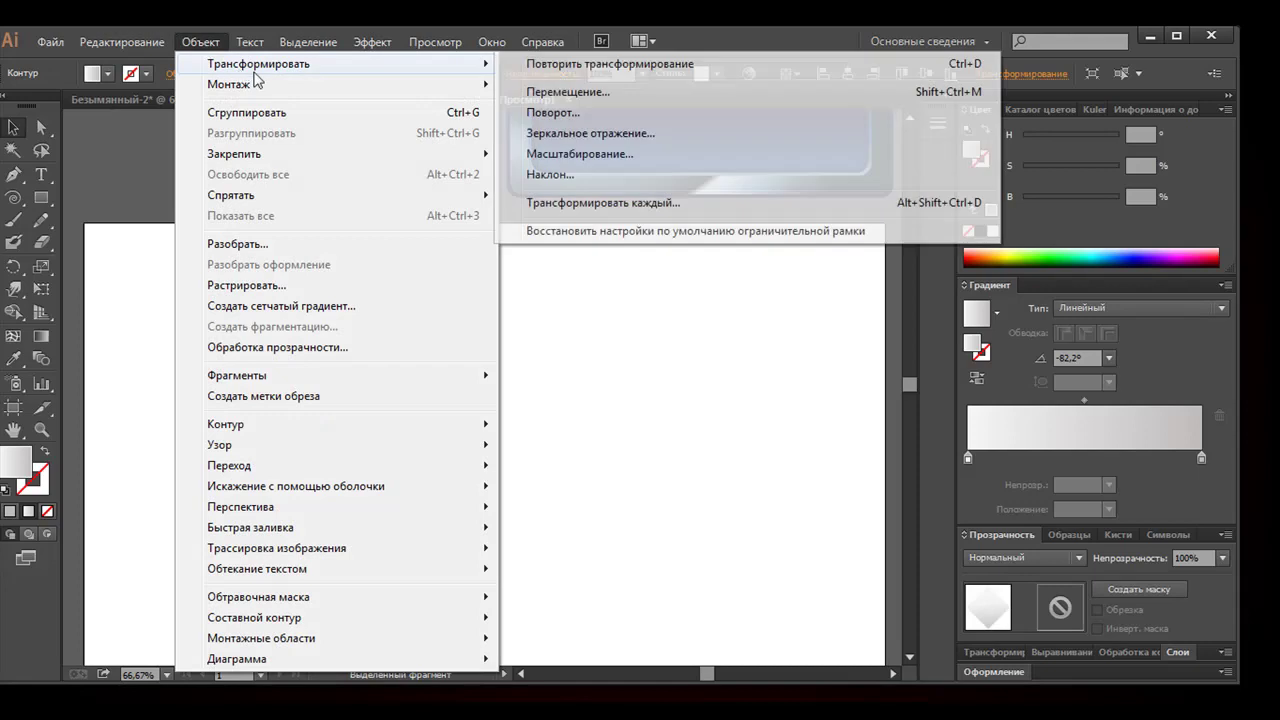
{"action": "left_click", "coordinate": [560, 90]}
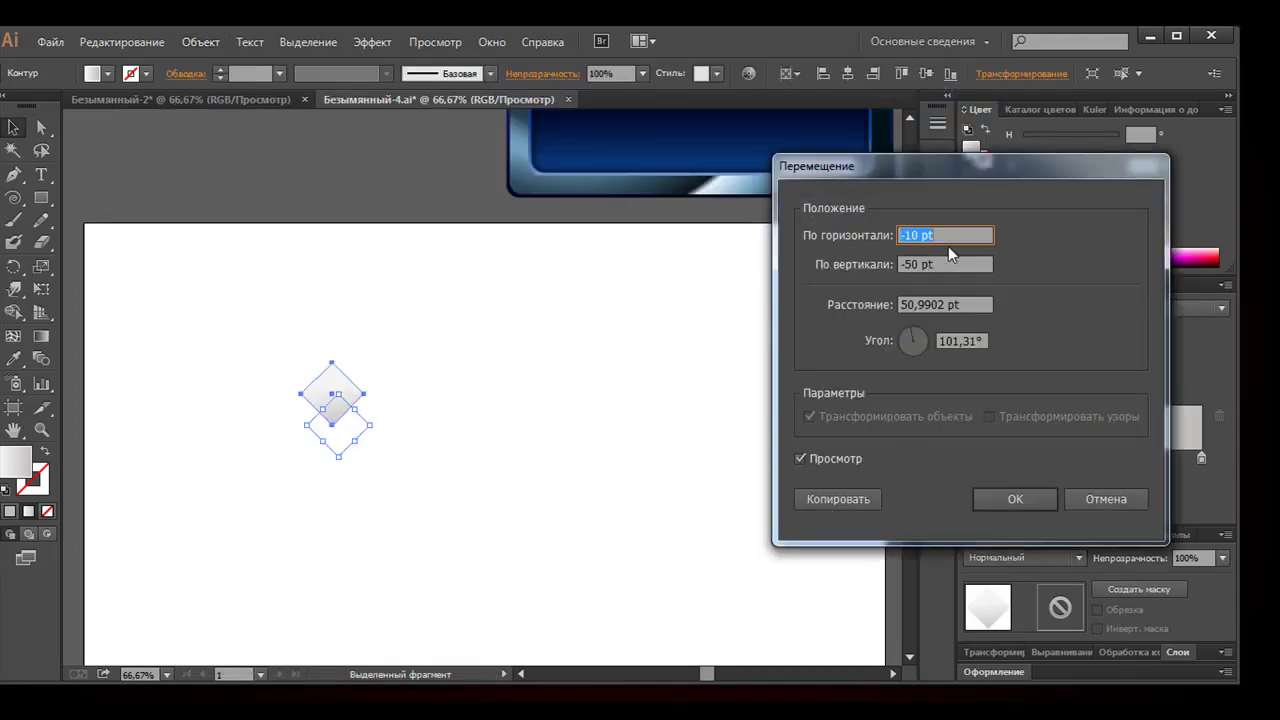
{"action": "type", "text": "10"}
{"action": "key", "text": "Tab"}
{"action": "type", "text": "0"}
{"action": "left_click", "coordinate": [821, 499]}
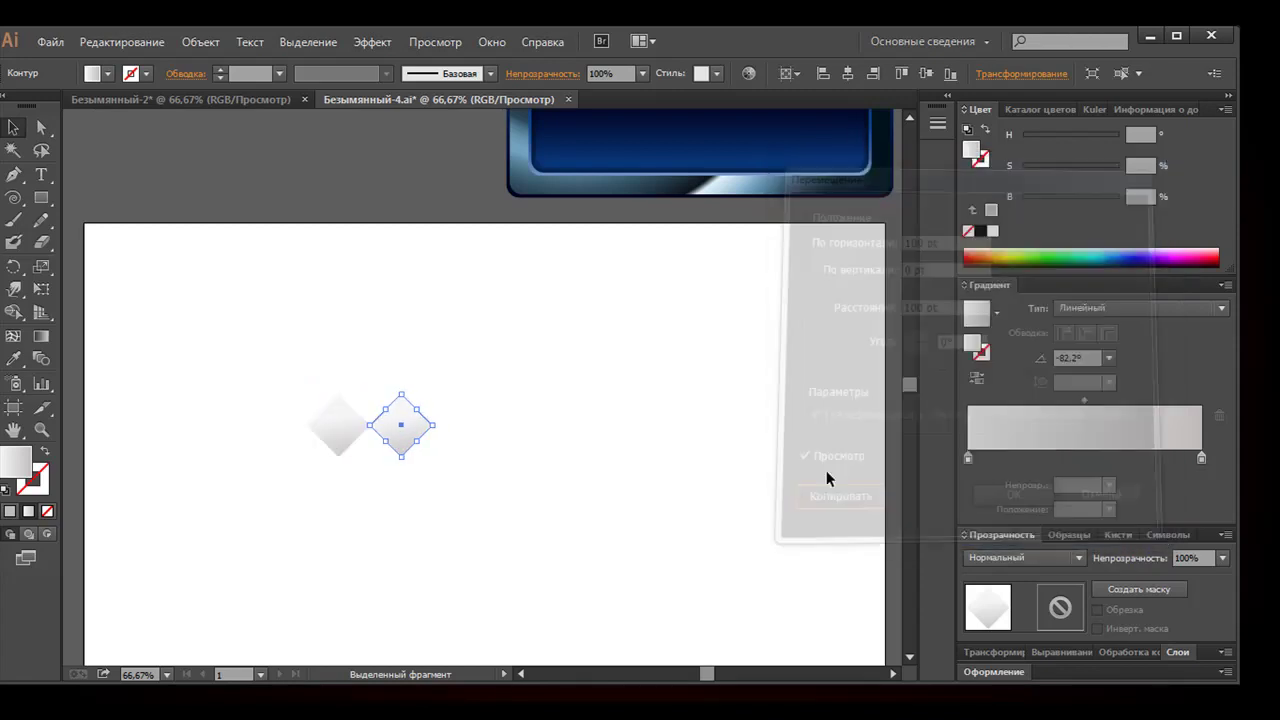
Repeat the copy with Ctrl+D to extend the row, then select the whole row
{"action": "key", "text": "ctrl+d"}
{"action": "key", "text": "ctrl+d"}
{"action": "key", "text": "ctrl+d"}
{"action": "key", "text": "ctrl+d"}
{"action": "key", "text": "ctrl+d"}
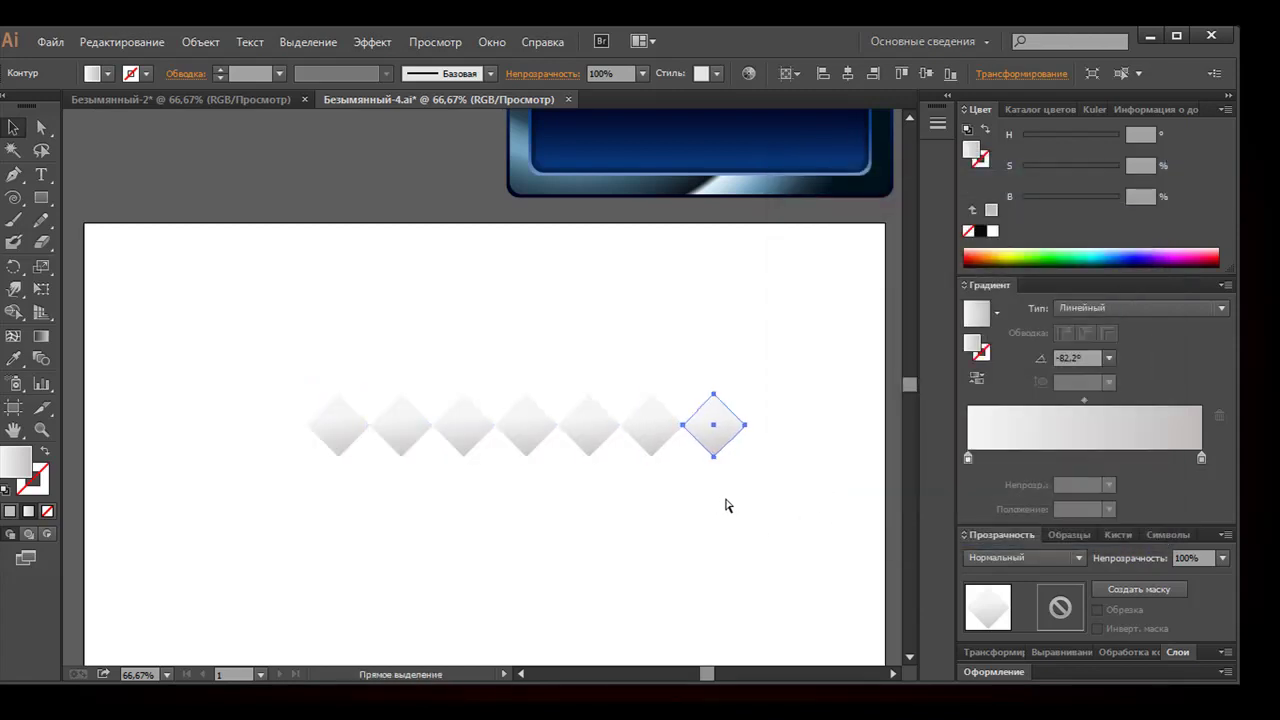
{"action": "key", "text": "ctrl+d"}
{"action": "key", "text": "ctrl+d"}
{"action": "key", "text": "ctrl+d"}
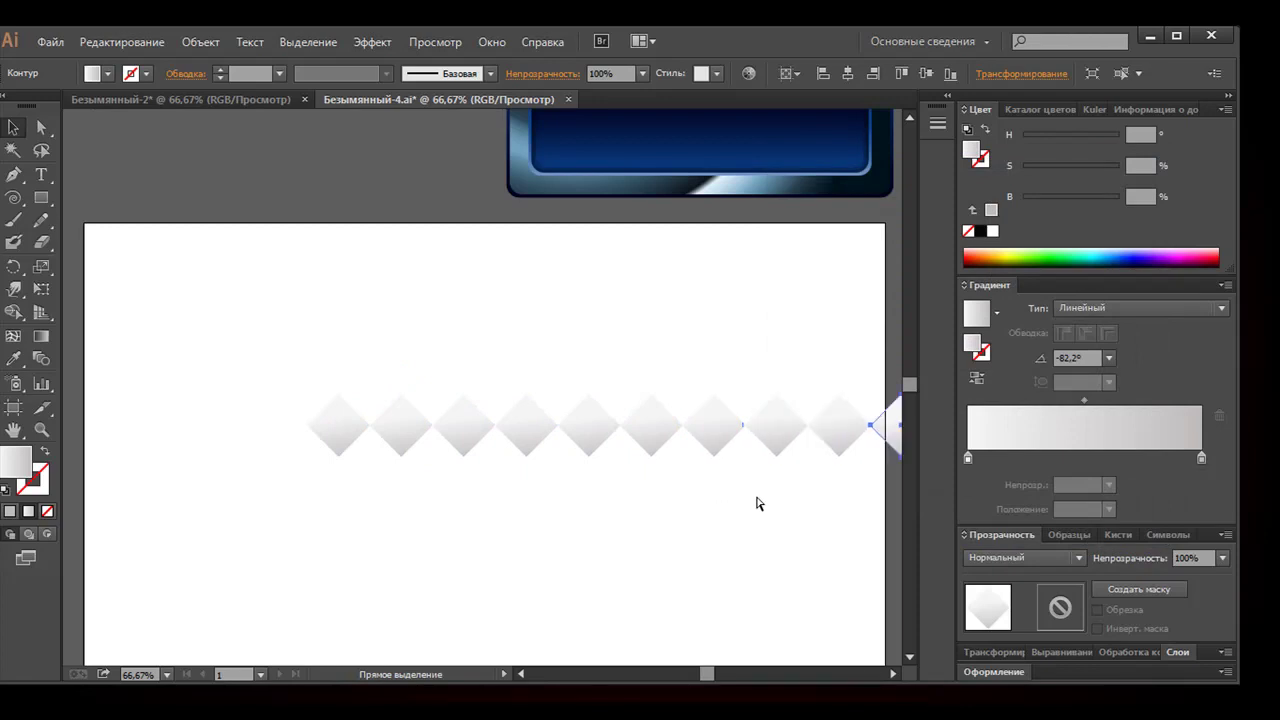
{"action": "left_click", "coordinate": [893, 678]}
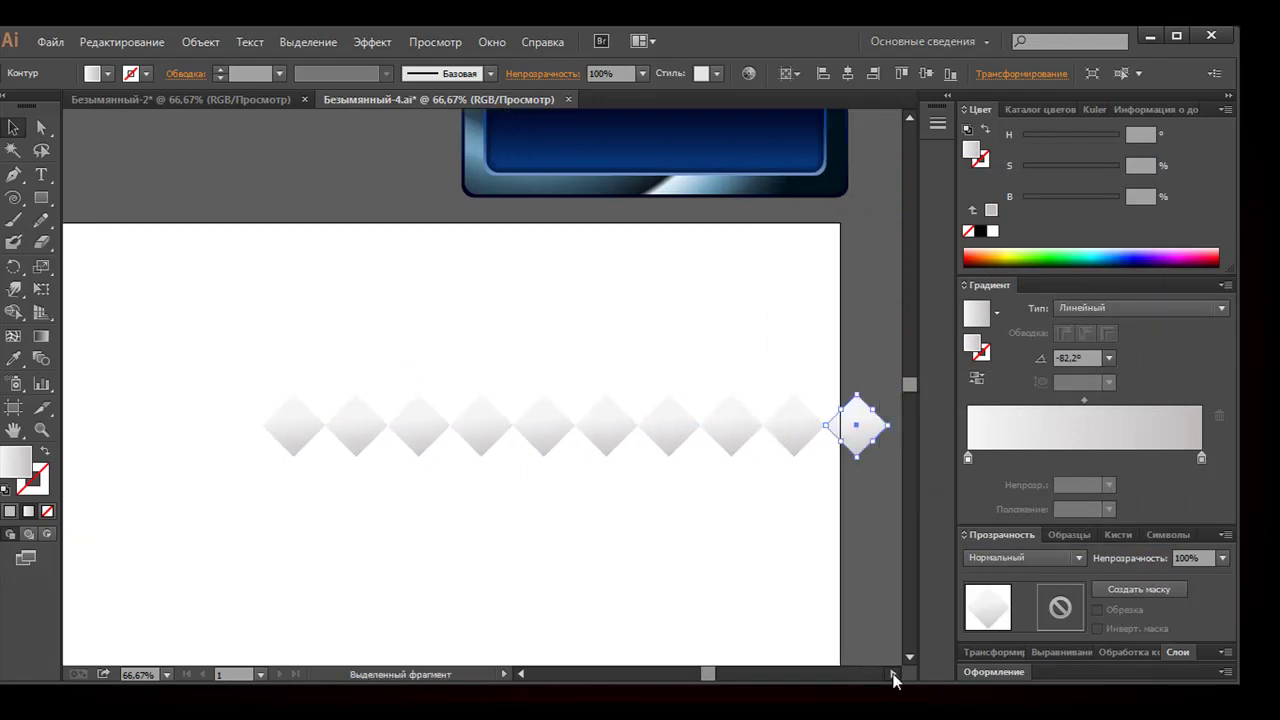
{"action": "left_click", "coordinate": [371, 523]}
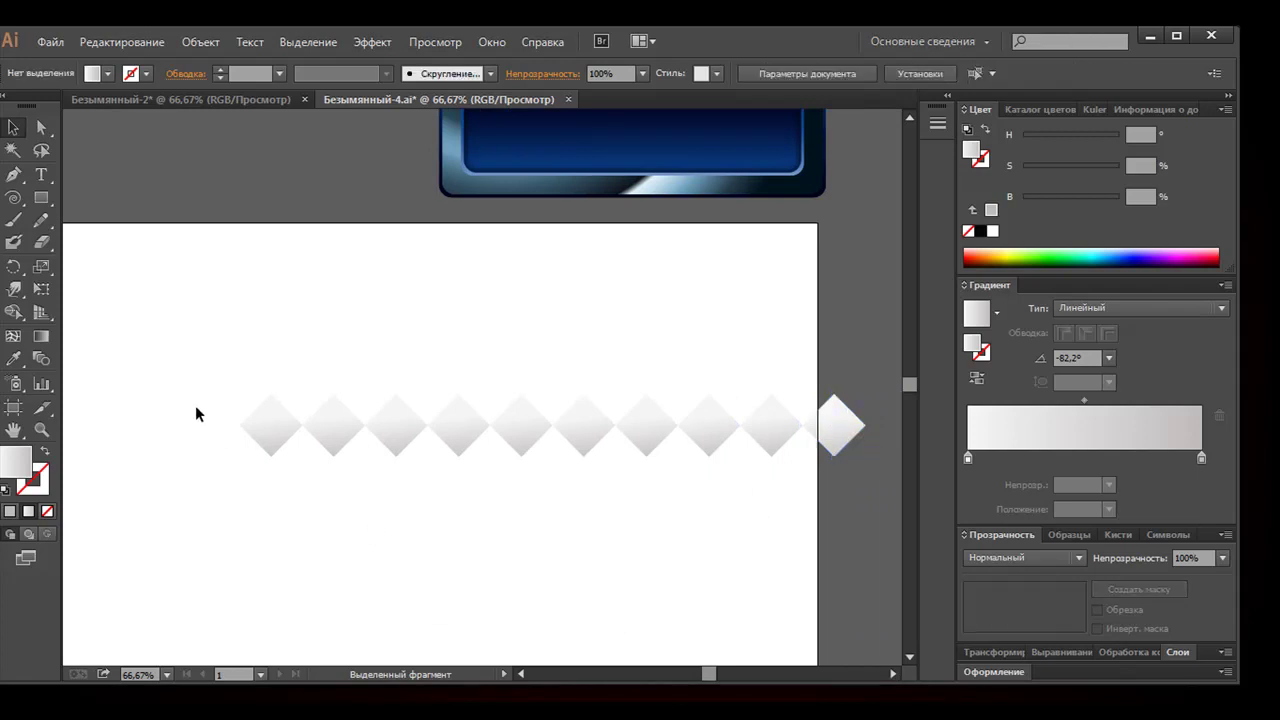
{"action": "left_click_drag", "start_coordinate": [215, 421], "coordinate": [869, 422]}
{"action": "left_click_drag", "start_coordinate": [211, 420], "coordinate": [826, 443]}
Enter Move settings for the diamond row with 0 horizontal and 1 vertical offset
{"action": "left_click", "coordinate": [200, 41]}
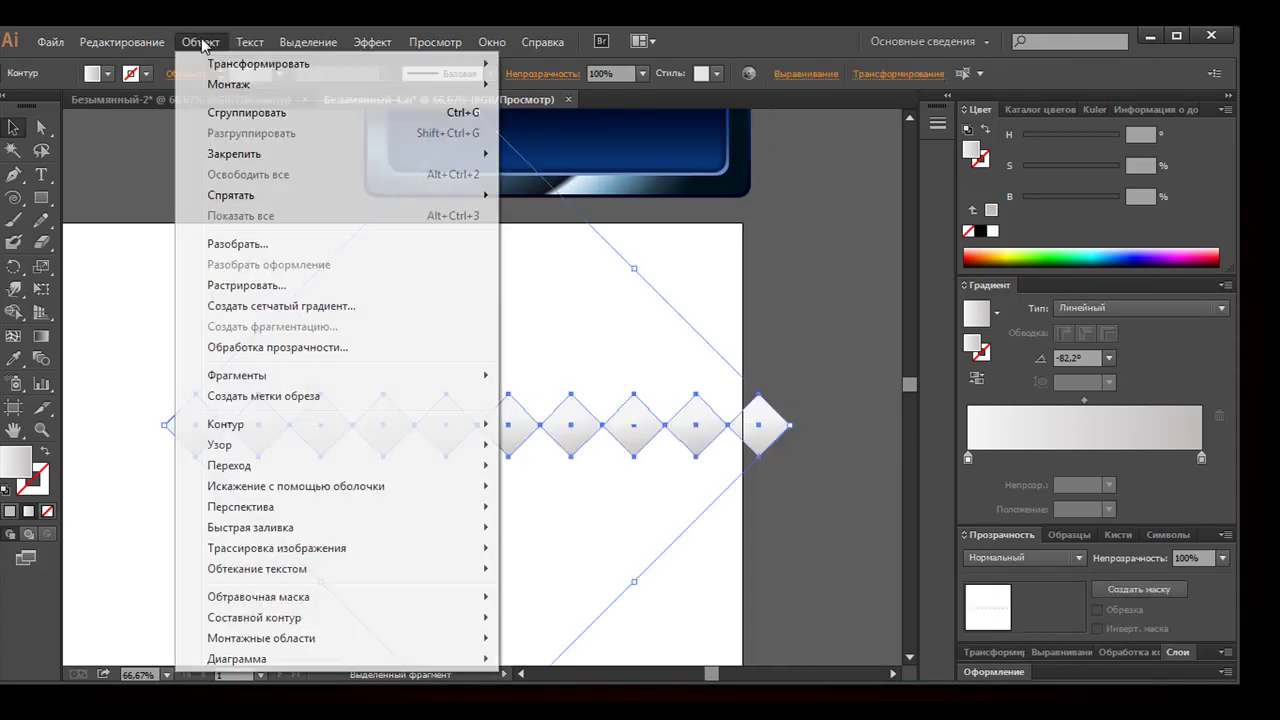
{"action": "mouse_move", "coordinate": [258, 63]}
{"action": "left_click", "coordinate": [531, 89]}
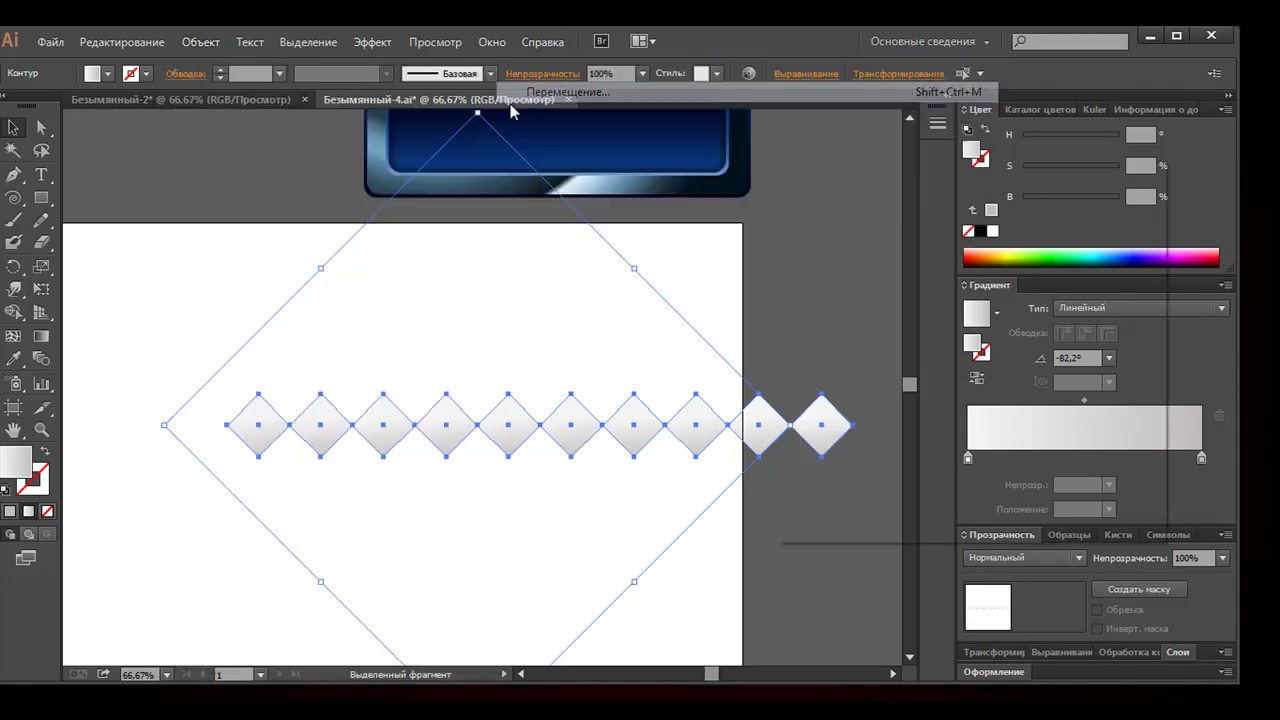
{"action": "type", "text": "0"}
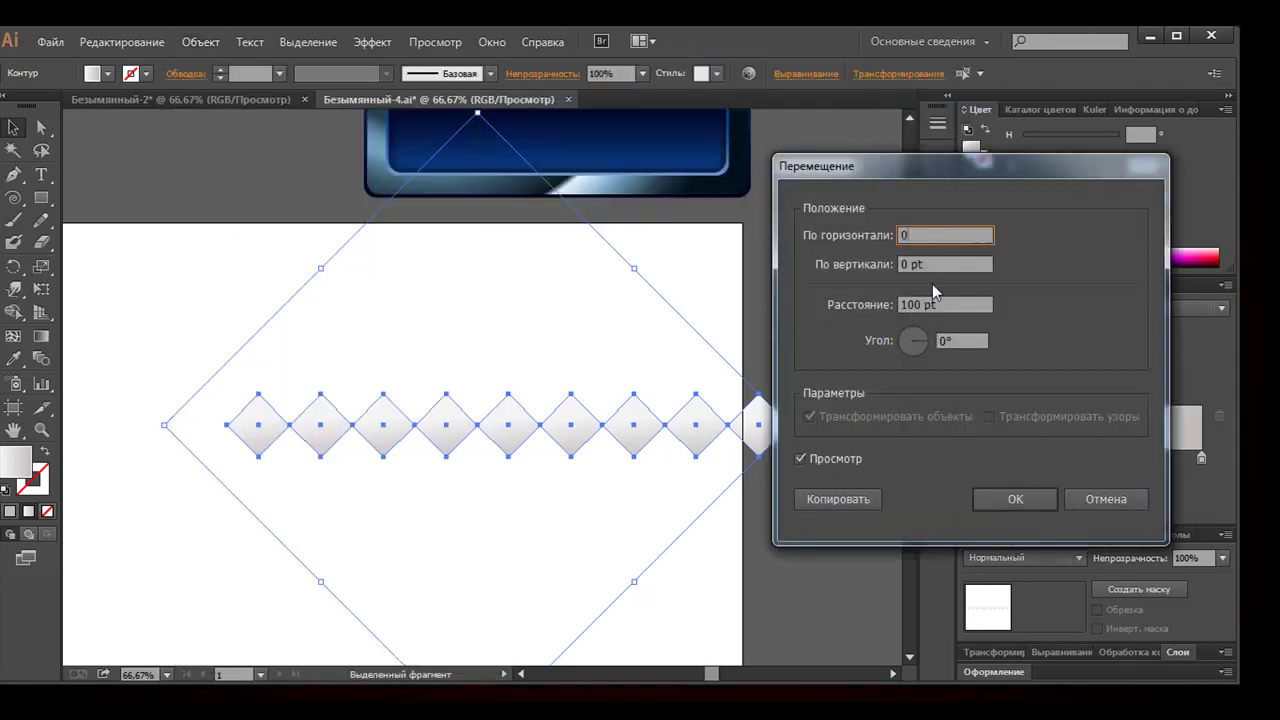
{"action": "key", "text": "Tab"}
{"action": "type", "text": "1"}
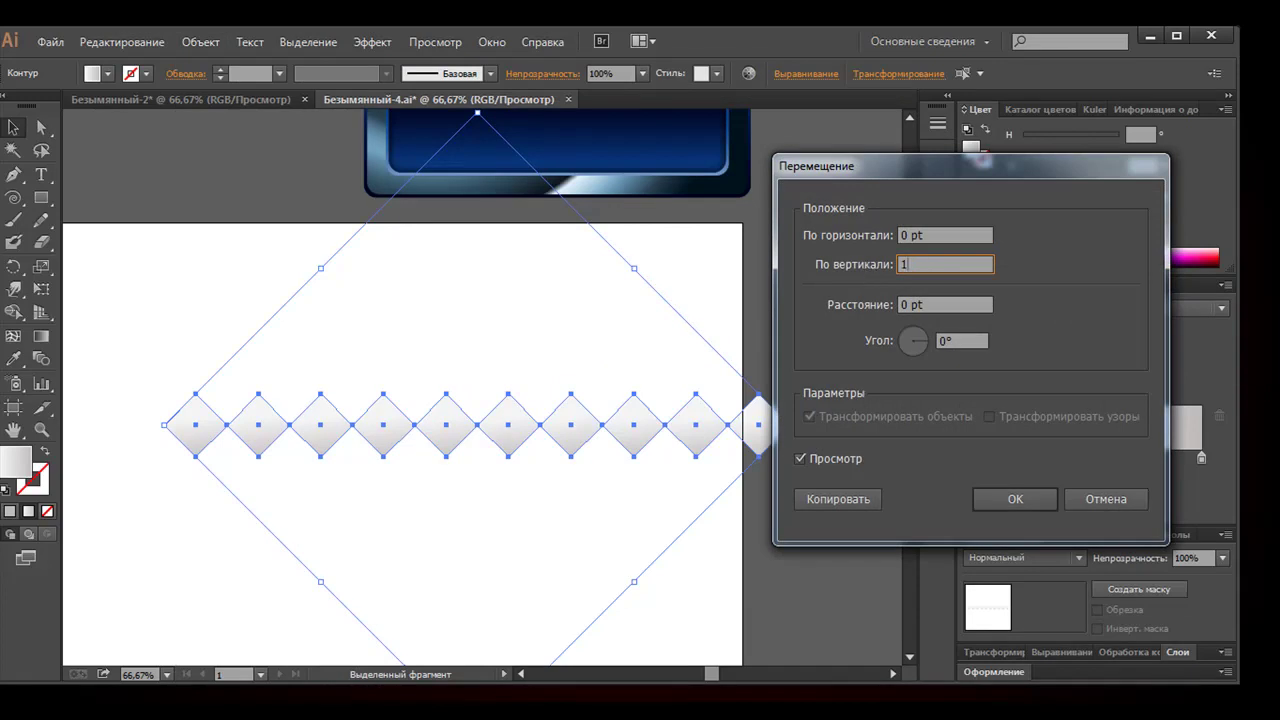
{"action": "left_click", "coordinate": [984, 492]}
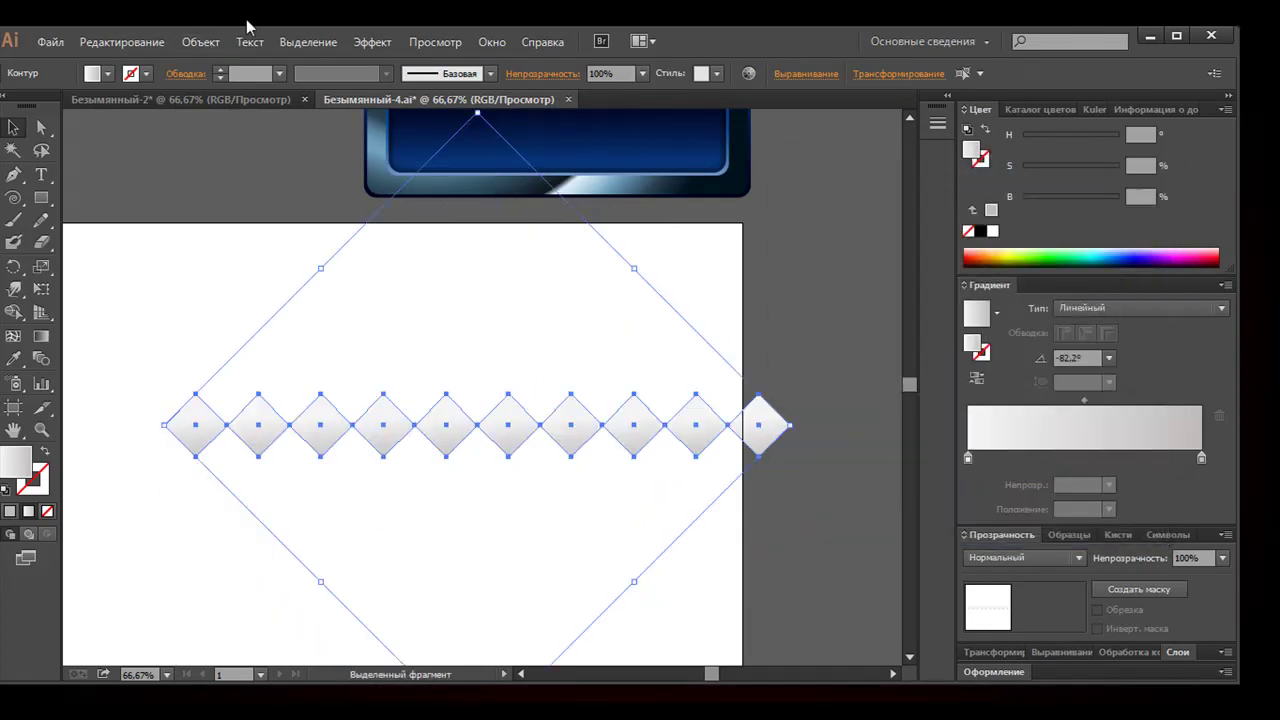
Copy the diamond row 100 pt down and repeat with Ctrl+D into a grid of rows
{"action": "key", "text": "ctrl+shift+m"}
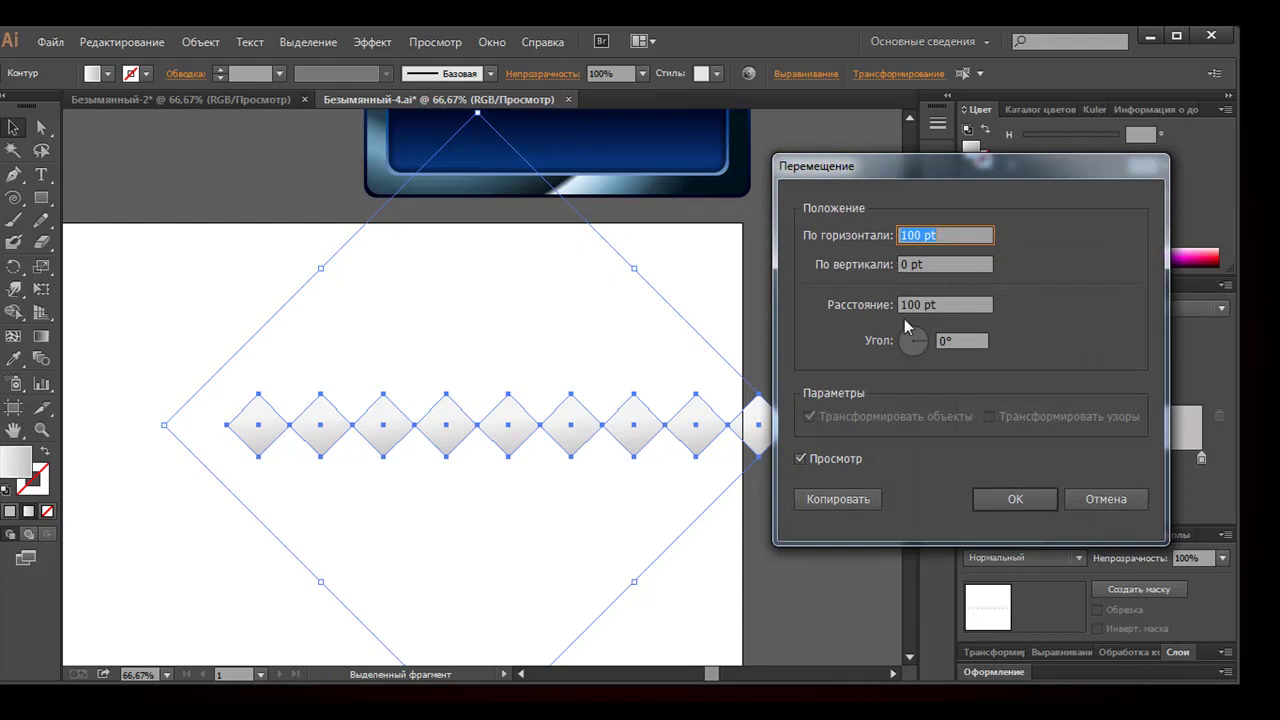
{"action": "type", "text": "0"}
{"action": "key", "text": "Tab"}
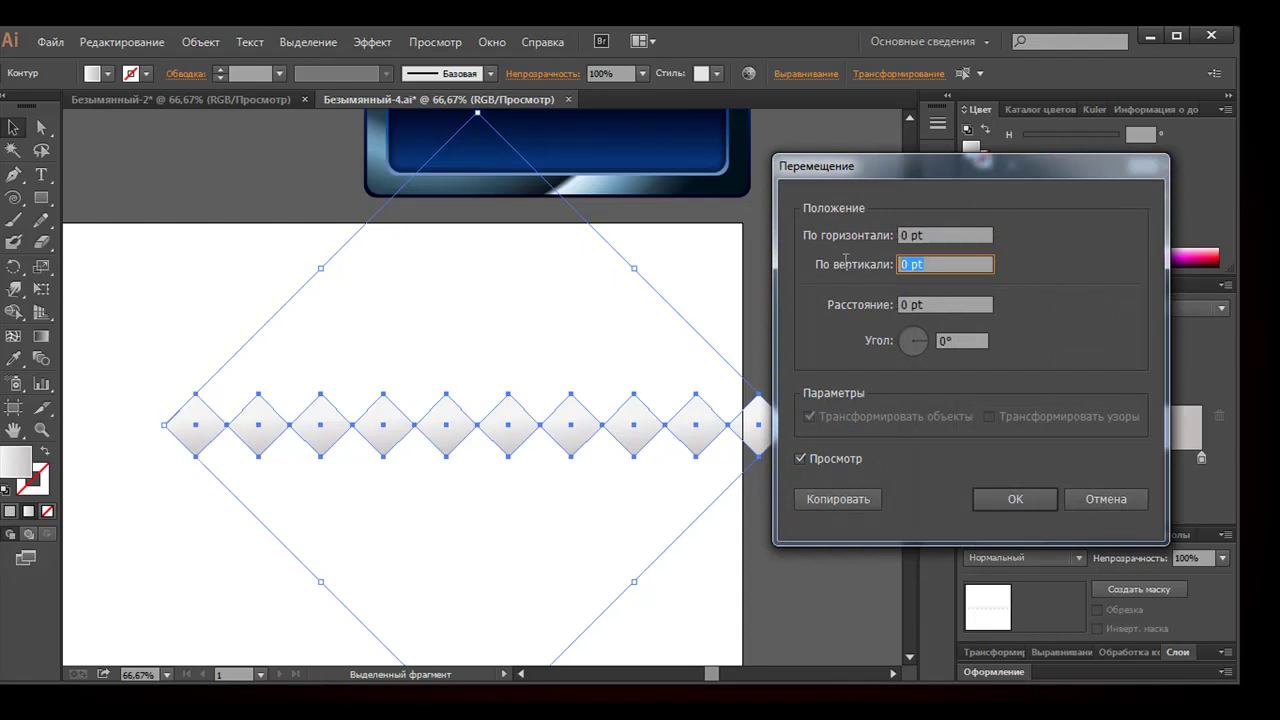
{"action": "type", "text": "100"}
{"action": "left_click", "coordinate": [823, 494]}
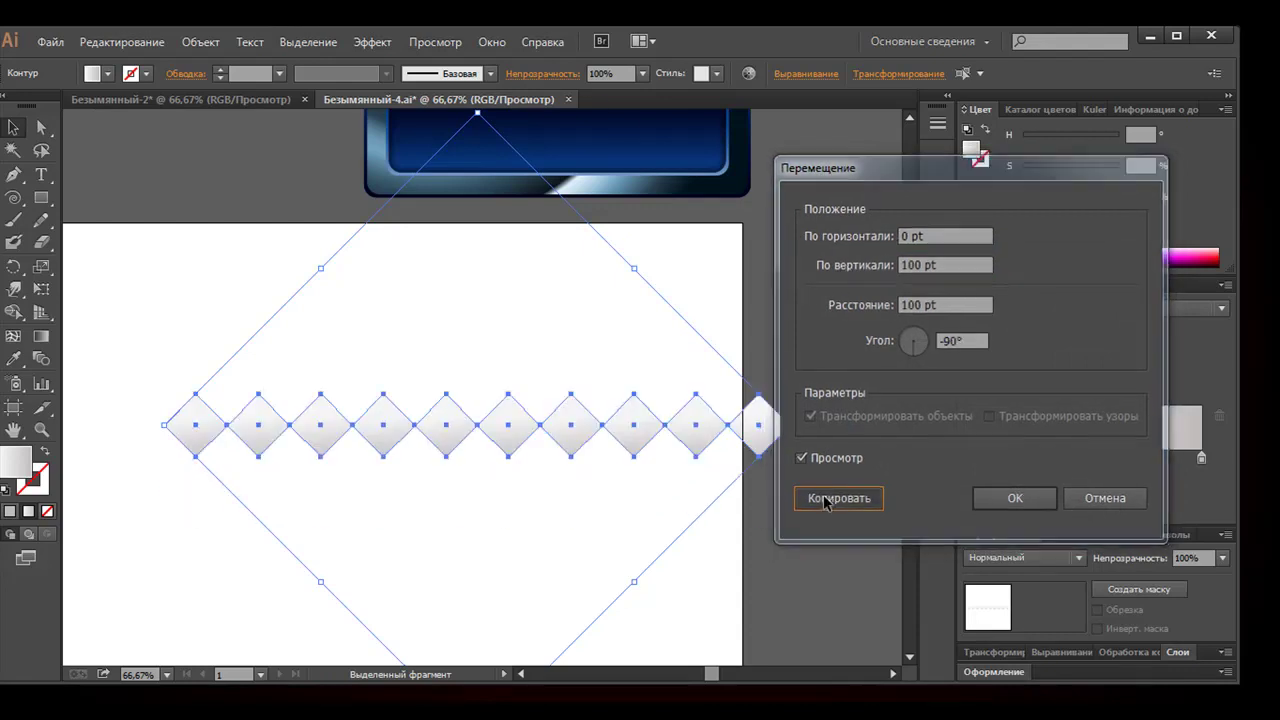
{"action": "key", "text": "a"}
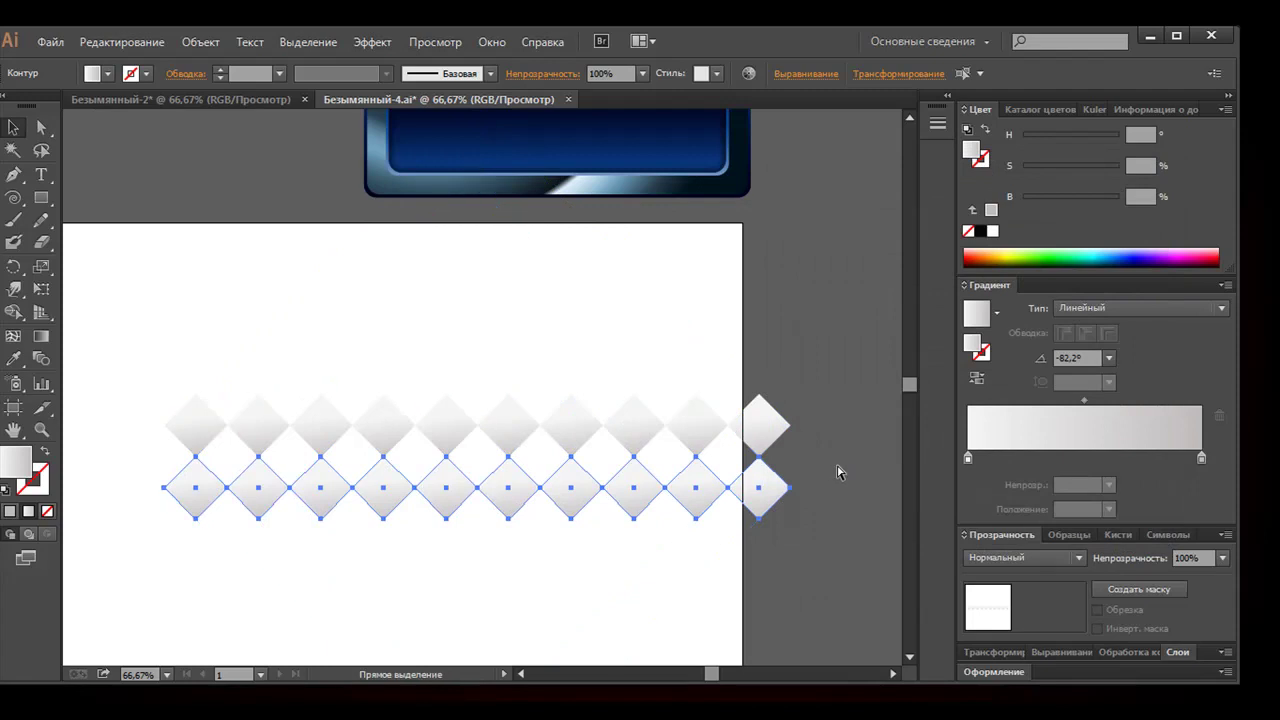
{"action": "key", "text": "ctrl+d"}
{"action": "key", "text": "ctrl+d"}
{"action": "key", "text": "ctrl+d"}
{"action": "key", "text": "ctrl+minus"}
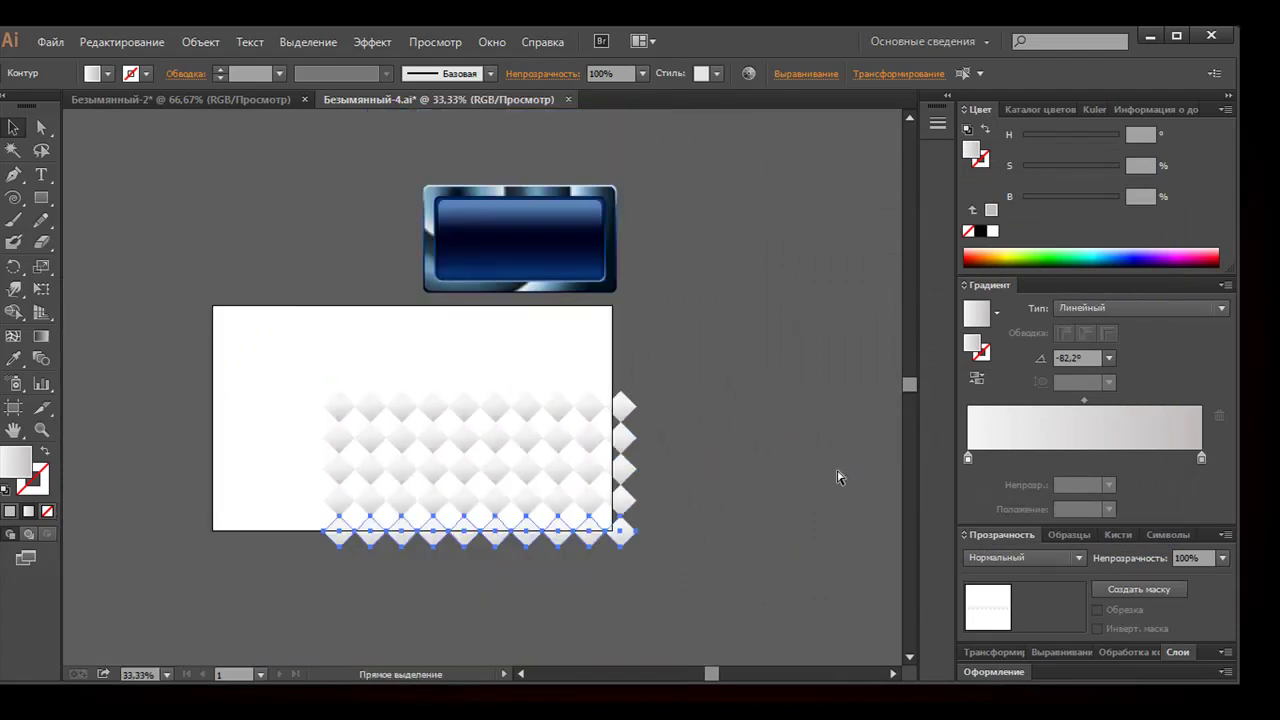
{"action": "key", "text": "ctrl+d"}
{"action": "key", "text": "ctrl+d"}
{"action": "key", "text": "ctrl+d"}
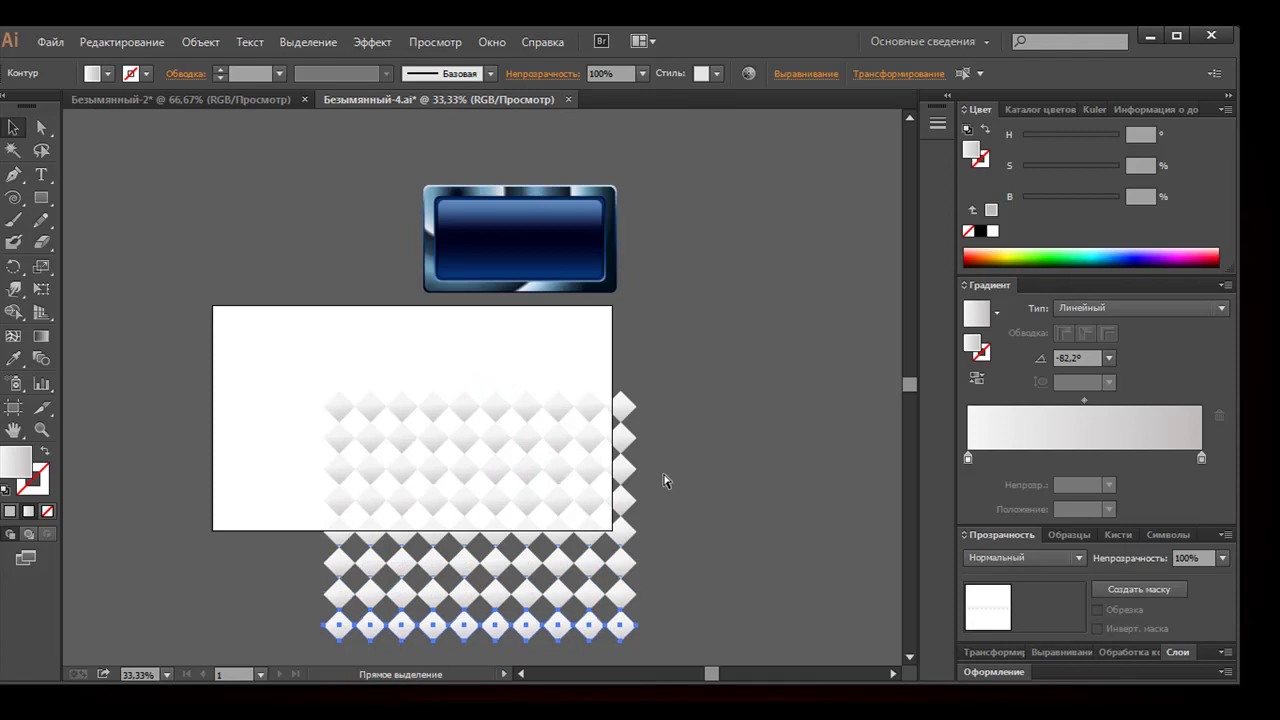
{"action": "left_click", "coordinate": [664, 481]}
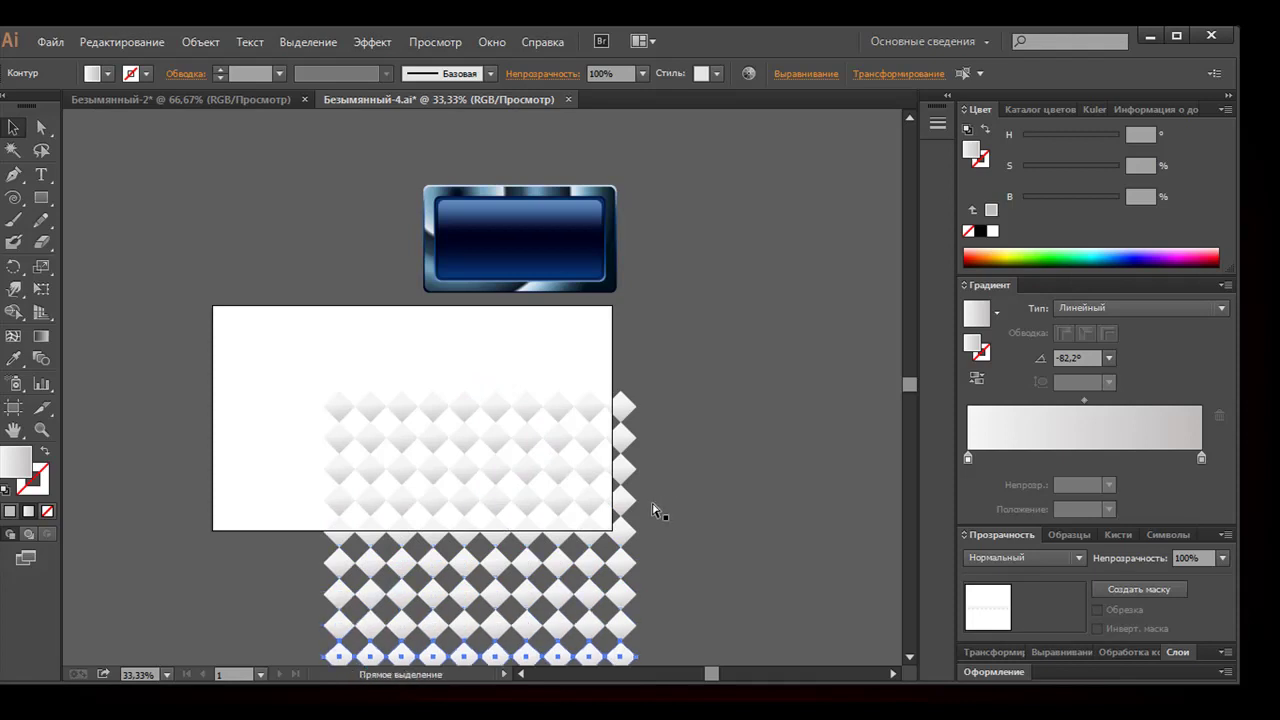
{"action": "key", "text": "ctrl+plus"}
{"action": "key", "text": "ctrl+plus"}
Copy the top diamond row offset 50 pt right and 100 pt down
{"action": "scroll", "coordinate": [634, 505], "scroll_direction": "down", "scroll_amount": 1}
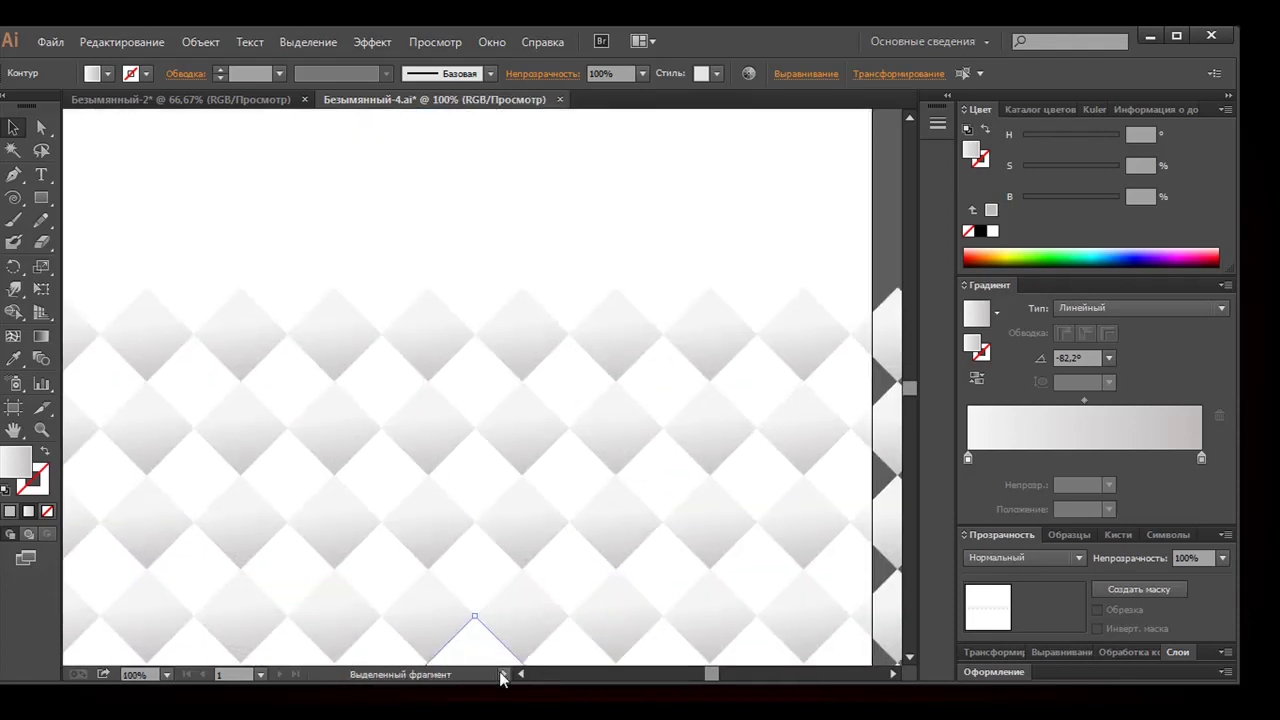
{"action": "left_click", "coordinate": [519, 675]}
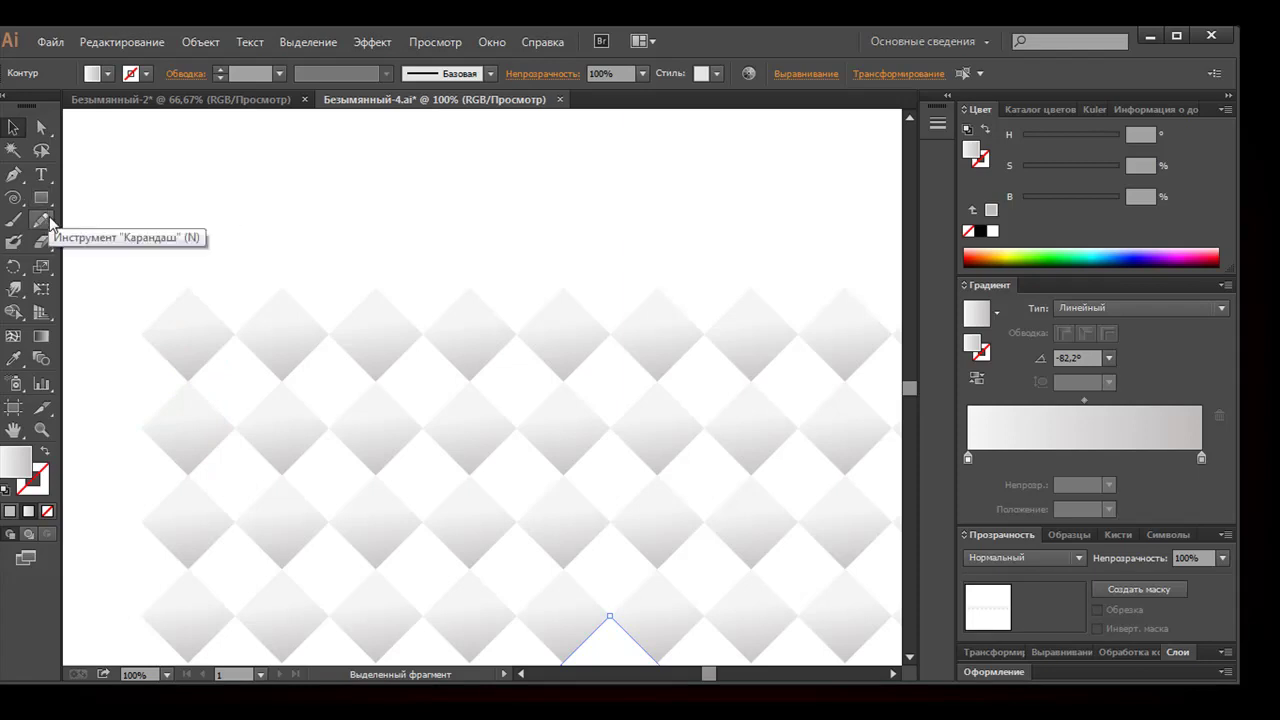
{"action": "key", "text": "ctrl+minus"}
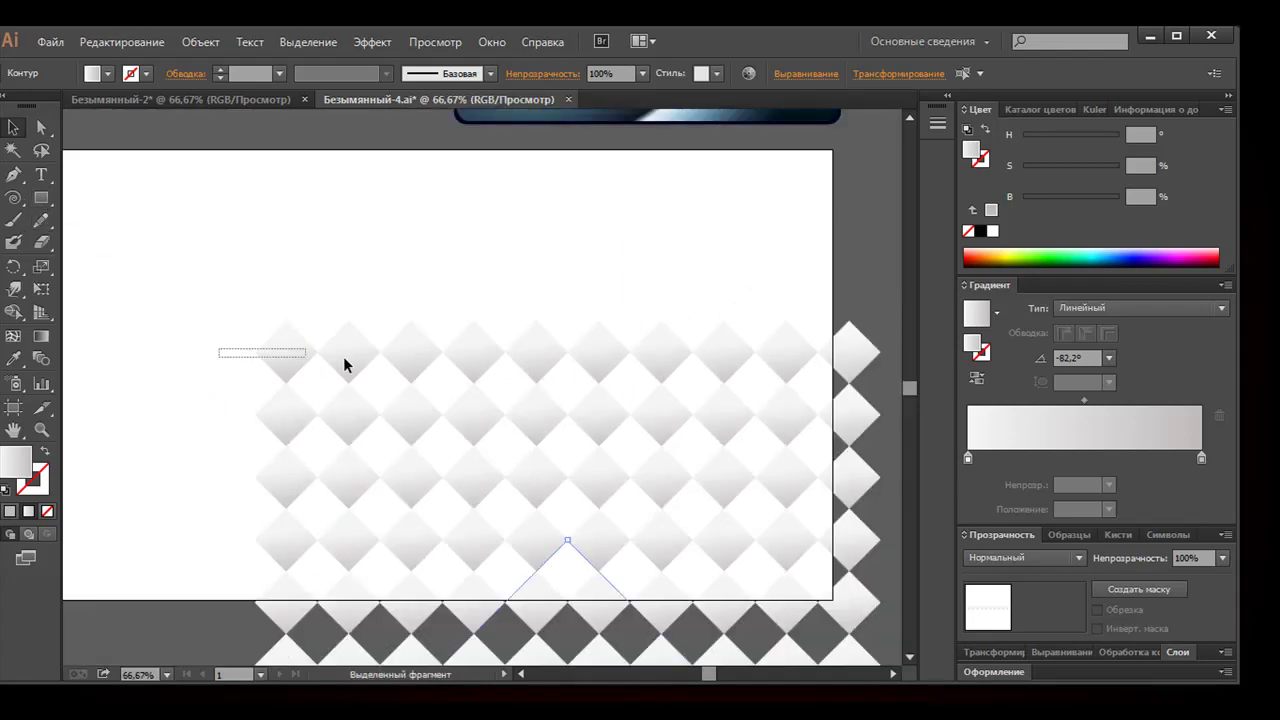
{"action": "left_click_drag", "start_coordinate": [343, 358], "coordinate": [884, 355]}
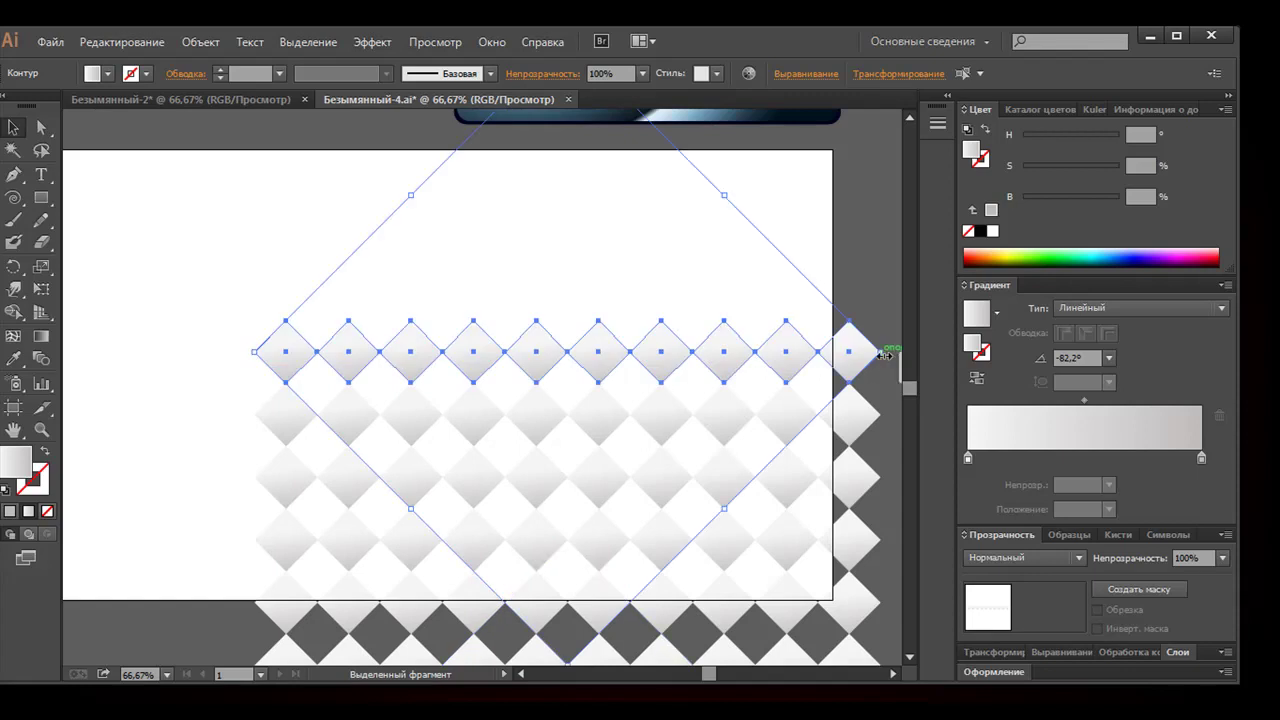
{"action": "left_click", "coordinate": [200, 42]}
{"action": "mouse_move", "coordinate": [258, 64]}
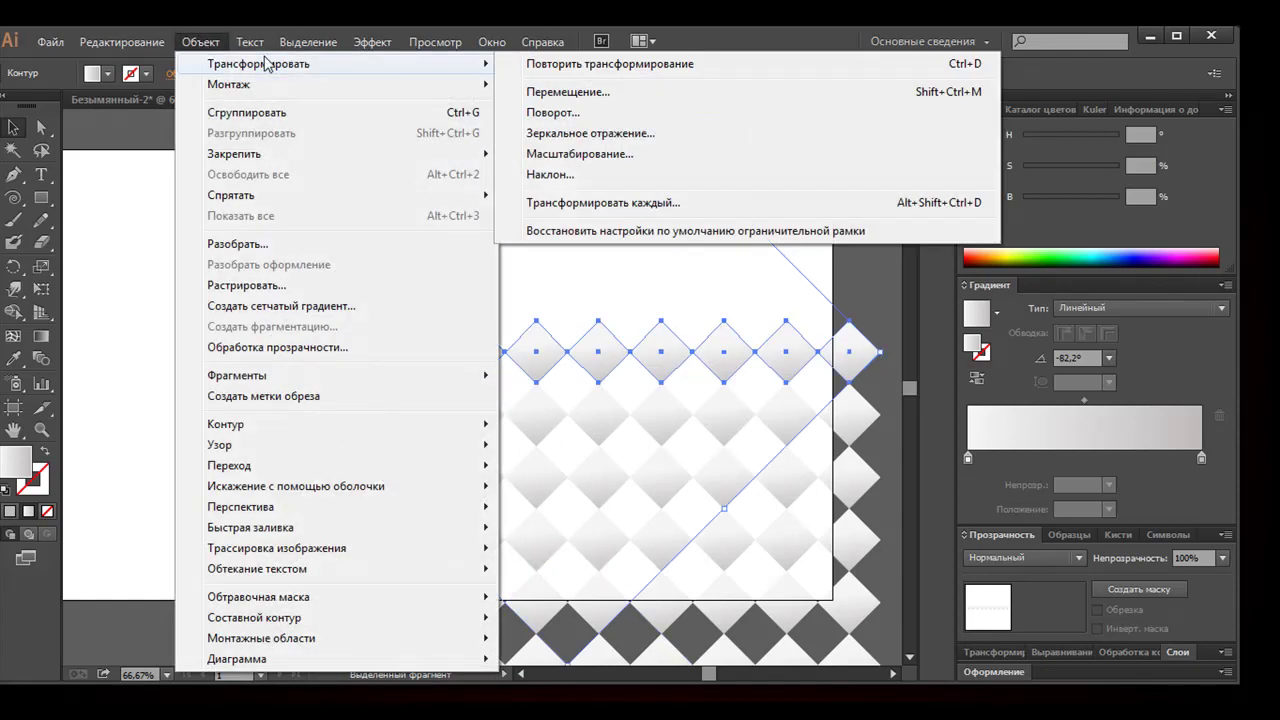
{"action": "left_click", "coordinate": [560, 92]}
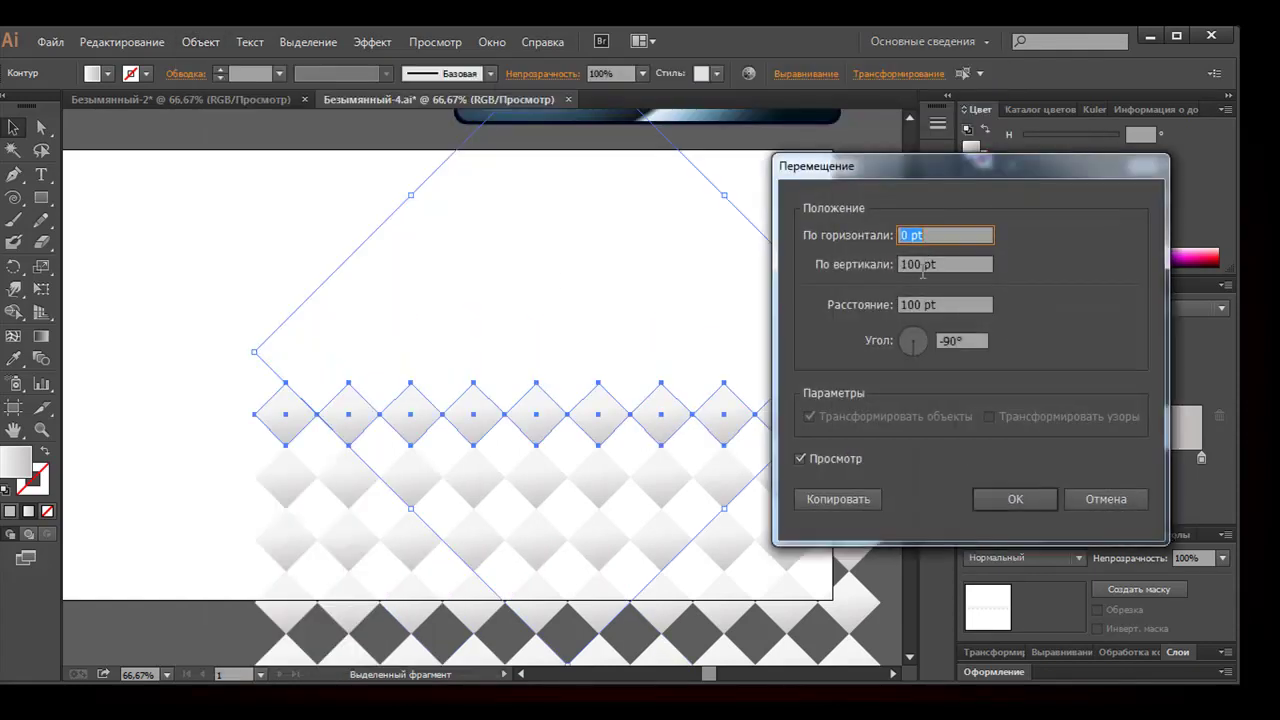
{"action": "type", "text": "50"}
{"action": "key", "text": "Tab"}
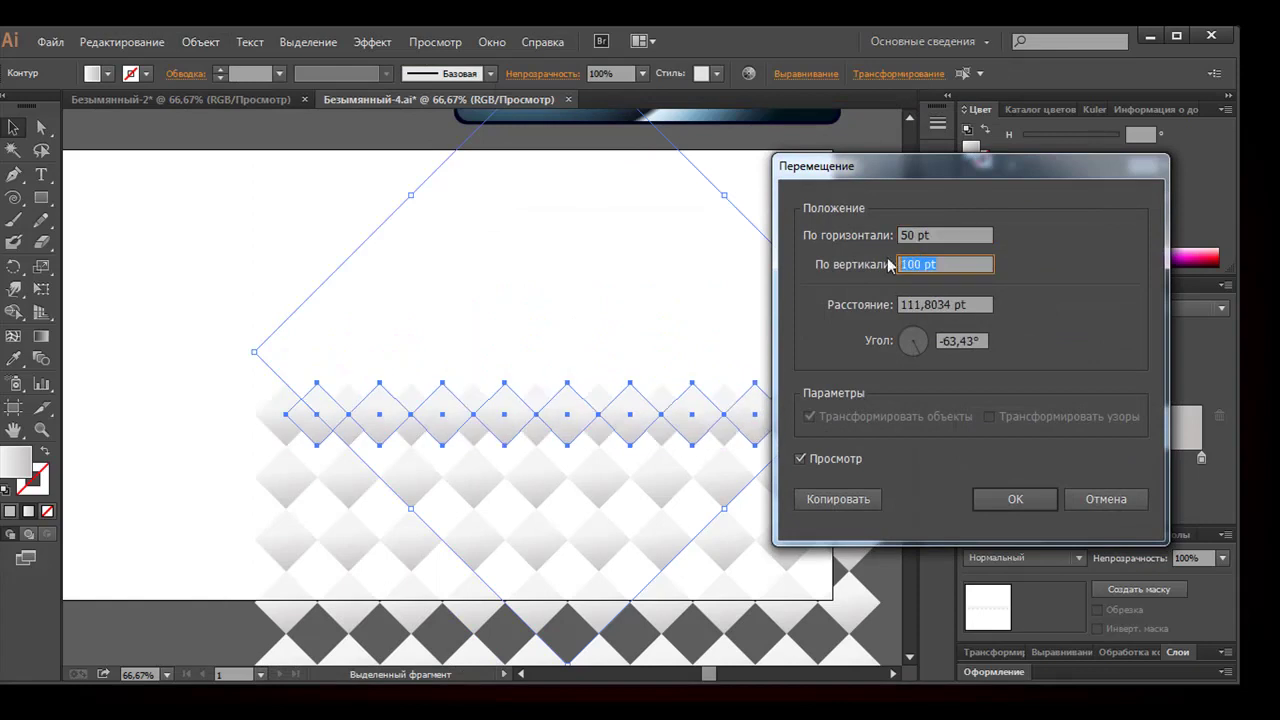
{"action": "left_click", "coordinate": [832, 497]}
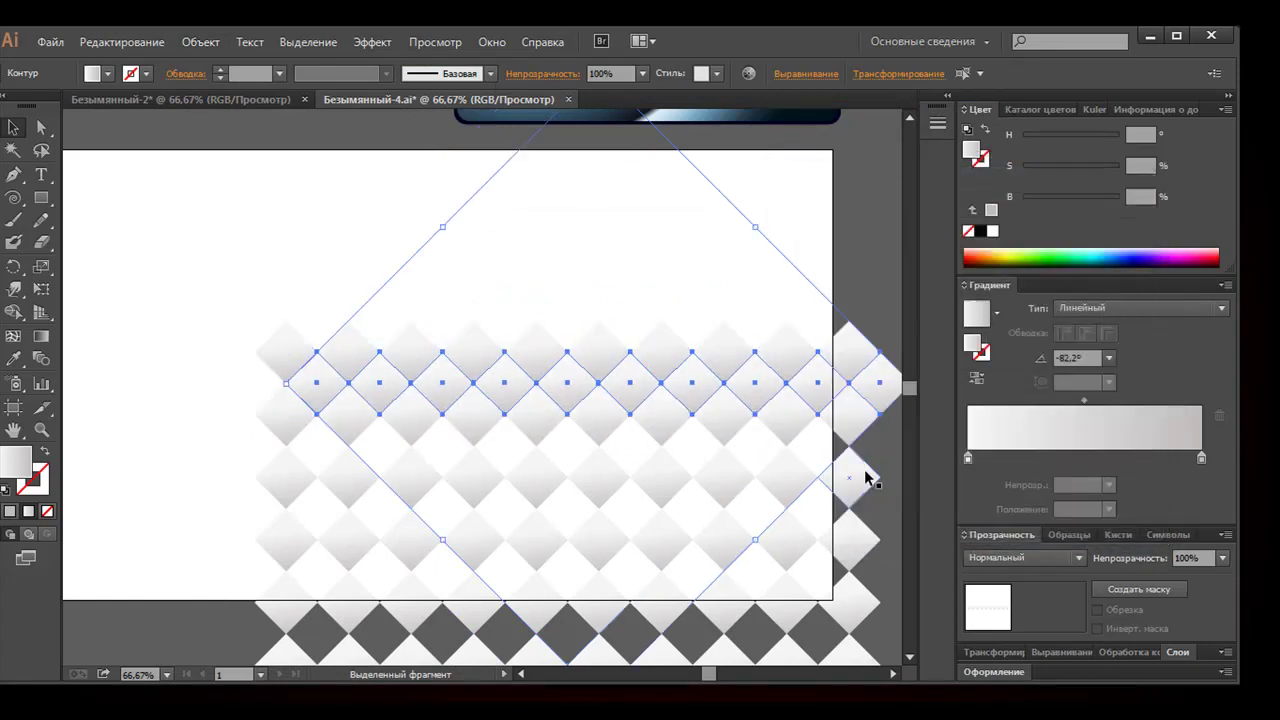
Repeat the offset row copy four more times down the grid with Ctrl+D
{"action": "key", "text": "ctrl+d"}
{"action": "key", "text": "ctrl+d"}
{"action": "key", "text": "ctrl+d"}
{"action": "key", "text": "ctrl+d"}
{"action": "key", "text": "ctrl+d"}
{"action": "key", "text": "ctrl+d"}
{"action": "key", "text": "ctrl+d"}
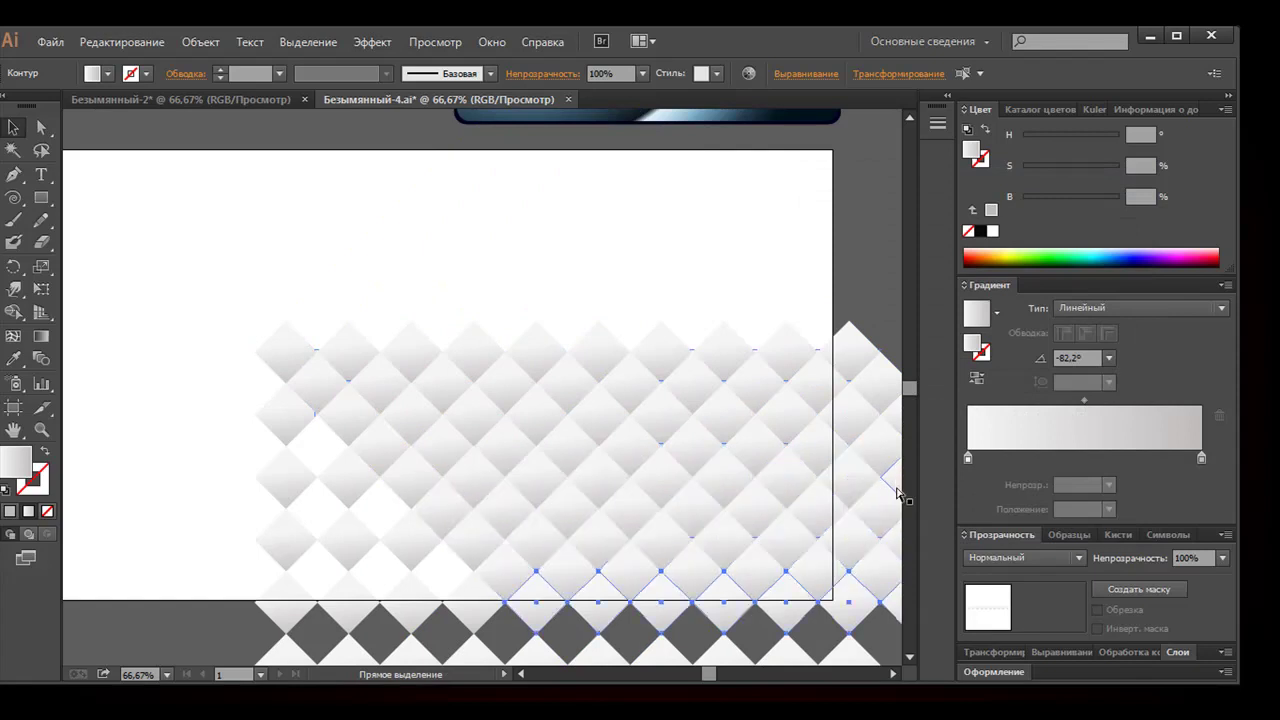
{"action": "key", "text": "ctrl+d"}
{"action": "scroll", "coordinate": [887, 490], "scroll_direction": "down", "scroll_amount": 3}
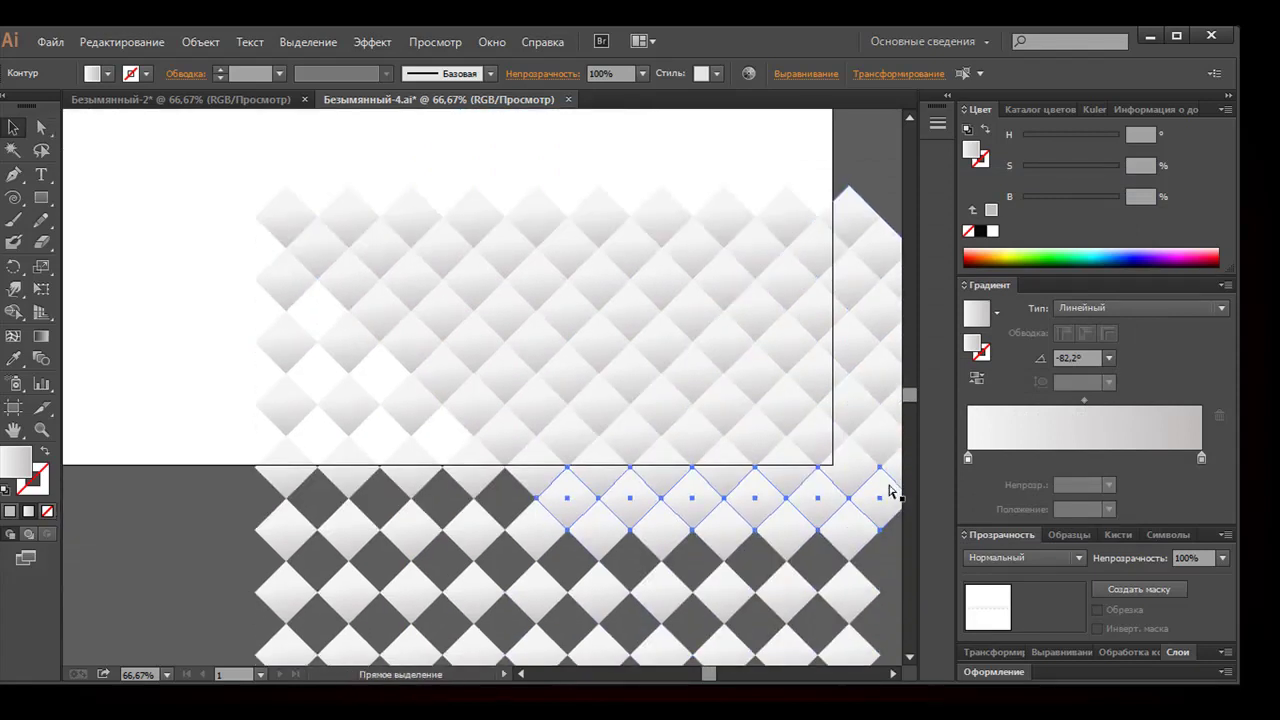
{"action": "key", "text": "ctrl+d"}
{"action": "key", "text": "ctrl+d"}
{"action": "scroll", "coordinate": [887, 490], "scroll_direction": "down", "scroll_amount": 3}
{"action": "key", "text": "ctrl+d"}
{"action": "key", "text": "ctrl+d"}
{"action": "key", "text": "ctrl+d"}
{"action": "scroll", "coordinate": [622, 439], "scroll_direction": "up", "scroll_amount": 3}
{"action": "scroll", "coordinate": [590, 420], "scroll_direction": "up", "scroll_amount": 1}
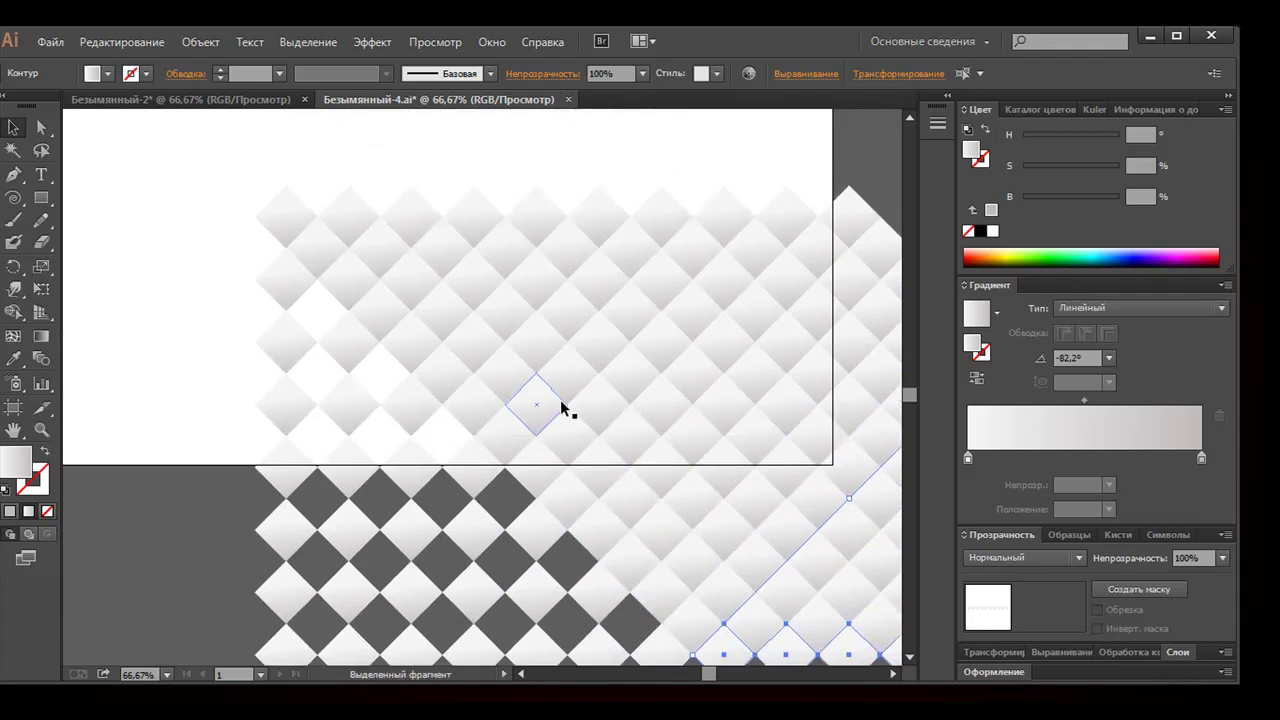
Try selecting a block of top-left diamonds, then clear the selection
{"action": "left_click", "coordinate": [208, 326]}
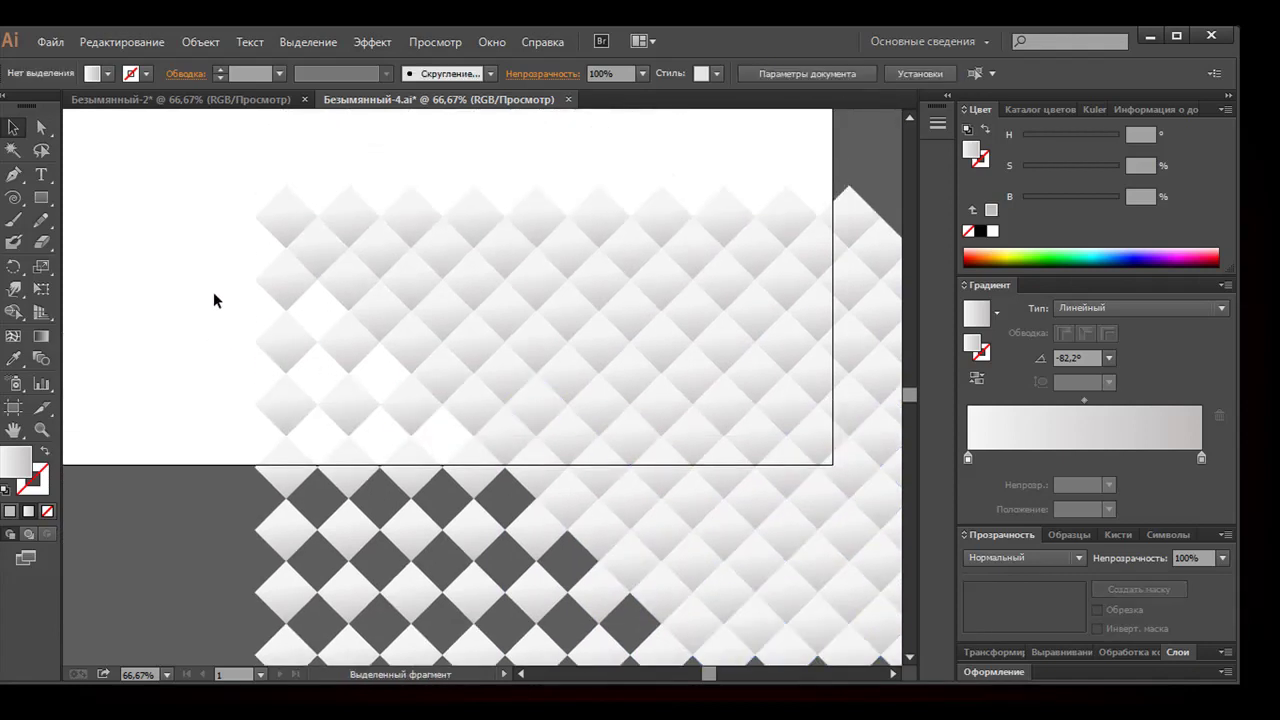
{"action": "left_click_drag", "start_coordinate": [225, 277], "coordinate": [551, 280]}
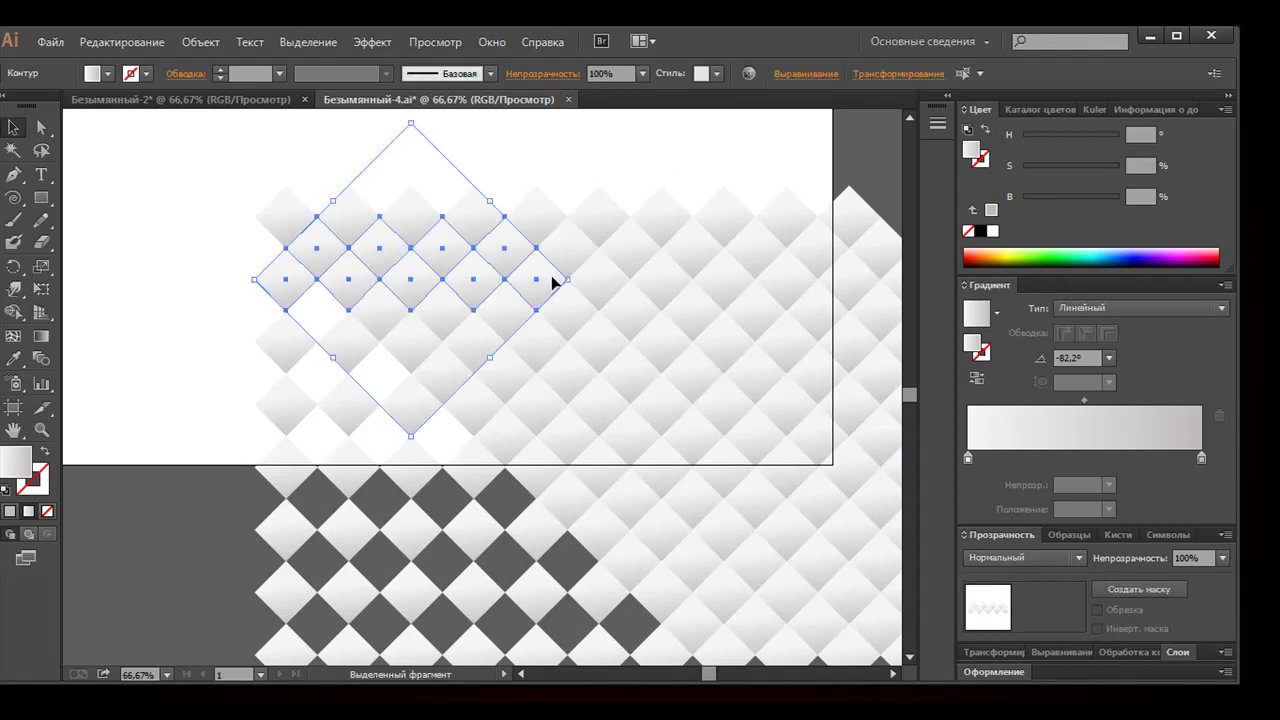
{"action": "left_click", "coordinate": [204, 322]}
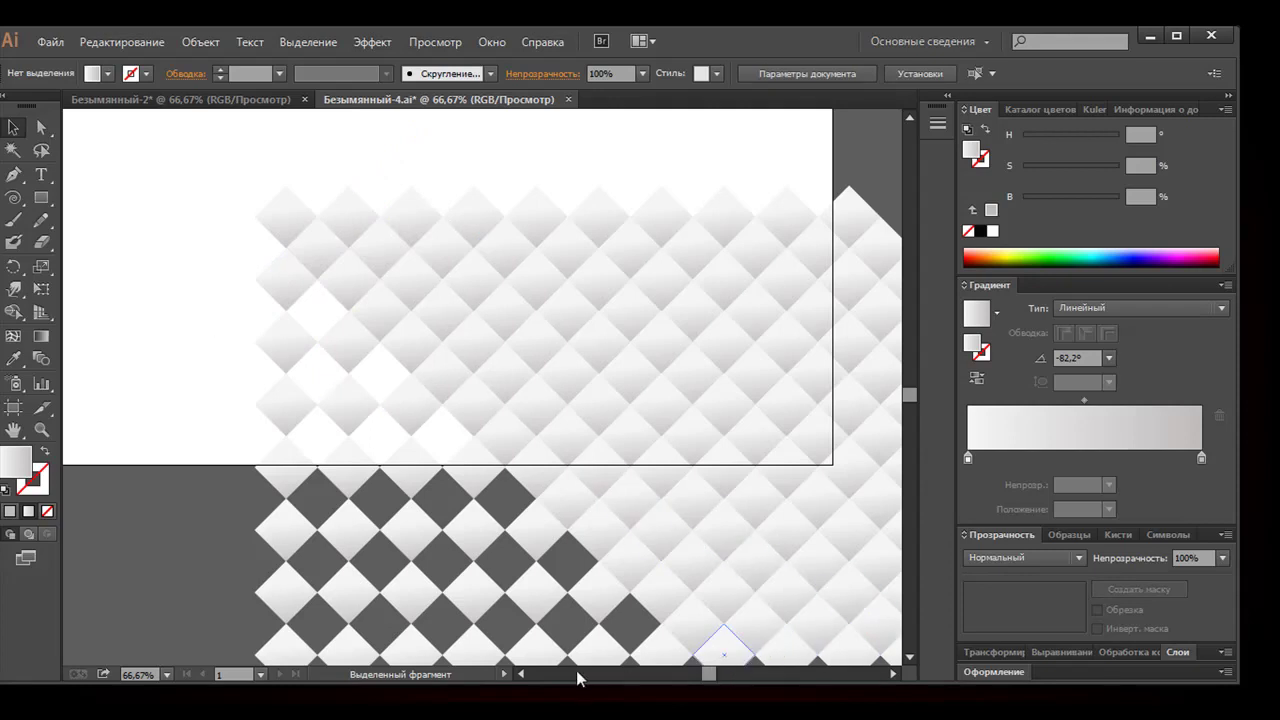
{"action": "left_click", "coordinate": [893, 673]}
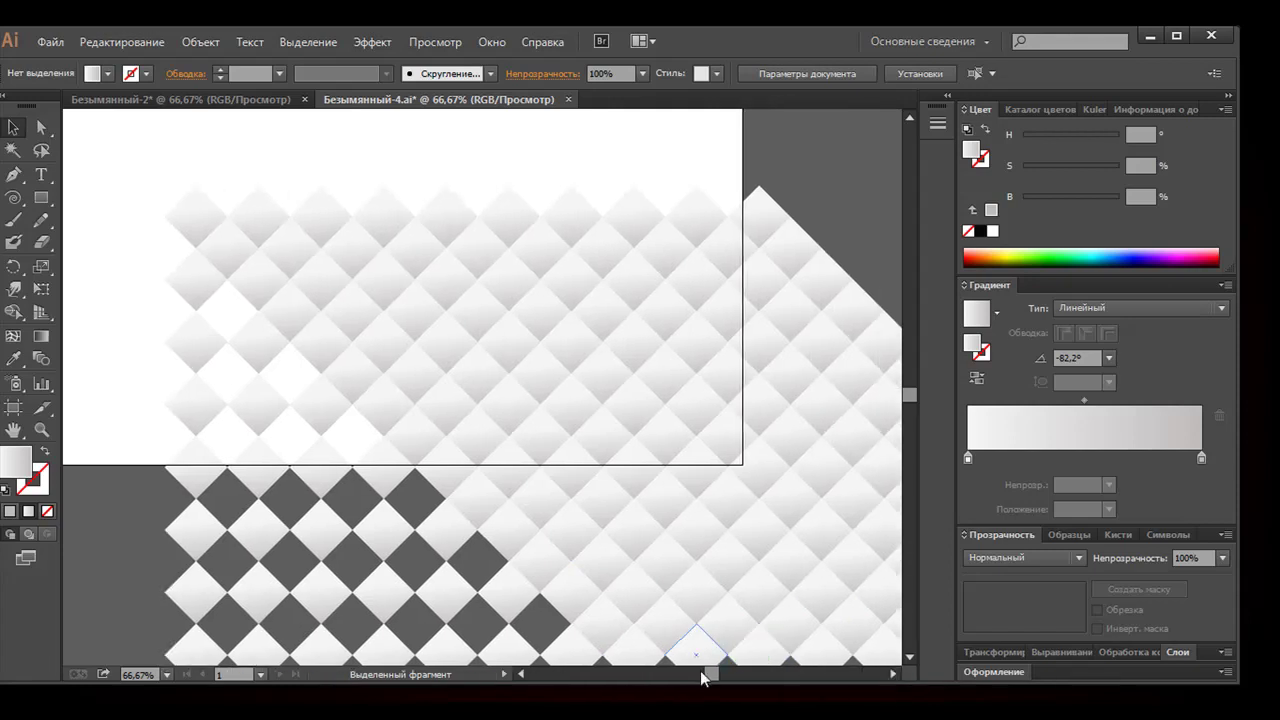
{"action": "left_click", "coordinate": [521, 674]}
{"action": "left_click", "coordinate": [521, 674]}
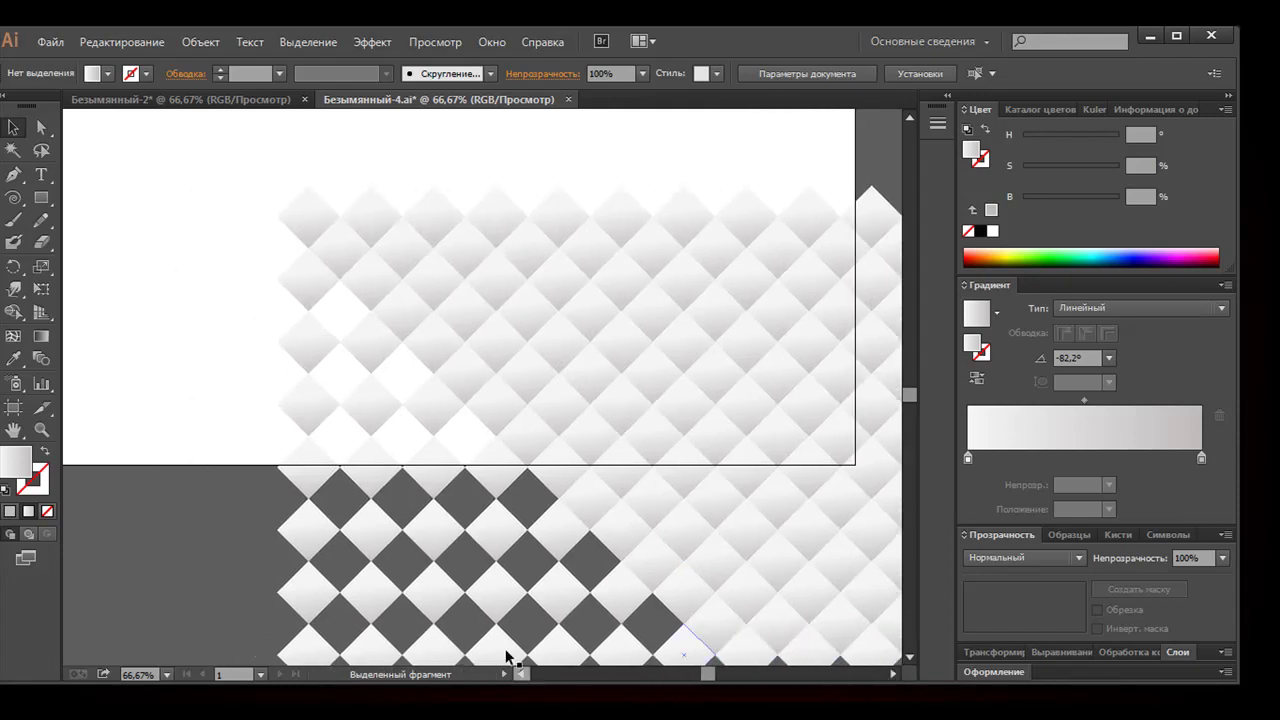
Select the left column of diamonds, top to bottom
{"action": "left_click", "coordinate": [297, 276]}
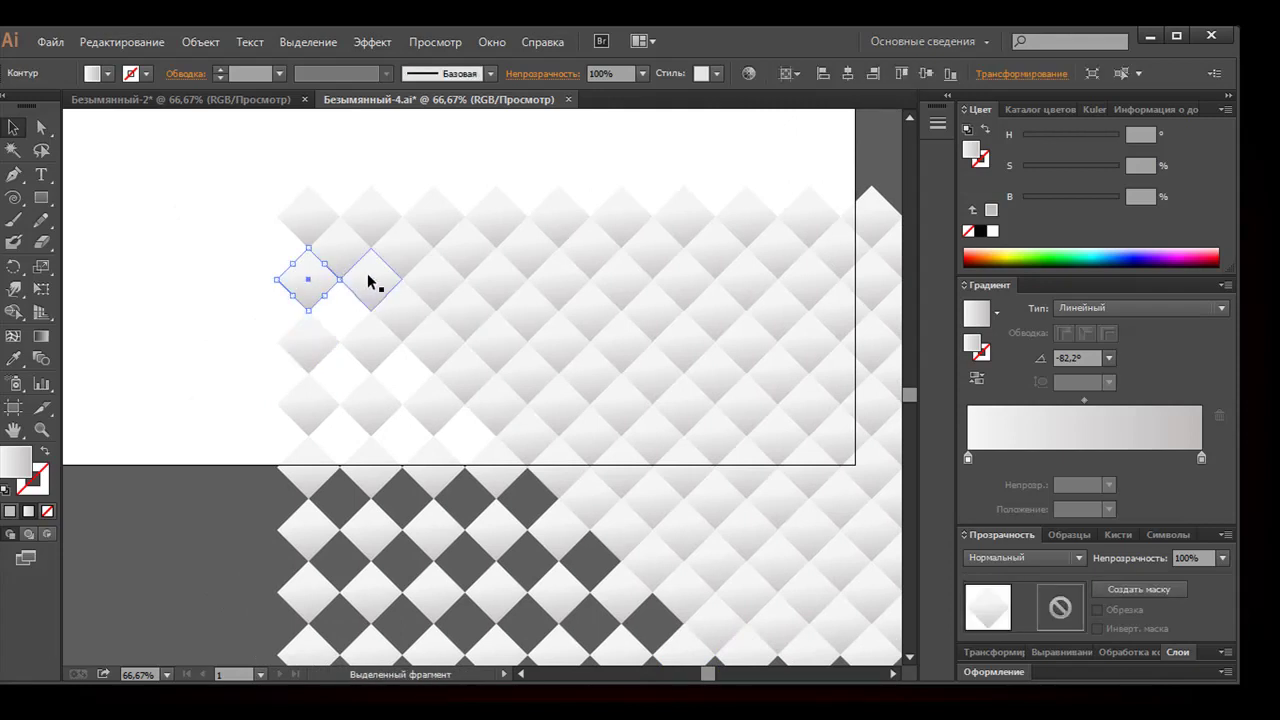
{"action": "left_click", "coordinate": [314, 350], "text": "shift"}
{"action": "left_click", "coordinate": [316, 410], "text": "shift"}
{"action": "left_click", "coordinate": [310, 466], "text": "shift"}
{"action": "left_click_drag", "start_coordinate": [311, 500], "coordinate": [309, 523]}
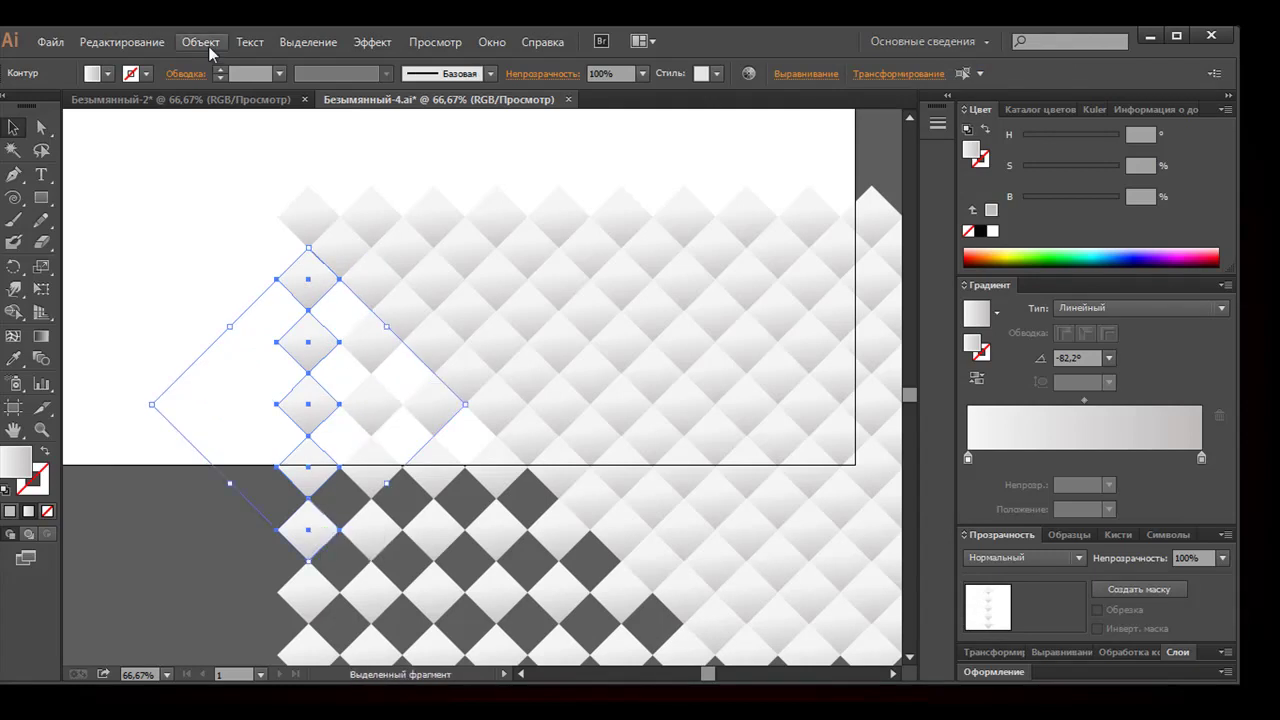
Copy the column 50 pt right and 50 pt down, repeat it twice, then deselect
{"action": "left_click", "coordinate": [200, 41]}
{"action": "mouse_move", "coordinate": [258, 63]}
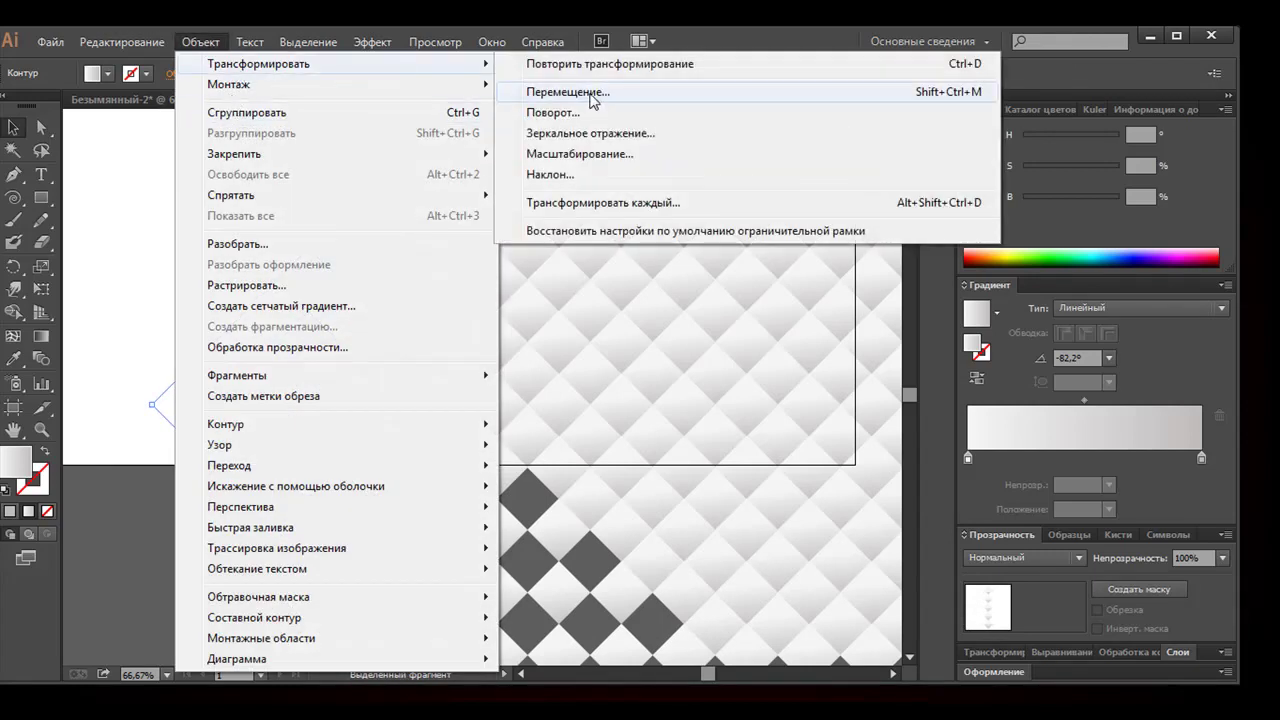
{"action": "left_click", "coordinate": [567, 92]}
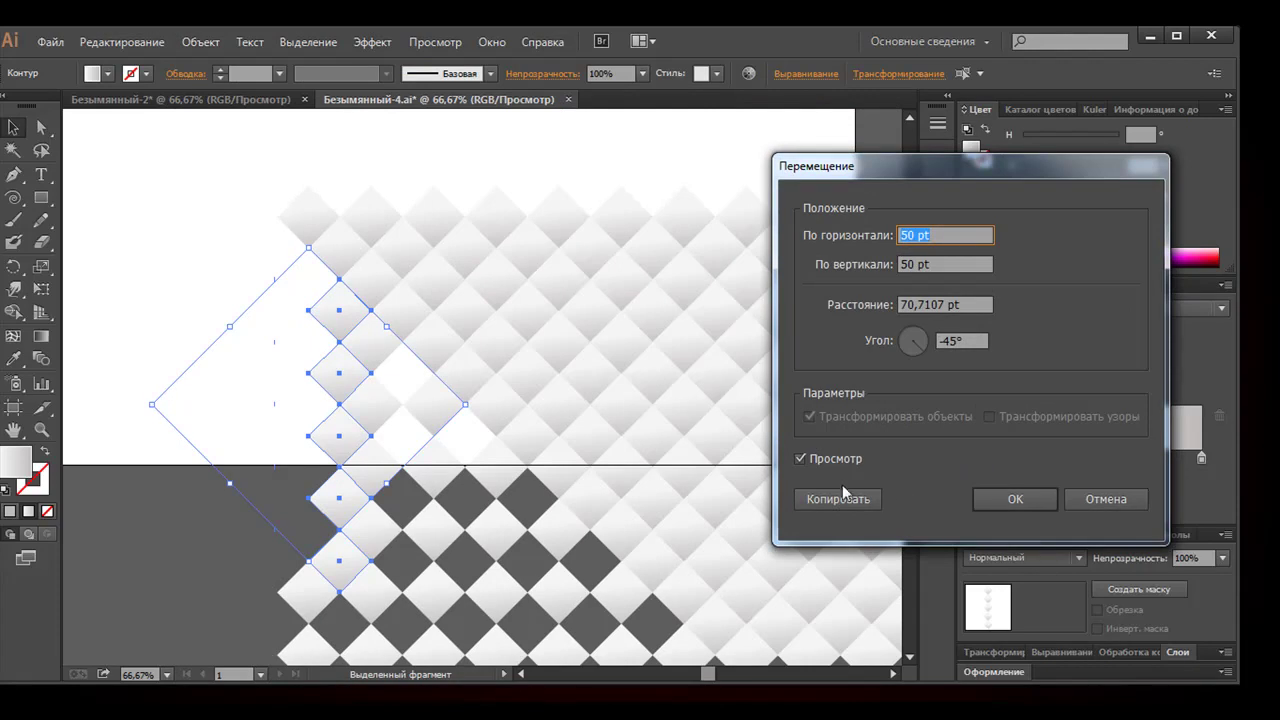
{"action": "left_click", "coordinate": [838, 497]}
{"action": "key", "text": "a"}
{"action": "key", "text": "ctrl+d"}
{"action": "key", "text": "ctrl+d"}
{"action": "key", "text": "ctrl+d"}
{"action": "key", "text": "ctrl+d"}
{"action": "key", "text": "ctrl+d"}
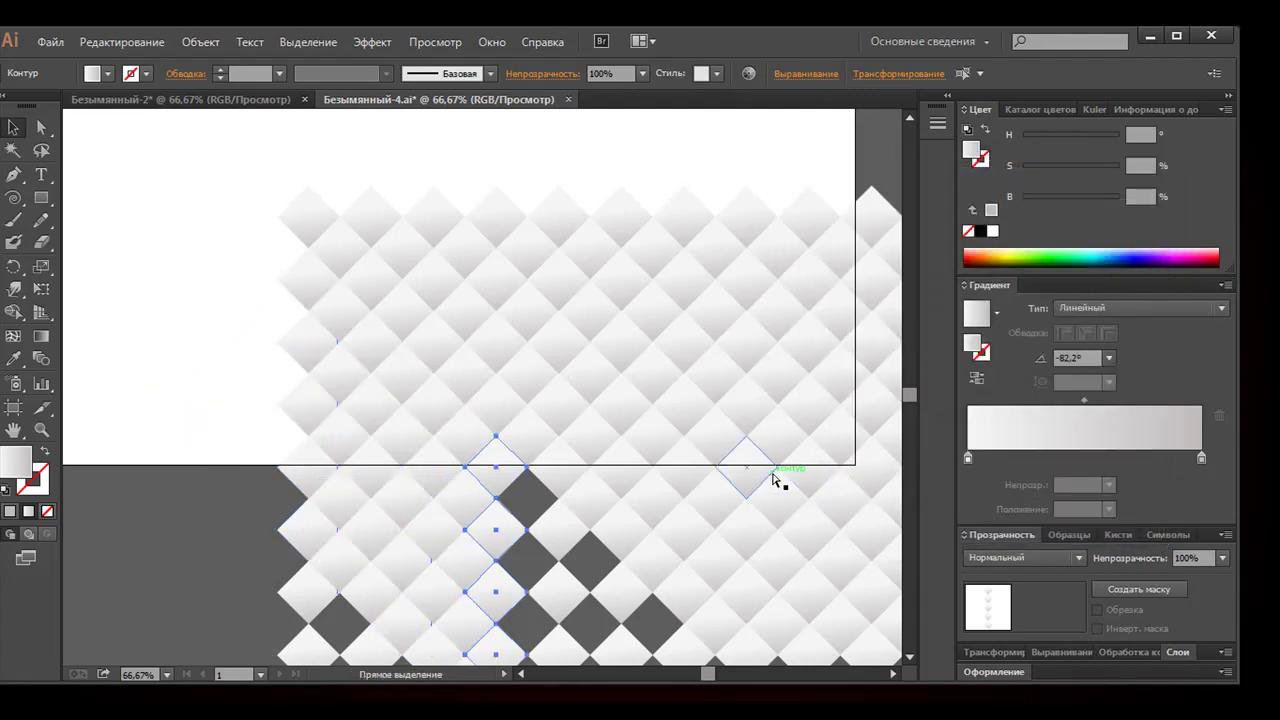
{"action": "key", "text": "ctrl+d"}
{"action": "key", "text": "ctrl+d"}
{"action": "key", "text": "ctrl+d"}
{"action": "key", "text": "ctrl+d"}
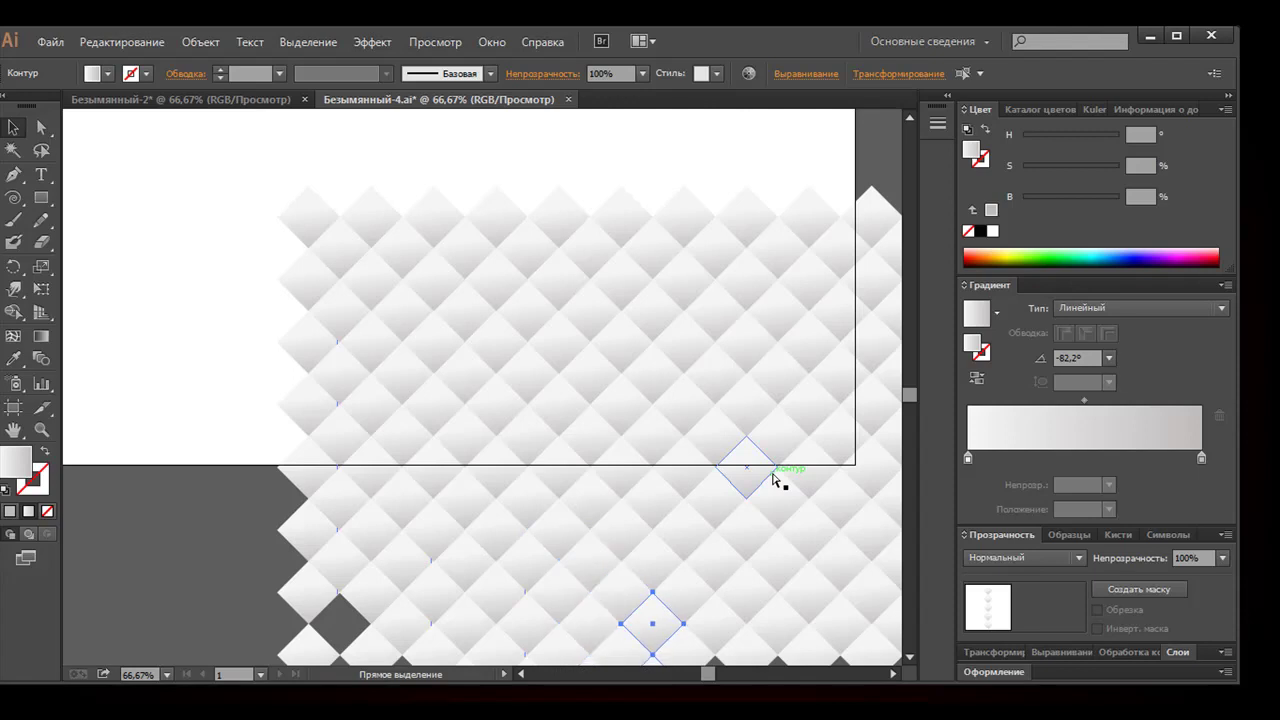
{"action": "left_click", "coordinate": [773, 478]}
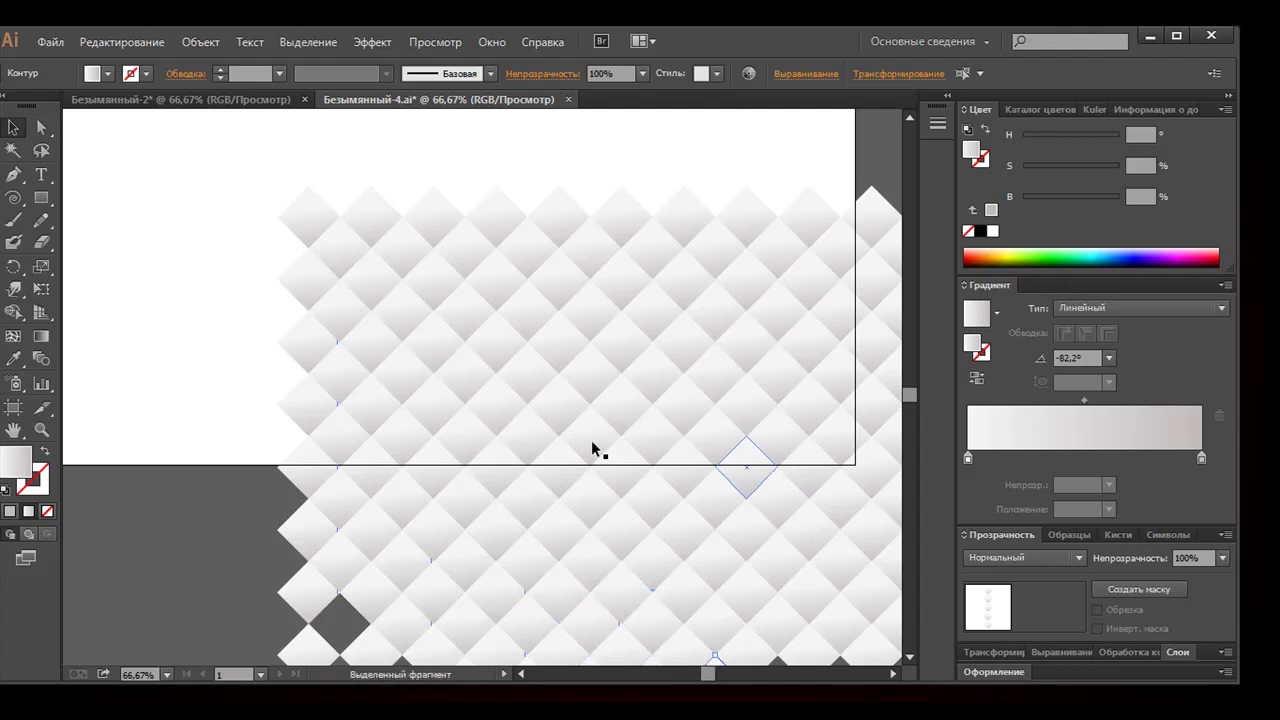
{"action": "left_click", "coordinate": [200, 337]}
Draw a small 39 pt circle left of the grid with a radial gradient
{"action": "left_click_drag", "start_coordinate": [49, 196], "coordinate": [112, 249]}
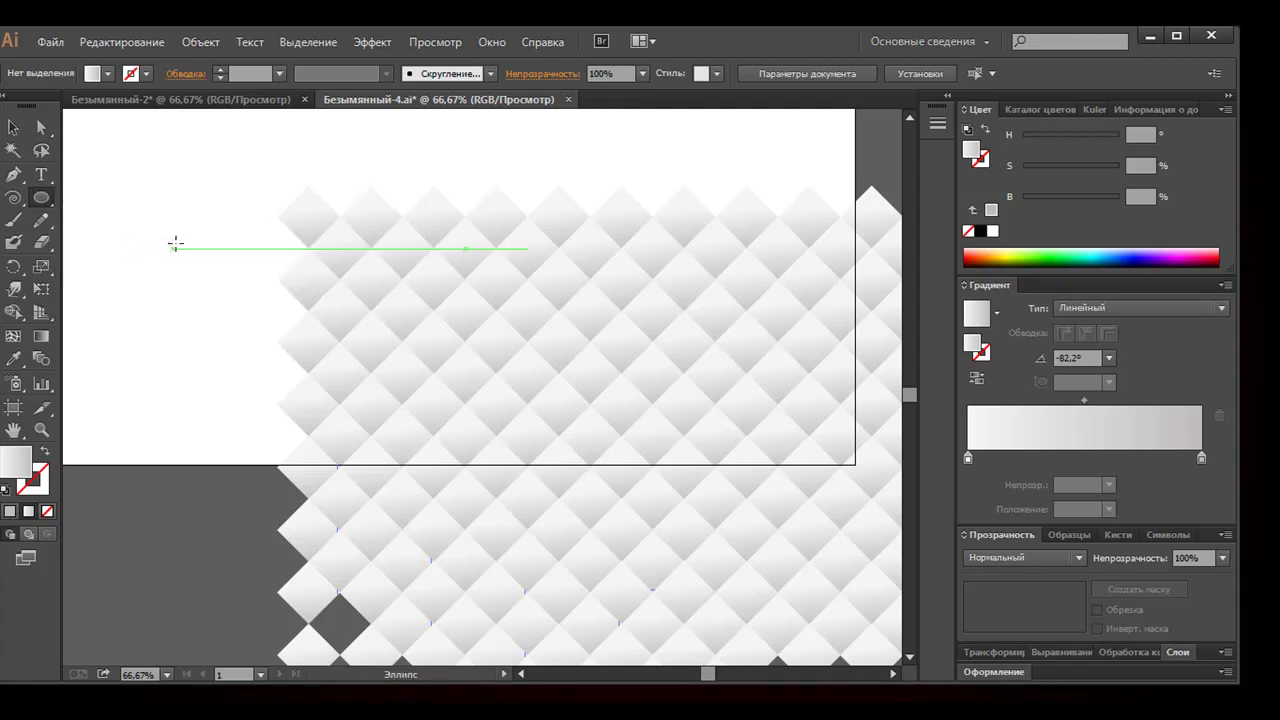
{"action": "left_click_drag", "start_coordinate": [164, 228], "coordinate": [179, 249]}
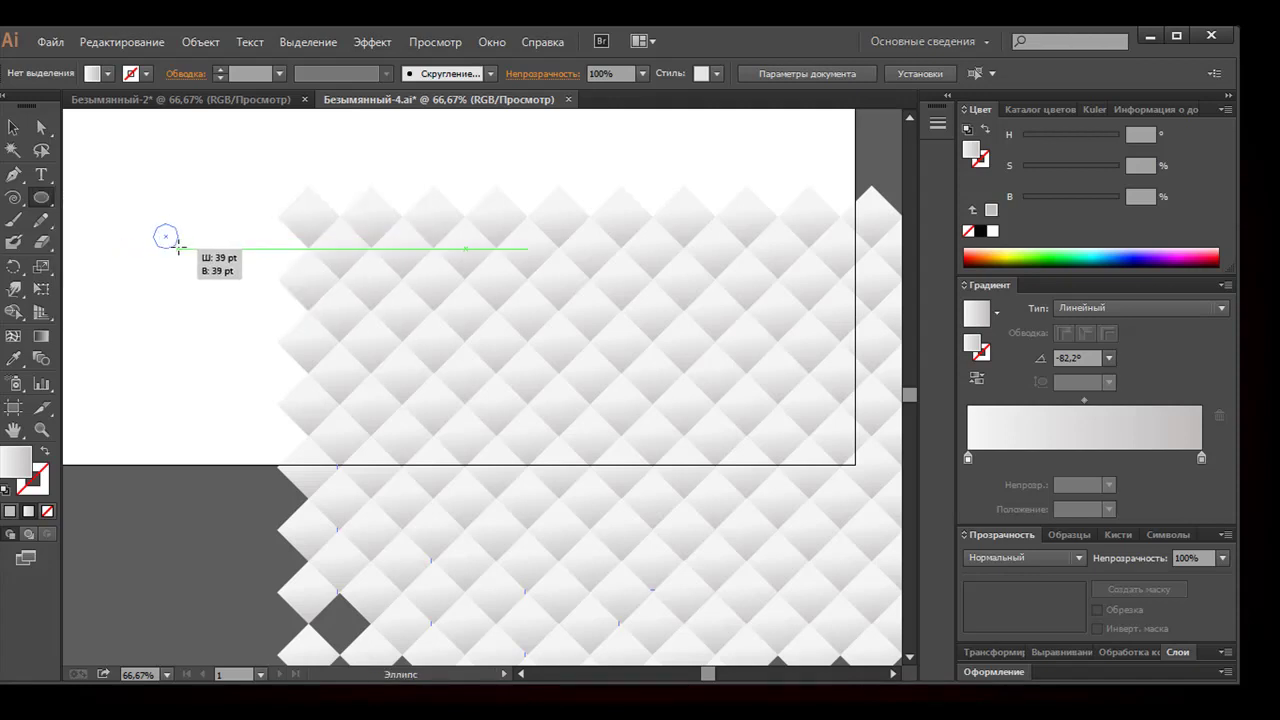
{"action": "left_click", "coordinate": [1076, 314]}
{"action": "left_click", "coordinate": [1077, 341]}
Colour the gradient's left stop orange and its right stop darker red
{"action": "left_click", "coordinate": [968, 457]}
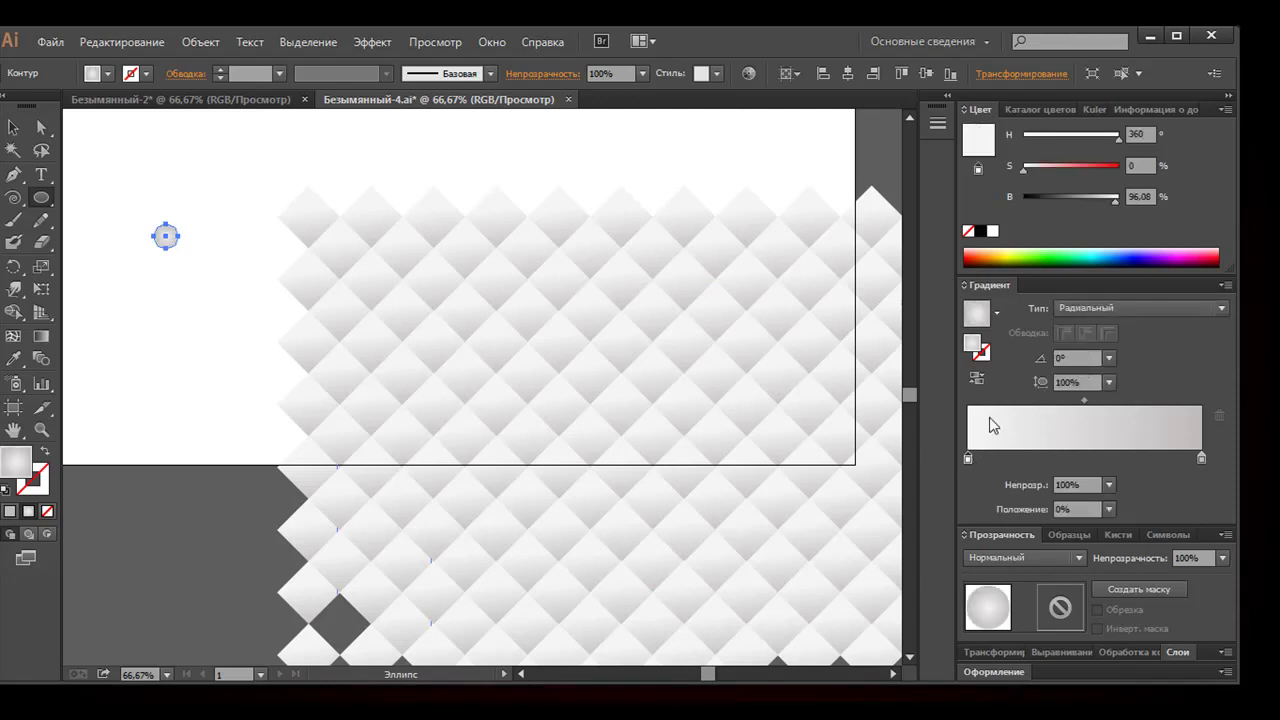
{"action": "left_click", "coordinate": [997, 253]}
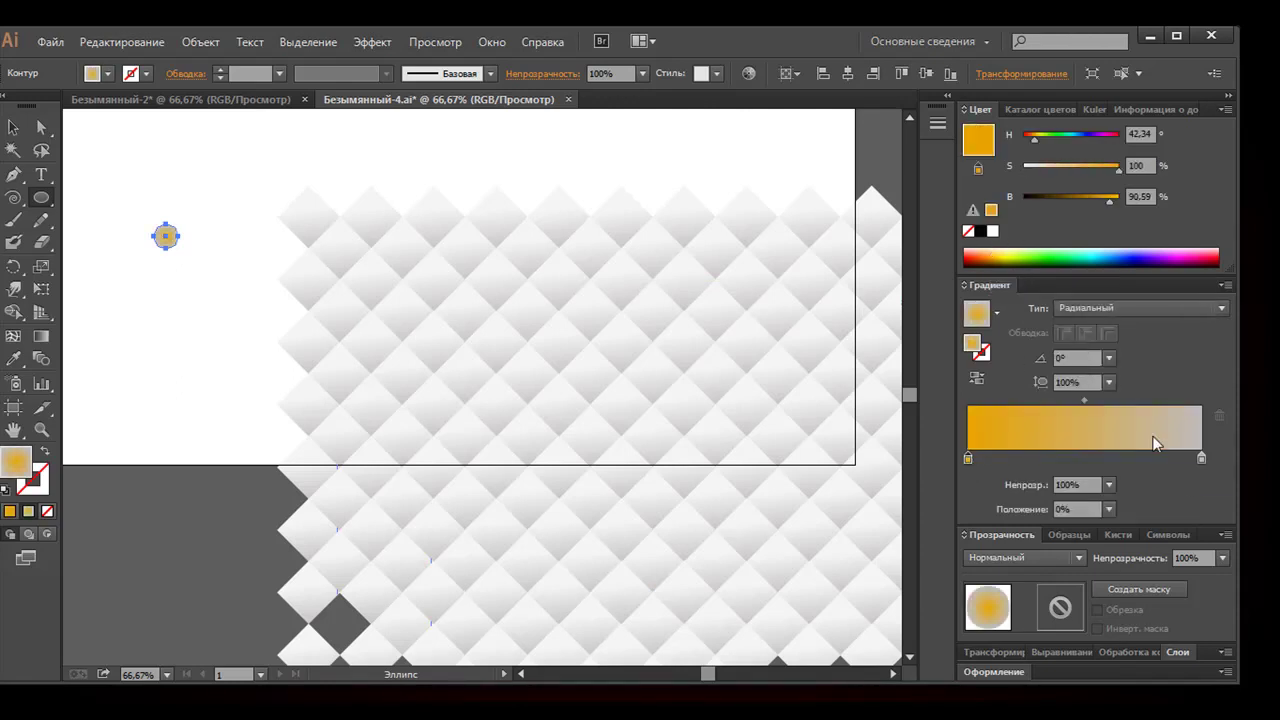
{"action": "left_click", "coordinate": [1201, 458]}
{"action": "left_click", "coordinate": [978, 250]}
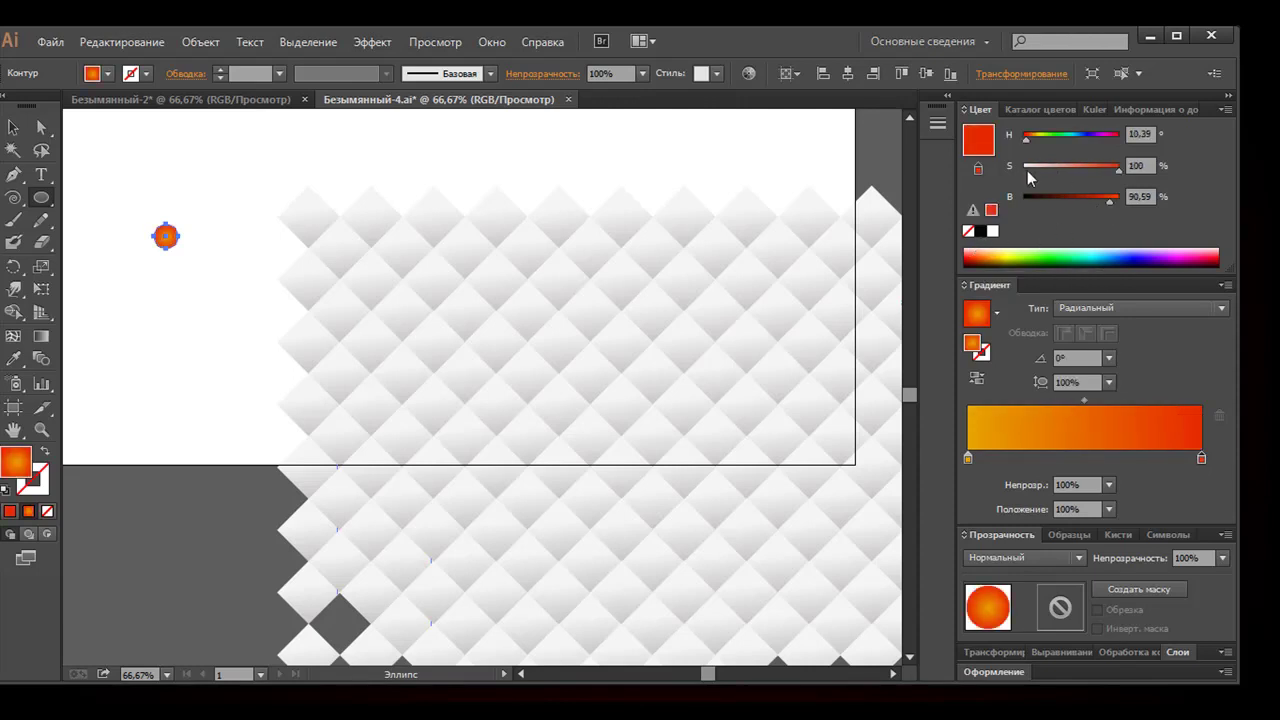
{"action": "left_click_drag", "start_coordinate": [1105, 202], "coordinate": [1083, 200]}
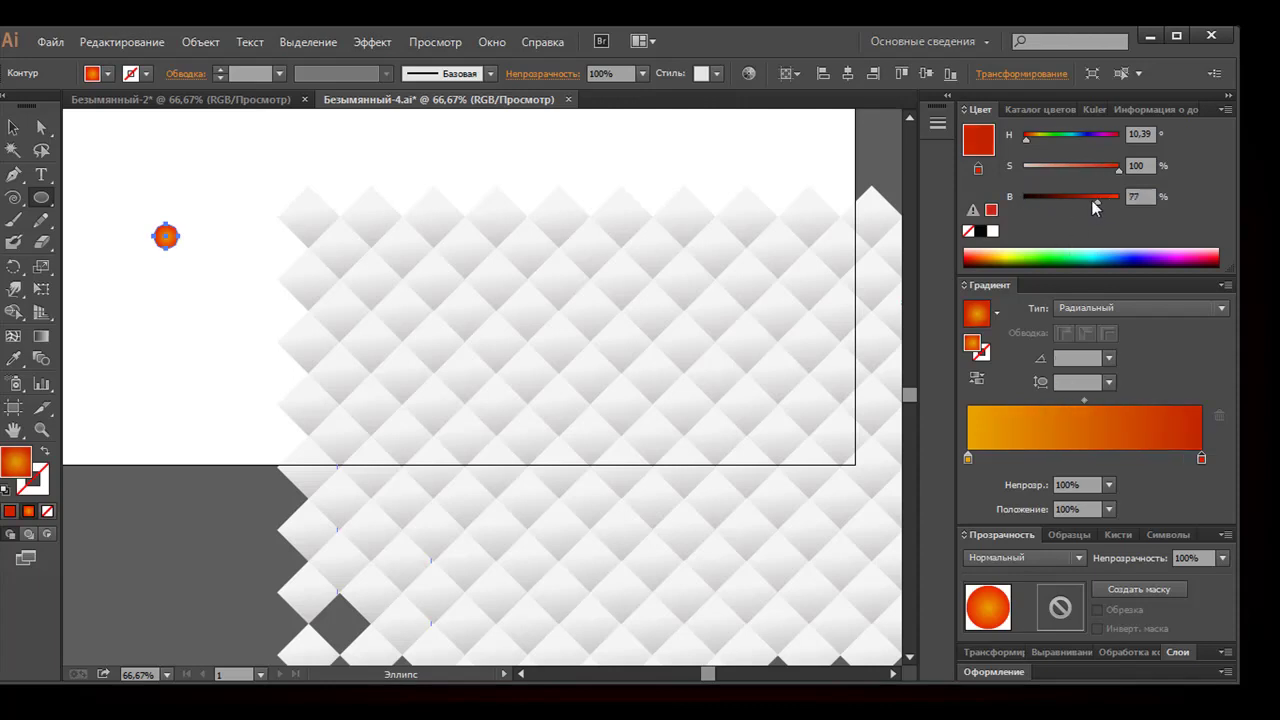
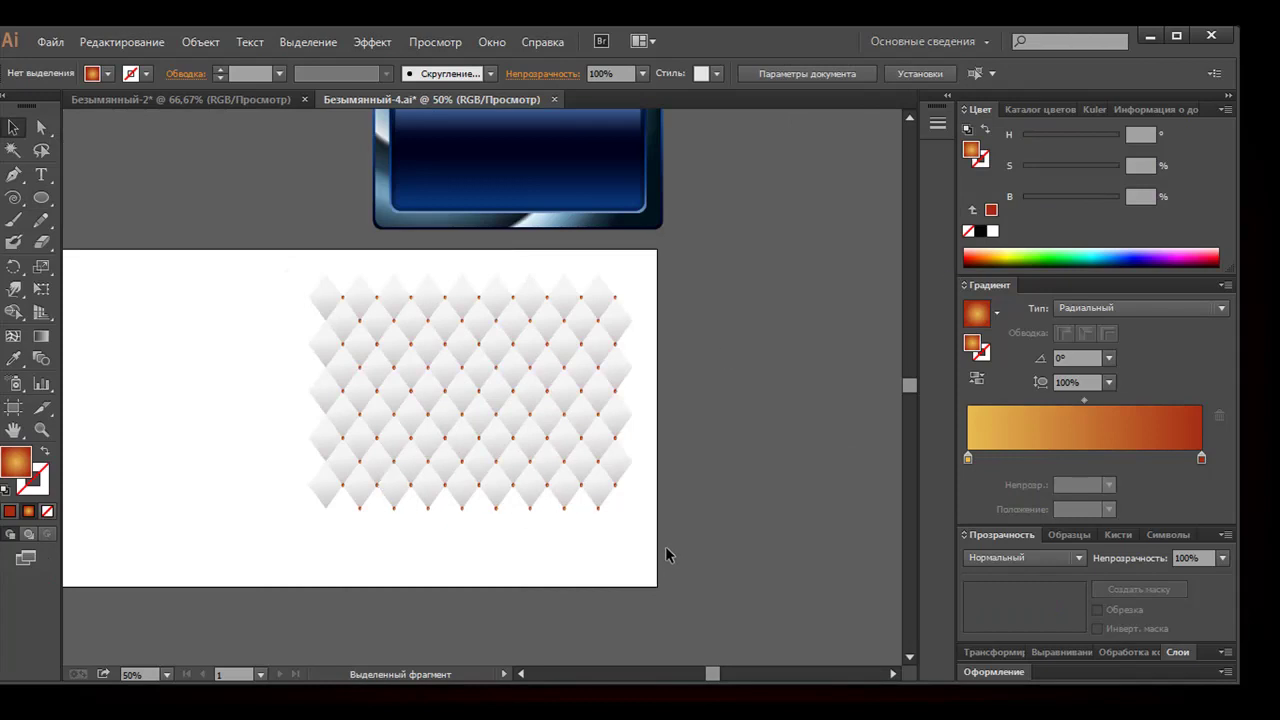
Select all the diamonds with the Magic Wand and set their blend mode to Multiply
{"action": "left_click", "coordinate": [316, 290]}
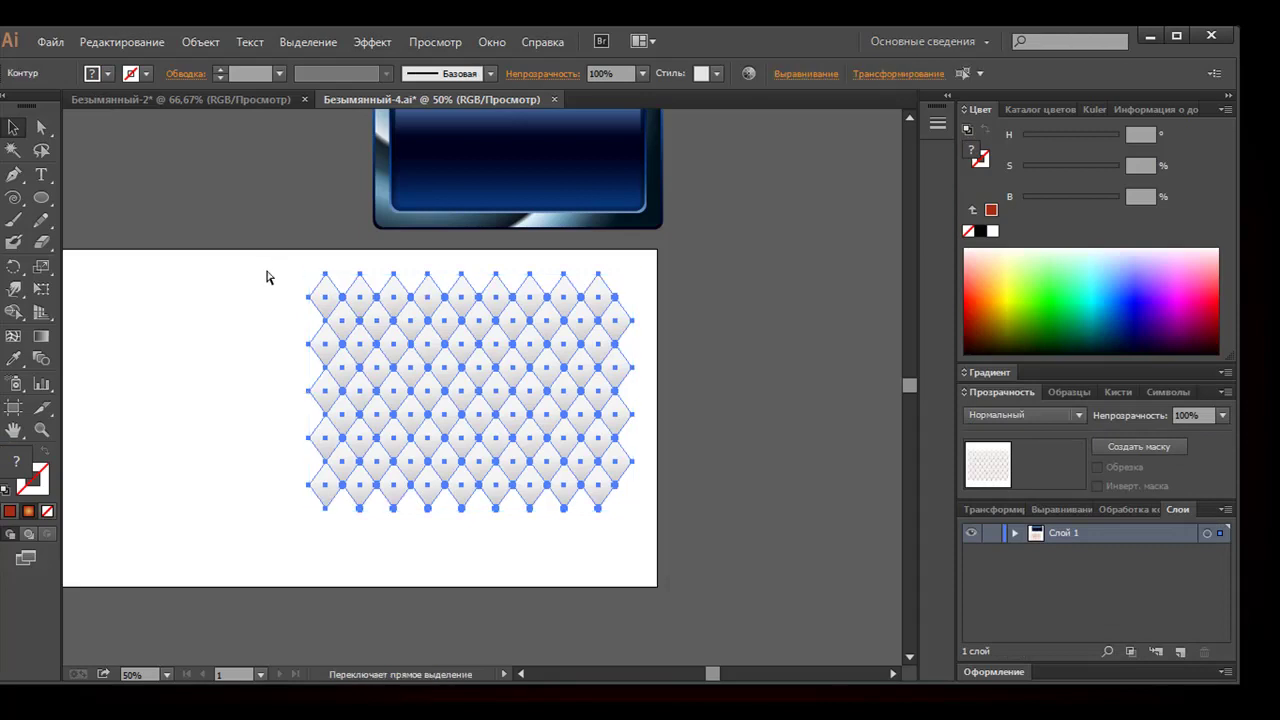
{"action": "left_click", "coordinate": [325, 296]}
{"action": "left_click_drag", "start_coordinate": [277, 268], "coordinate": [641, 532]}
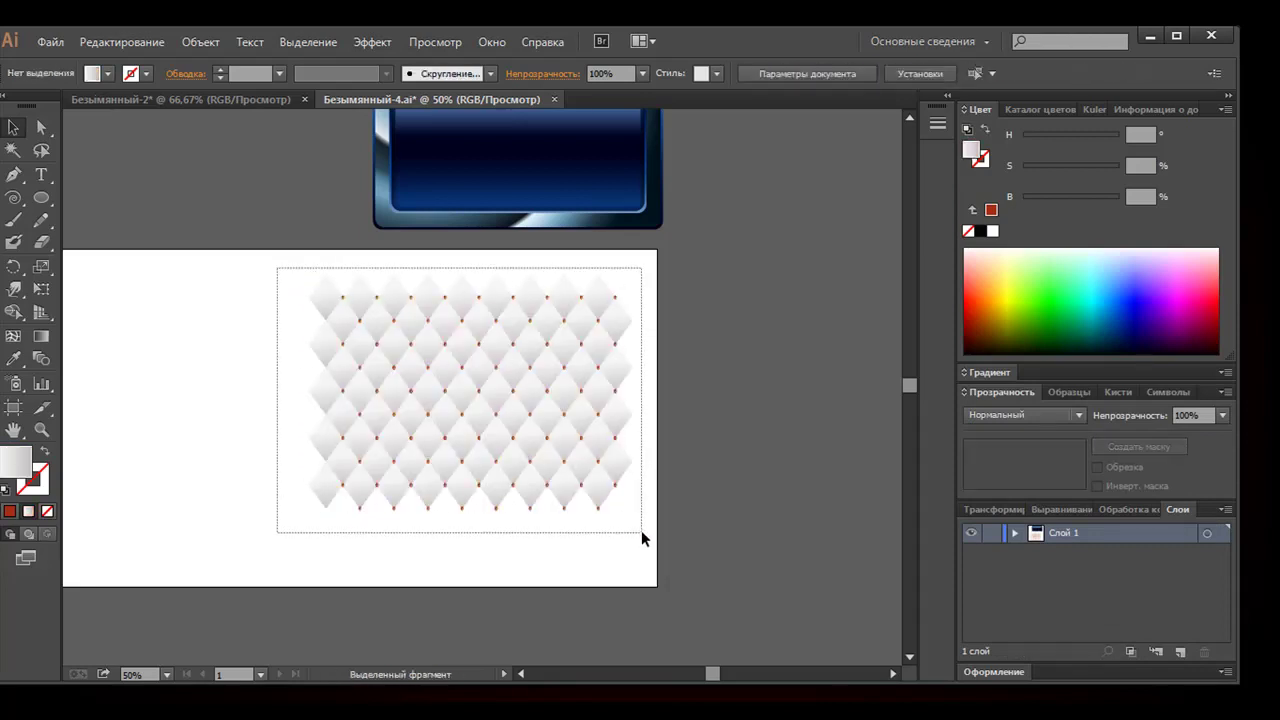
{"action": "left_click", "coordinate": [12, 150]}
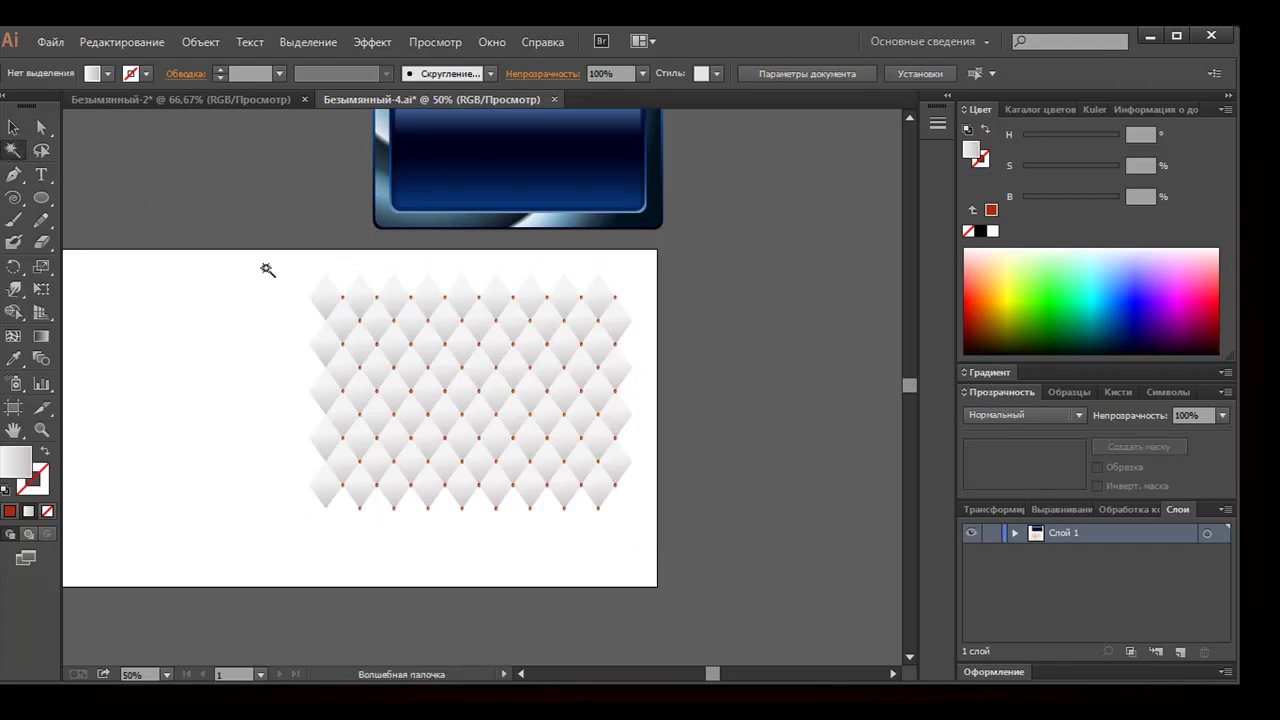
{"action": "left_click", "coordinate": [313, 298]}
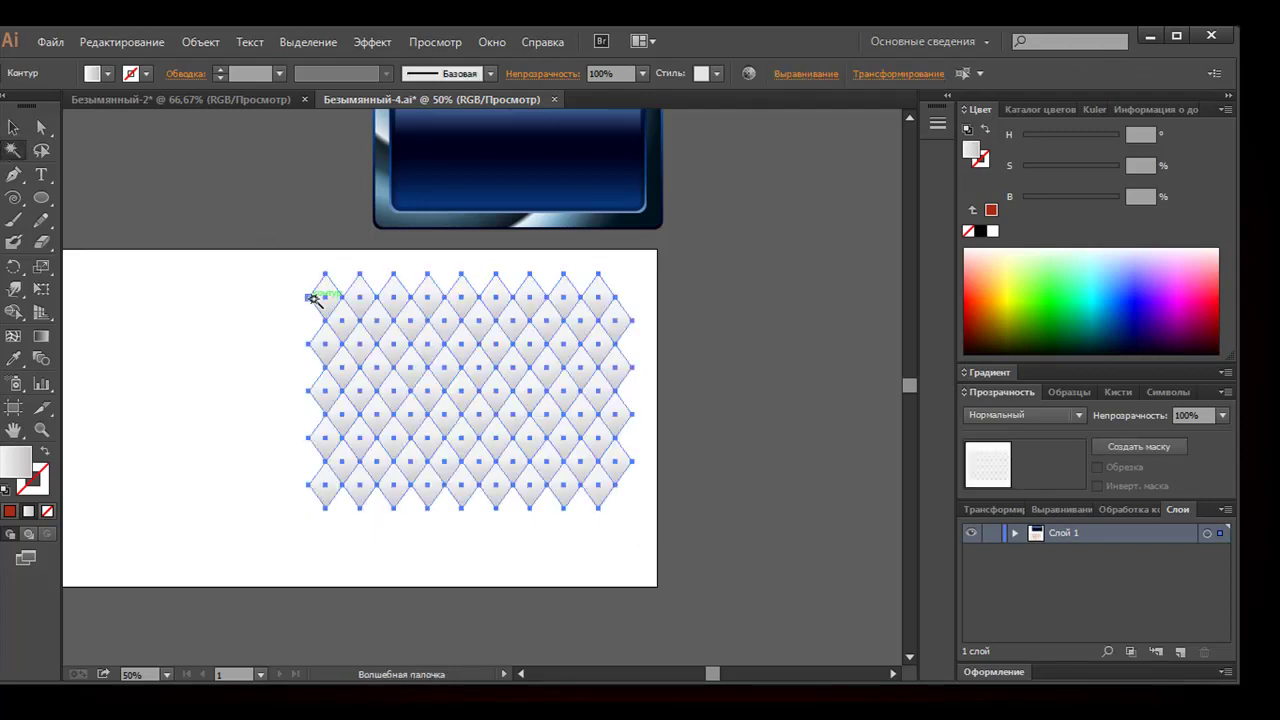
{"action": "left_click", "coordinate": [1072, 416]}
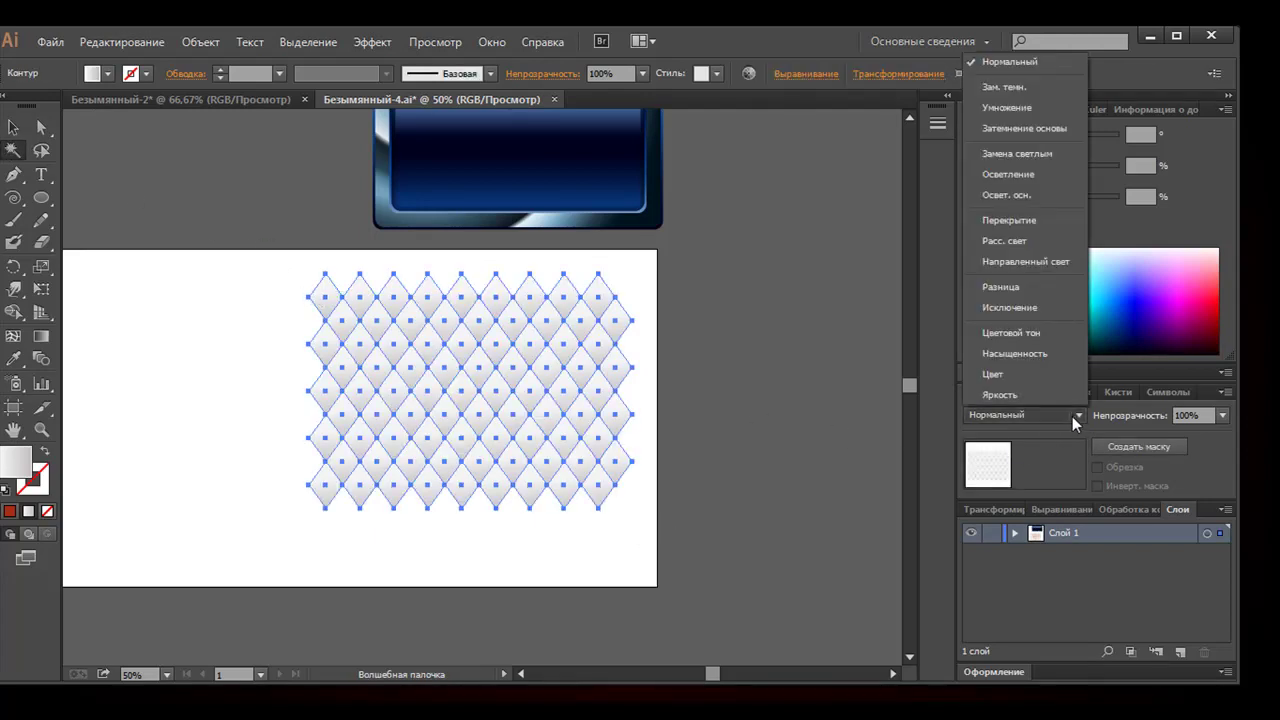
{"action": "left_click", "coordinate": [1003, 109]}
Marquee-select the whole diamond pattern and group it into one object
{"action": "left_click", "coordinate": [13, 127]}
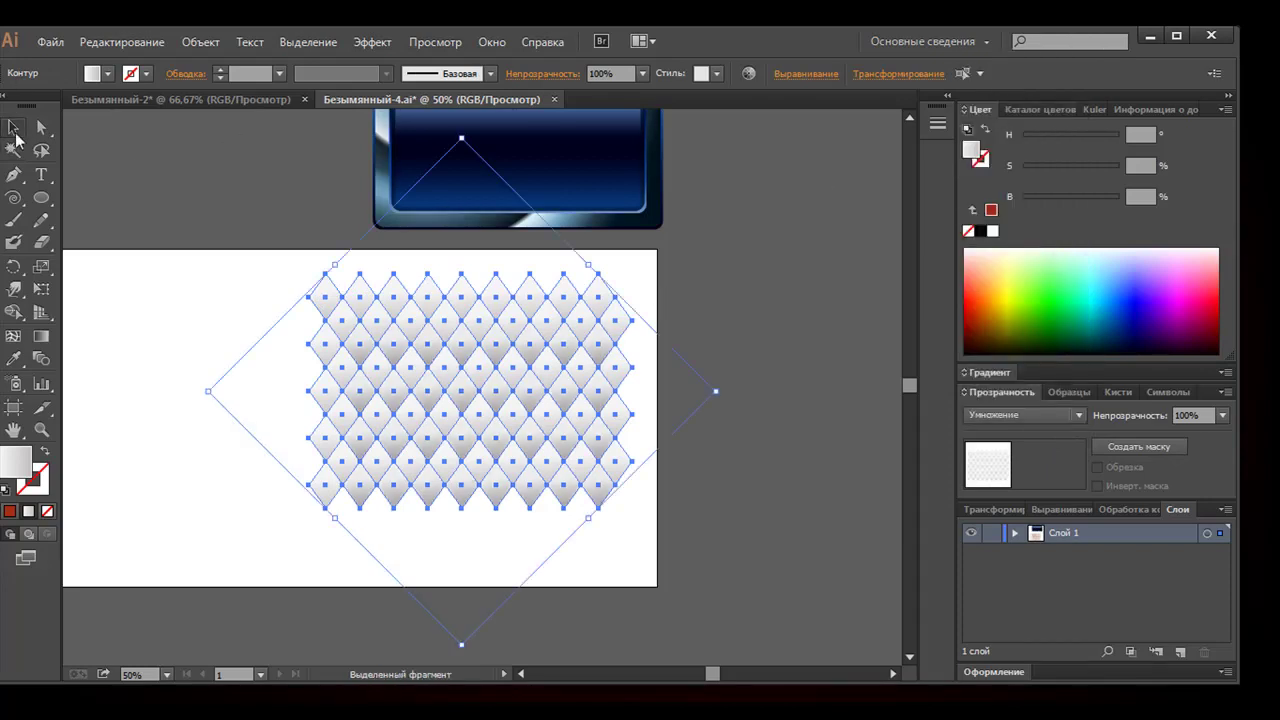
{"action": "left_click", "coordinate": [125, 143]}
{"action": "left_click_drag", "start_coordinate": [264, 269], "coordinate": [646, 550]}
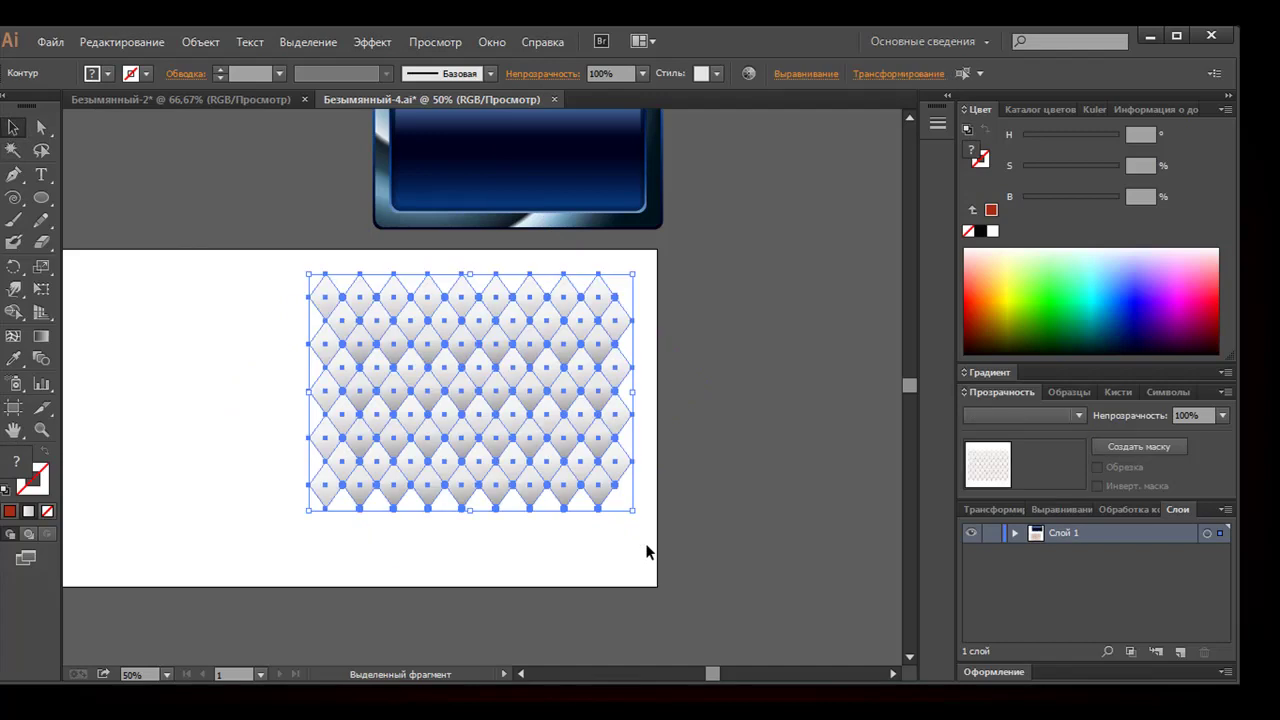
{"action": "right_click", "coordinate": [611, 537]}
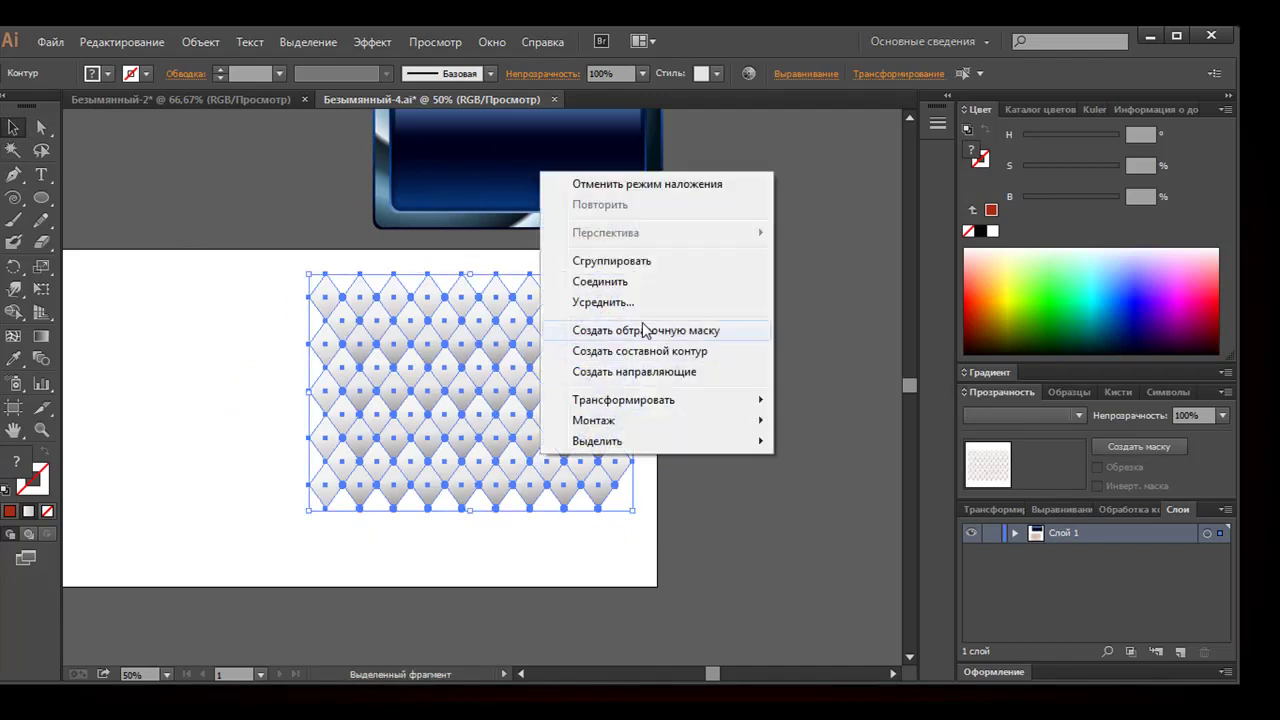
{"action": "left_click", "coordinate": [611, 261]}
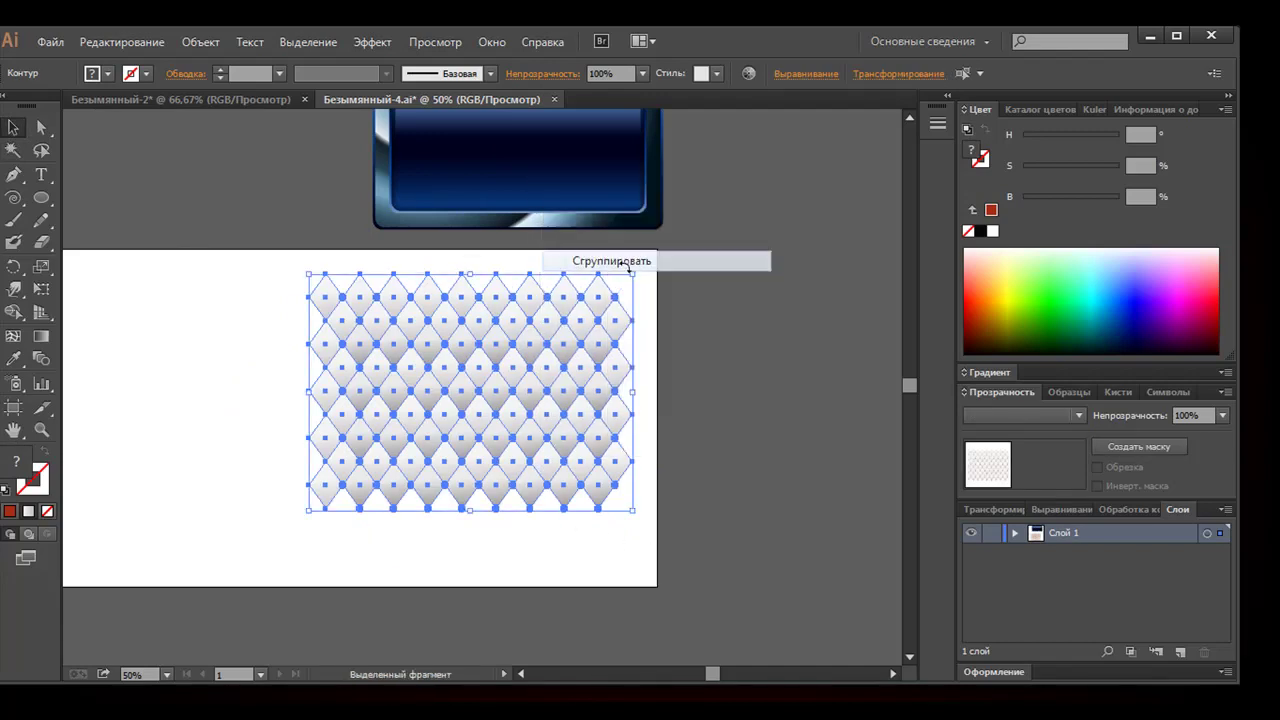
{"action": "left_click", "coordinate": [693, 330]}
Place a copy of the blue inner rectangle over the diamond pattern and attempt a clipping mask
{"action": "scroll", "coordinate": [690, 352], "scroll_direction": "up", "scroll_amount": 3}
{"action": "left_click", "coordinate": [563, 257]}
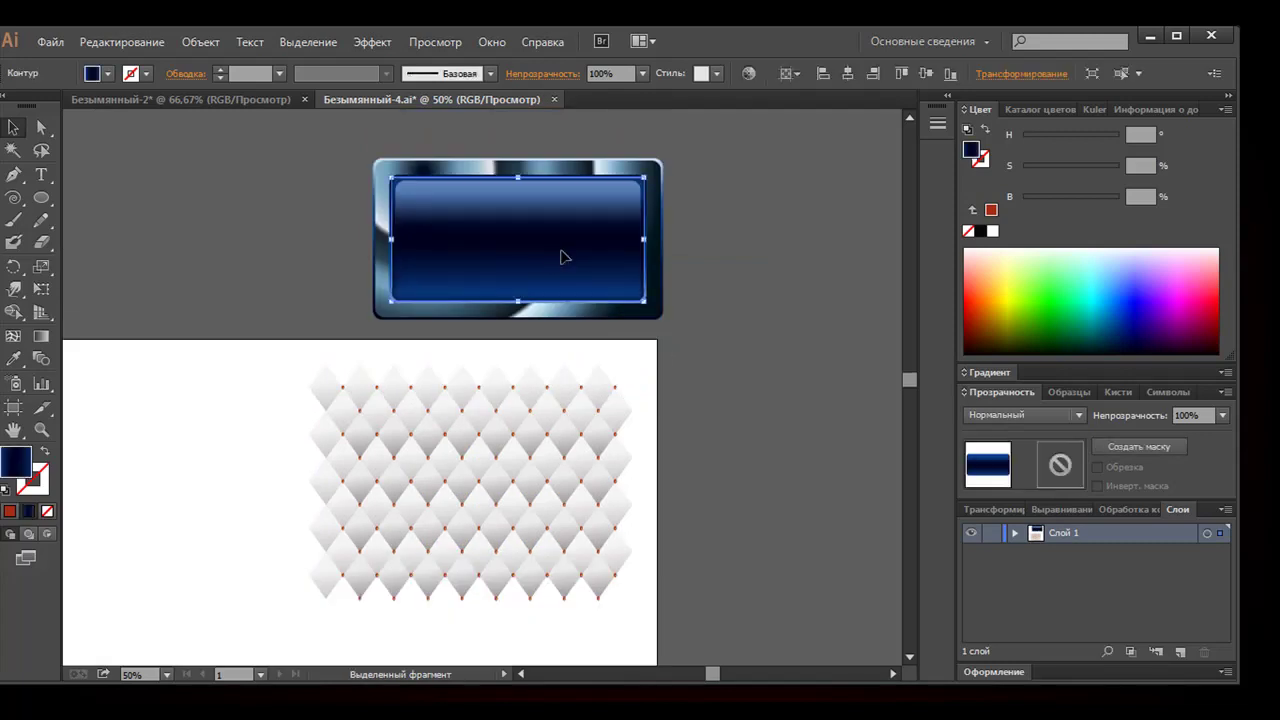
{"action": "left_click_drag", "start_coordinate": [557, 266], "coordinate": [513, 500]}
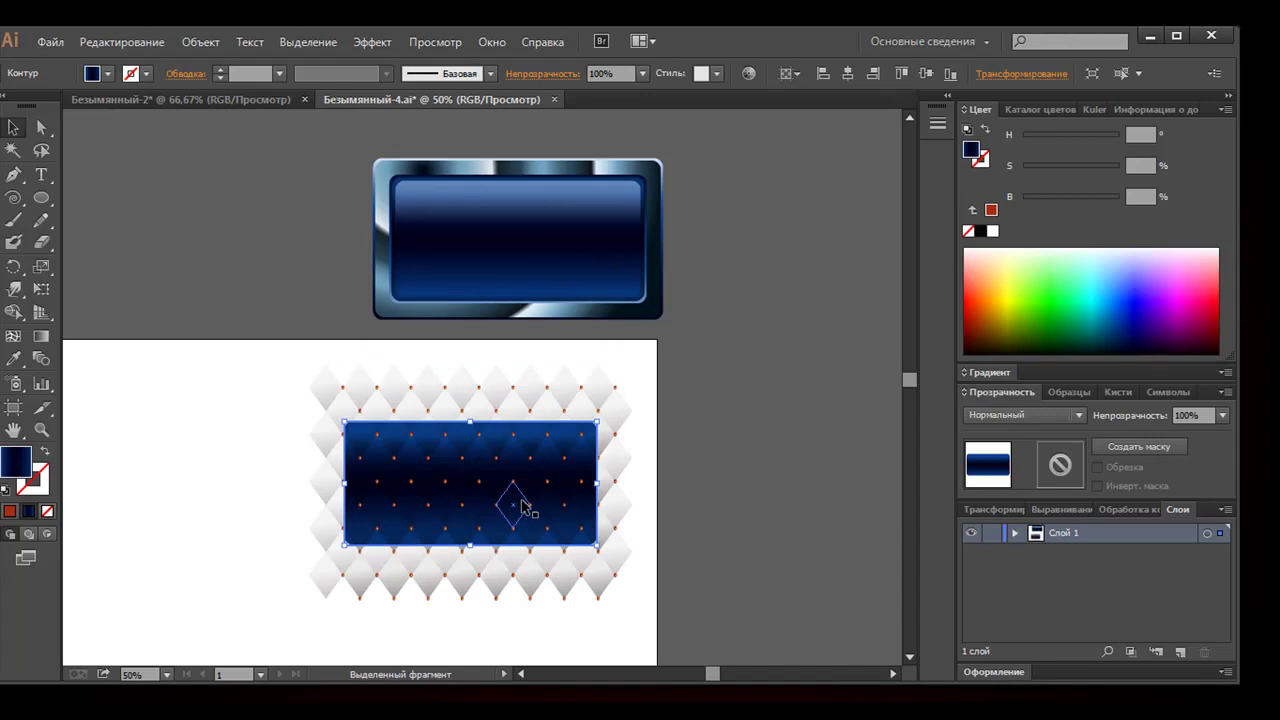
{"action": "left_click_drag", "start_coordinate": [260, 432], "coordinate": [555, 535]}
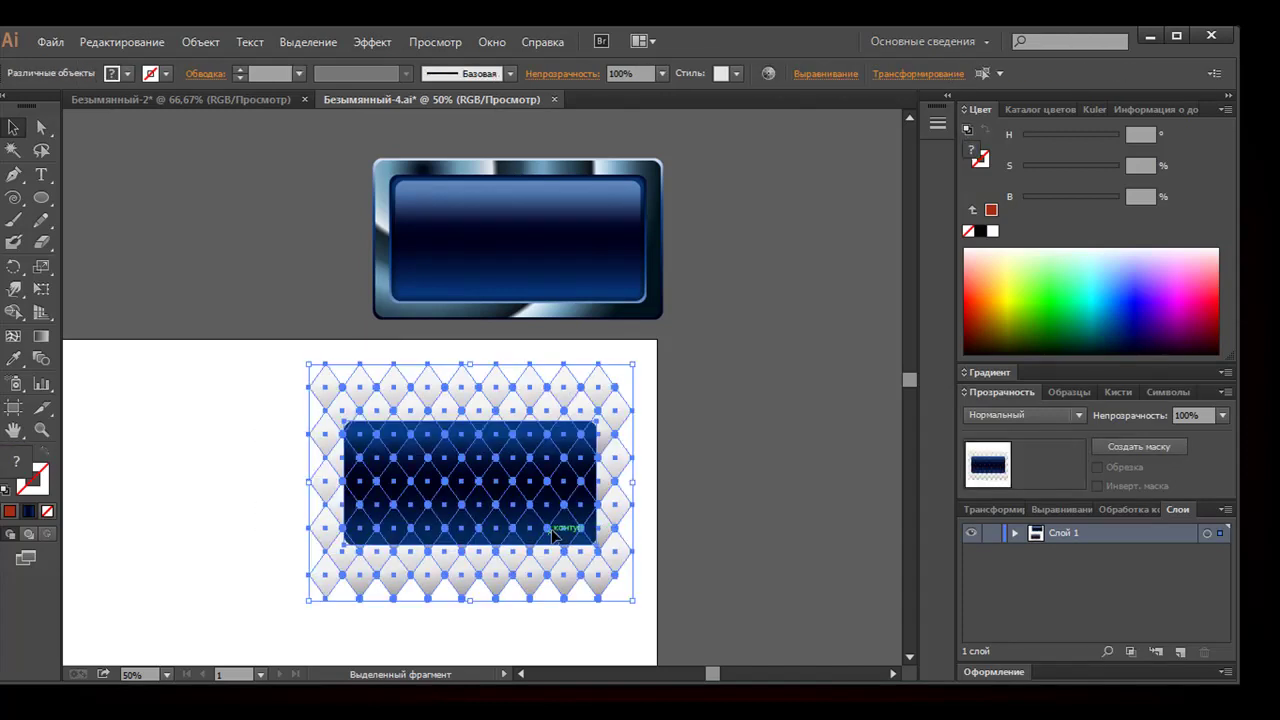
{"action": "left_click", "coordinate": [199, 41]}
{"action": "mouse_move", "coordinate": [258, 597]}
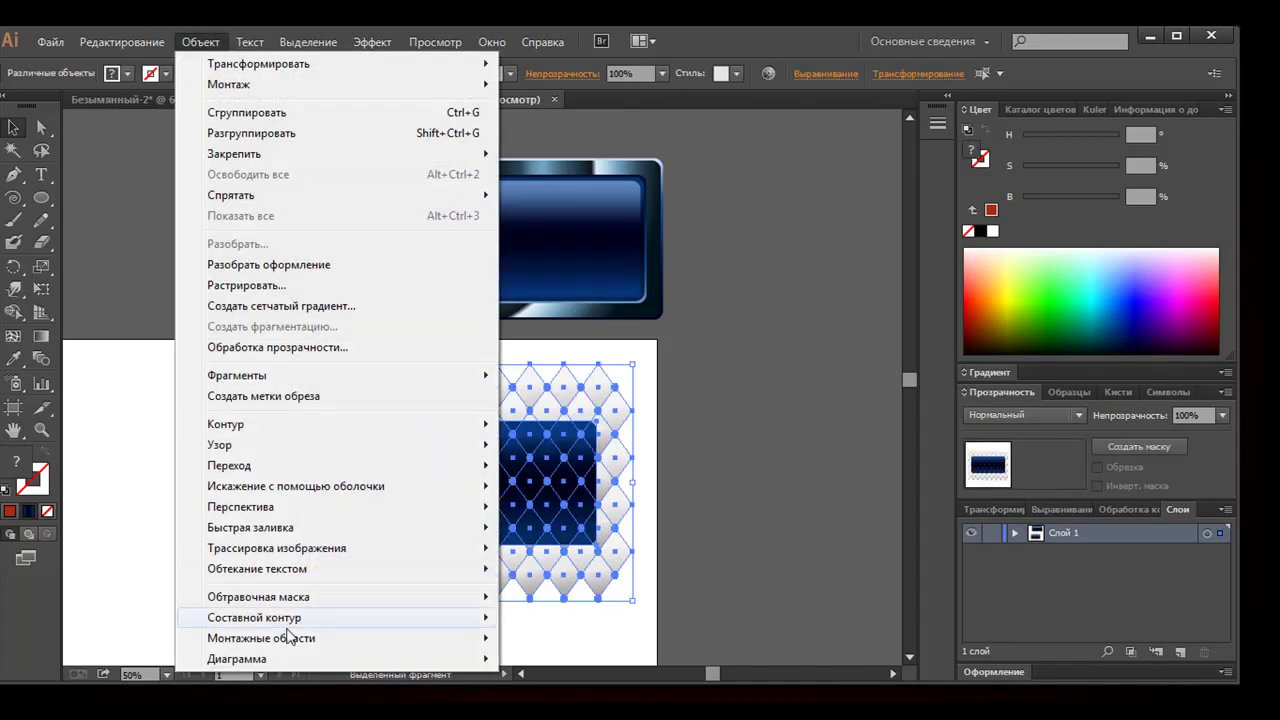
{"action": "left_click", "coordinate": [522, 598]}
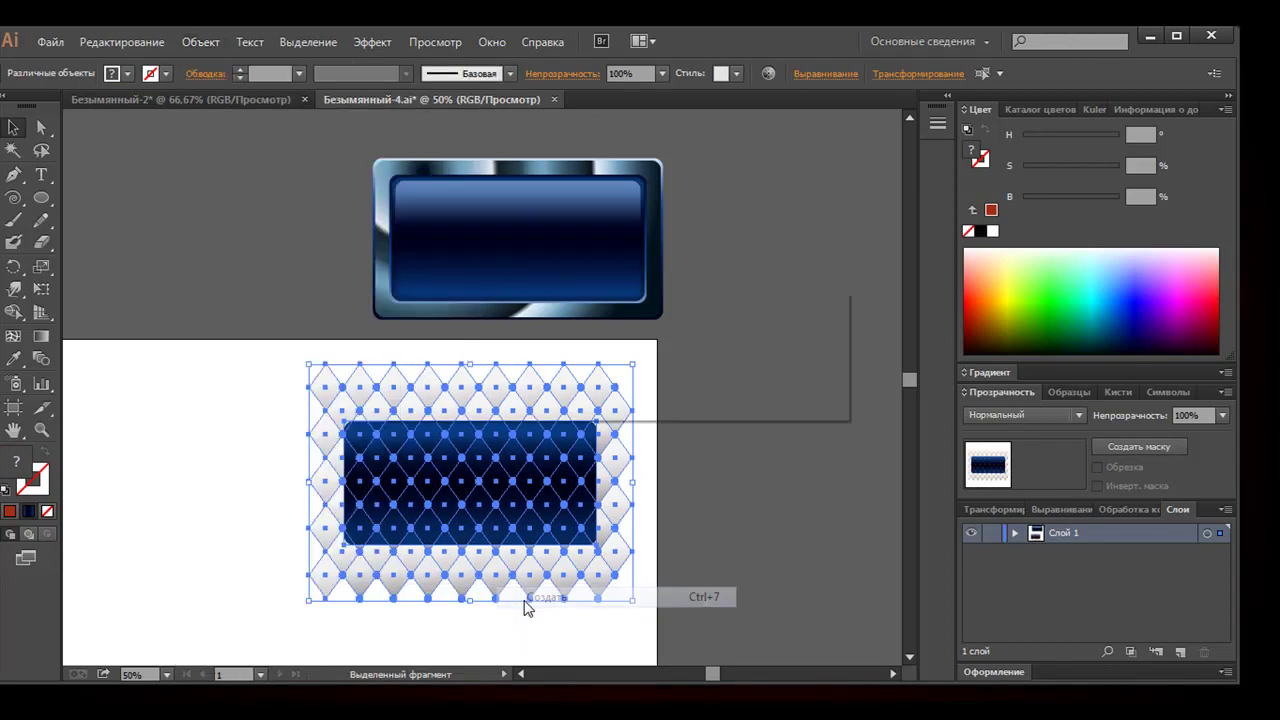
{"action": "left_click", "coordinate": [795, 402]}
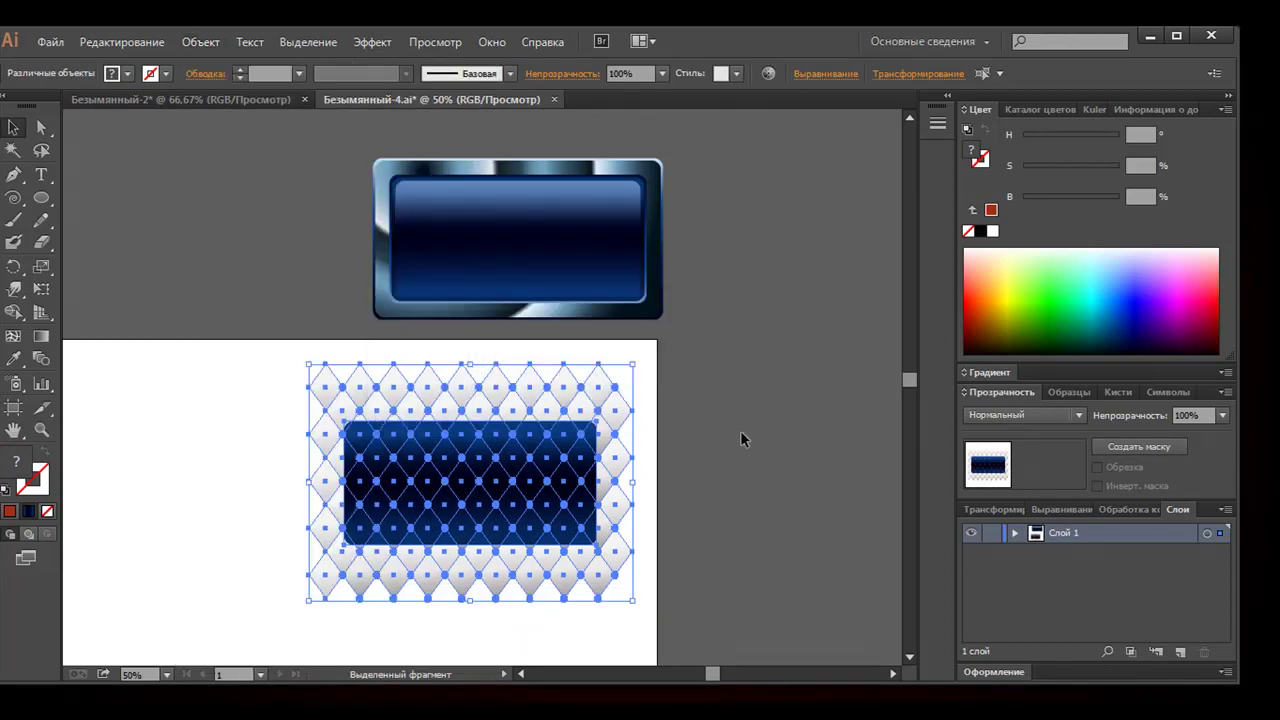
Clip the diamond pattern to the rectangle copy and move it into the blue button
{"action": "left_click", "coordinate": [740, 430]}
{"action": "left_click", "coordinate": [583, 459]}
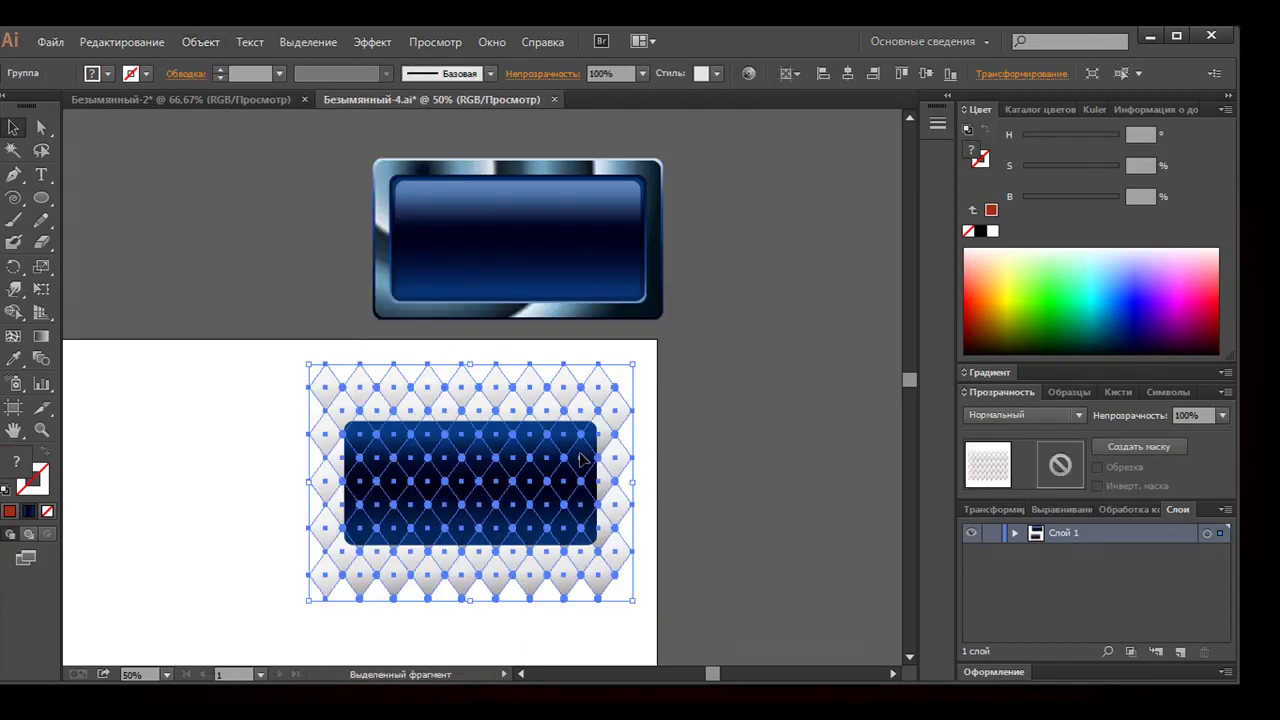
{"action": "left_click", "coordinate": [586, 466]}
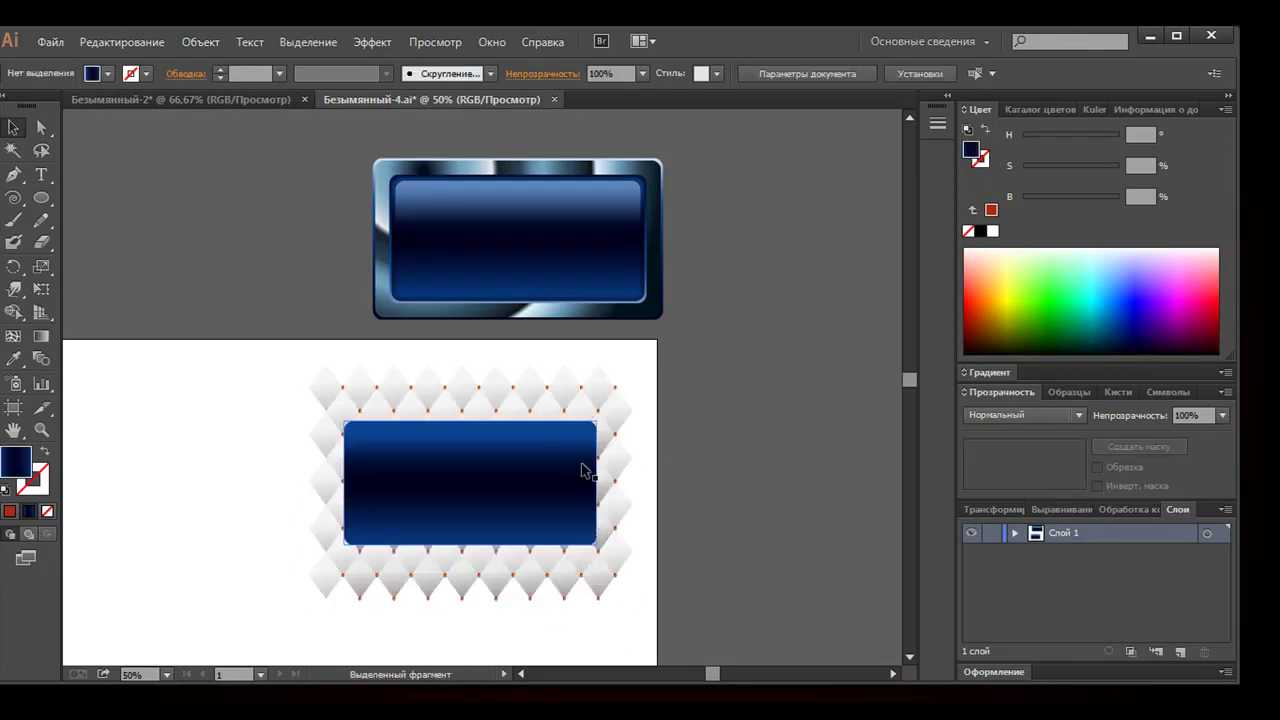
{"action": "left_click", "coordinate": [277, 446]}
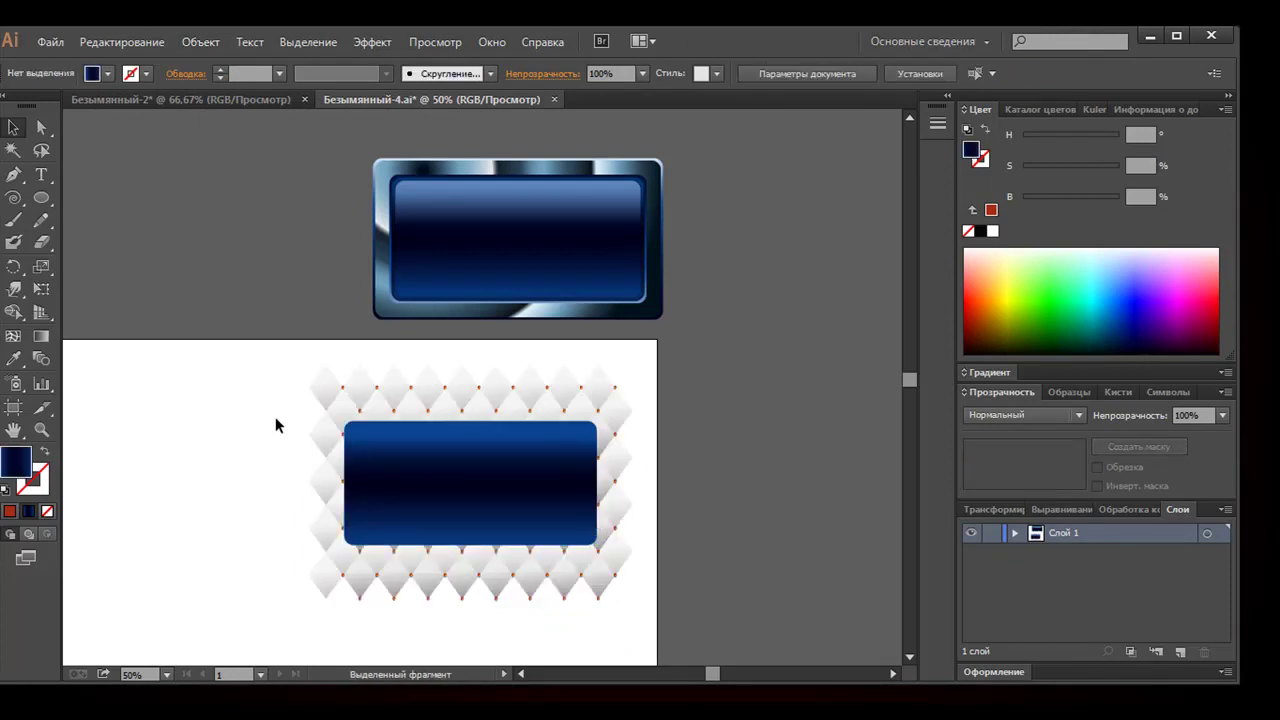
{"action": "left_click_drag", "start_coordinate": [280, 412], "coordinate": [420, 486]}
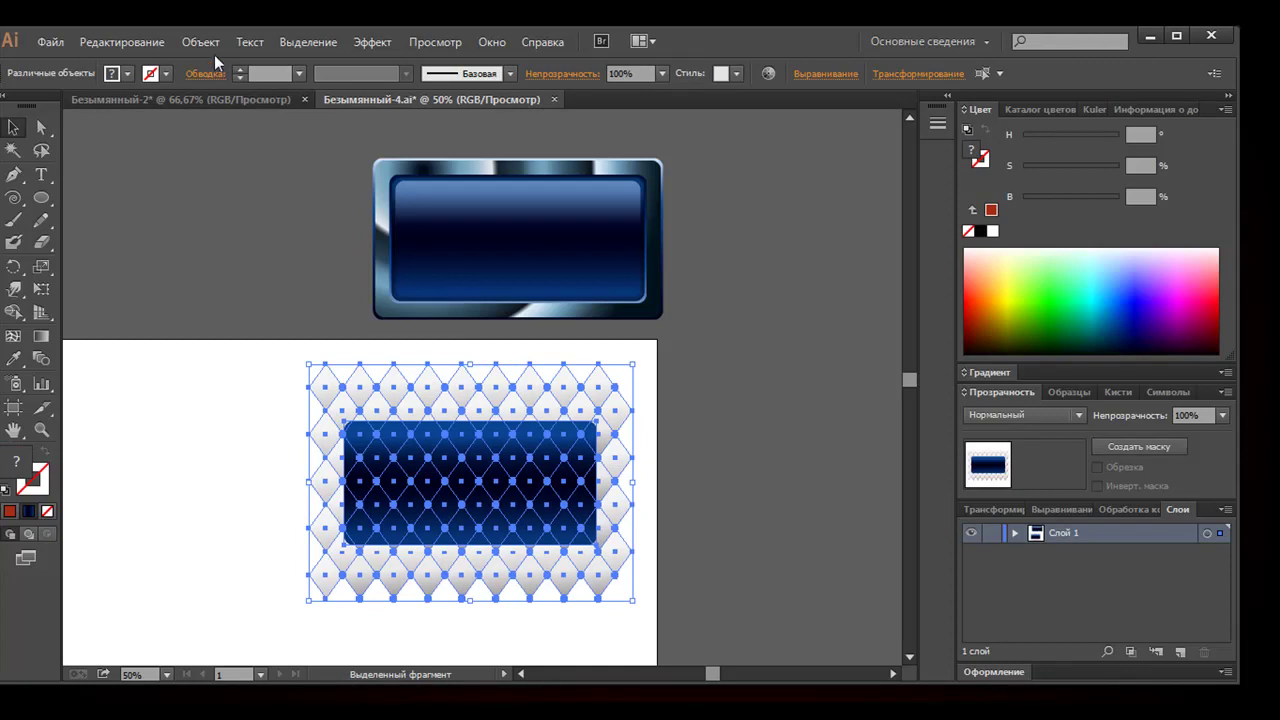
{"action": "left_click", "coordinate": [205, 42]}
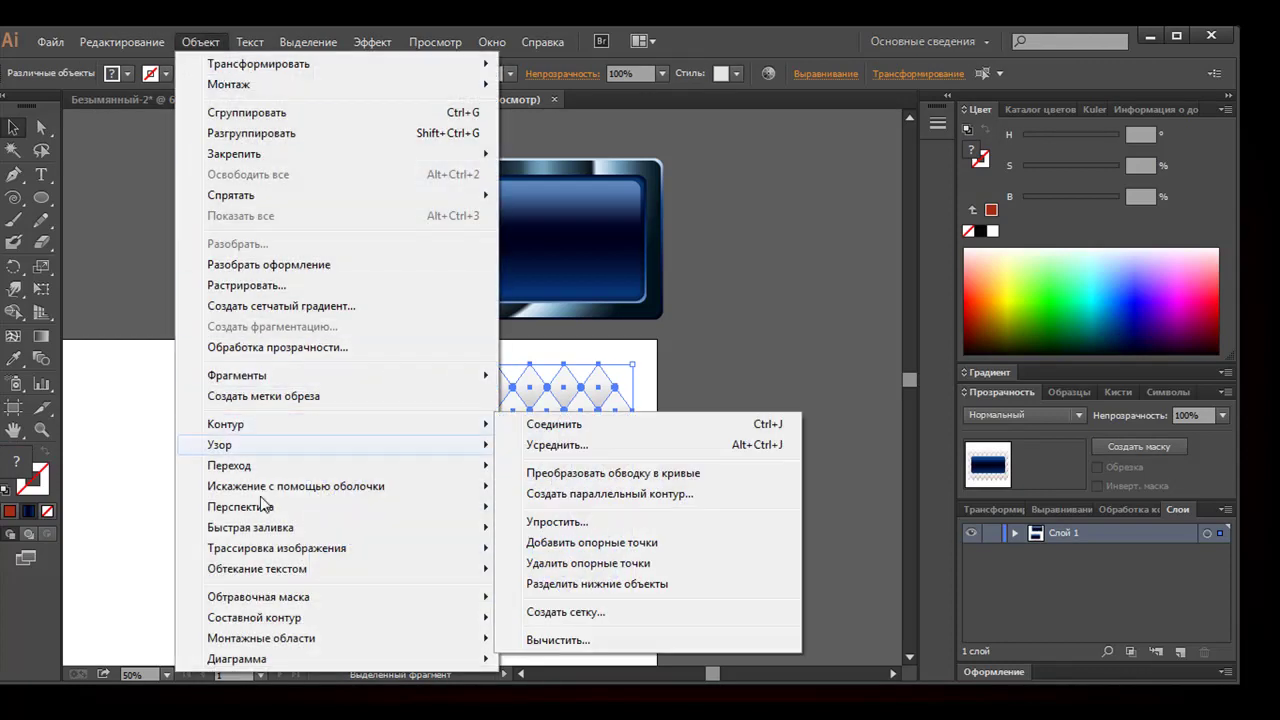
{"action": "left_click", "coordinate": [540, 597]}
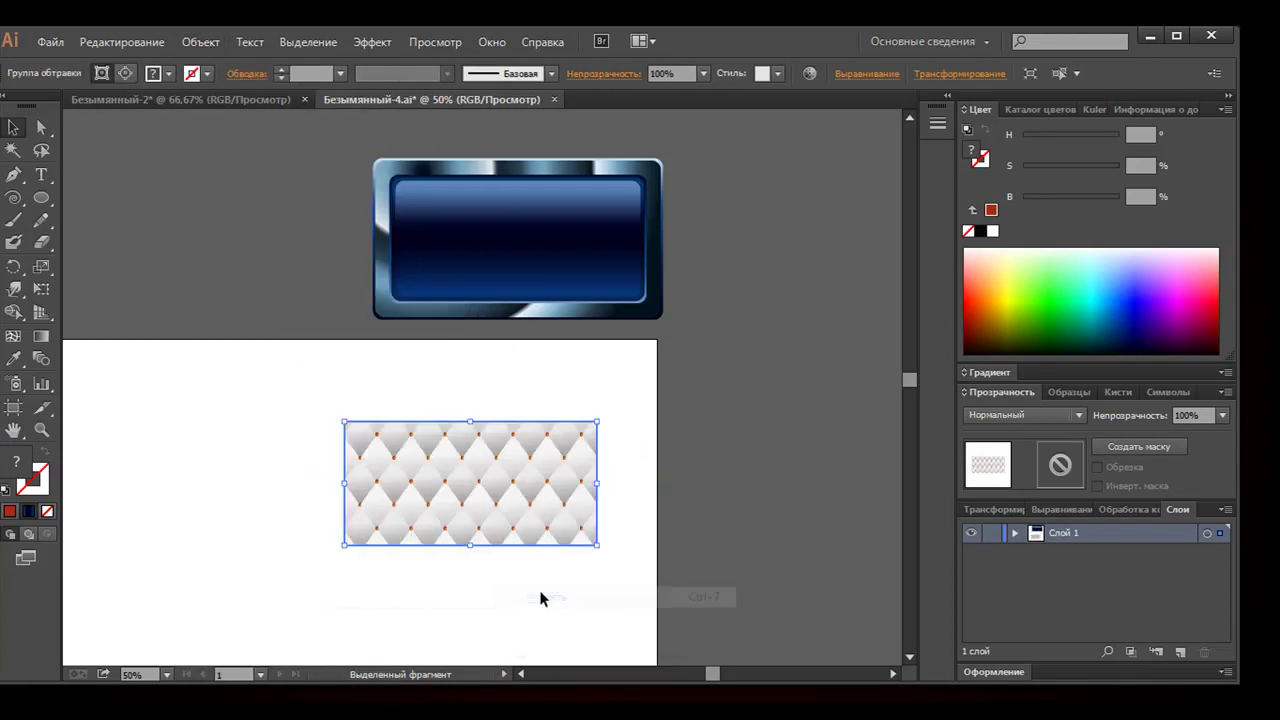
{"action": "left_click", "coordinate": [699, 523]}
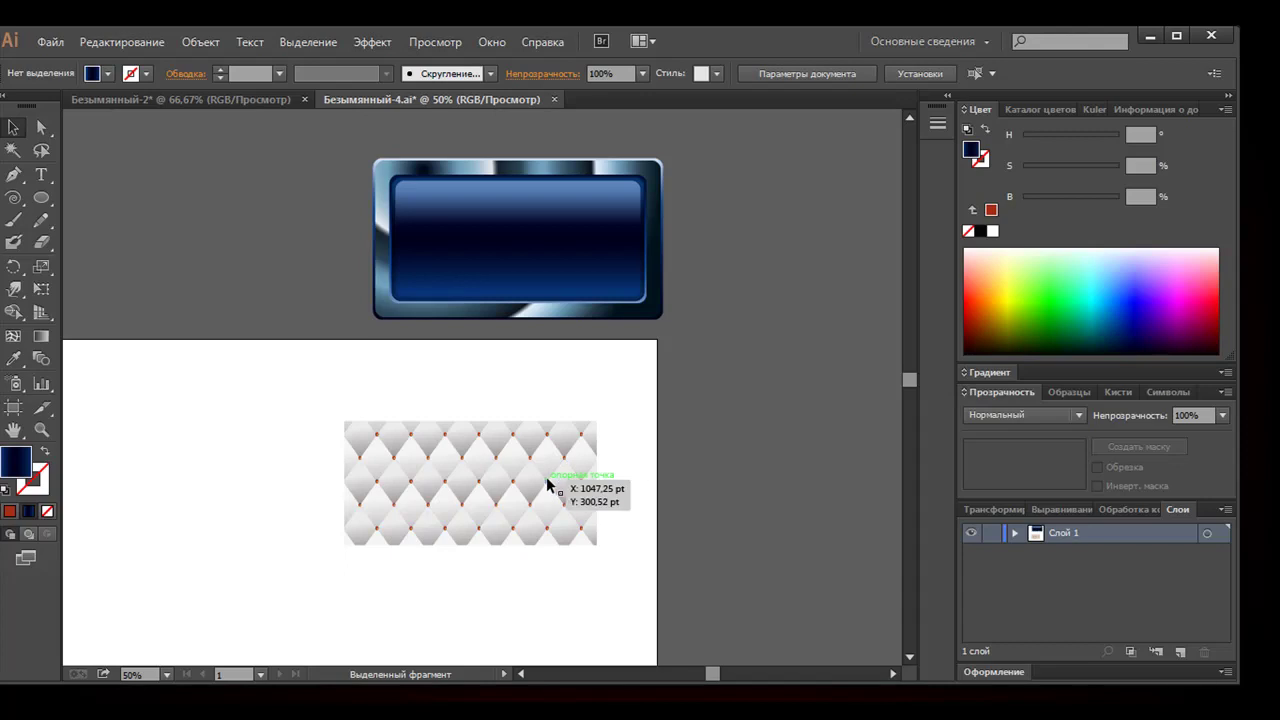
{"action": "left_click", "coordinate": [547, 480]}
{"action": "left_click_drag", "start_coordinate": [532, 458], "coordinate": [577, 247]}
Select all the button's parts and move the button down onto the artboard
{"action": "left_click", "coordinate": [703, 338]}
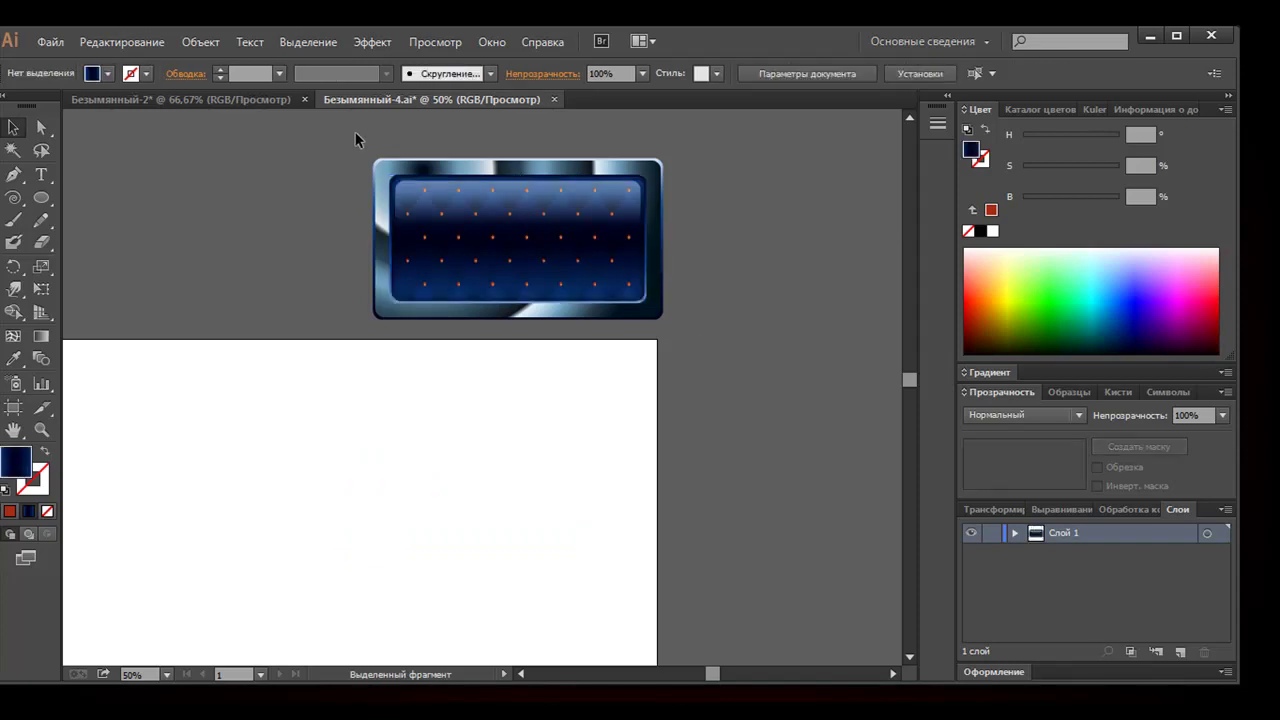
{"action": "key", "text": "ctrl+a"}
{"action": "mouse_move", "coordinate": [518, 275]}
{"action": "left_mouse_down"}
{"action": "mouse_move", "coordinate": [373, 553]}
{"action": "mouse_move", "coordinate": [336, 581]}
{"action": "left_mouse_up"}
{"action": "scroll", "coordinate": [428, 541], "scroll_direction": "down", "scroll_amount": 3}
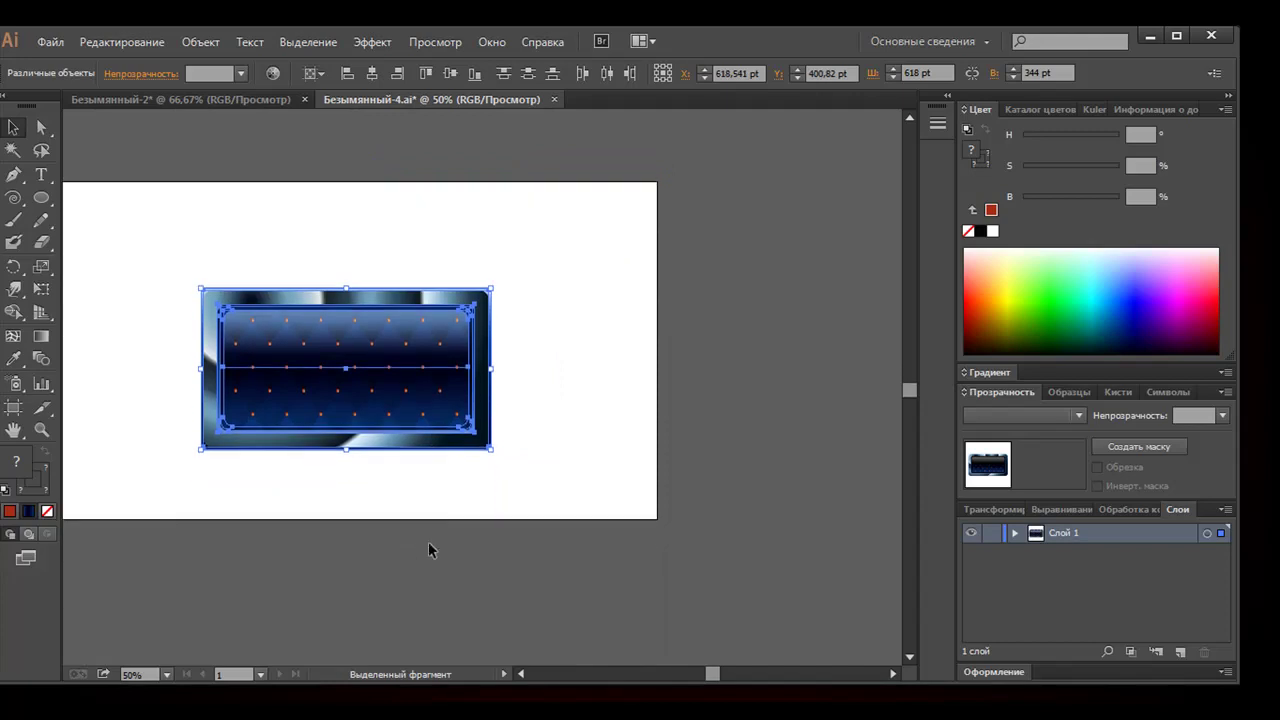
{"action": "left_click", "coordinate": [518, 676]}
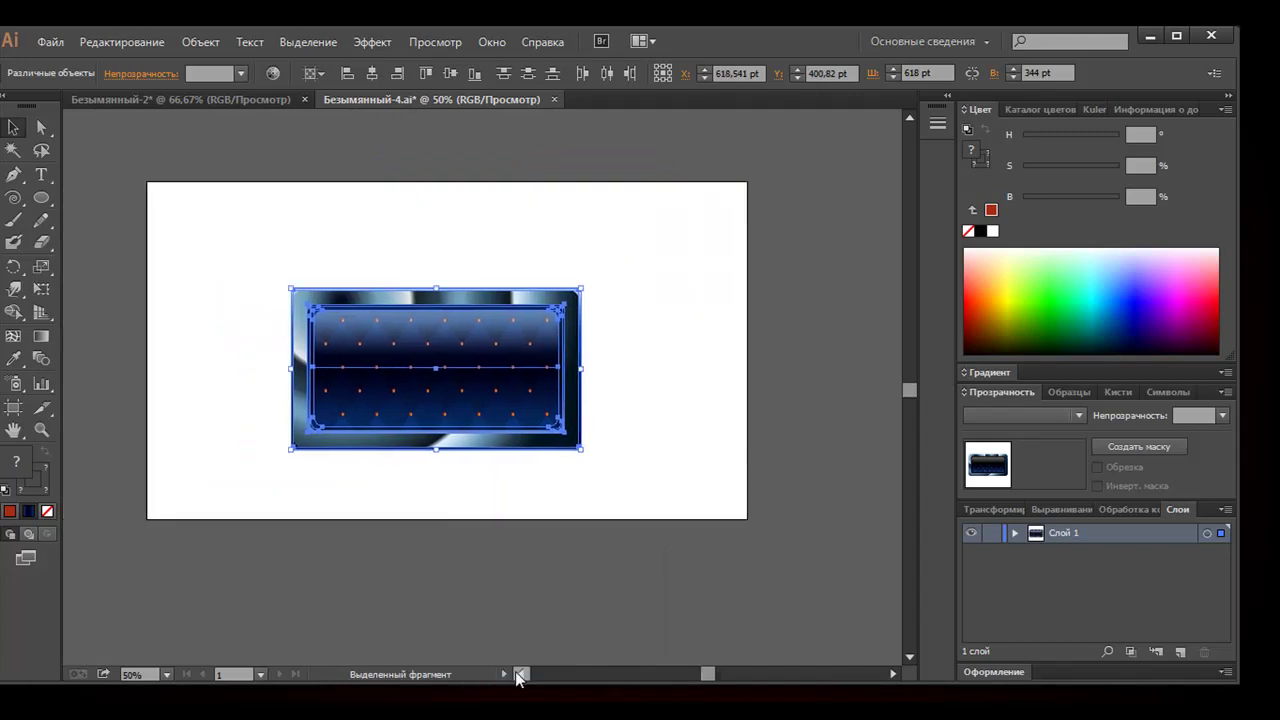
{"action": "left_click", "coordinate": [476, 548]}
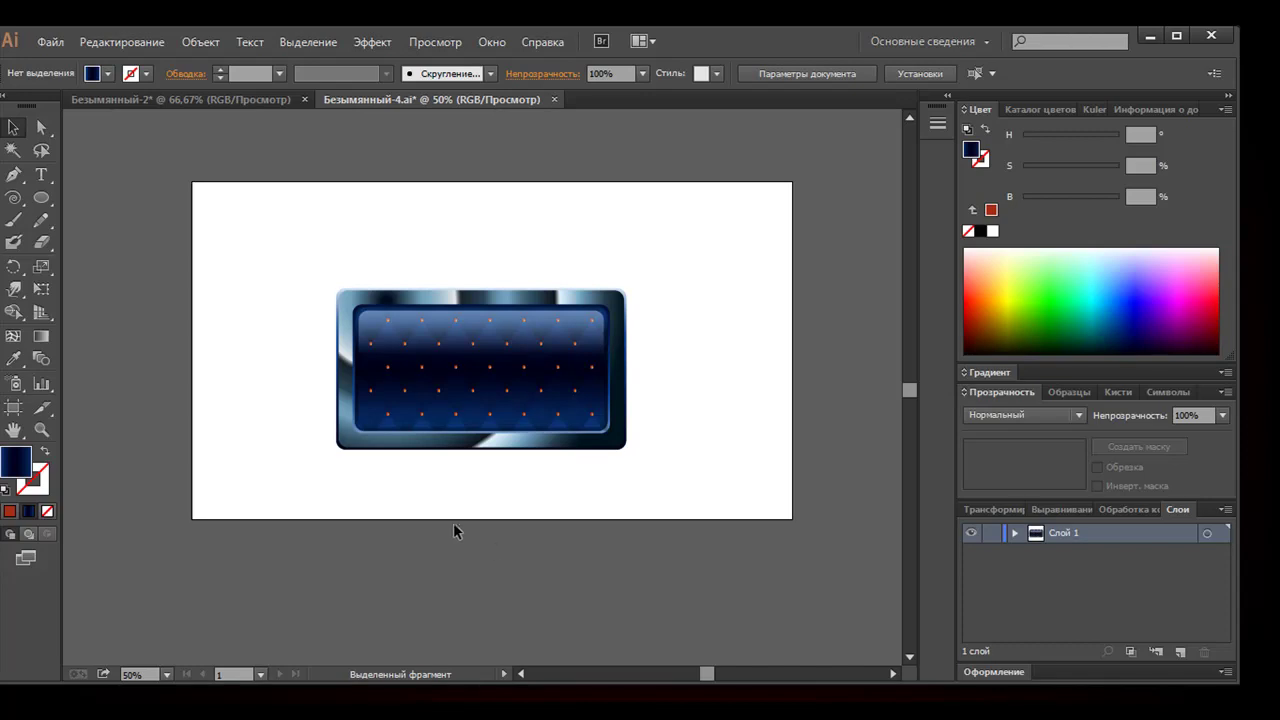
Rescale the whole button proportionally around its centre to about 801 × 446 pt
{"action": "left_click_drag", "start_coordinate": [305, 252], "coordinate": [670, 498]}
{"action": "left_click_drag", "start_coordinate": [625, 284], "coordinate": [710, 246]}
{"action": "left_click_drag", "start_coordinate": [615, 336], "coordinate": [640, 316]}
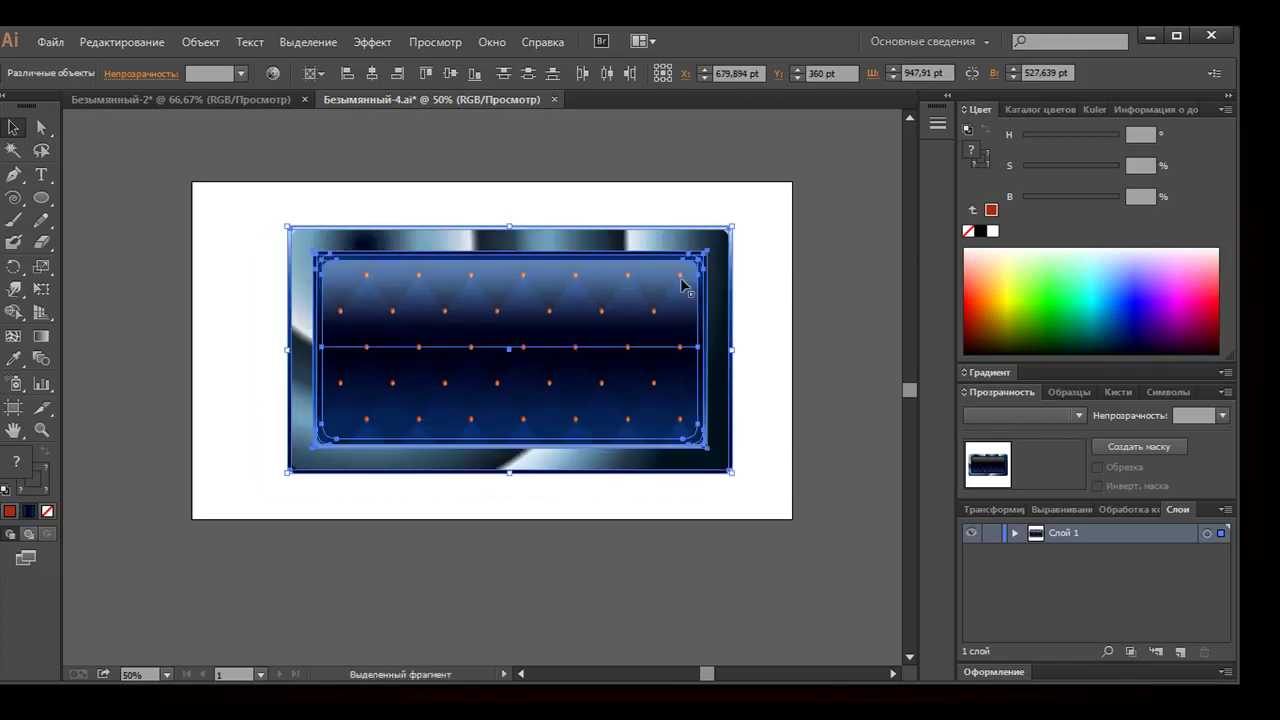
{"action": "left_click_drag", "start_coordinate": [730, 232], "coordinate": [698, 246]}
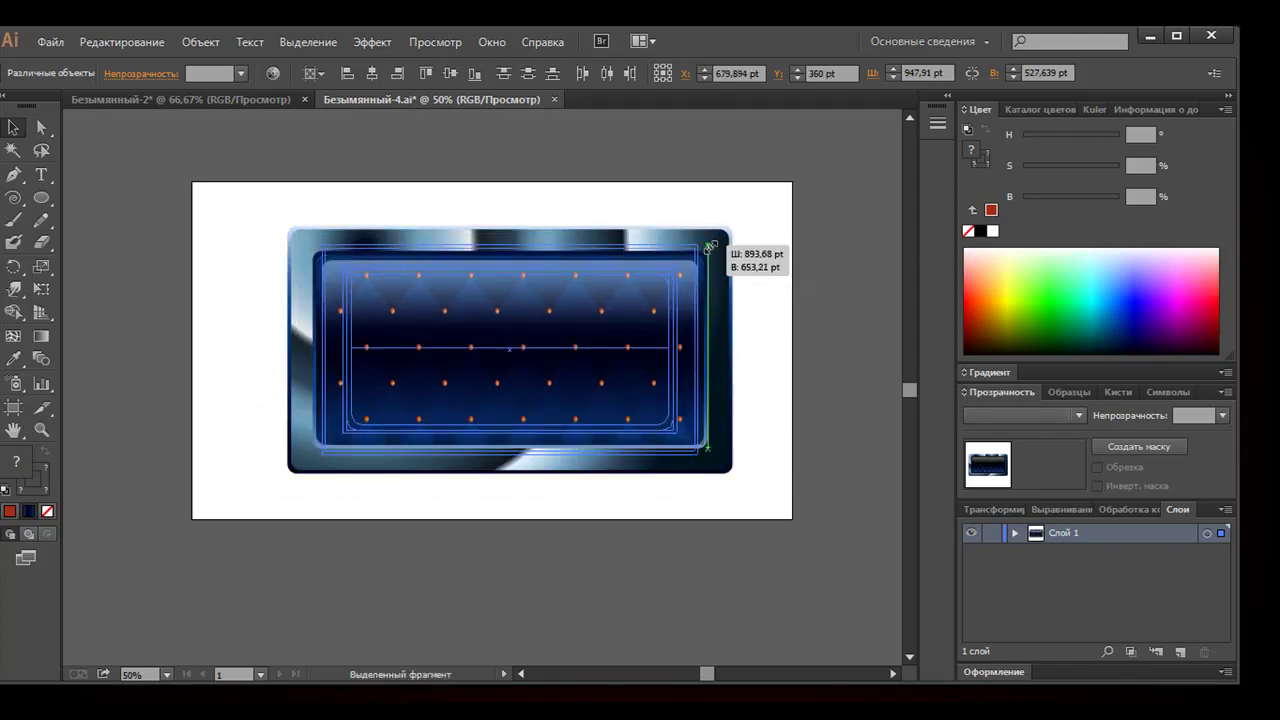
{"action": "left_click", "coordinate": [758, 314]}
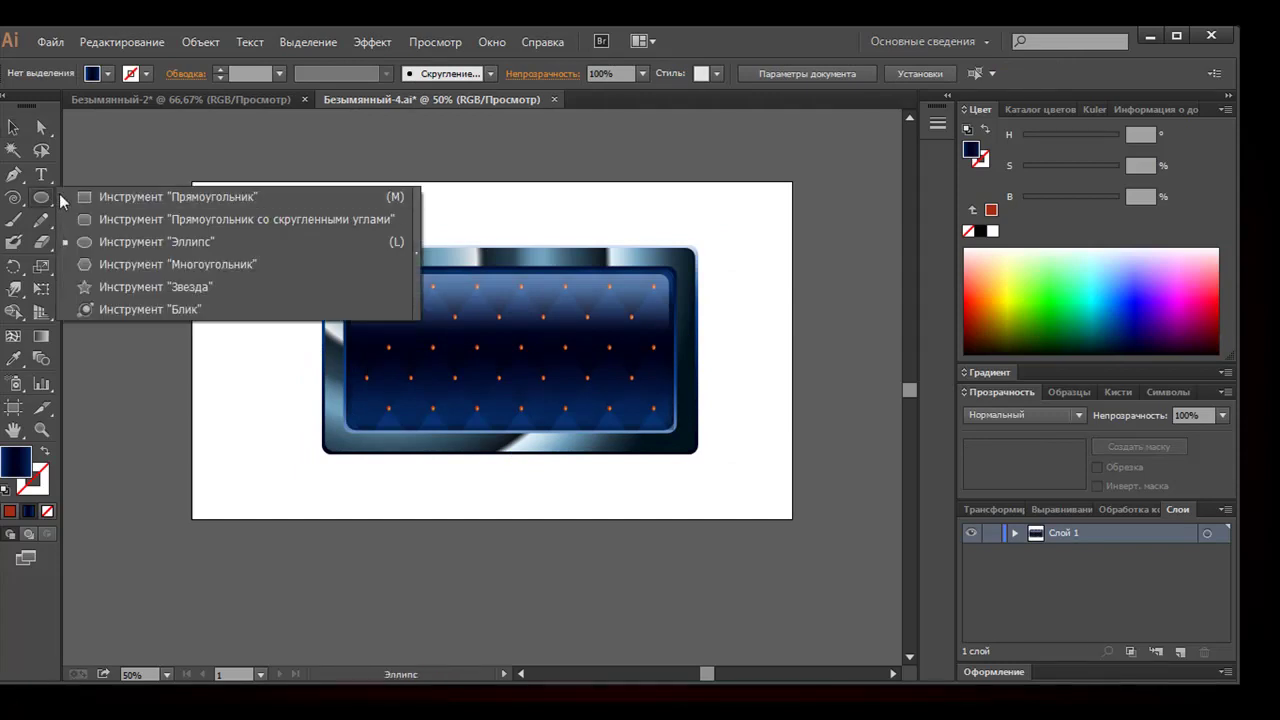
Draw a 266 pt circle left of the artboard with a white-to-black radial gradient
{"action": "left_click_drag", "start_coordinate": [41, 197], "coordinate": [99, 243]}
{"action": "left_click_drag", "start_coordinate": [136, 242], "coordinate": [241, 340]}
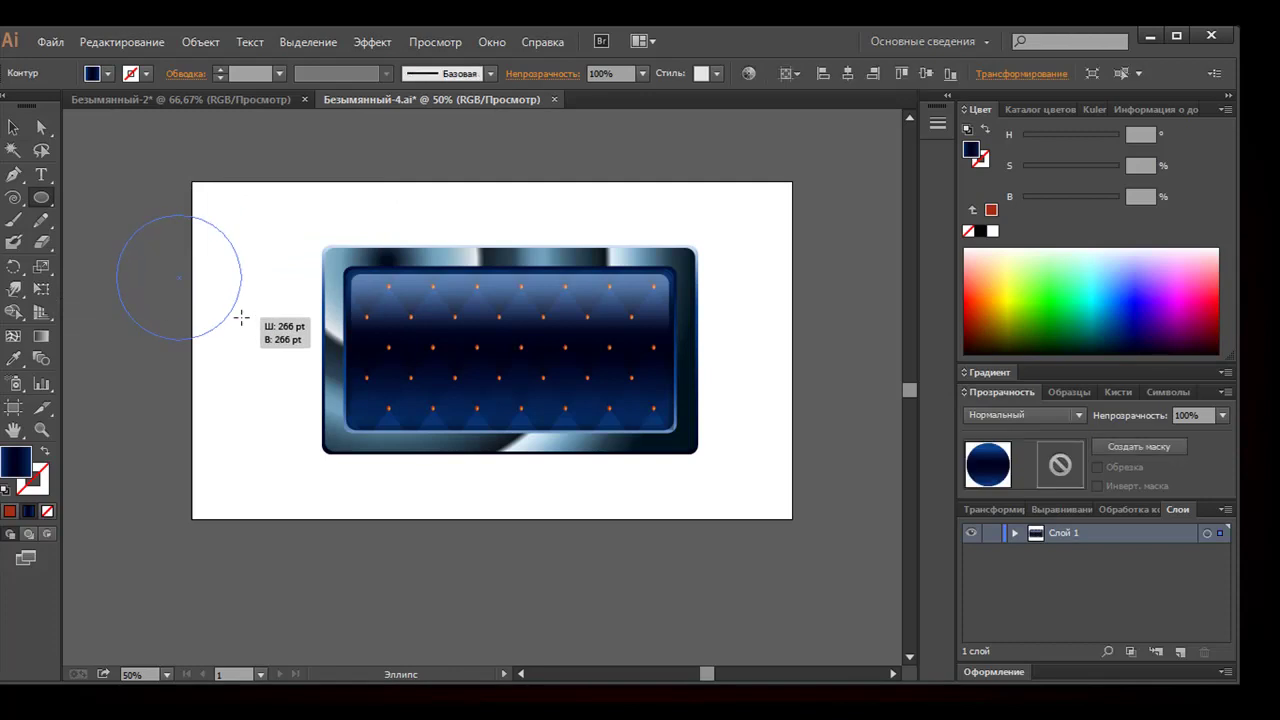
{"action": "left_click", "coordinate": [1018, 372]}
{"action": "left_click", "coordinate": [996, 342]}
{"action": "left_click", "coordinate": [984, 368]}
{"action": "left_click", "coordinate": [1096, 337]}
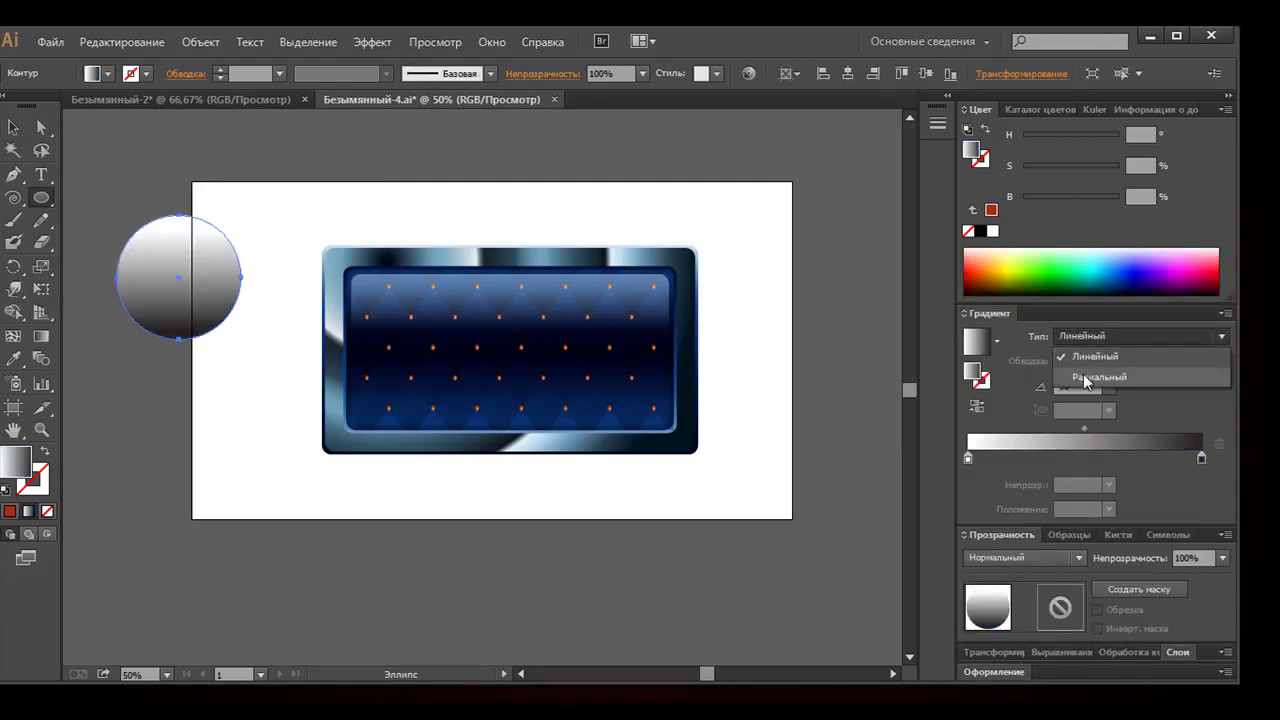
{"action": "left_click", "coordinate": [1083, 374]}
{"action": "left_click", "coordinate": [1201, 457]}
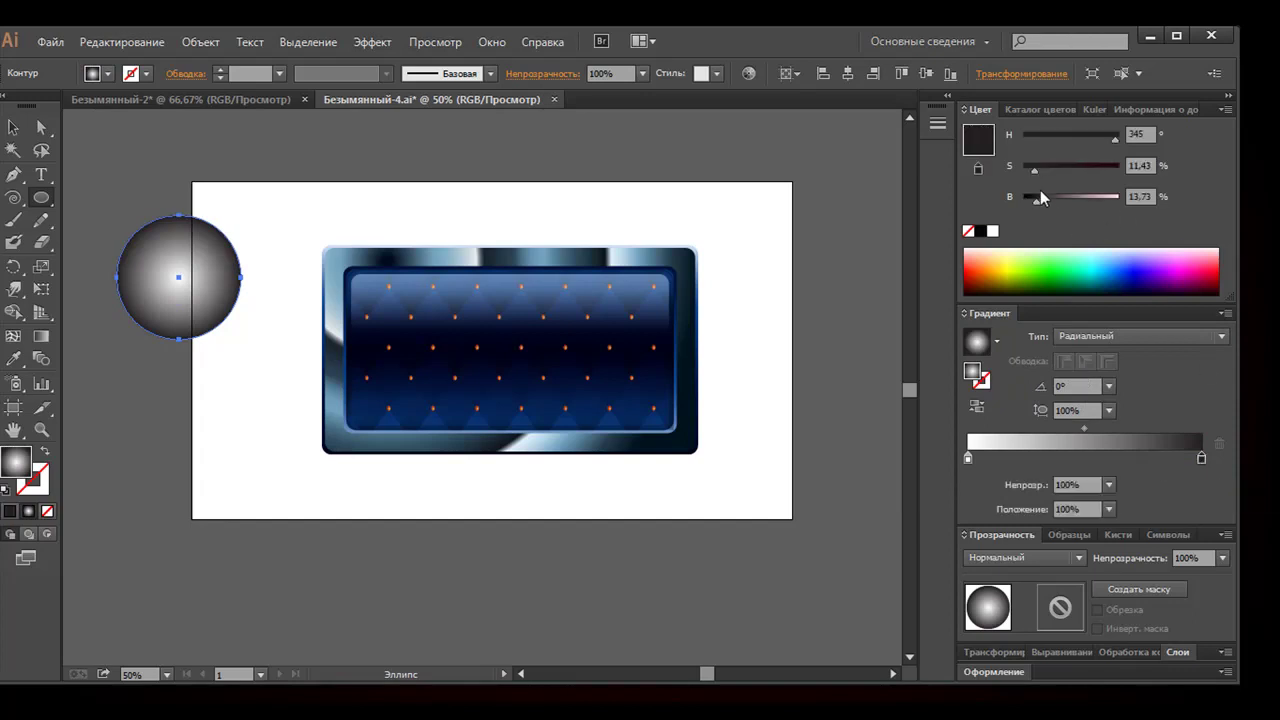
{"action": "left_click", "coordinate": [981, 232]}
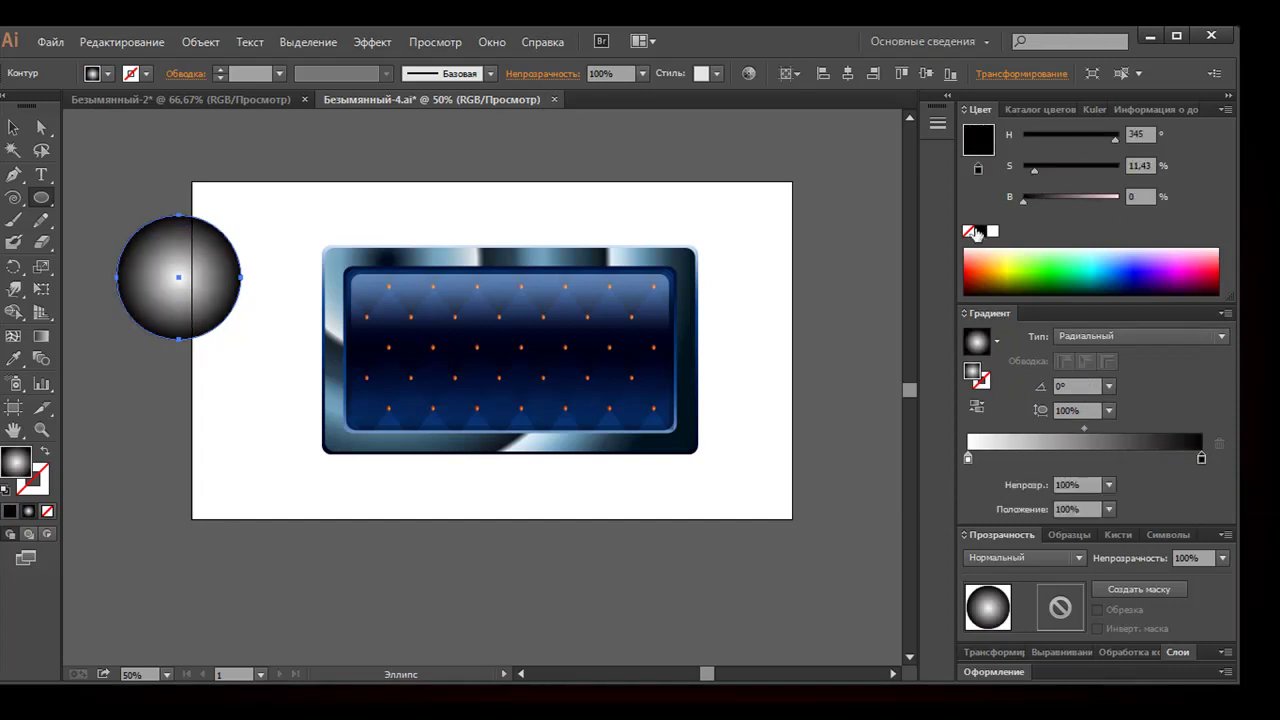
Duplicate the circle, tighten its bright centre, and squeeze the copy into a narrow vertical ellipse beside it
{"action": "left_click", "coordinate": [13, 127]}
{"action": "left_click", "coordinate": [163, 180]}
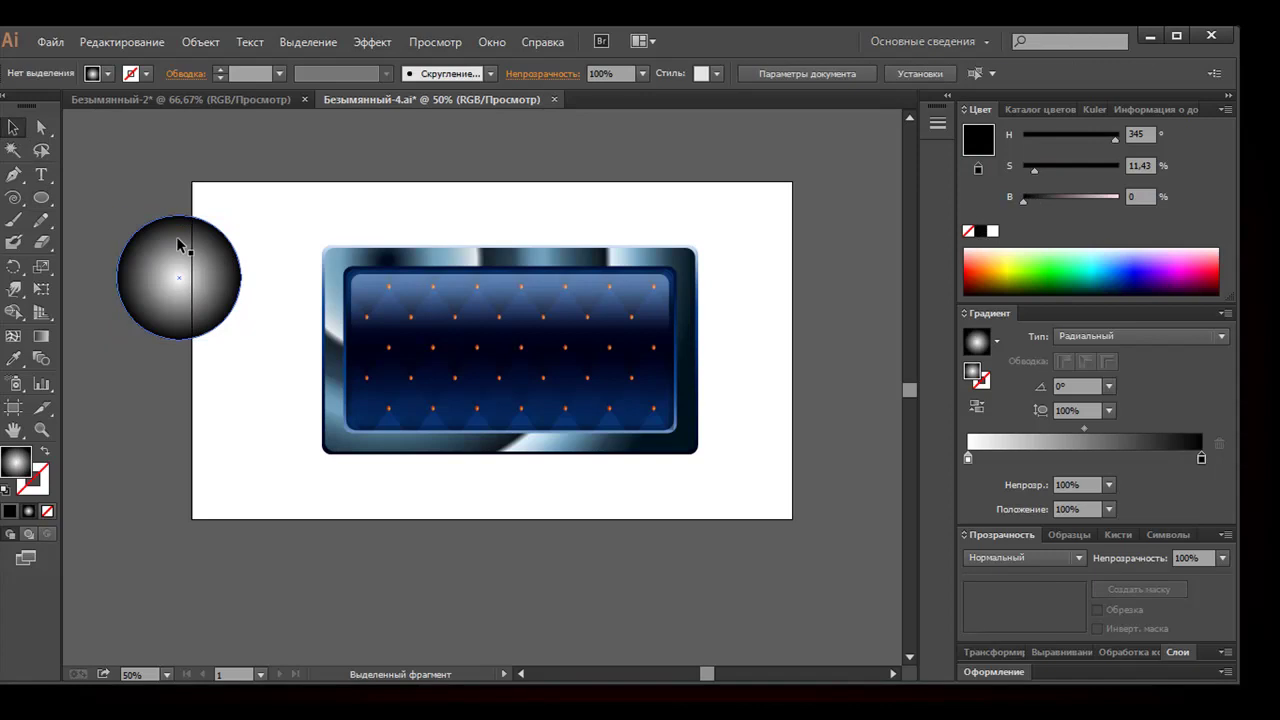
{"action": "left_click_drag", "start_coordinate": [180, 245], "coordinate": [188, 400]}
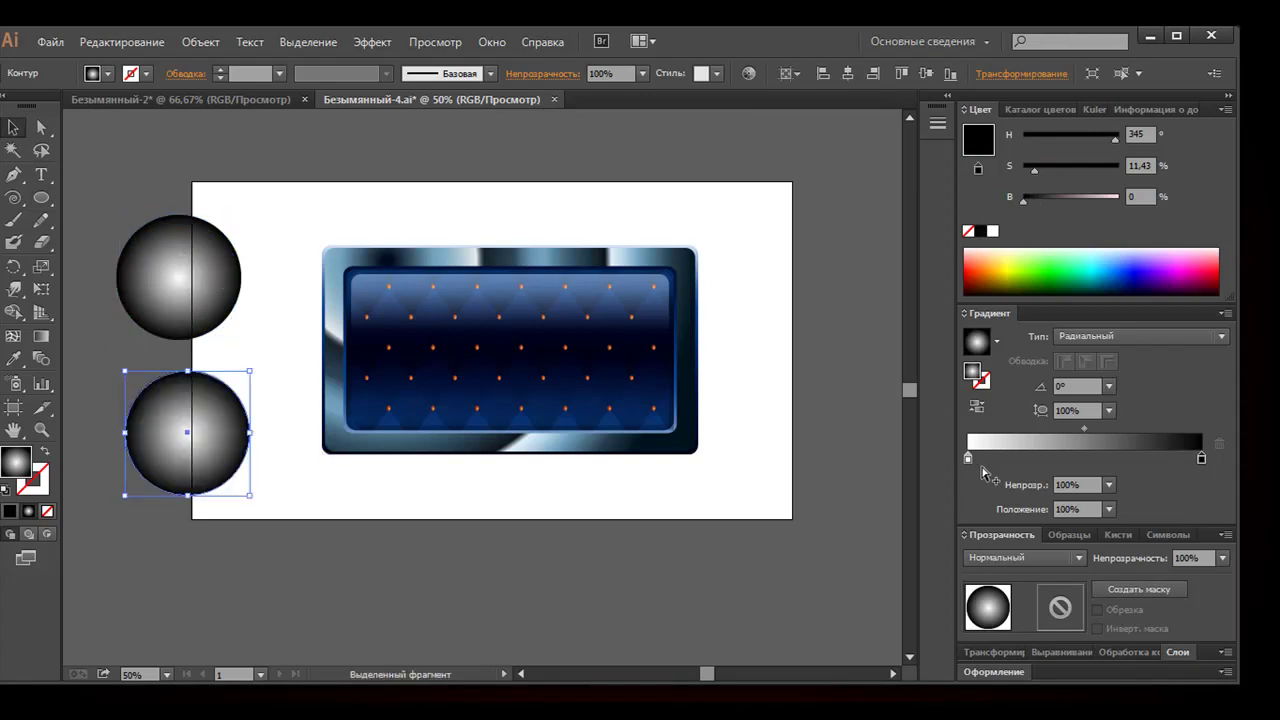
{"action": "left_click_drag", "start_coordinate": [969, 461], "coordinate": [998, 461]}
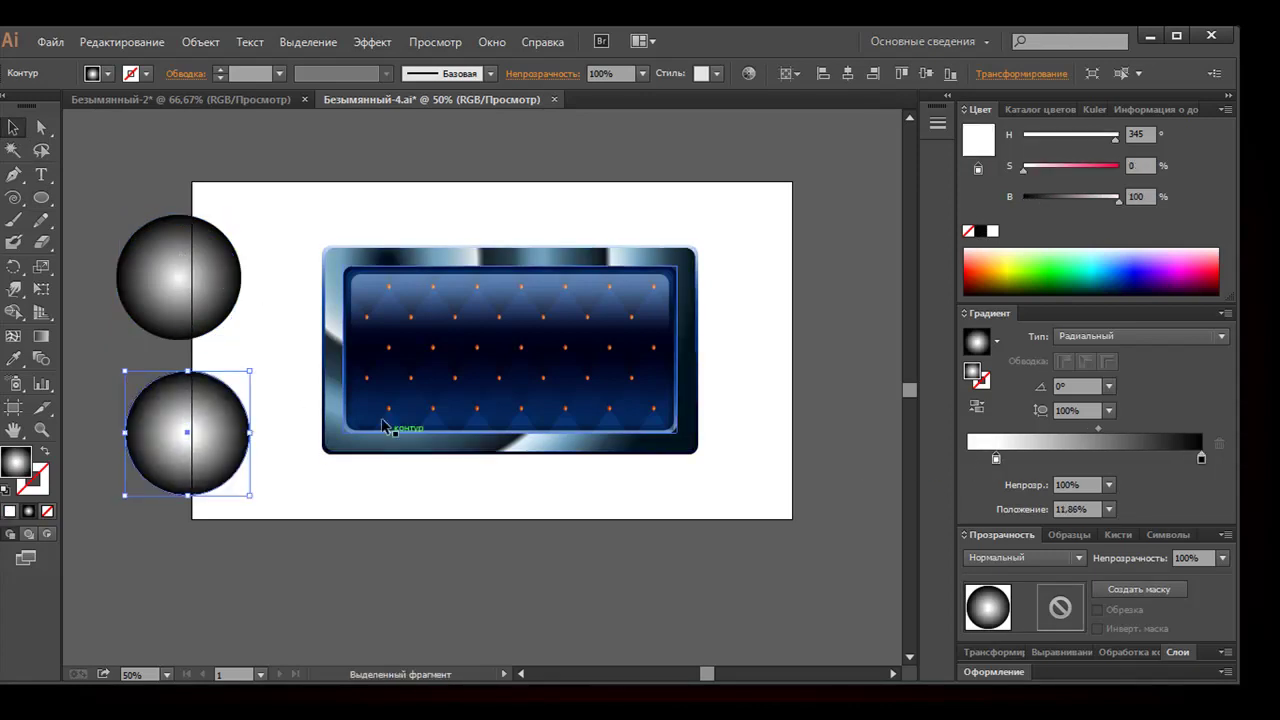
{"action": "left_click_drag", "start_coordinate": [249, 434], "coordinate": [152, 432]}
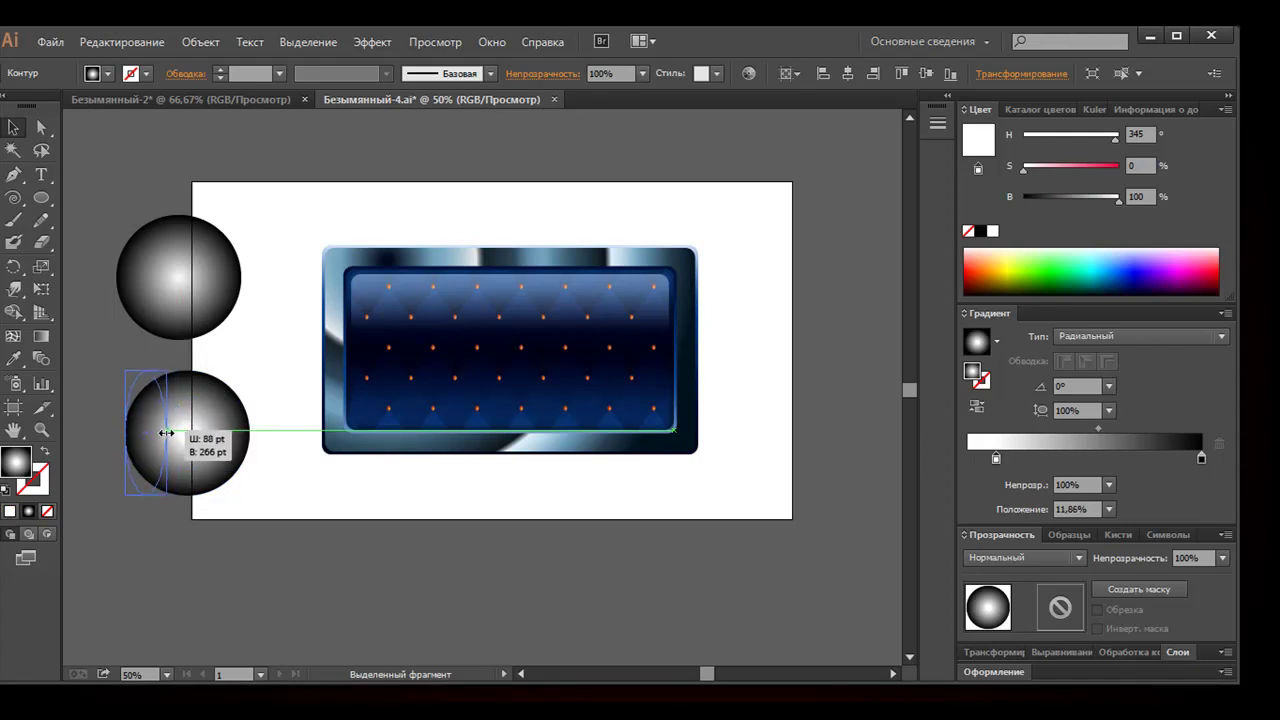
{"action": "left_click_drag", "start_coordinate": [138, 372], "coordinate": [138, 410]}
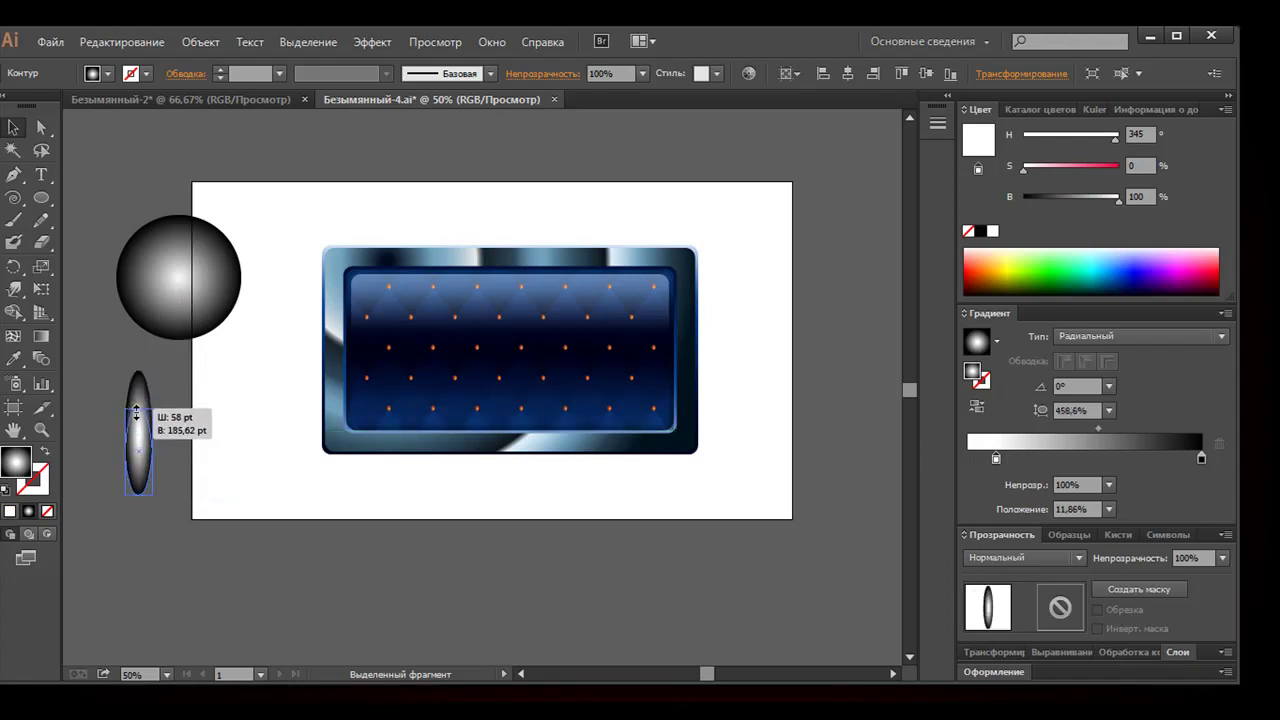
{"action": "left_click_drag", "start_coordinate": [152, 453], "coordinate": [218, 399]}
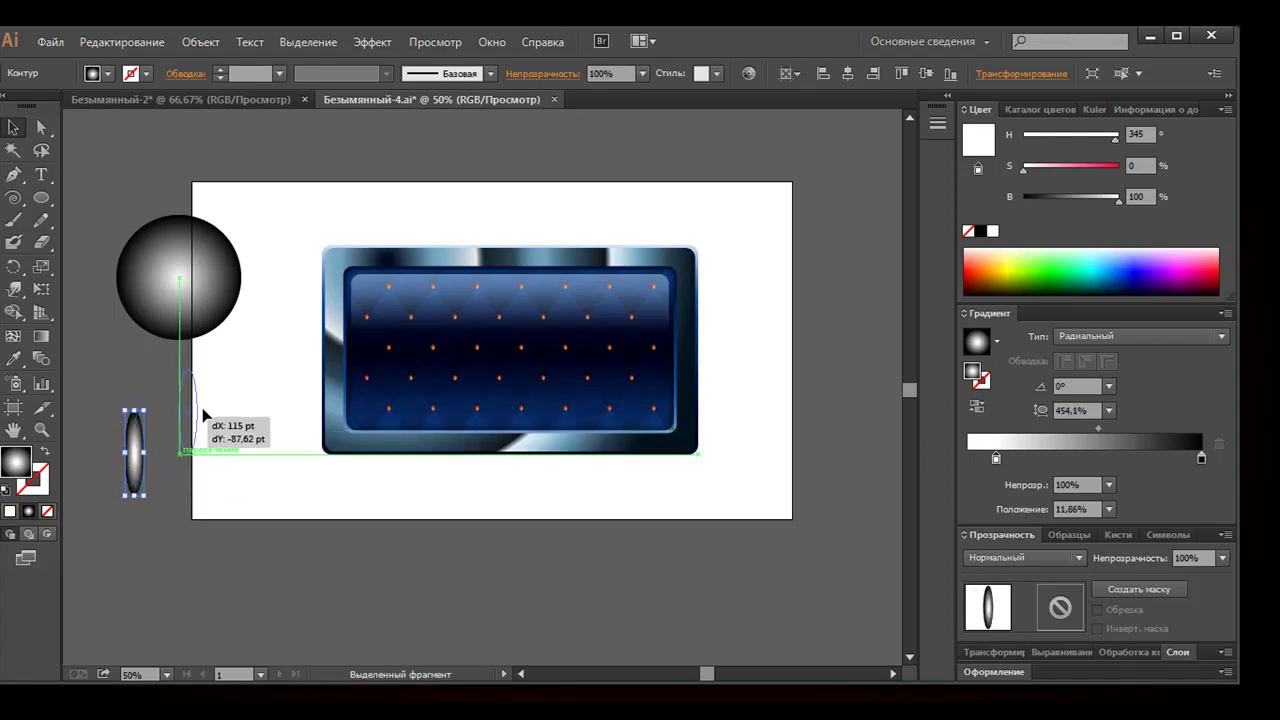
{"action": "left_click", "coordinate": [222, 272]}
{"action": "mouse_move", "coordinate": [244, 213]}
{"action": "left_mouse_down"}
{"action": "mouse_move", "coordinate": [131, 204]}
{"action": "mouse_move", "coordinate": [229, 457]}
{"action": "left_mouse_up"}
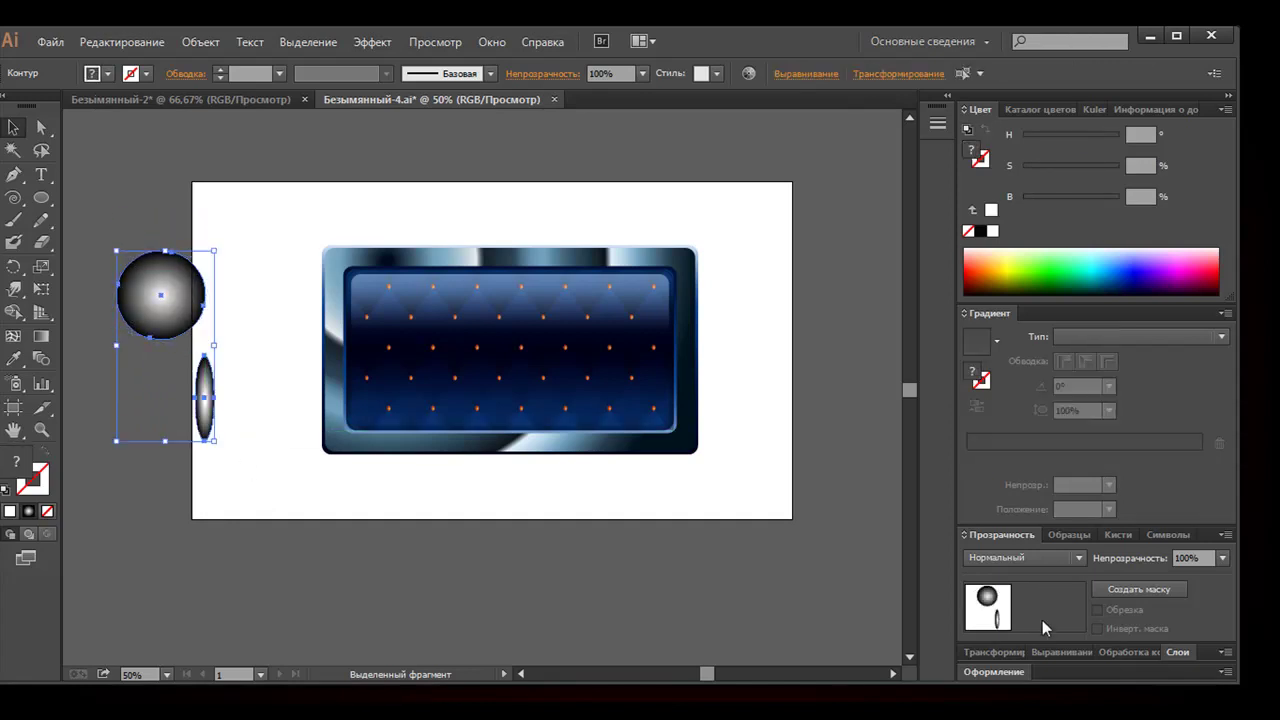
Set both shapes to Осветление blending and move the narrow ellipse onto the circle's centre
{"action": "left_click", "coordinate": [1070, 558]}
{"action": "left_click", "coordinate": [1022, 317]}
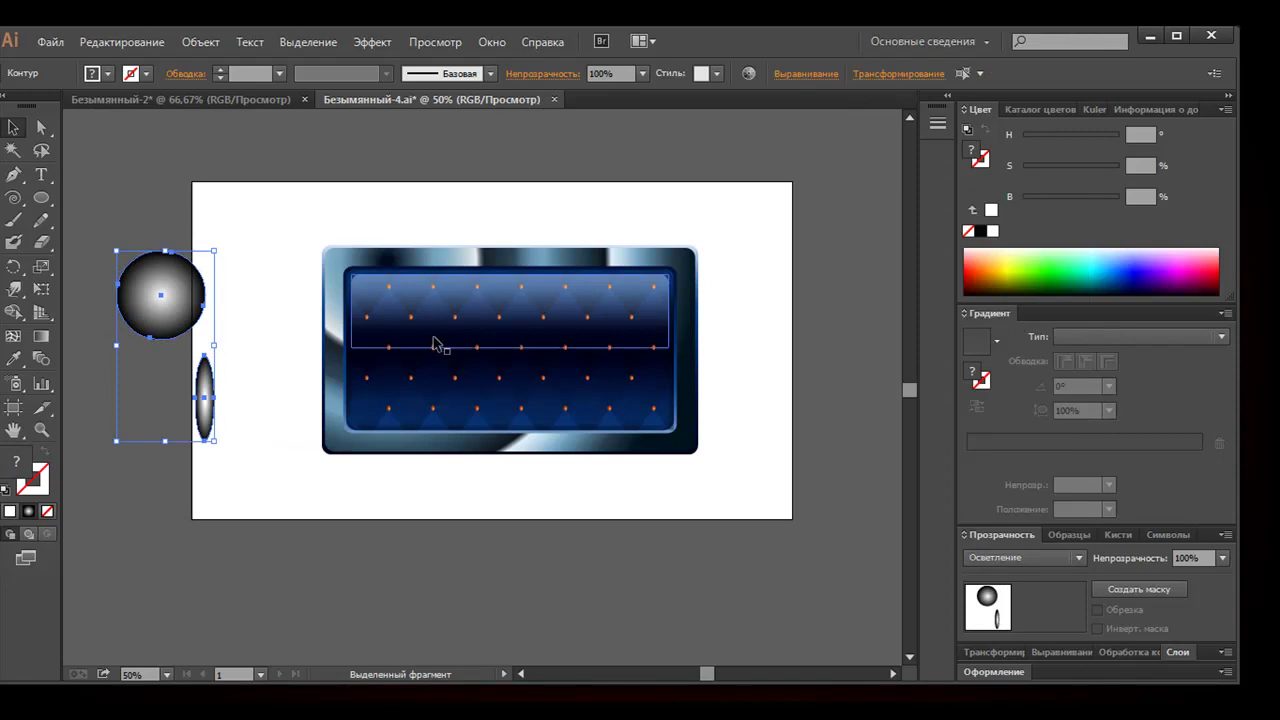
{"action": "left_click", "coordinate": [232, 375]}
{"action": "left_click", "coordinate": [205, 375]}
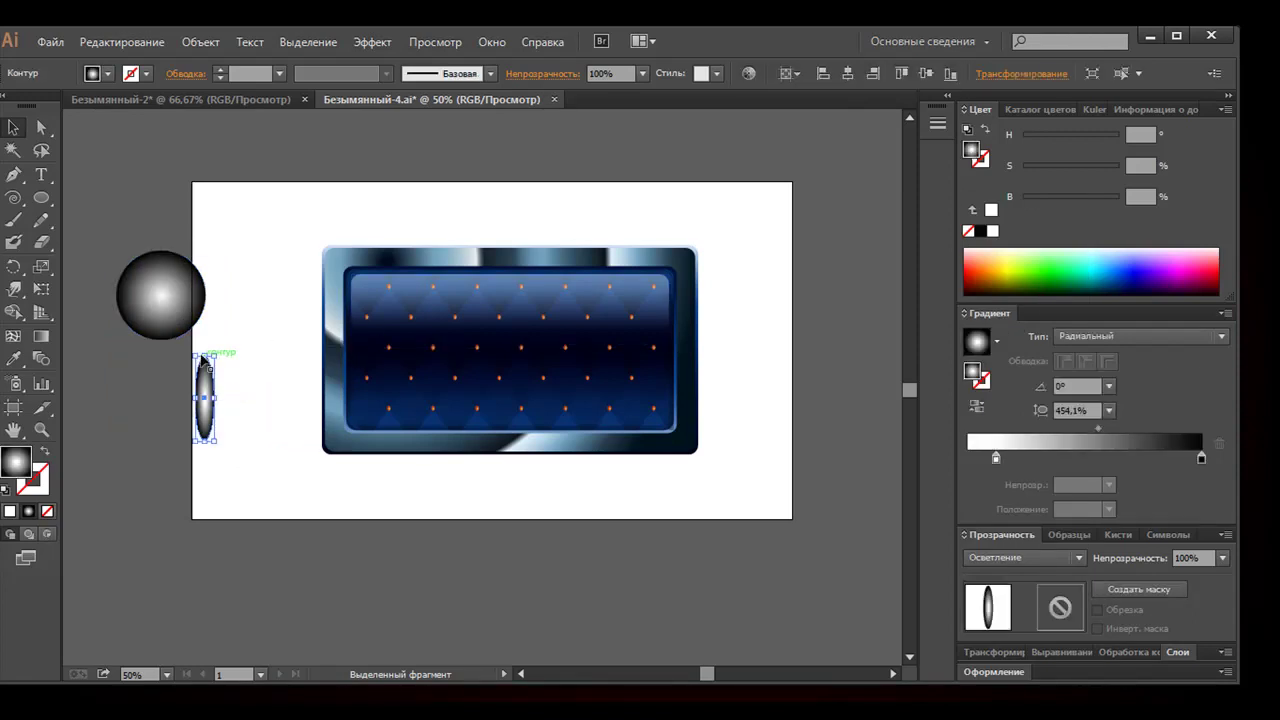
{"action": "left_click", "coordinate": [237, 394]}
{"action": "left_click_drag", "start_coordinate": [207, 401], "coordinate": [161, 286]}
{"action": "left_click", "coordinate": [258, 345]}
Squeeze the circle into a narrower upright oval and select both glare pieces
{"action": "left_click", "coordinate": [203, 270]}
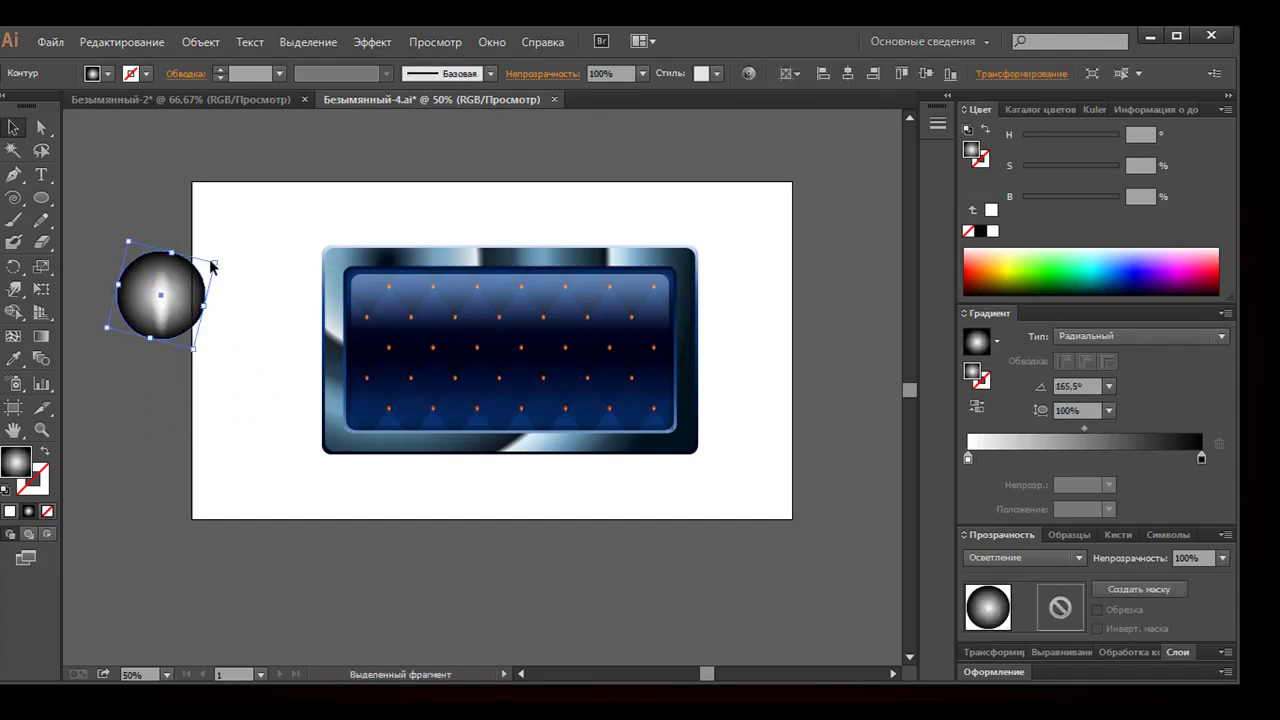
{"action": "mouse_move", "coordinate": [205, 308]}
{"action": "left_mouse_down"}
{"action": "mouse_move", "coordinate": [118, 310]}
{"action": "mouse_move", "coordinate": [130, 350]}
{"action": "left_mouse_up"}
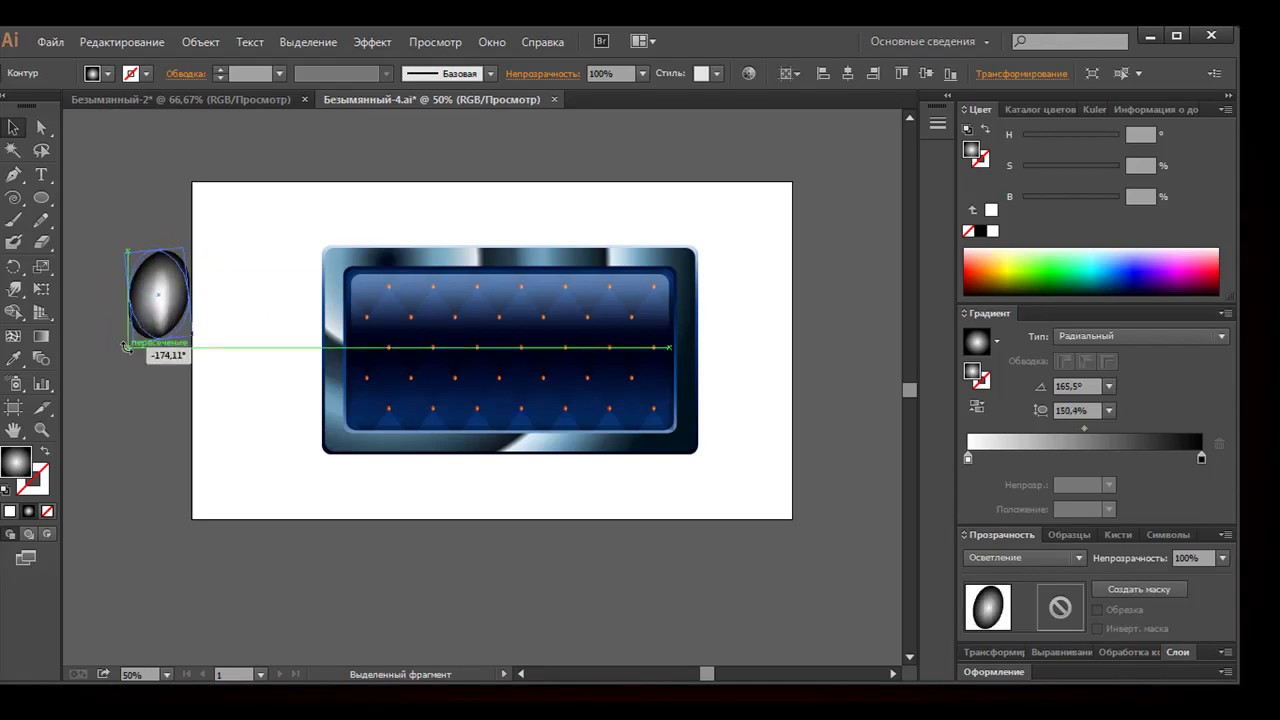
{"action": "mouse_move", "coordinate": [182, 313]}
{"action": "left_mouse_down"}
{"action": "mouse_move", "coordinate": [200, 291]}
{"action": "mouse_move", "coordinate": [194, 251]}
{"action": "mouse_move", "coordinate": [195, 262]}
{"action": "left_mouse_up"}
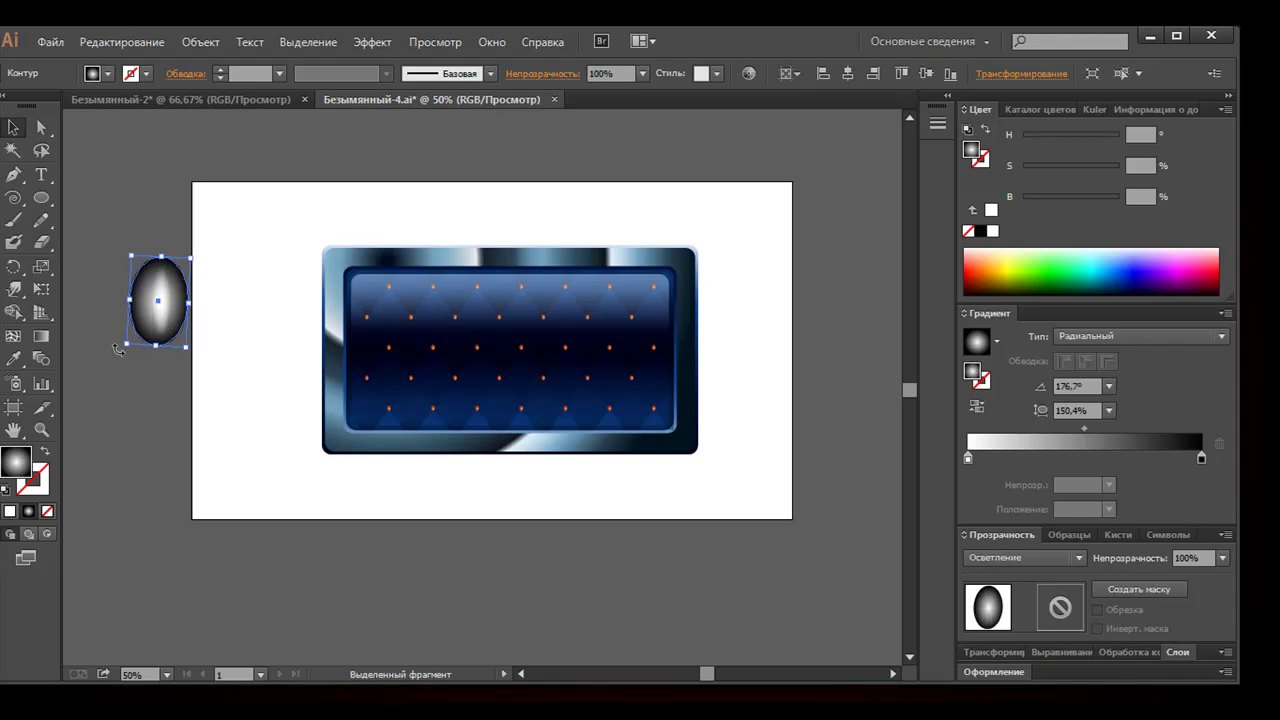
{"action": "left_click", "coordinate": [113, 296]}
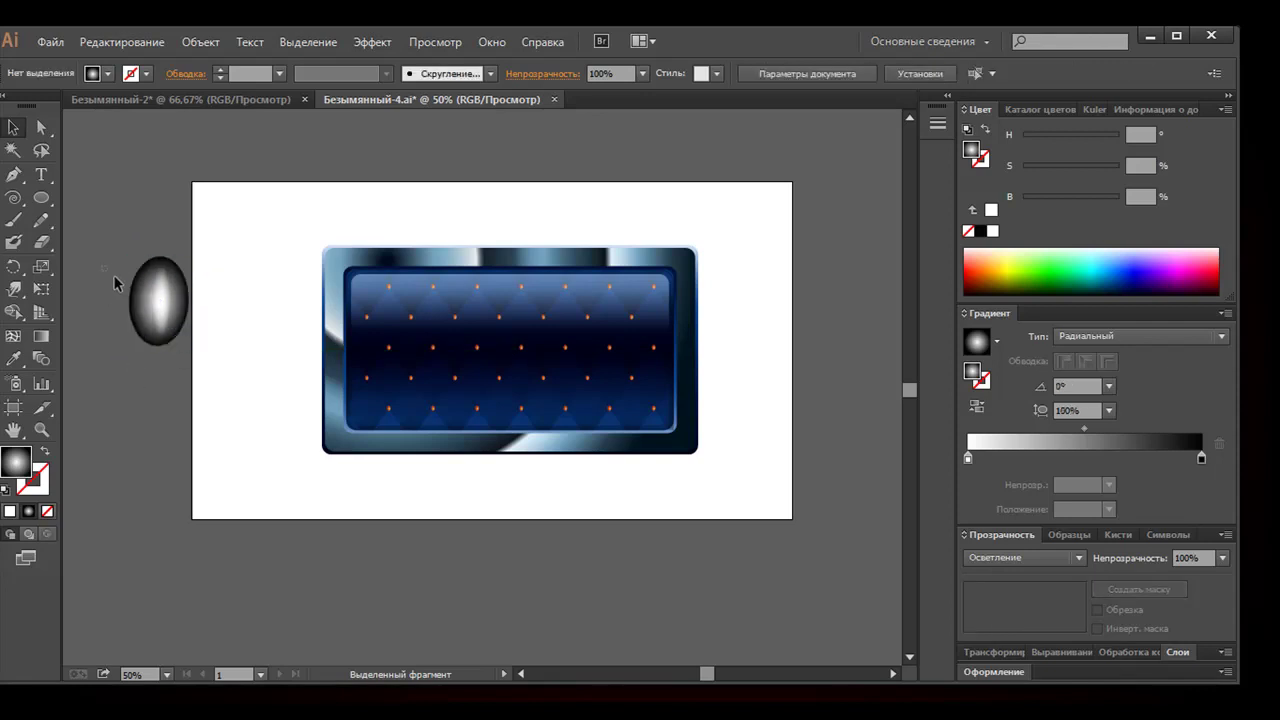
{"action": "mouse_move", "coordinate": [176, 326]}
{"action": "left_mouse_down"}
{"action": "mouse_move", "coordinate": [189, 405]}
{"action": "mouse_move", "coordinate": [296, 298]}
{"action": "left_mouse_up"}
Group the glare, place it on the panel's top-left corner, and copy one onto the bottom edge
{"action": "key", "text": "ctrl+g"}
{"action": "left_click", "coordinate": [265, 318]}
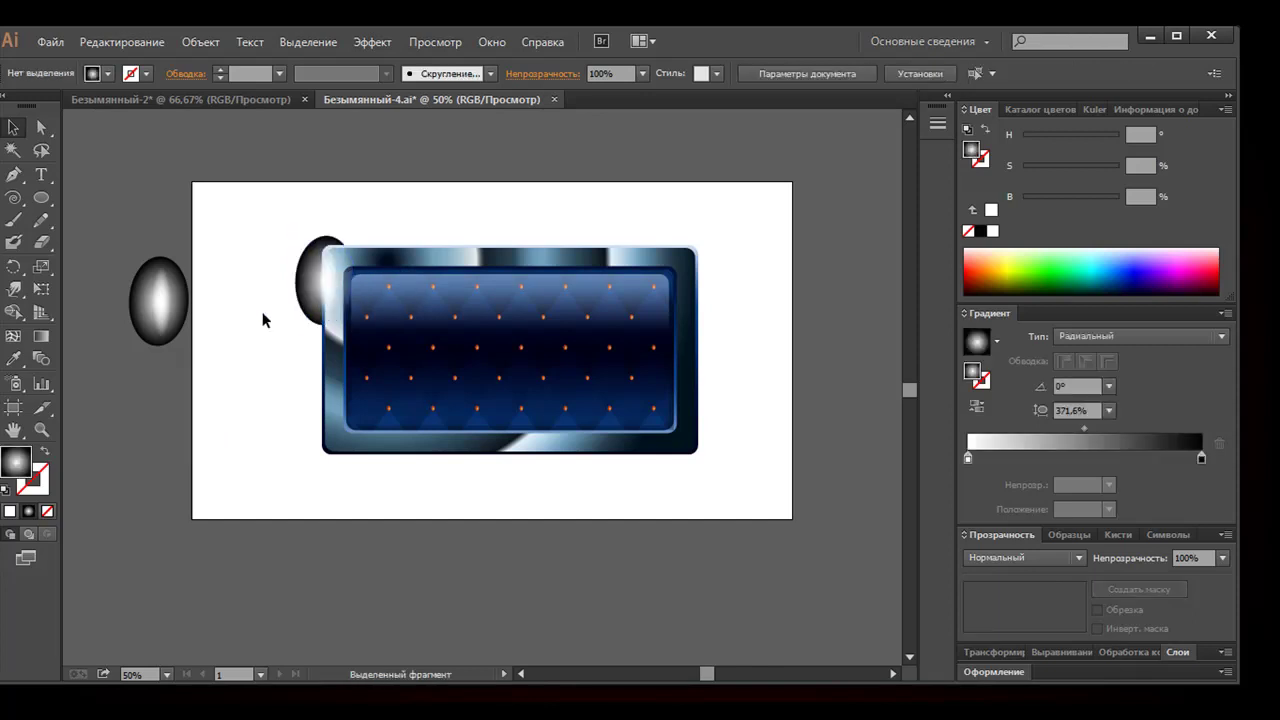
{"action": "left_click", "coordinate": [175, 338]}
{"action": "mouse_move", "coordinate": [175, 334]}
{"action": "left_mouse_down"}
{"action": "mouse_move", "coordinate": [755, 500]}
{"action": "mouse_move", "coordinate": [752, 520]}
{"action": "mouse_move", "coordinate": [690, 515]}
{"action": "mouse_move", "coordinate": [710, 496]}
{"action": "mouse_move", "coordinate": [679, 502]}
{"action": "mouse_move", "coordinate": [503, 460]}
{"action": "left_mouse_up"}
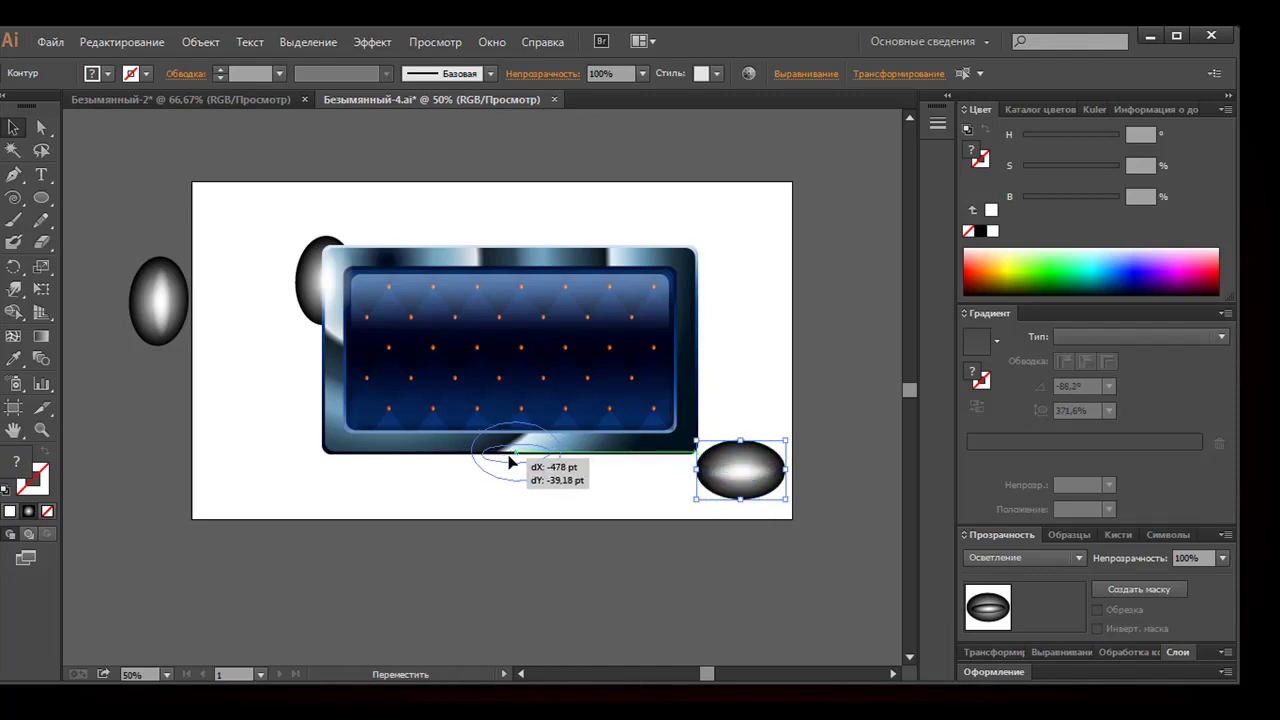
{"action": "left_click_drag", "start_coordinate": [503, 460], "coordinate": [505, 448]}
{"action": "left_click", "coordinate": [496, 487]}
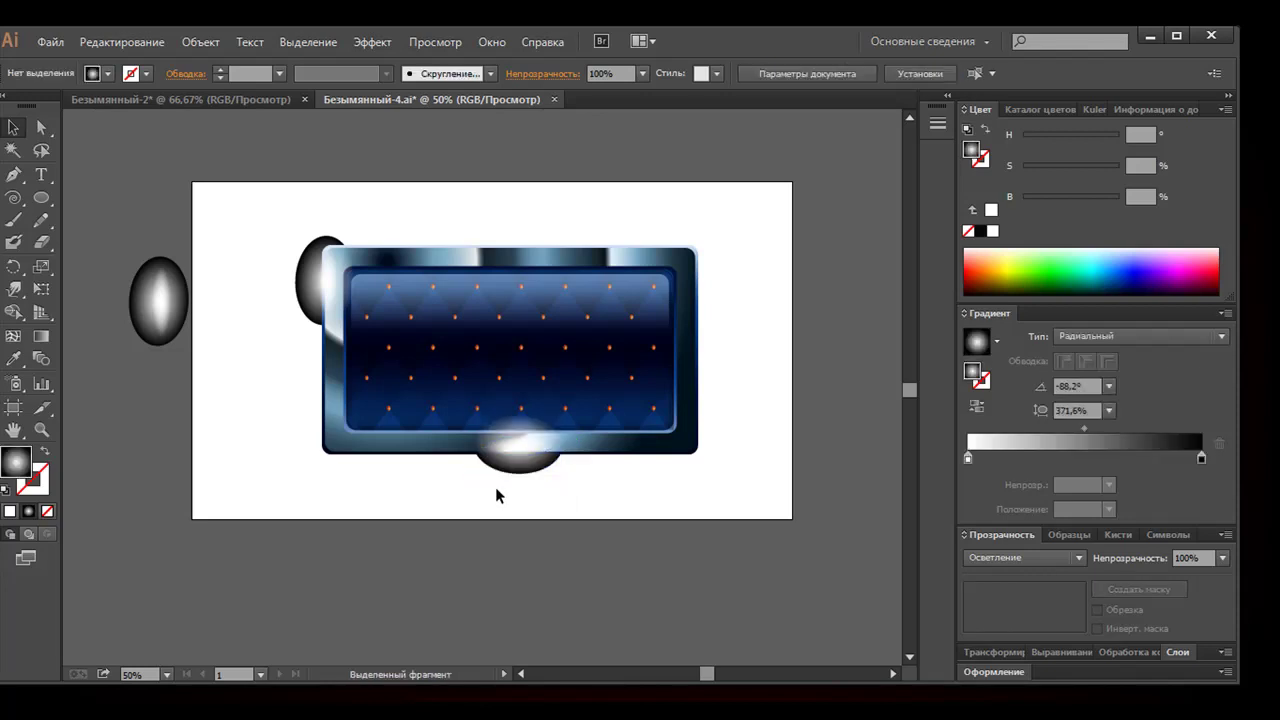
Place a widened glare copy on the panel's top edge, then start an artboard-sized rectangle
{"action": "mouse_move", "coordinate": [180, 316]}
{"action": "left_mouse_down"}
{"action": "mouse_move", "coordinate": [577, 313]}
{"action": "mouse_move", "coordinate": [638, 243]}
{"action": "mouse_move", "coordinate": [617, 231]}
{"action": "mouse_move", "coordinate": [672, 240]}
{"action": "left_mouse_up"}
{"action": "left_click", "coordinate": [656, 222]}
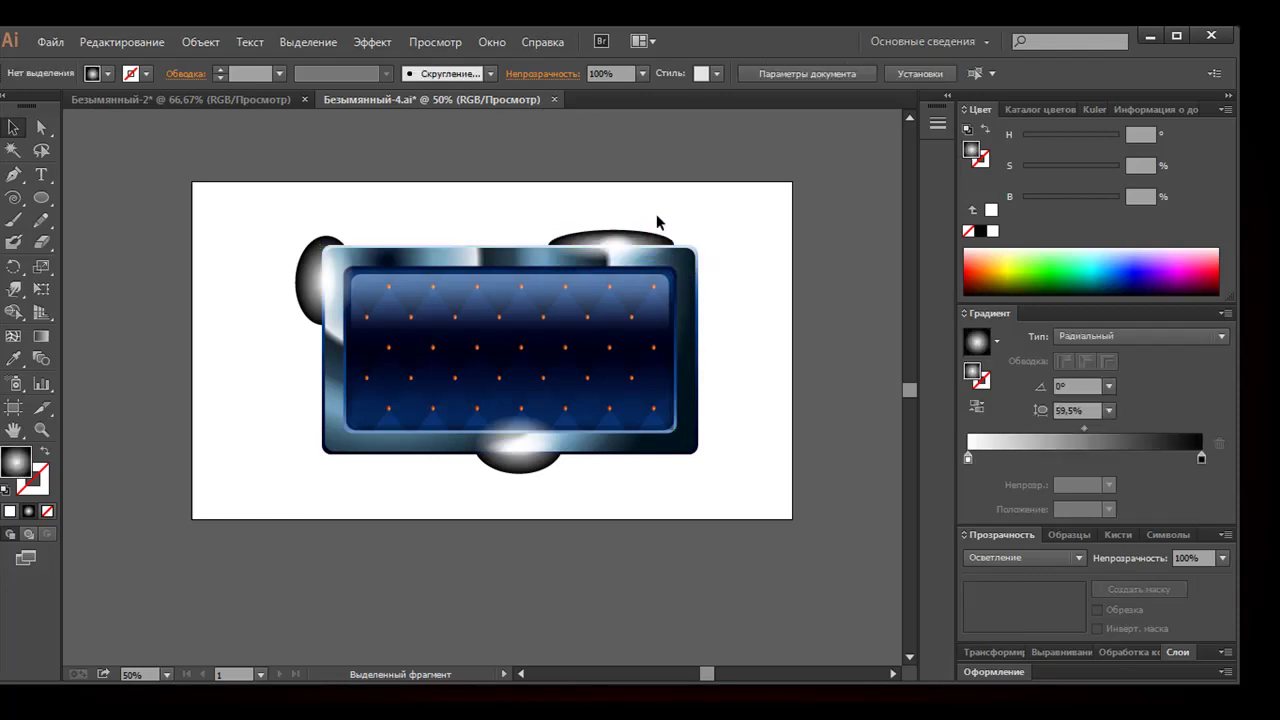
{"action": "left_click_drag", "start_coordinate": [624, 239], "coordinate": [625, 238]}
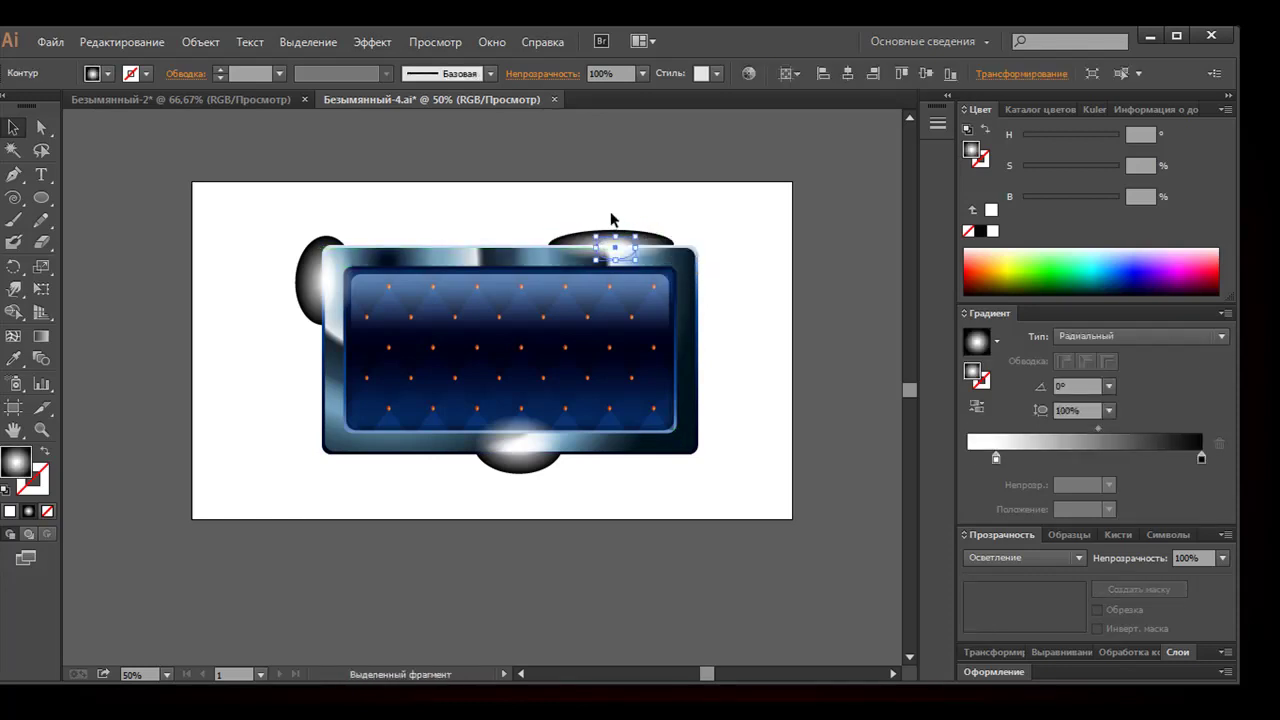
{"action": "left_click_drag", "start_coordinate": [41, 197], "coordinate": [72, 198]}
{"action": "left_click_drag", "start_coordinate": [192, 181], "coordinate": [775, 512]}
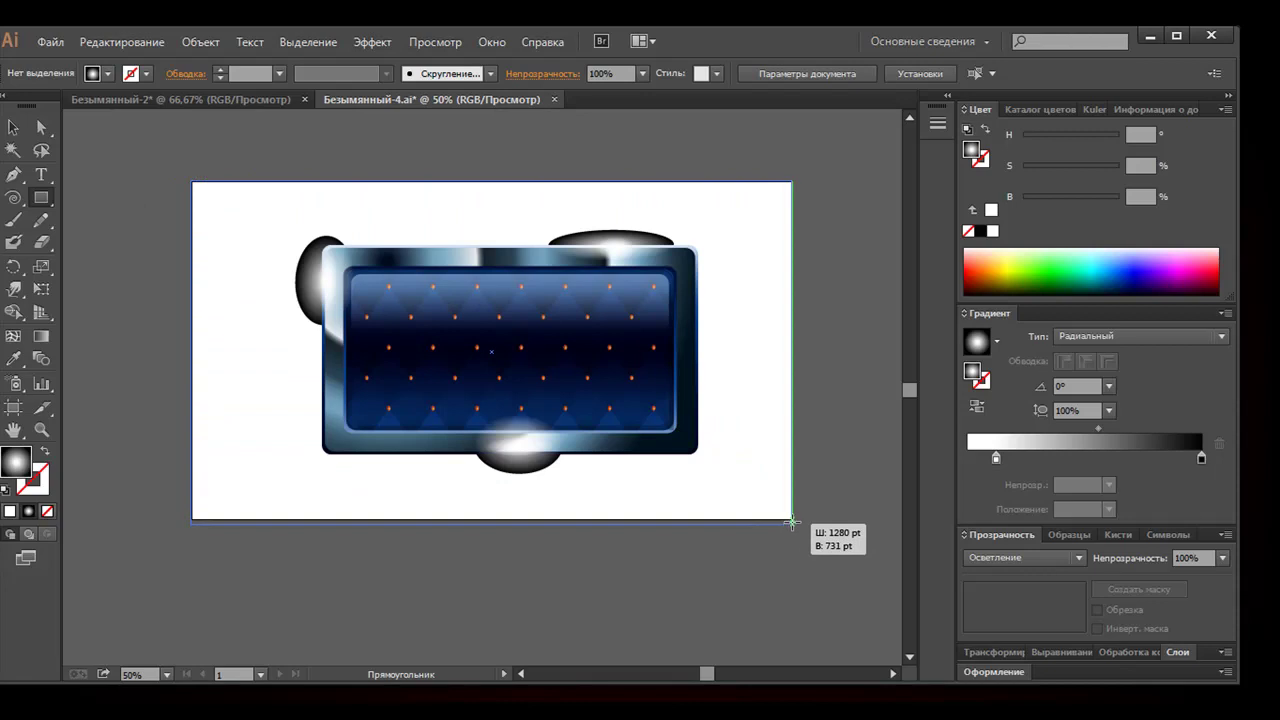
Stretch the rectangle over the whole artboard, fill it solid black, and send it to the back
{"action": "left_click_drag", "start_coordinate": [775, 512], "coordinate": [792, 518]}
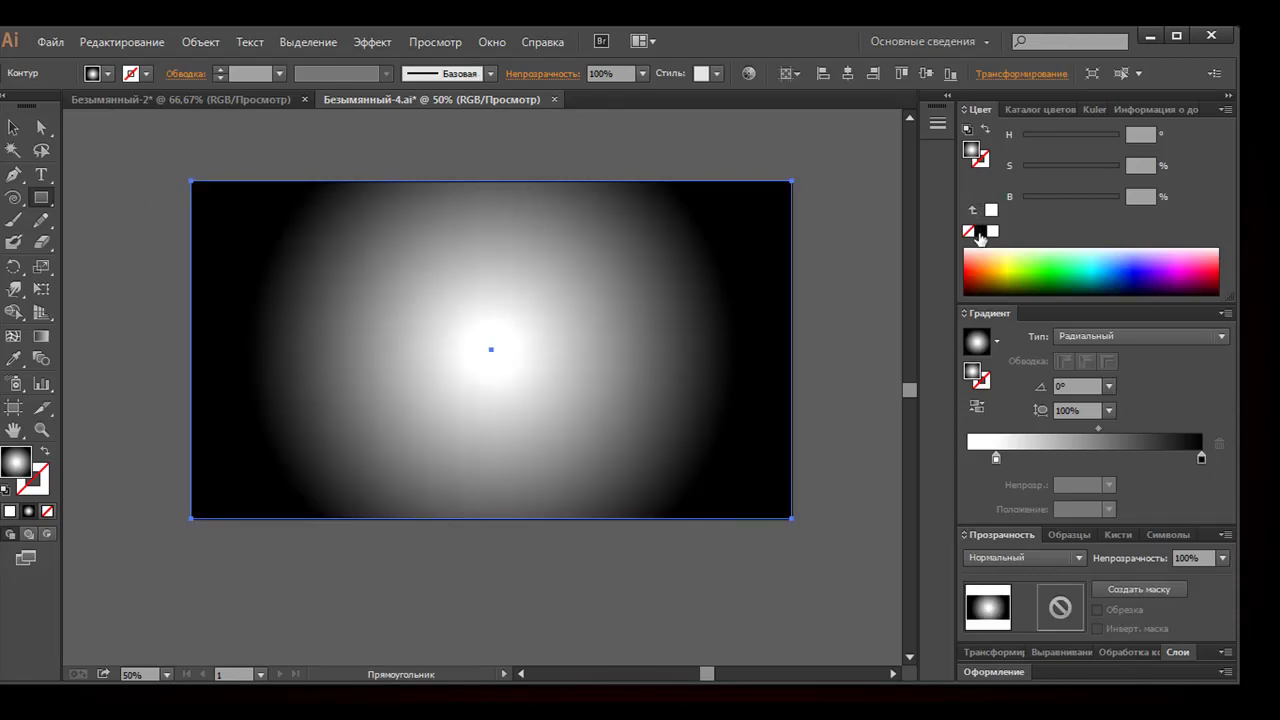
{"action": "left_click", "coordinate": [980, 231]}
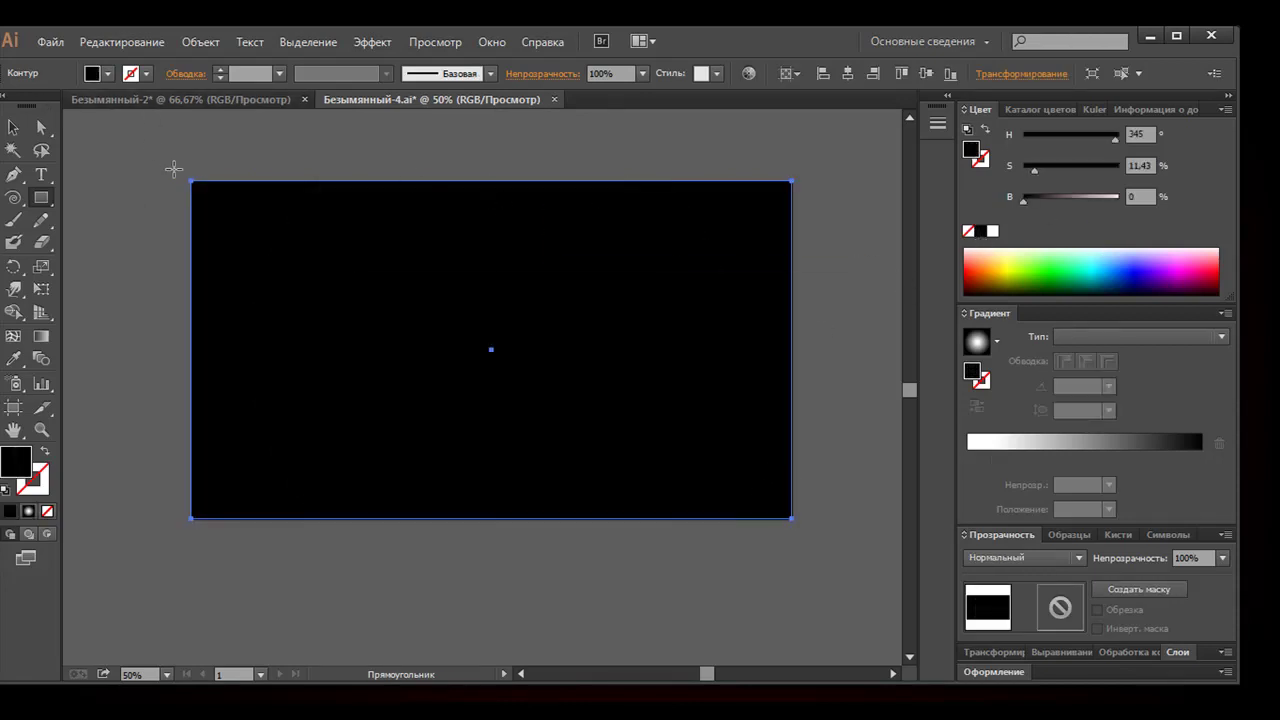
{"action": "key", "text": "v"}
{"action": "right_click", "coordinate": [251, 200]}
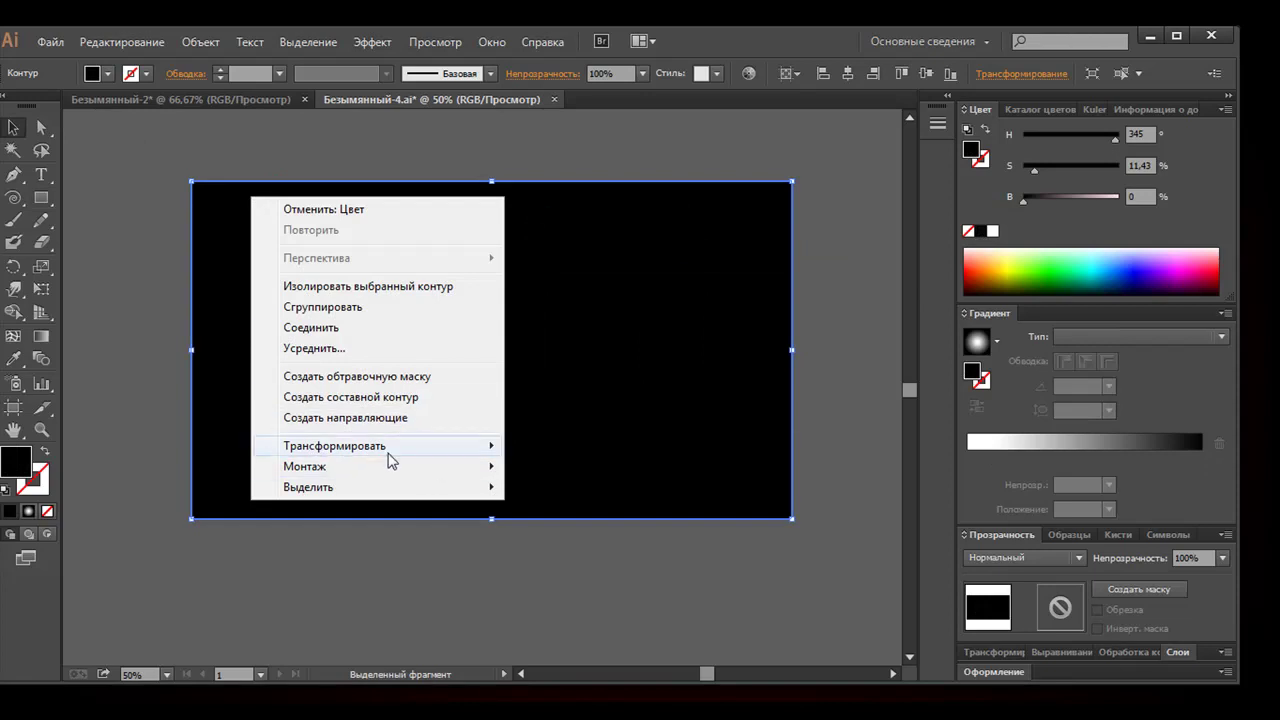
{"action": "mouse_move", "coordinate": [305, 466]}
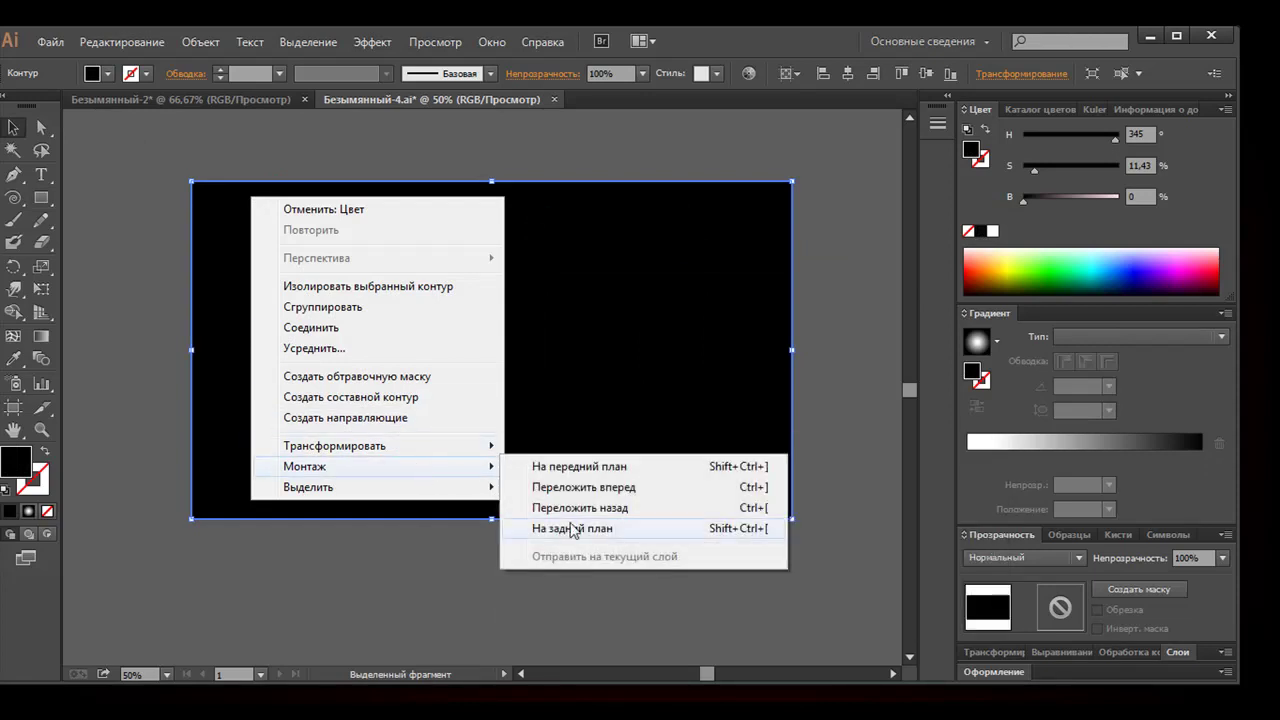
{"action": "left_click", "coordinate": [573, 528]}
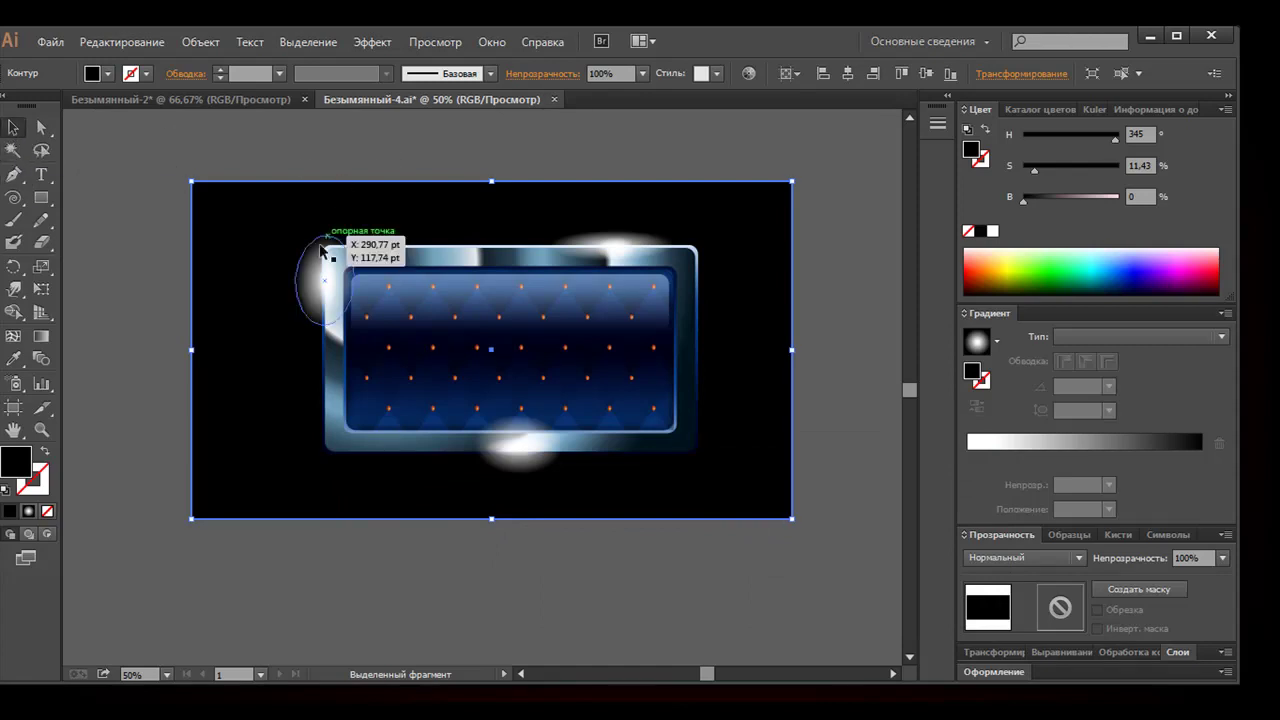
Select the left-edge glow ellipse and adjust its black gradient stop to tighten the glow
{"action": "left_click", "coordinate": [312, 279]}
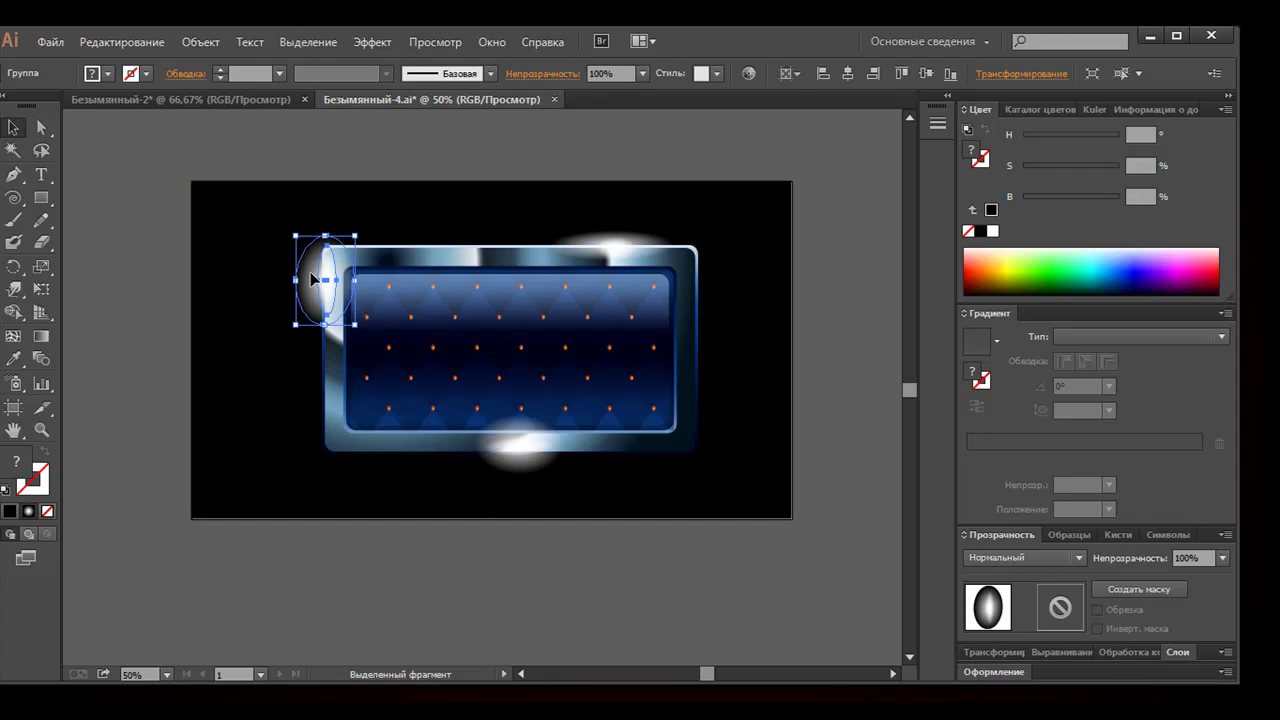
{"action": "left_click", "coordinate": [272, 273]}
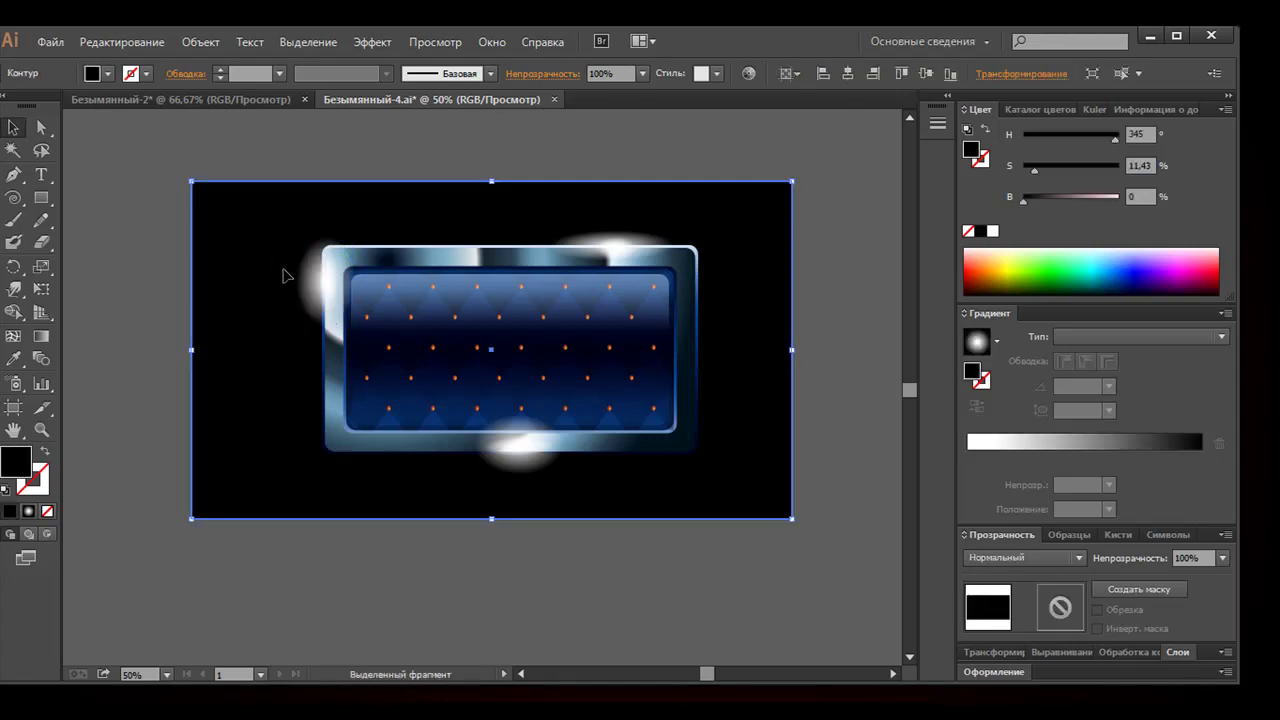
{"action": "left_click", "coordinate": [318, 292]}
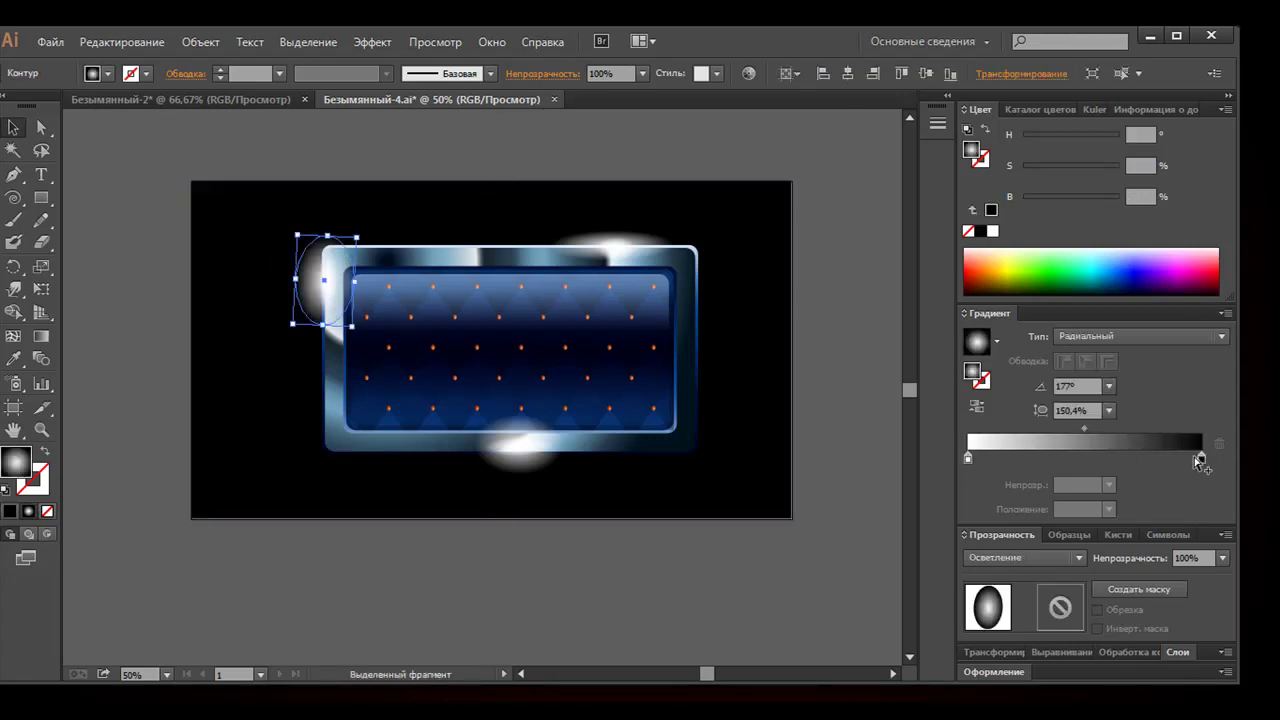
{"action": "left_click_drag", "start_coordinate": [1200, 459], "coordinate": [1118, 458]}
{"action": "mouse_move", "coordinate": [1041, 430]}
{"action": "left_mouse_down"}
{"action": "mouse_move", "coordinate": [1015, 435]}
{"action": "mouse_move", "coordinate": [1031, 428]}
{"action": "left_mouse_up"}
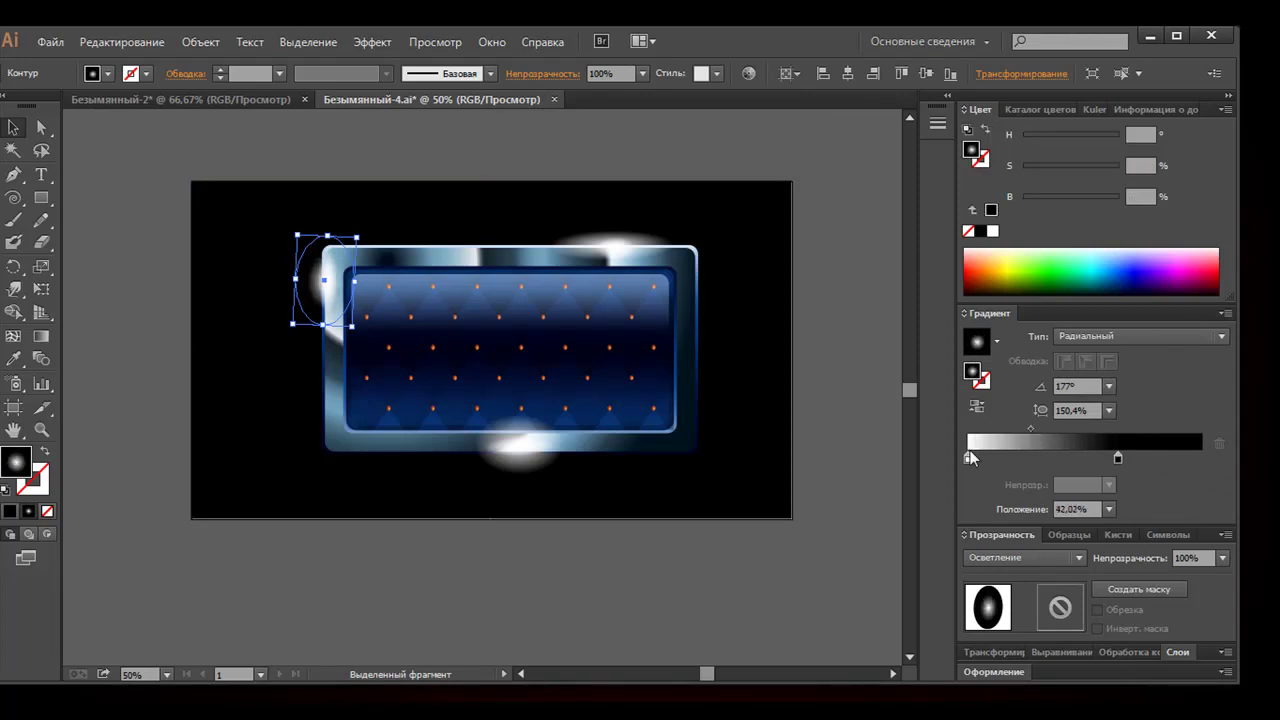
{"action": "left_click_drag", "start_coordinate": [1118, 458], "coordinate": [1140, 458]}
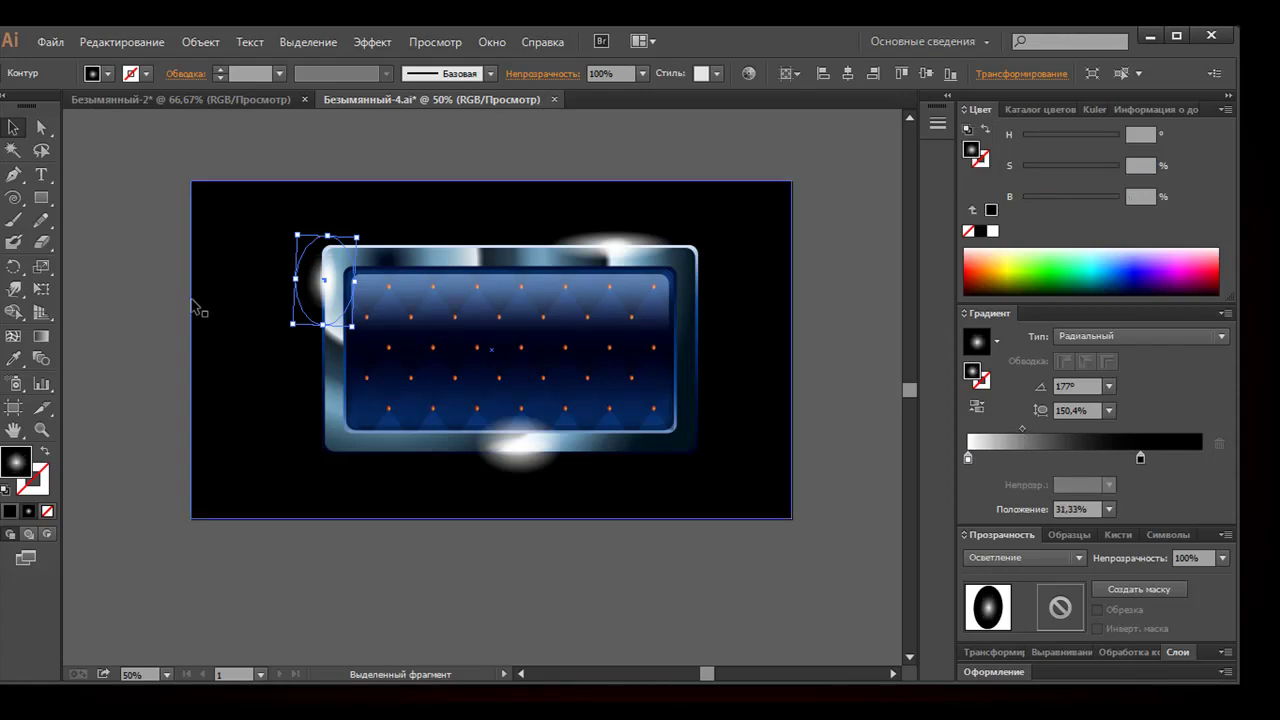
Move the glow onto the frame's left edge and pull its black stop further inward
{"action": "left_click", "coordinate": [288, 355]}
{"action": "left_click_drag", "start_coordinate": [318, 290], "coordinate": [322, 296]}
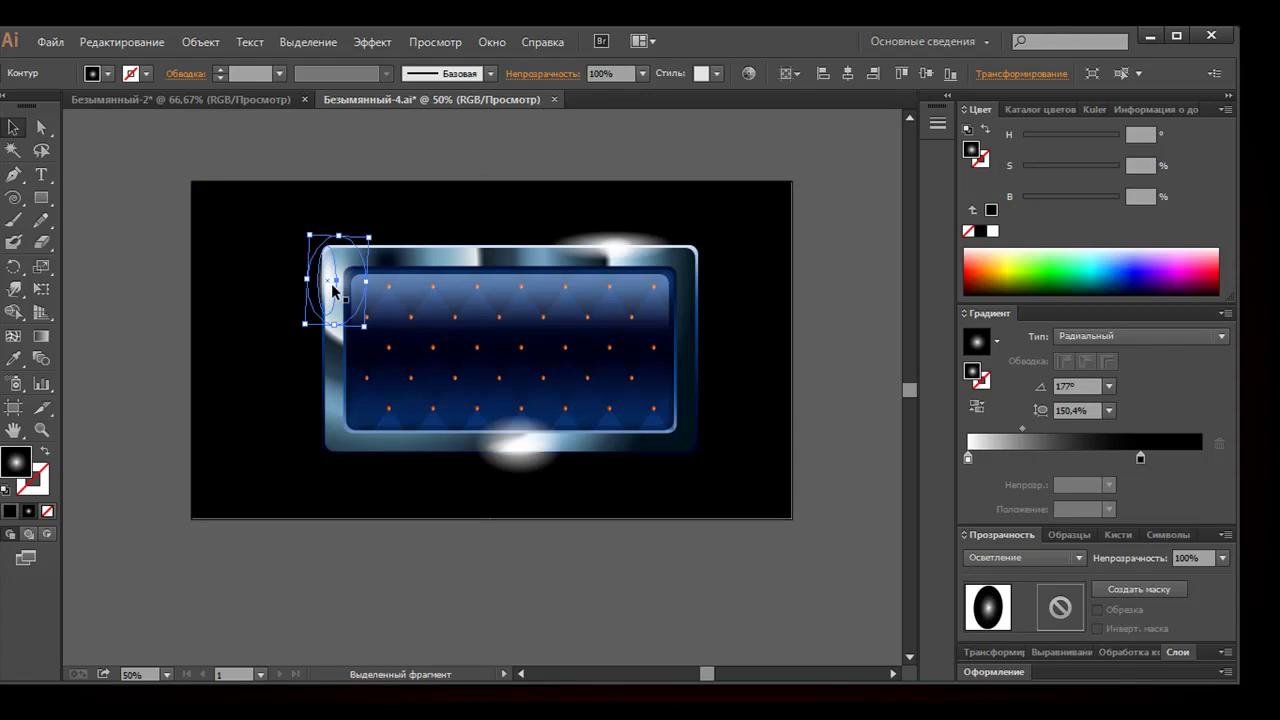
{"action": "left_click", "coordinate": [339, 289]}
{"action": "left_click_drag", "start_coordinate": [335, 289], "coordinate": [339, 289]}
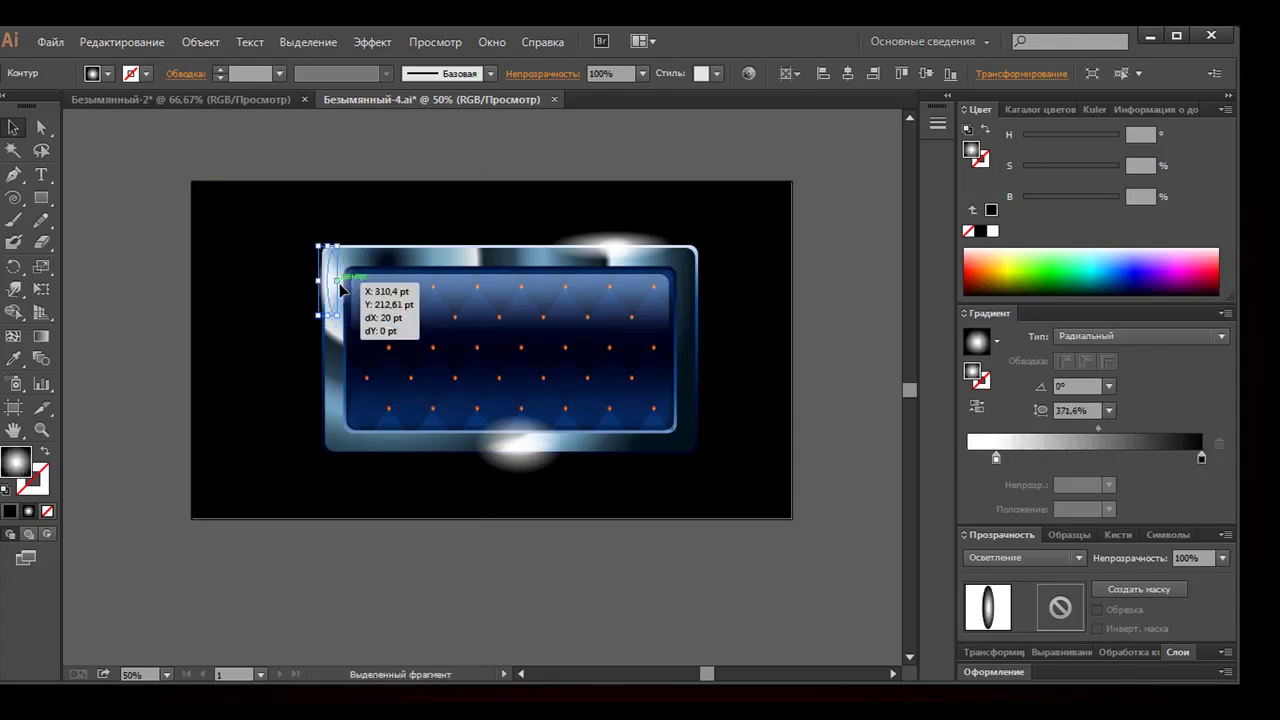
{"action": "left_click_drag", "start_coordinate": [339, 289], "coordinate": [342, 288]}
{"action": "left_click_drag", "start_coordinate": [1201, 458], "coordinate": [1155, 457]}
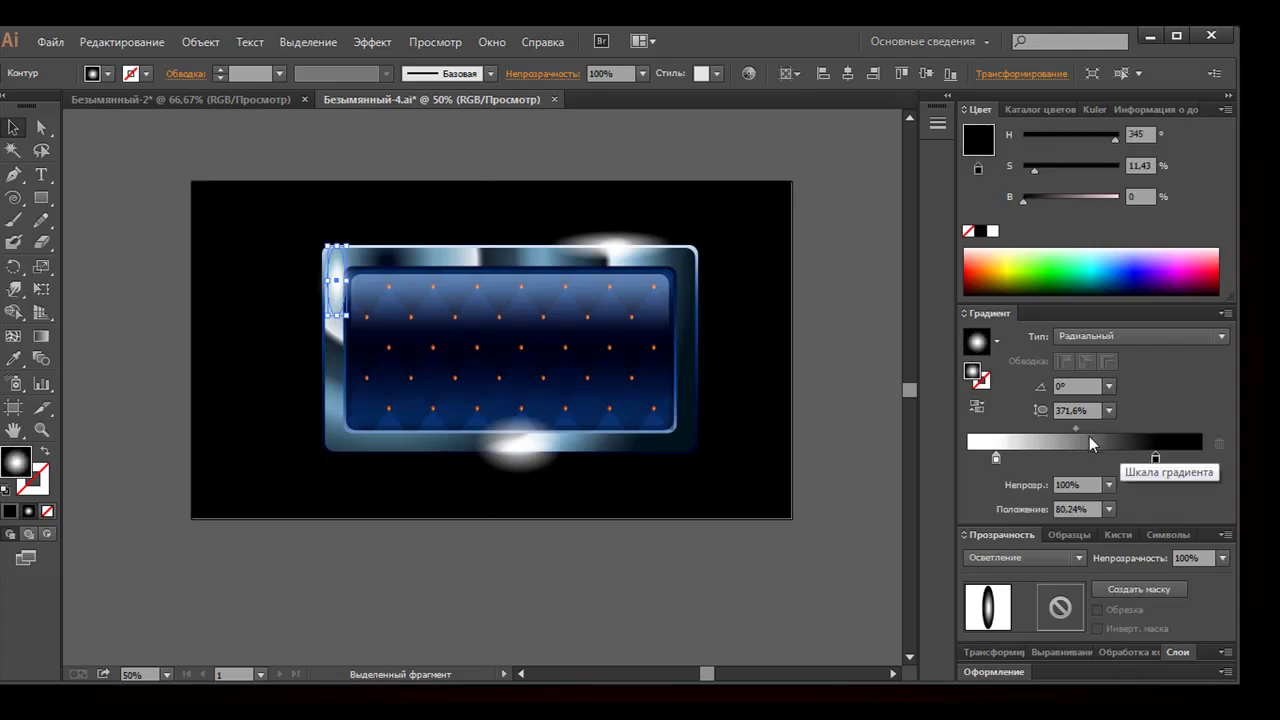
{"action": "left_click_drag", "start_coordinate": [1075, 428], "coordinate": [984, 458]}
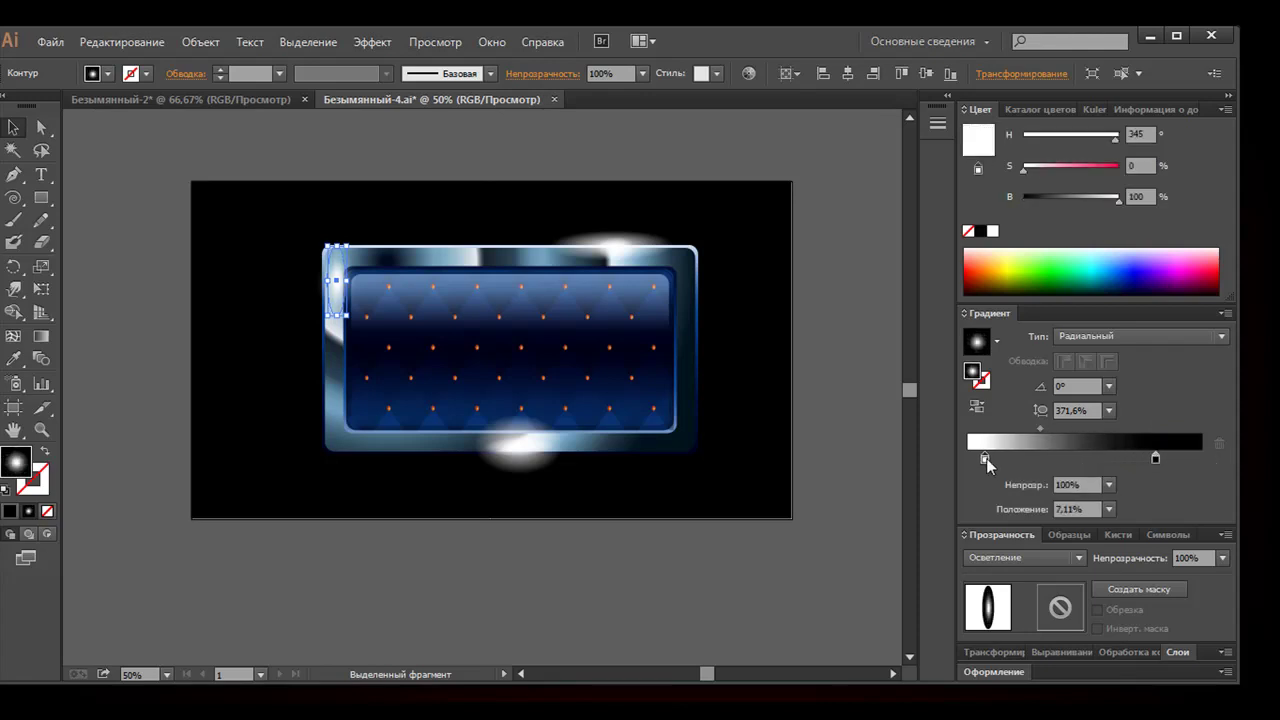
Shift the glow further left onto the frame edge and reshape its radial gradient
{"action": "left_click", "coordinate": [238, 370]}
{"action": "key", "text": "z"}
{"action": "left_click_drag", "start_coordinate": [289, 214], "coordinate": [480, 366]}
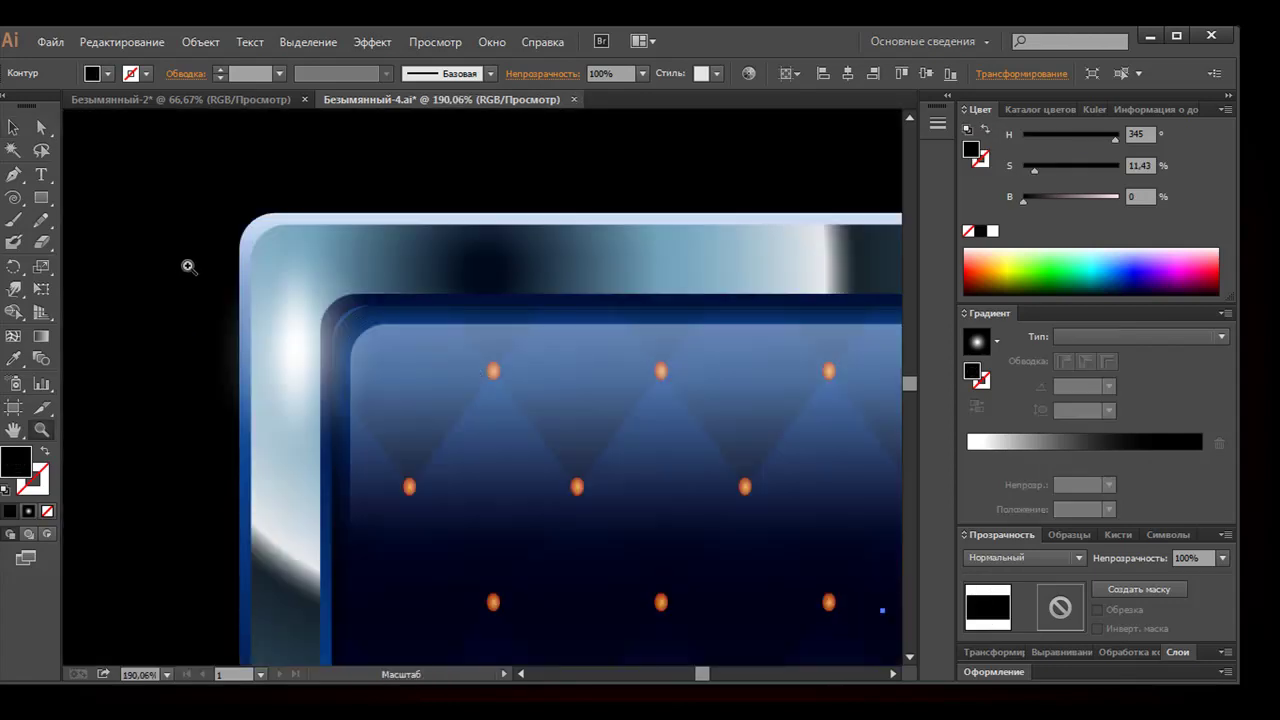
{"action": "key", "text": "v"}
{"action": "mouse_move", "coordinate": [297, 352]}
{"action": "left_mouse_down"}
{"action": "mouse_move", "coordinate": [256, 350]}
{"action": "mouse_move", "coordinate": [222, 403]}
{"action": "left_mouse_up"}
{"action": "key", "text": "g"}
{"action": "key", "text": "ctrl+minus"}
{"action": "key", "text": "ctrl+minus"}
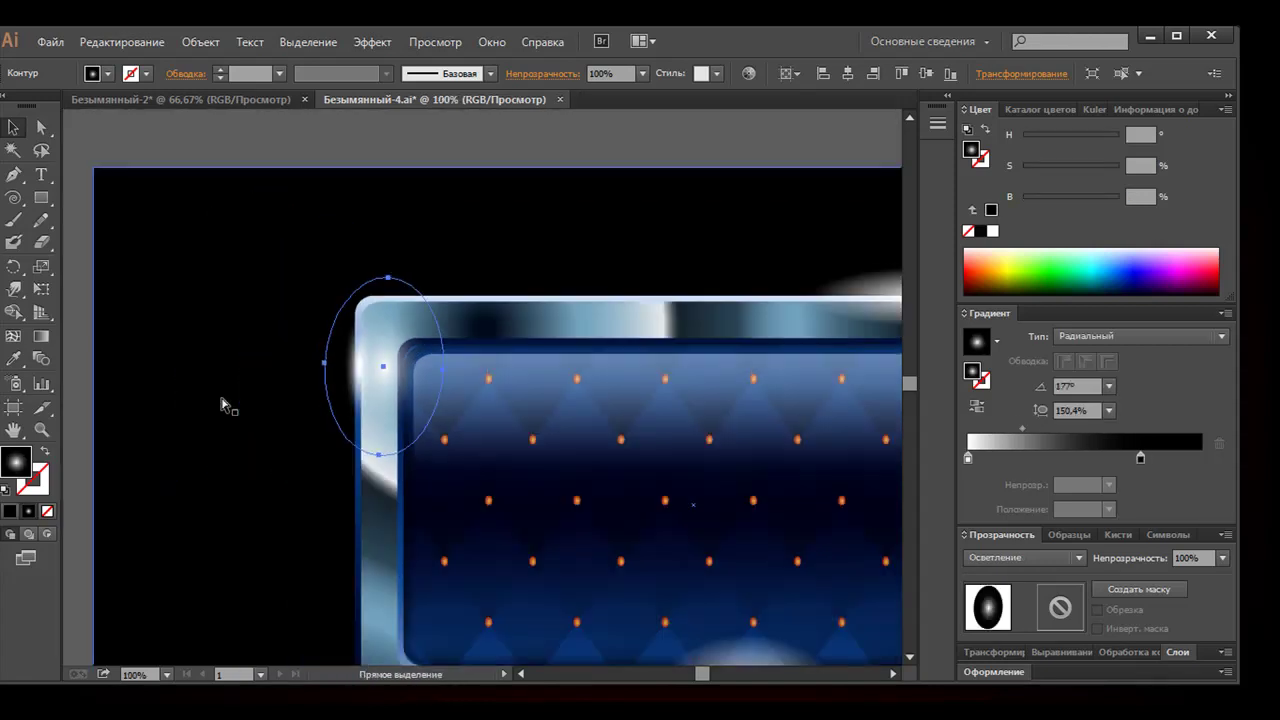
{"action": "key", "text": "ctrl+minus"}
{"action": "key", "text": "ctrl+minus"}
Recolour the background rectangle to a very dark charcoal (H 340, S 13.04%, B 6%)
{"action": "key", "text": "v"}
{"action": "left_click", "coordinate": [534, 634]}
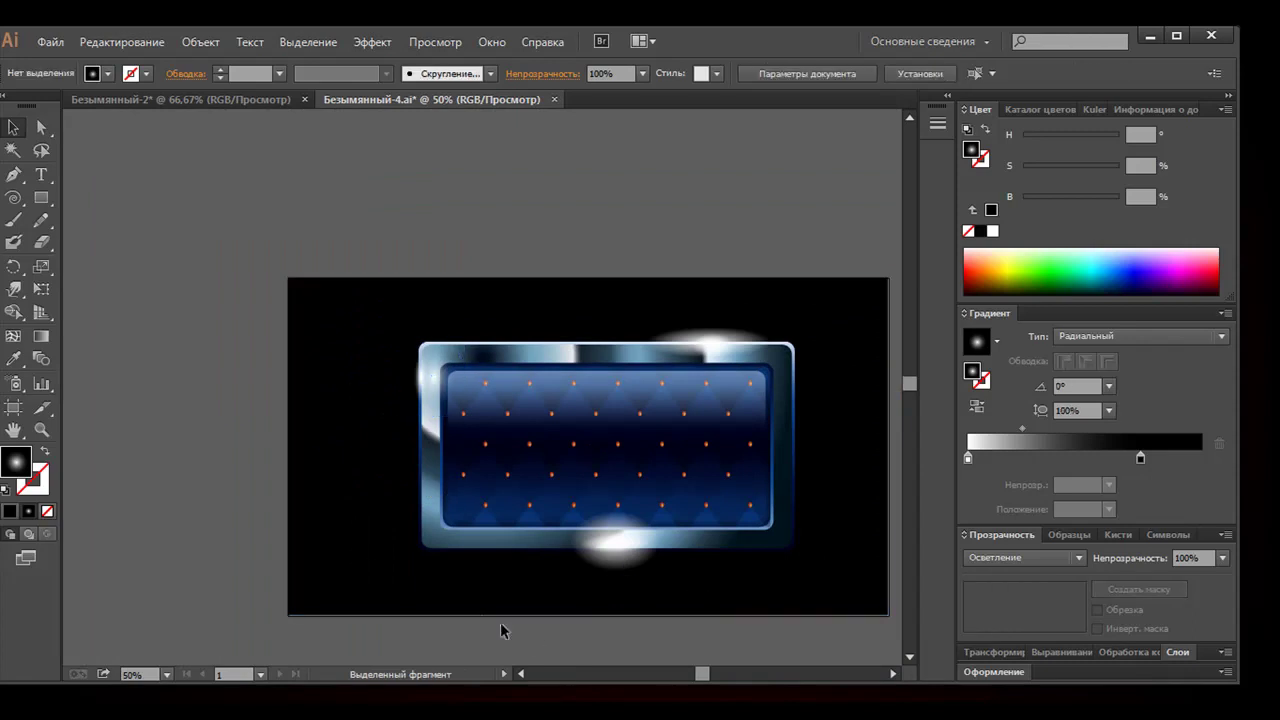
{"action": "left_click", "coordinate": [357, 554]}
{"action": "left_click_drag", "start_coordinate": [1024, 204], "coordinate": [1031, 201]}
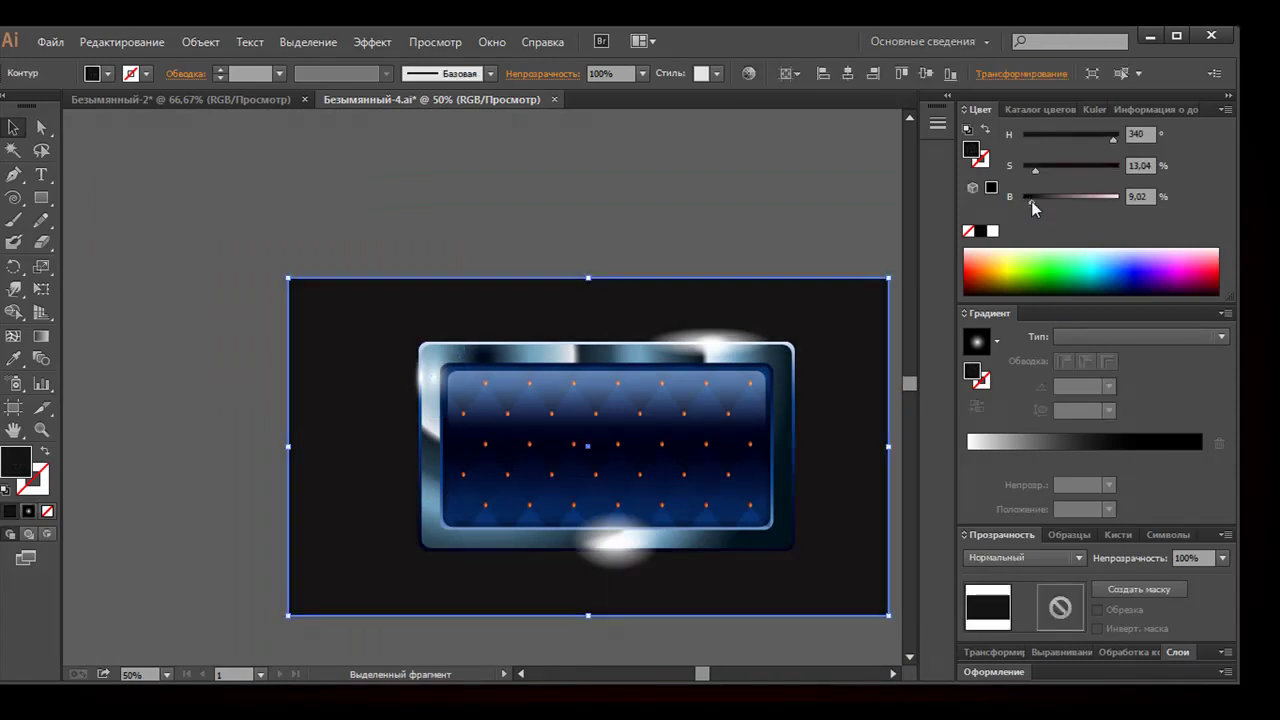
{"action": "key", "text": "ctrl+shift+a"}
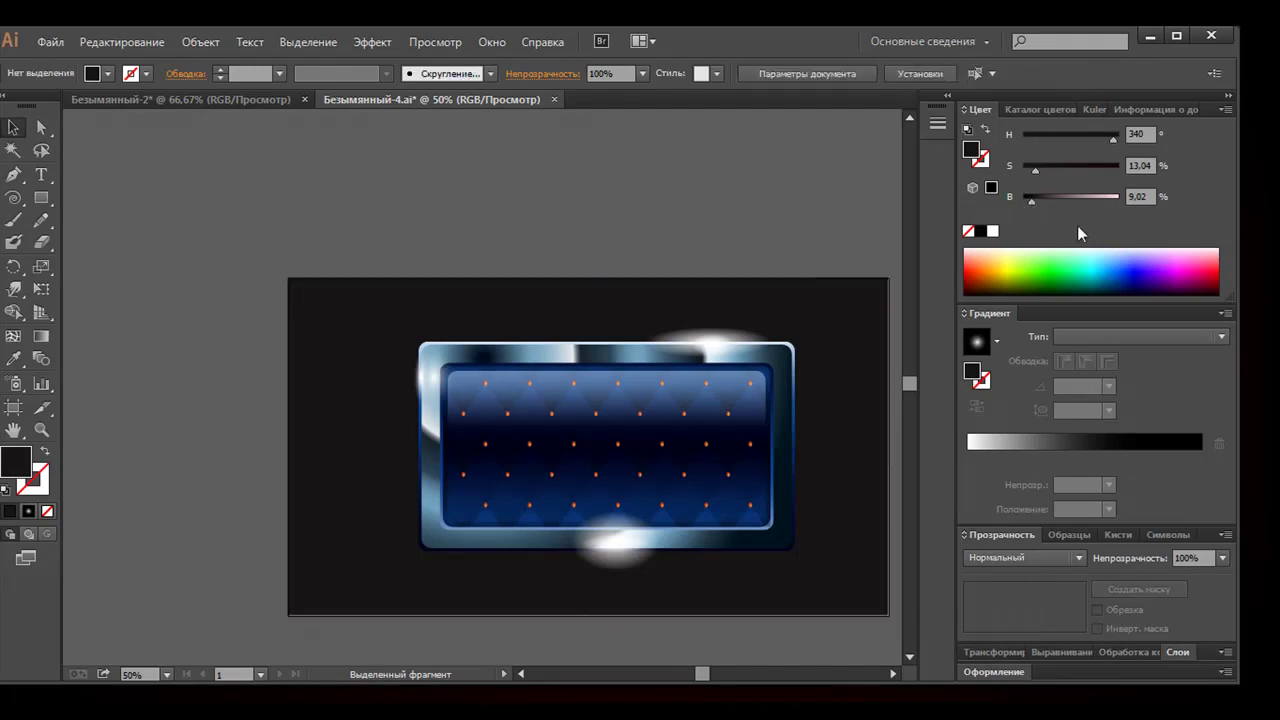
{"action": "left_click_drag", "start_coordinate": [1037, 174], "coordinate": [1032, 175]}
{"action": "left_click", "coordinate": [855, 312]}
{"action": "left_click_drag", "start_coordinate": [1034, 201], "coordinate": [1030, 203]}
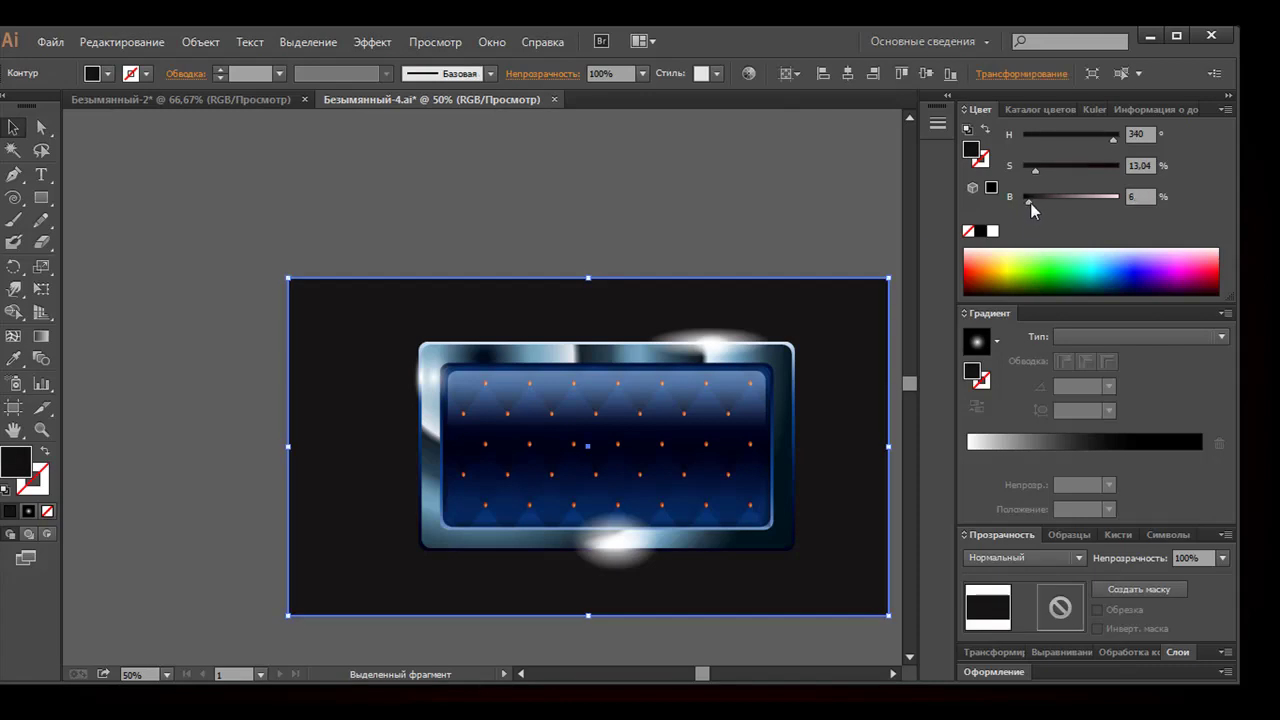
Tighten the top highlight's radial gradient: white stop at 5.93%, black stop at 68.77%
{"action": "left_click", "coordinate": [735, 340]}
{"action": "left_click_drag", "start_coordinate": [1201, 458], "coordinate": [1116, 461]}
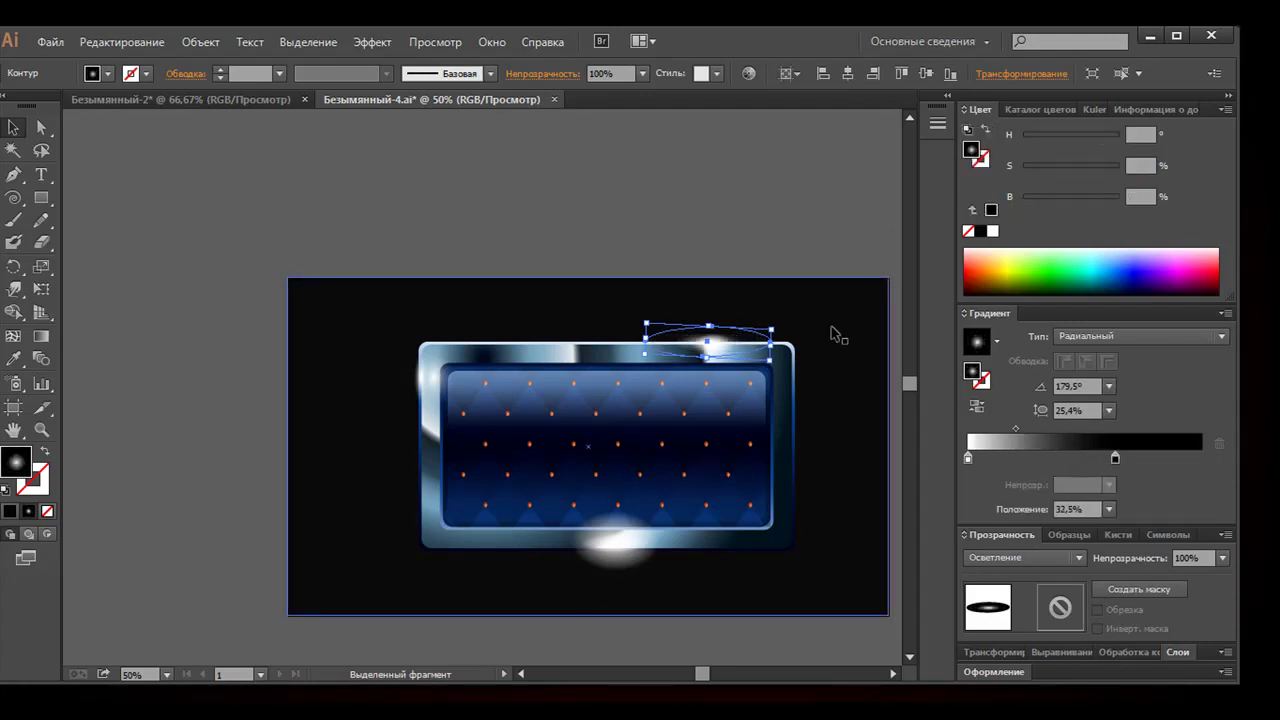
{"action": "left_click", "coordinate": [735, 350]}
{"action": "left_click", "coordinate": [710, 345]}
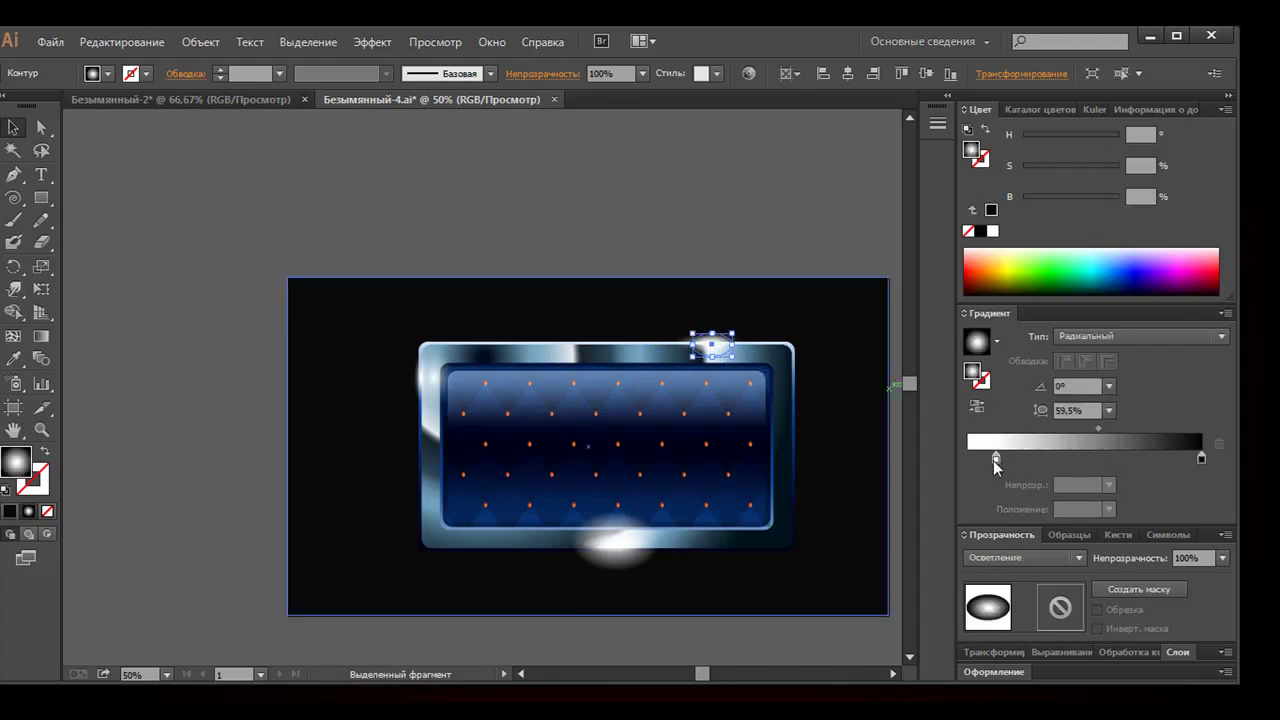
{"action": "left_click_drag", "start_coordinate": [995, 459], "coordinate": [980, 458]}
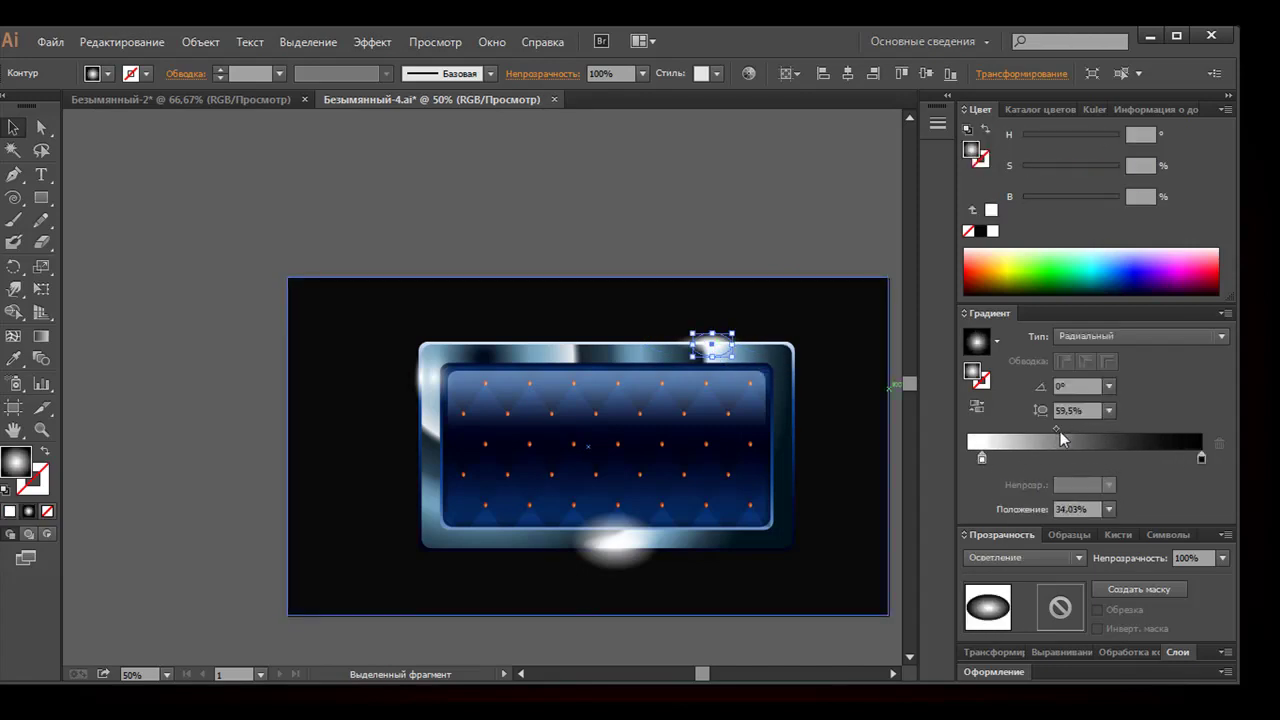
{"action": "left_click_drag", "start_coordinate": [1201, 458], "coordinate": [1128, 459]}
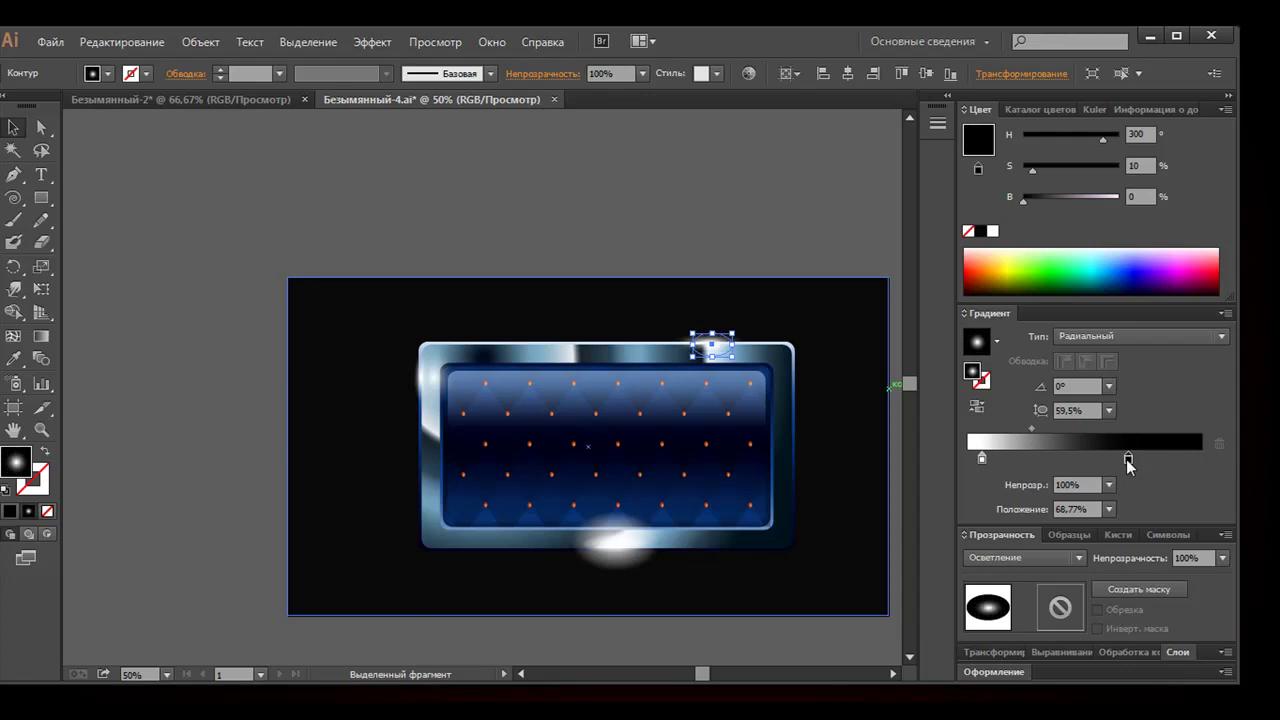
{"action": "left_click", "coordinate": [829, 213]}
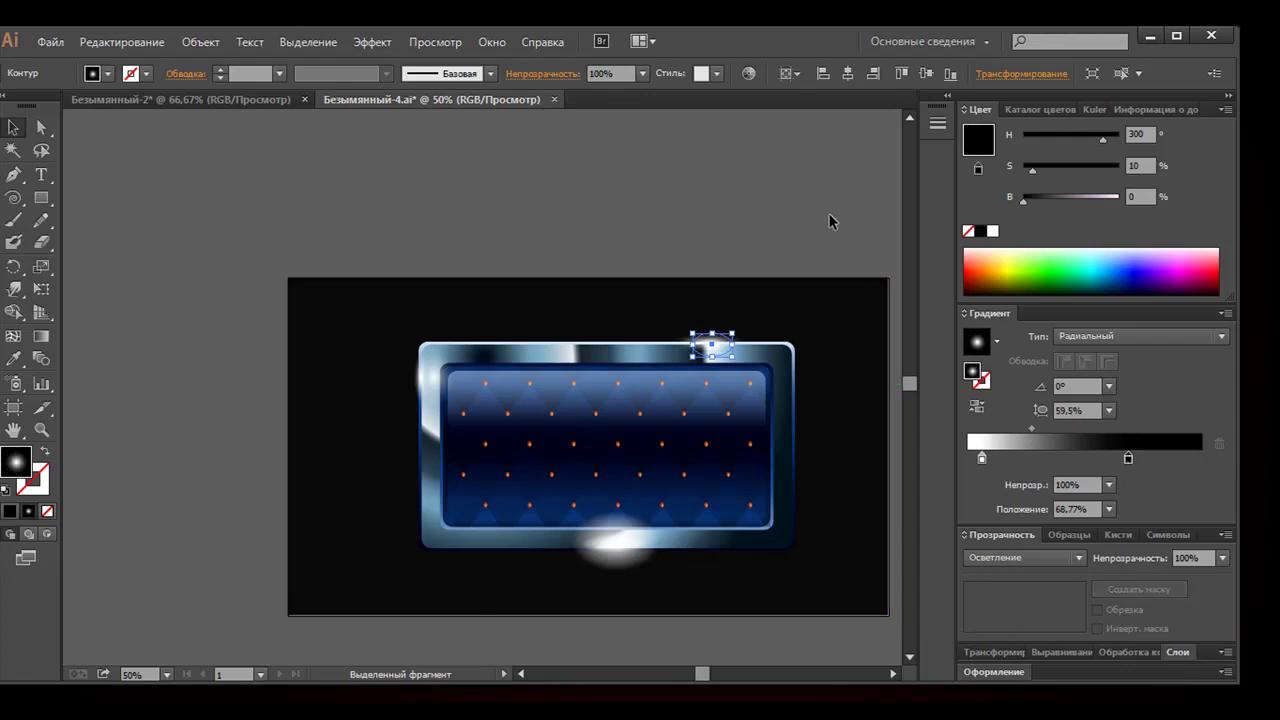
{"action": "left_click", "coordinate": [730, 340]}
{"action": "left_click", "coordinate": [712, 211]}
Shrink the bottom highlight's bright area by pulling its black gradient stop inward
{"action": "scroll", "coordinate": [713, 215], "scroll_direction": "down", "scroll_amount": 1}
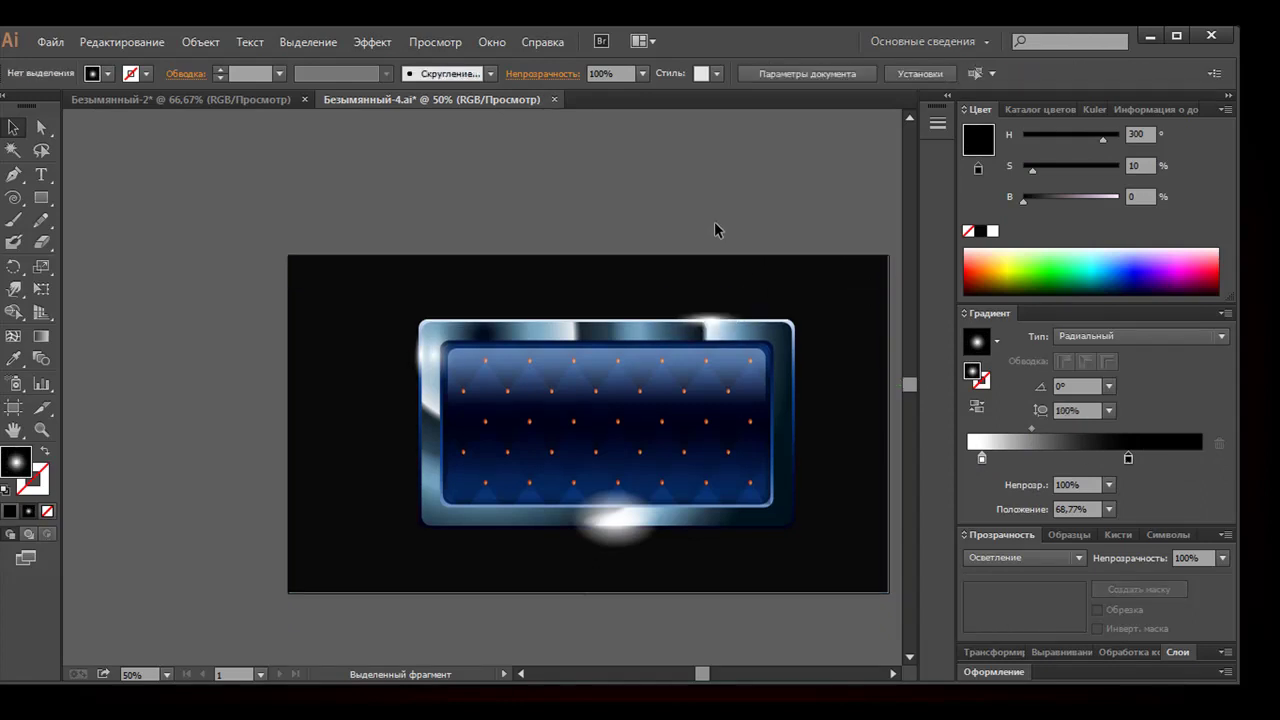
{"action": "scroll", "coordinate": [690, 300], "scroll_direction": "down", "scroll_amount": 2}
{"action": "left_click", "coordinate": [627, 492]}
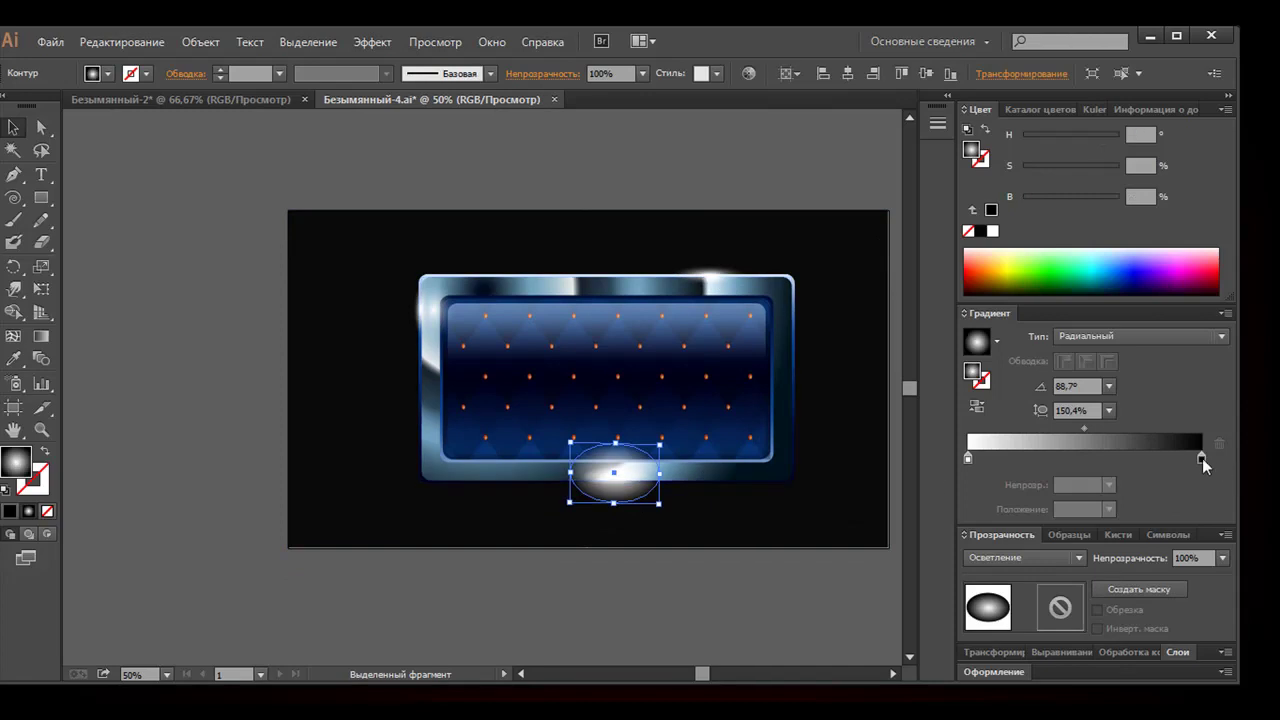
{"action": "left_click_drag", "start_coordinate": [1202, 458], "coordinate": [1099, 458]}
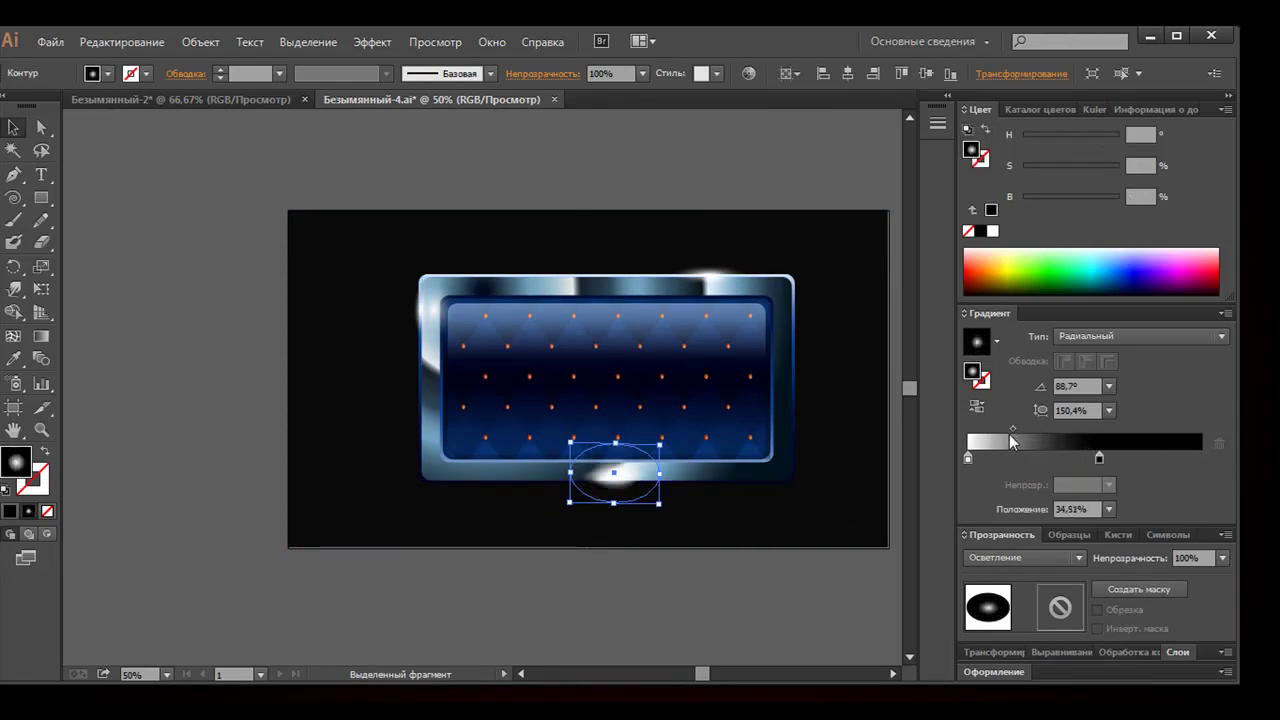
{"action": "left_click", "coordinate": [614, 472]}
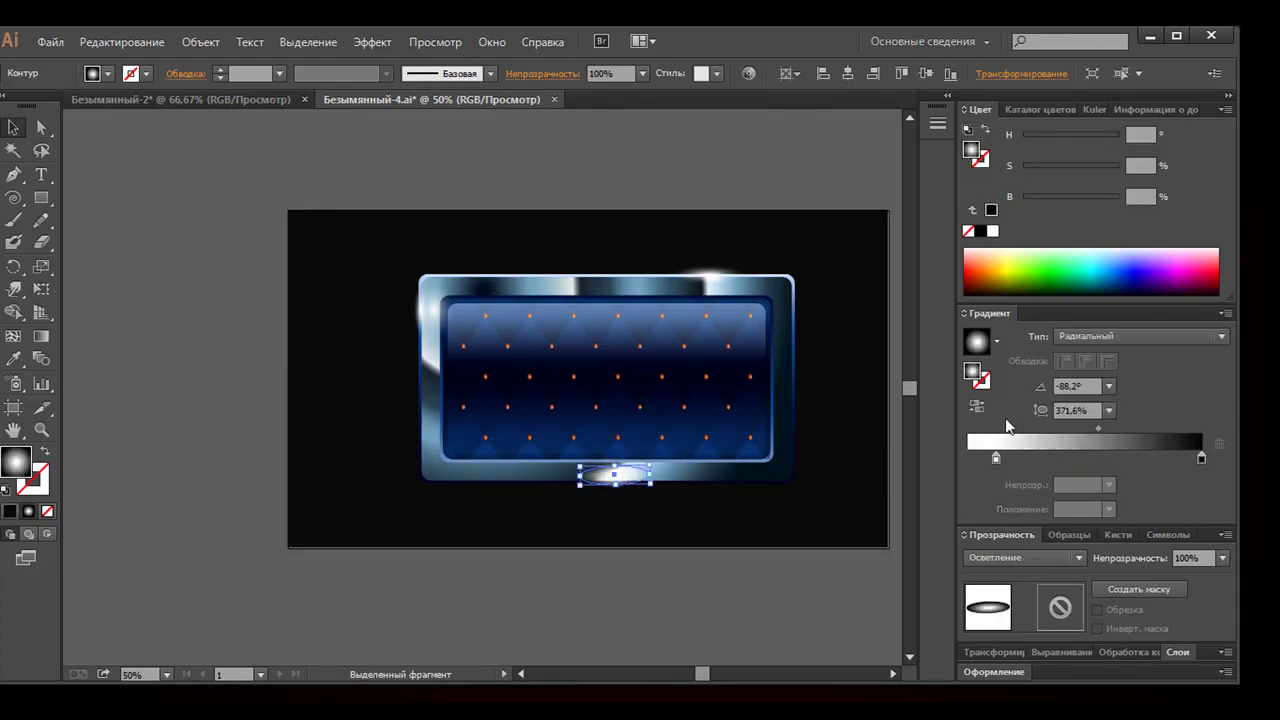
{"action": "left_click_drag", "start_coordinate": [1202, 458], "coordinate": [1122, 458]}
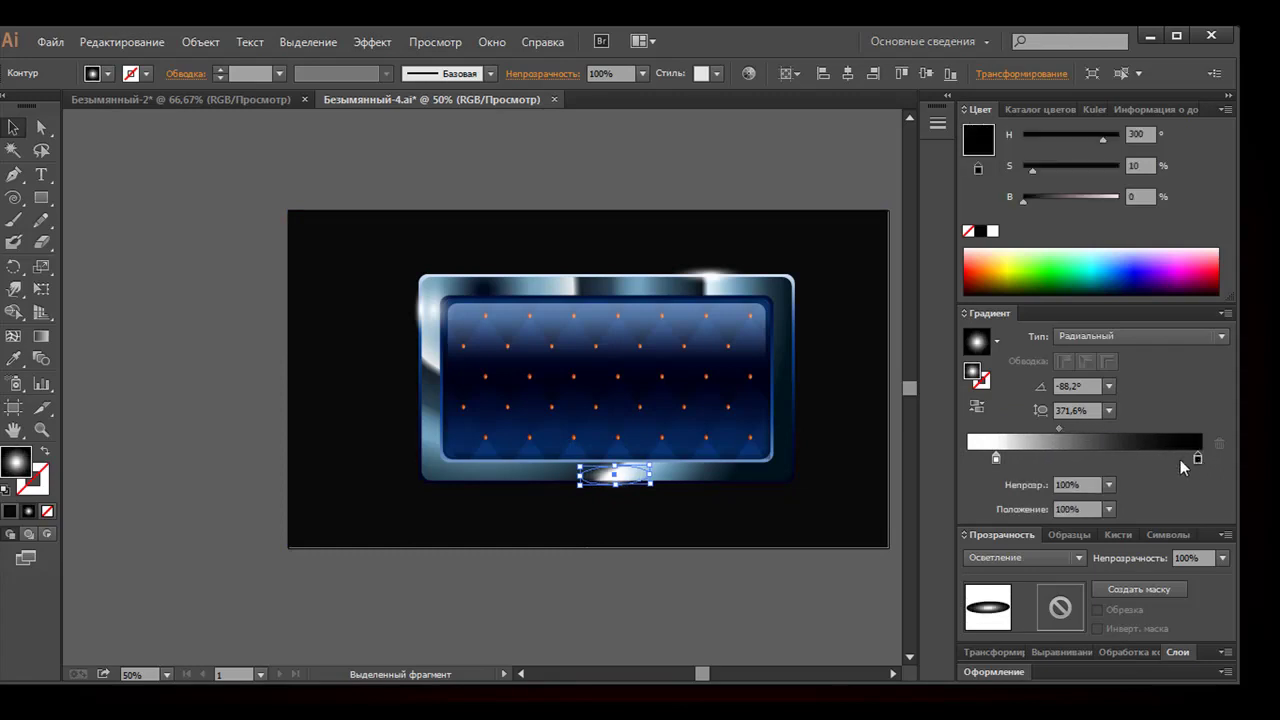
{"action": "left_click", "coordinate": [996, 459]}
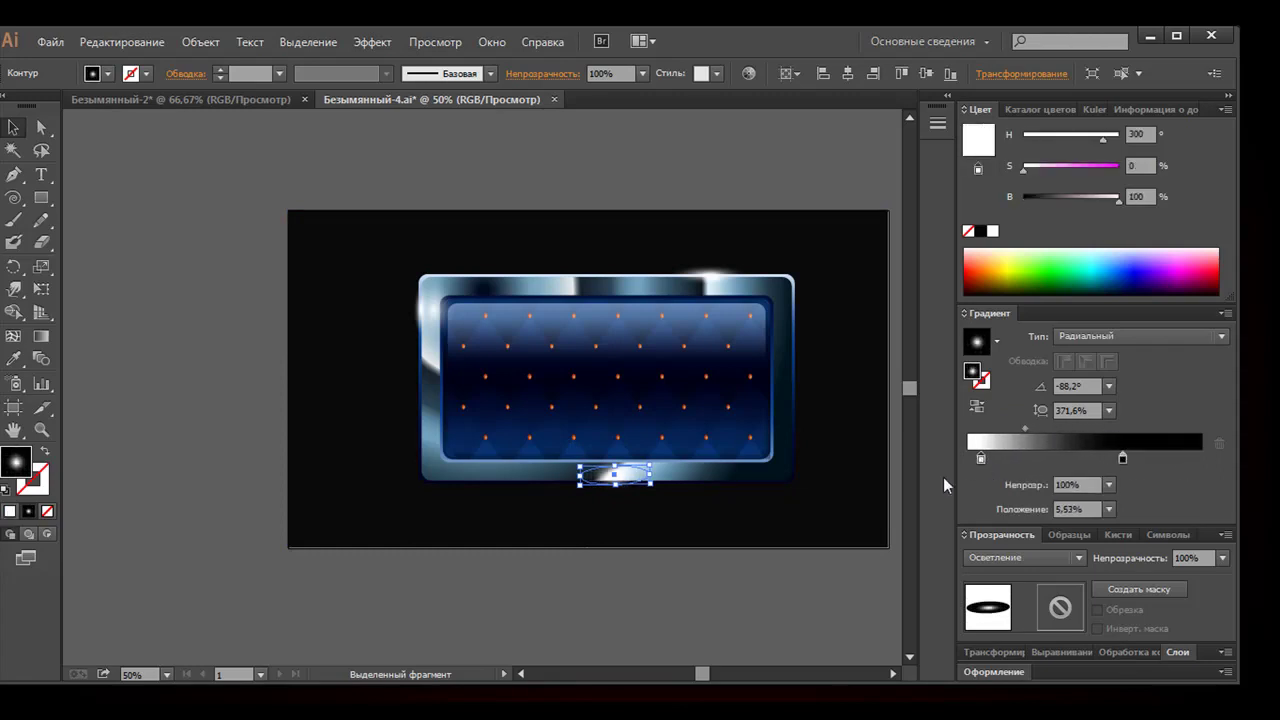
{"action": "left_click", "coordinate": [857, 488]}
{"action": "left_click", "coordinate": [615, 474]}
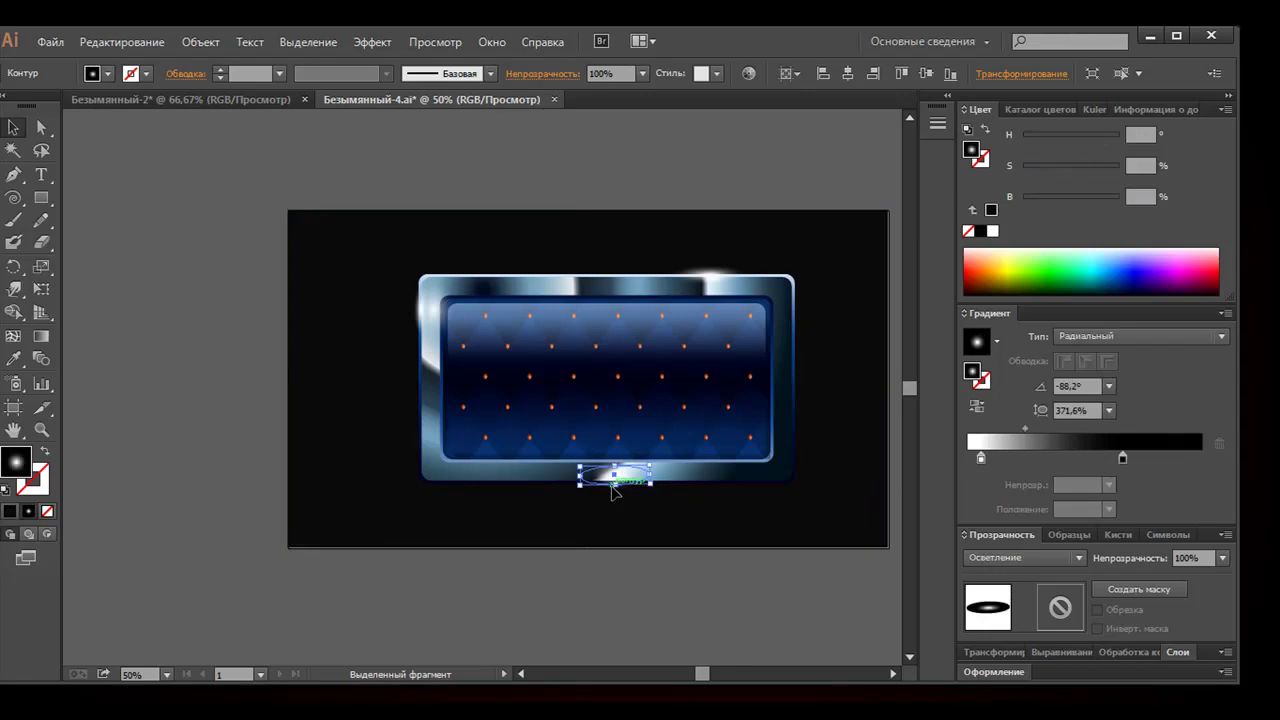
Widen, flatten and nudge the bottom highlight ellipse down into a thin glint below the frame
{"action": "left_click_drag", "start_coordinate": [650, 478], "coordinate": [676, 478]}
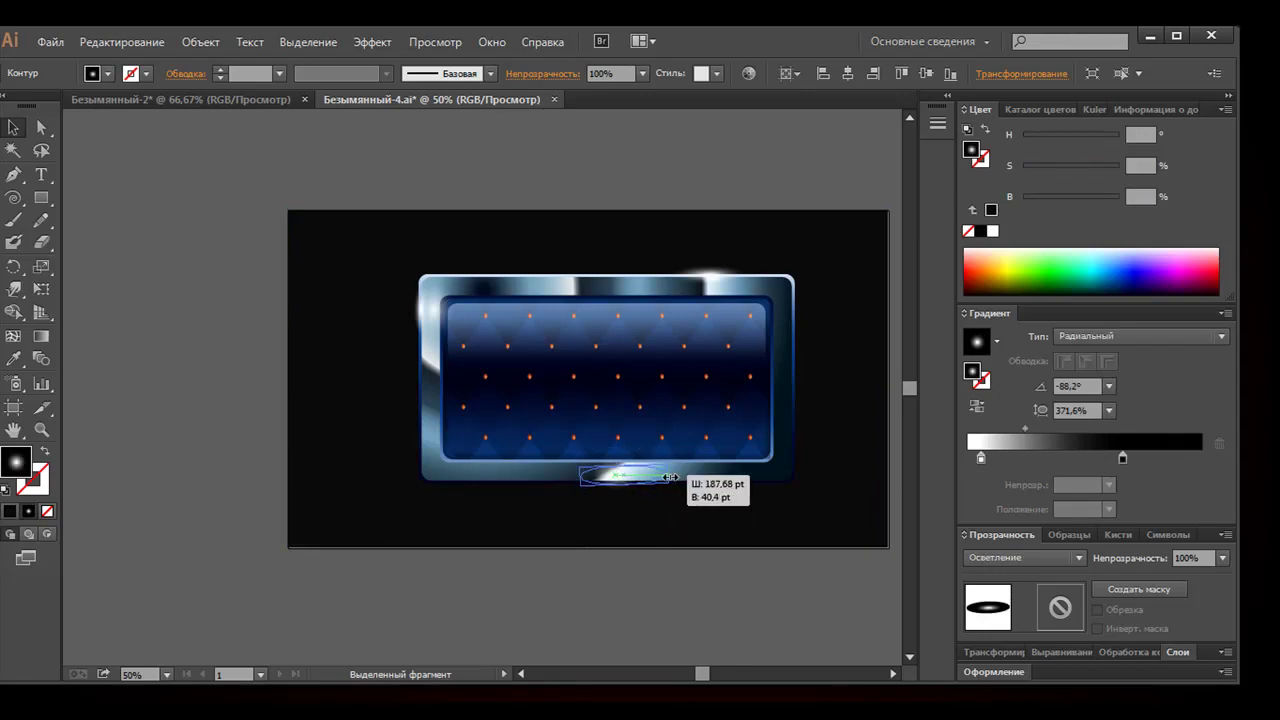
{"action": "left_click", "coordinate": [673, 510]}
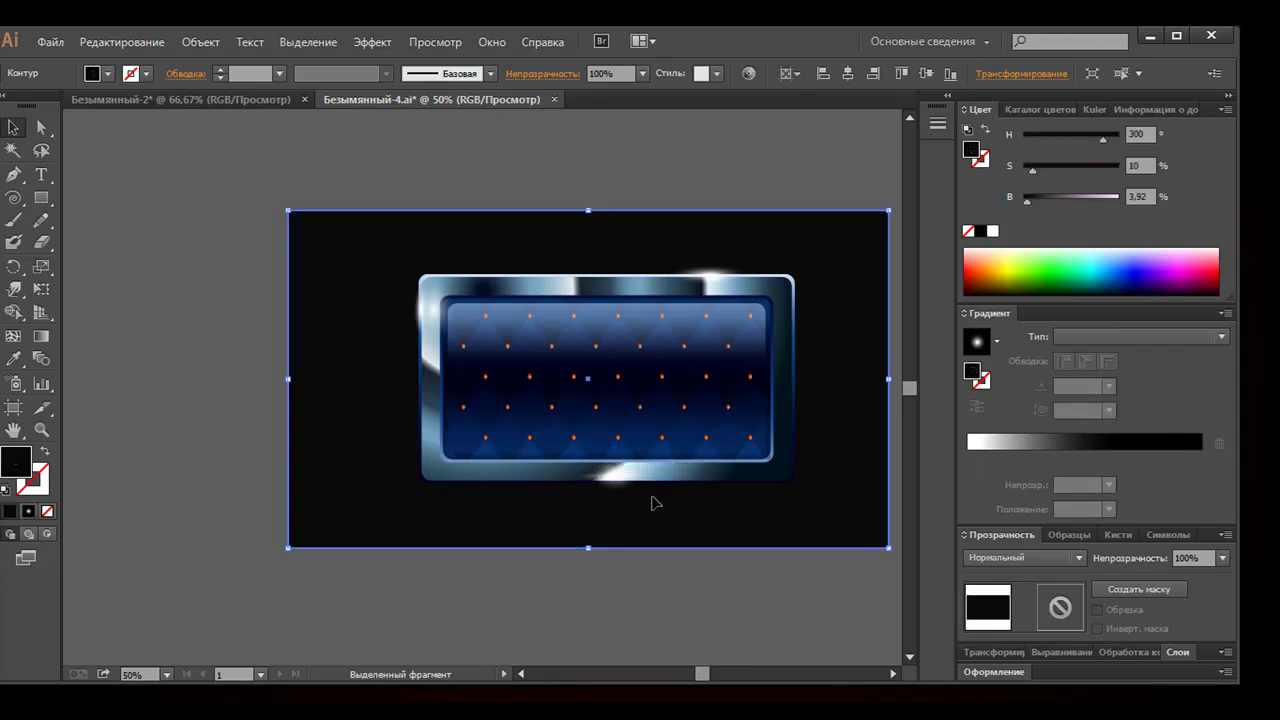
{"action": "left_click", "coordinate": [615, 476]}
{"action": "mouse_move", "coordinate": [676, 472]}
{"action": "left_mouse_down"}
{"action": "mouse_move", "coordinate": [660, 477]}
{"action": "mouse_move", "coordinate": [702, 480]}
{"action": "left_mouse_up"}
{"action": "key", "text": "Down"}
{"action": "key", "text": "Down"}
{"action": "key", "text": "Down"}
{"action": "key", "text": "Down"}
{"action": "key", "text": "Down"}
{"action": "key", "text": "Down"}
{"action": "key", "text": "Down"}
{"action": "key", "text": "Down"}
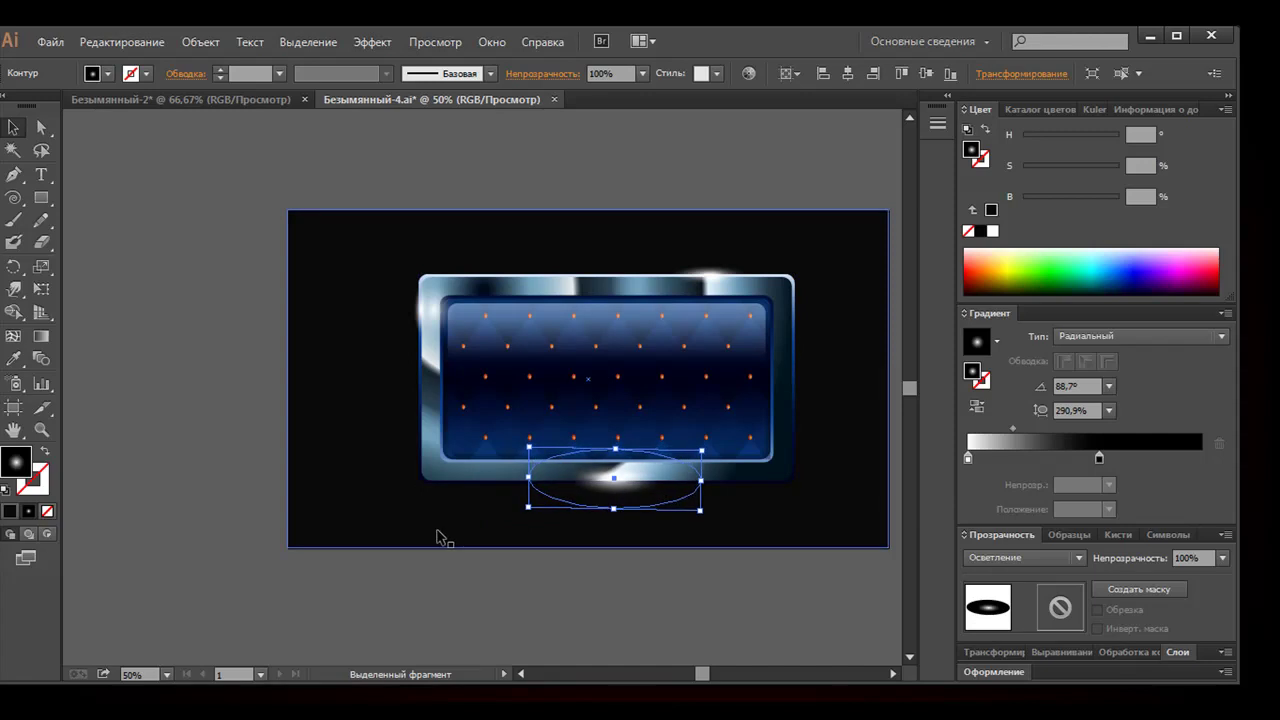
{"action": "mouse_move", "coordinate": [614, 510]}
{"action": "left_mouse_down"}
{"action": "mouse_move", "coordinate": [614, 484]}
{"action": "mouse_move", "coordinate": [629, 514]}
{"action": "left_mouse_up"}
{"action": "left_click", "coordinate": [624, 492]}
{"action": "left_click", "coordinate": [630, 518]}
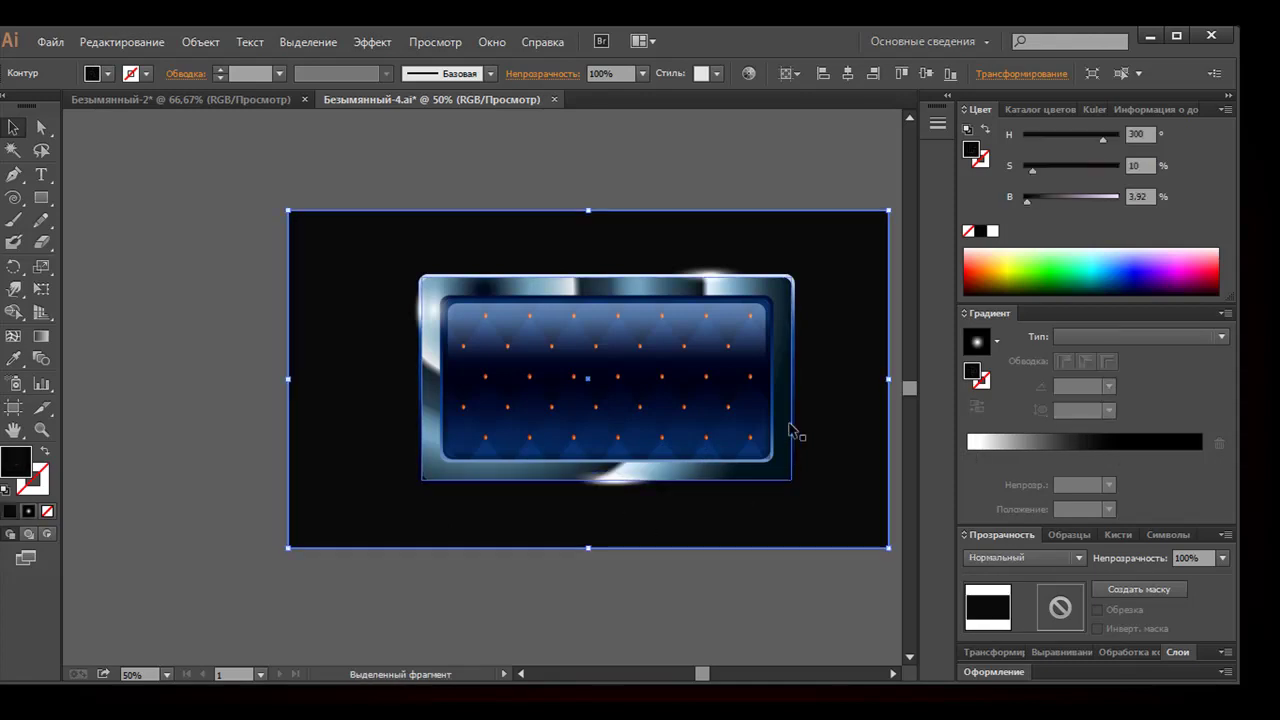
Marquee-select all the frame, panel and highlight pieces and group them
{"action": "key", "text": "ctrl+minus"}
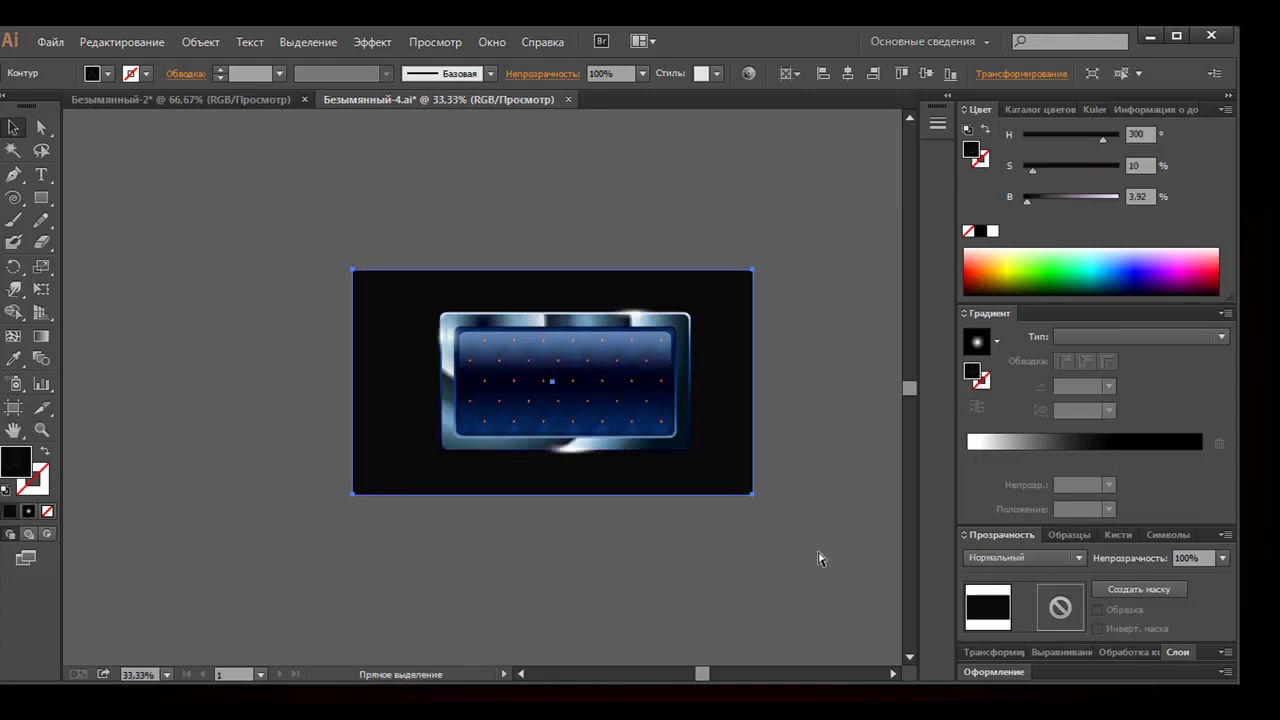
{"action": "key", "text": "v"}
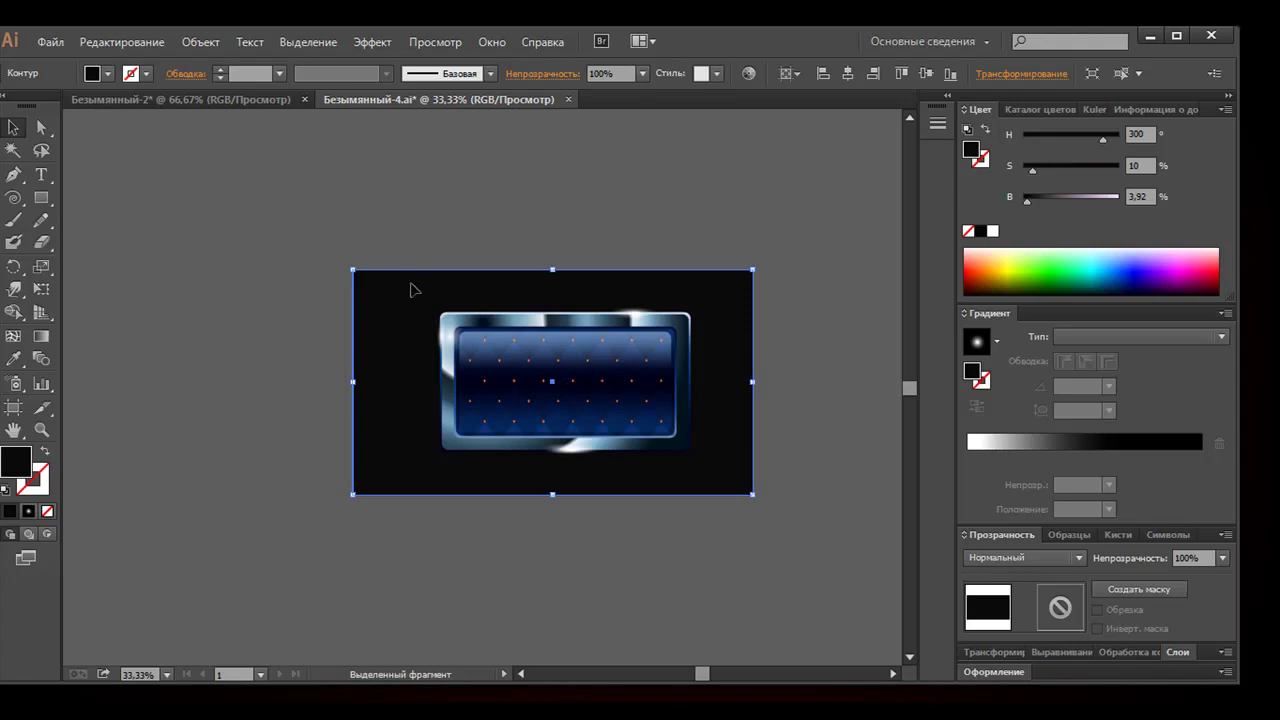
{"action": "left_click_drag", "start_coordinate": [407, 299], "coordinate": [709, 462]}
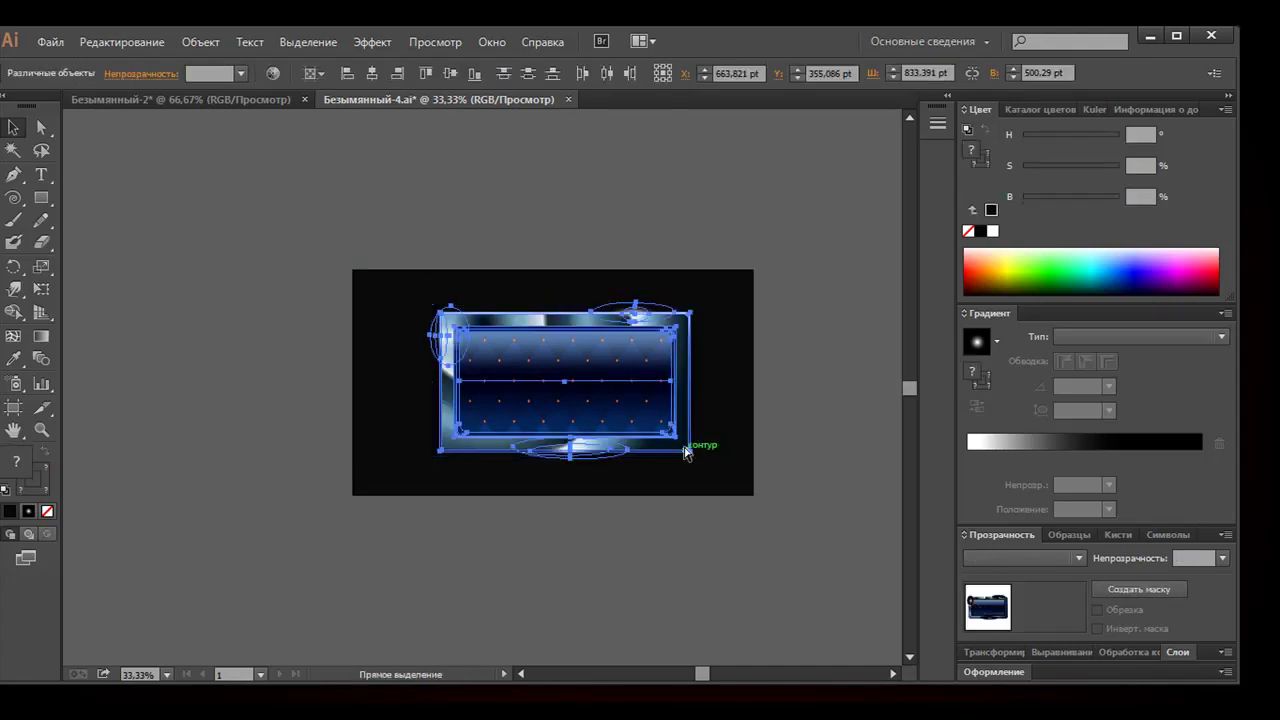
{"action": "right_click", "coordinate": [636, 393]}
{"action": "left_click", "coordinate": [706, 480]}
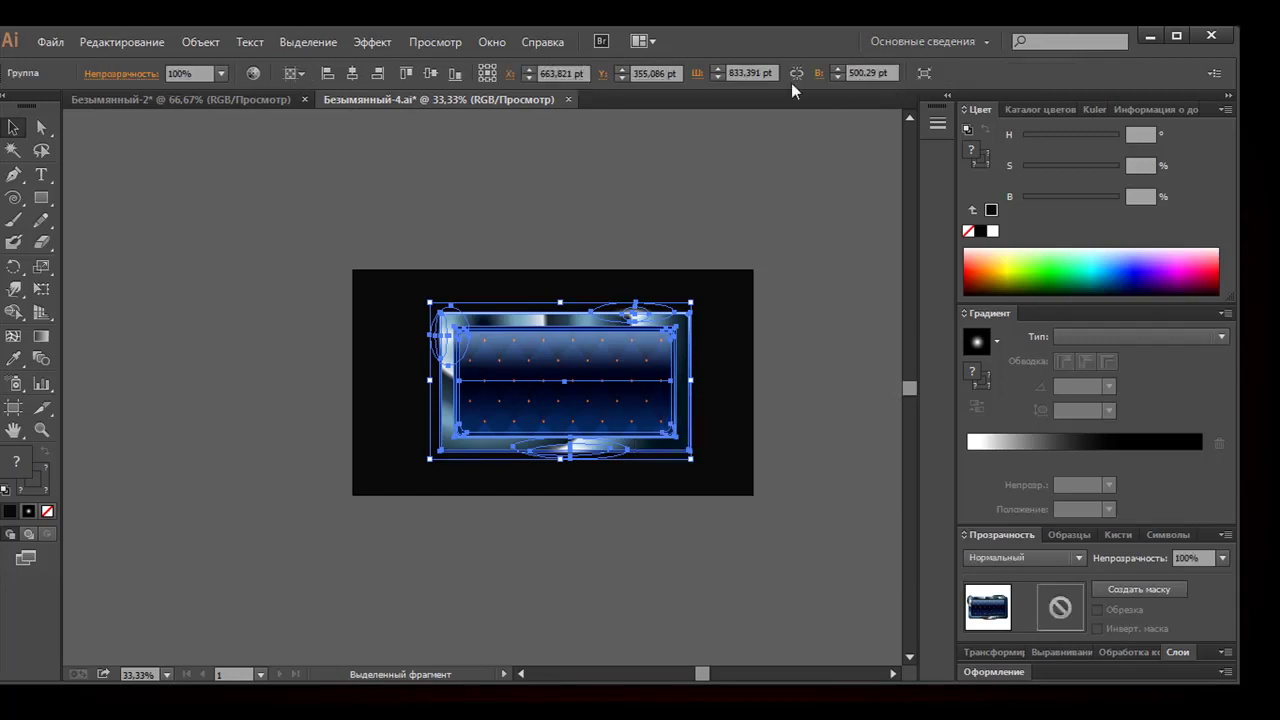
Centre the grouped button horizontally on the artboard using the Align panel, then deselect
{"action": "left_click", "coordinate": [598, 210]}
{"action": "left_click", "coordinate": [606, 354]}
{"action": "left_click", "coordinate": [1064, 653]}
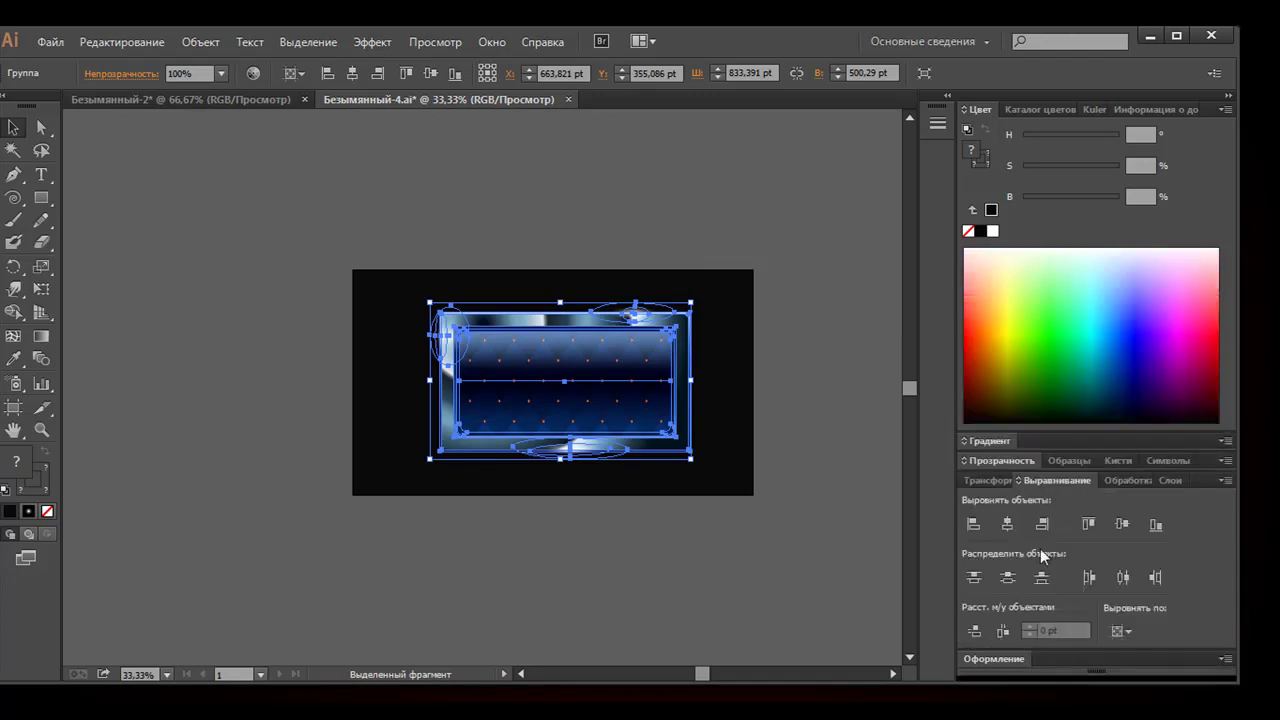
{"action": "left_click", "coordinate": [778, 363]}
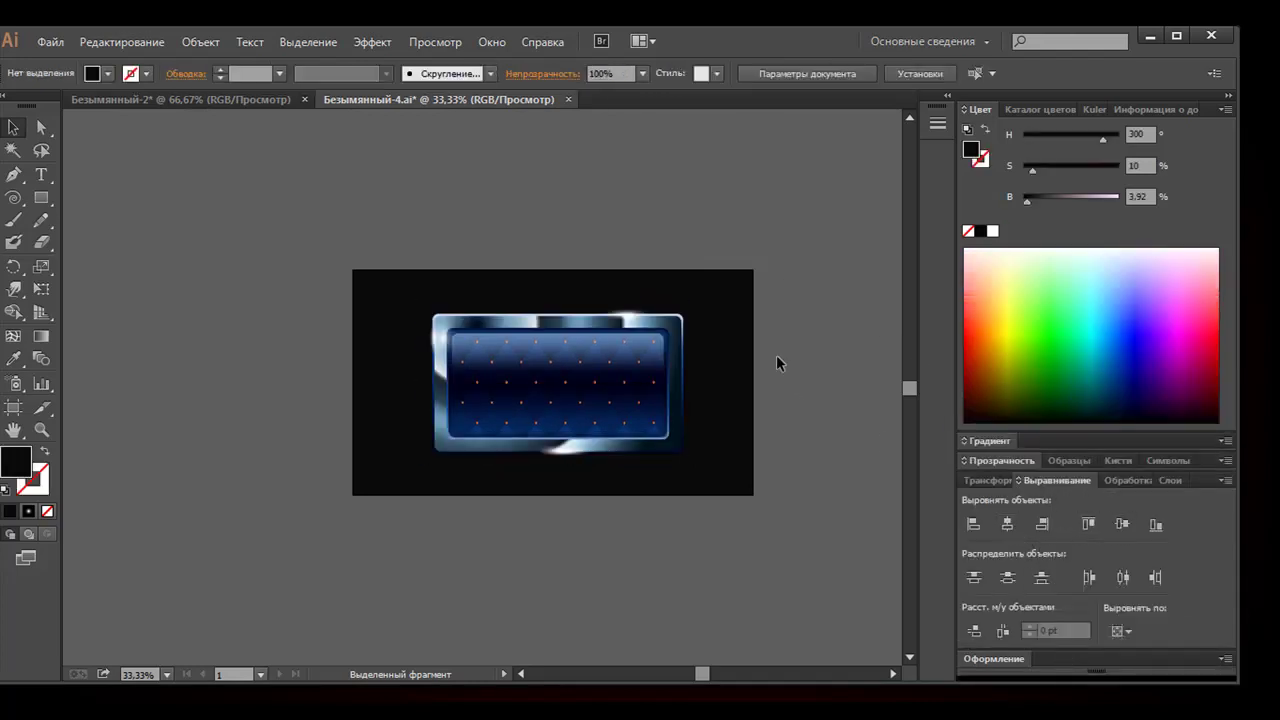
{"action": "left_click", "coordinate": [42, 176]}
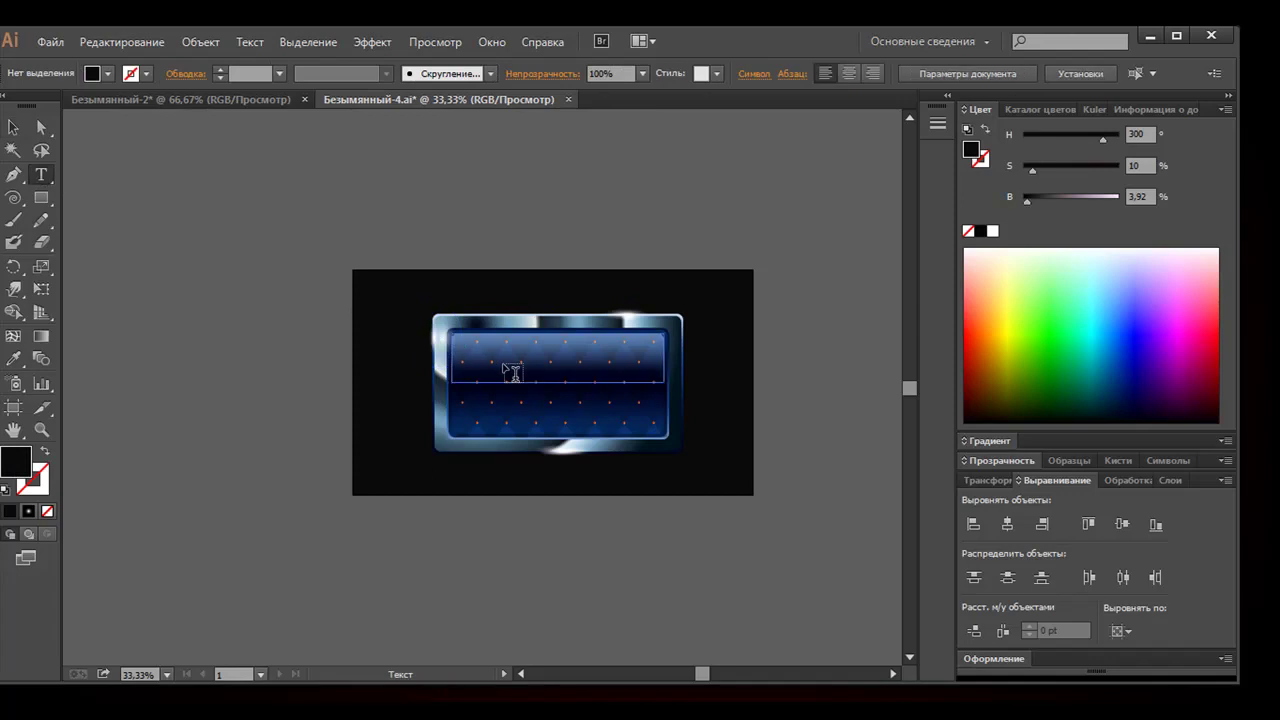
Type 'Simple TEXT' on the blue panel and fill it white
{"action": "left_click", "coordinate": [554, 440]}
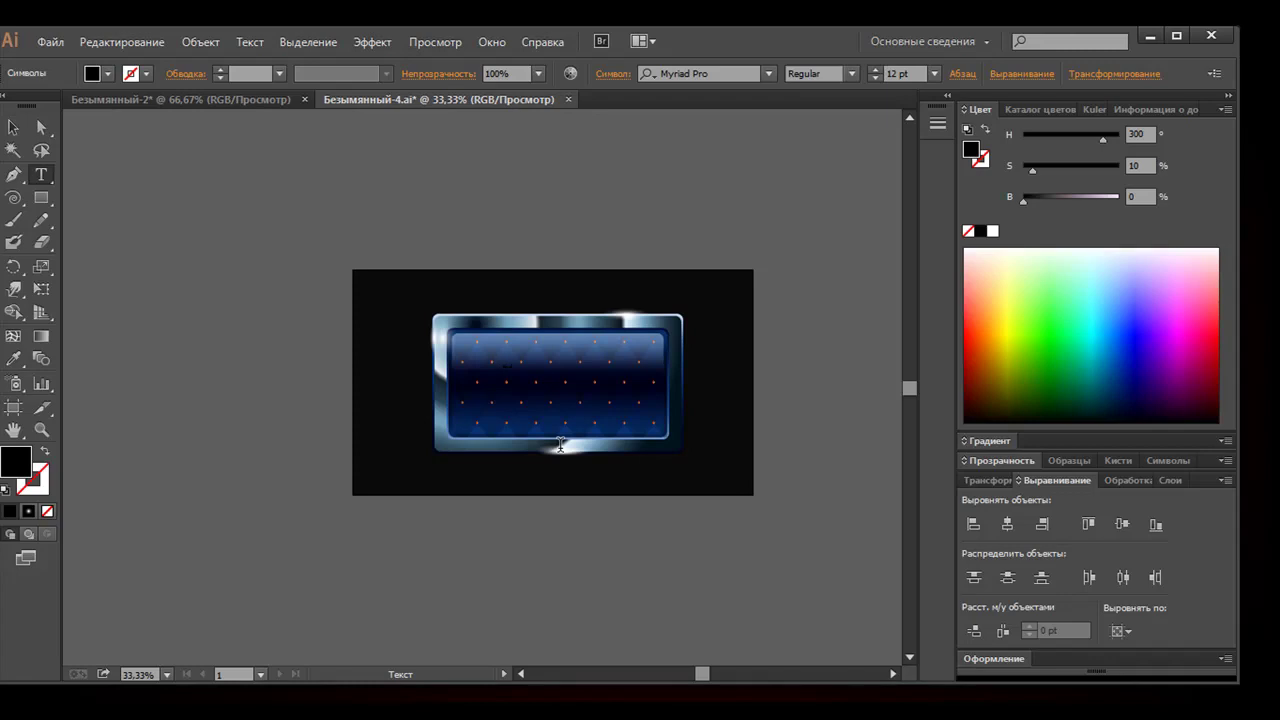
{"action": "left_click_drag", "start_coordinate": [532, 367], "coordinate": [495, 364]}
{"action": "left_click", "coordinate": [993, 232]}
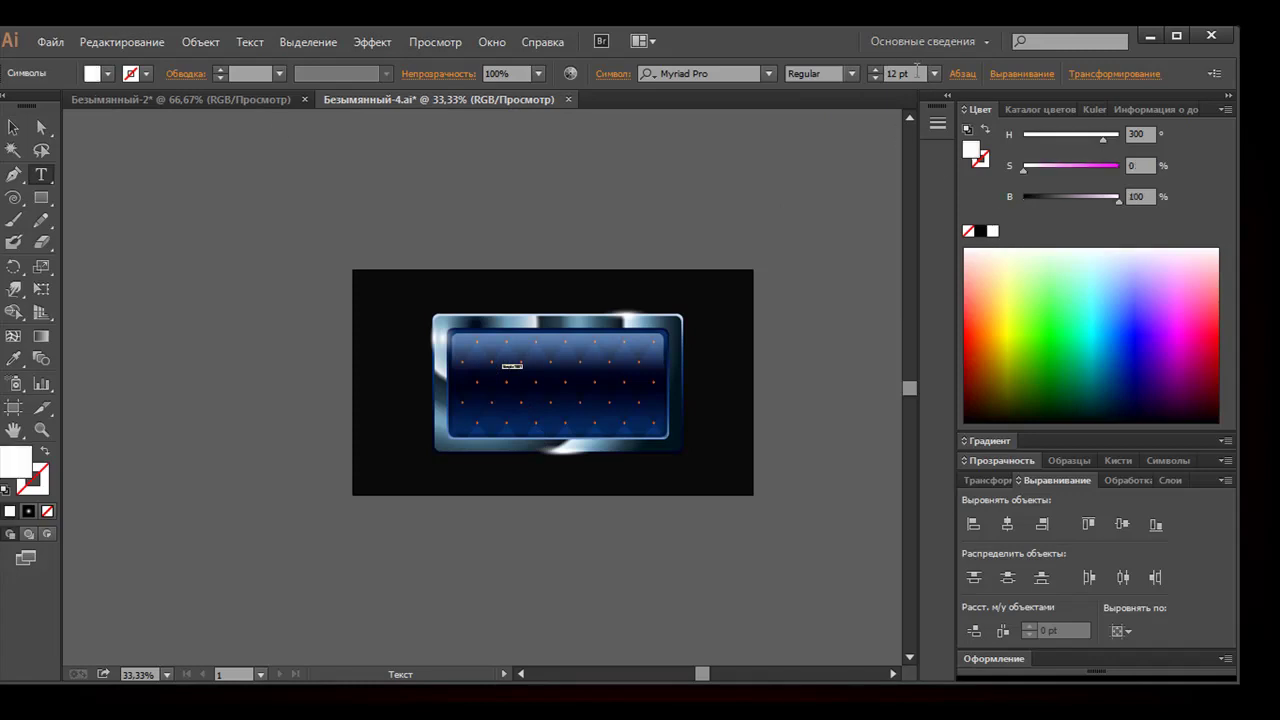
Enlarge the headline through 48 and 60 to 72 pt, then reselect it
{"action": "left_click", "coordinate": [934, 73]}
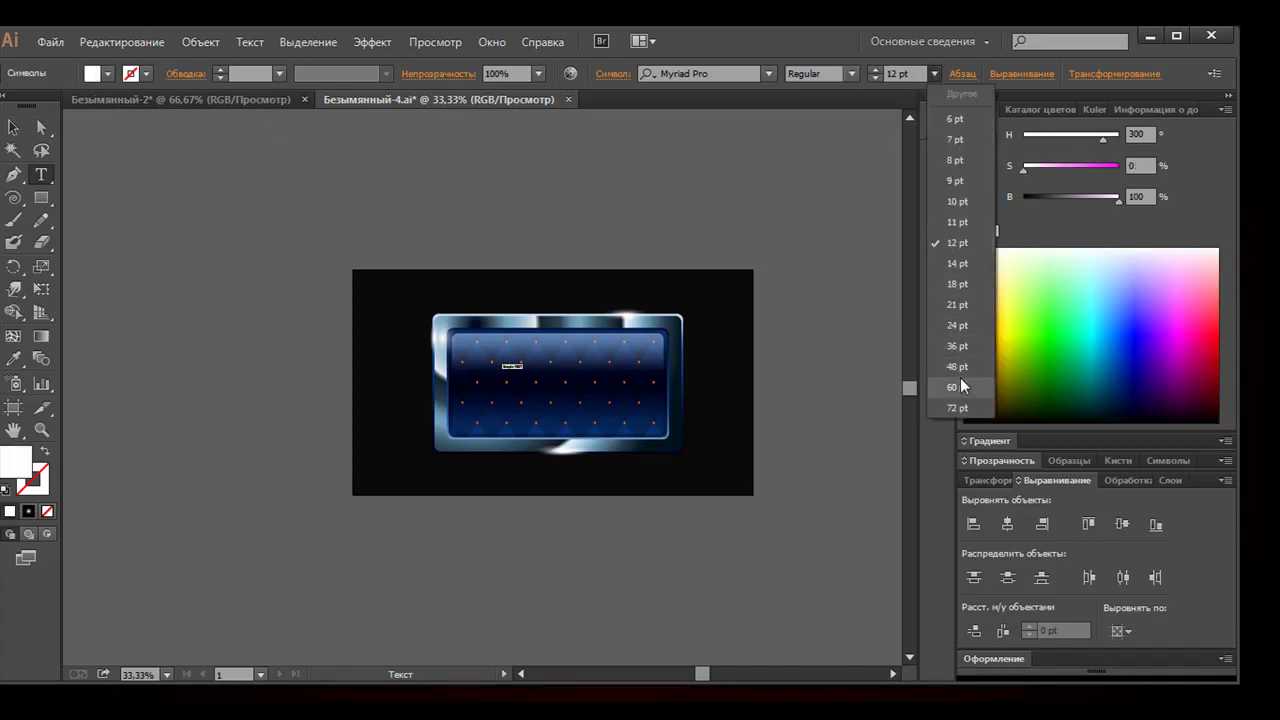
{"action": "left_click", "coordinate": [960, 371]}
{"action": "left_click", "coordinate": [936, 74]}
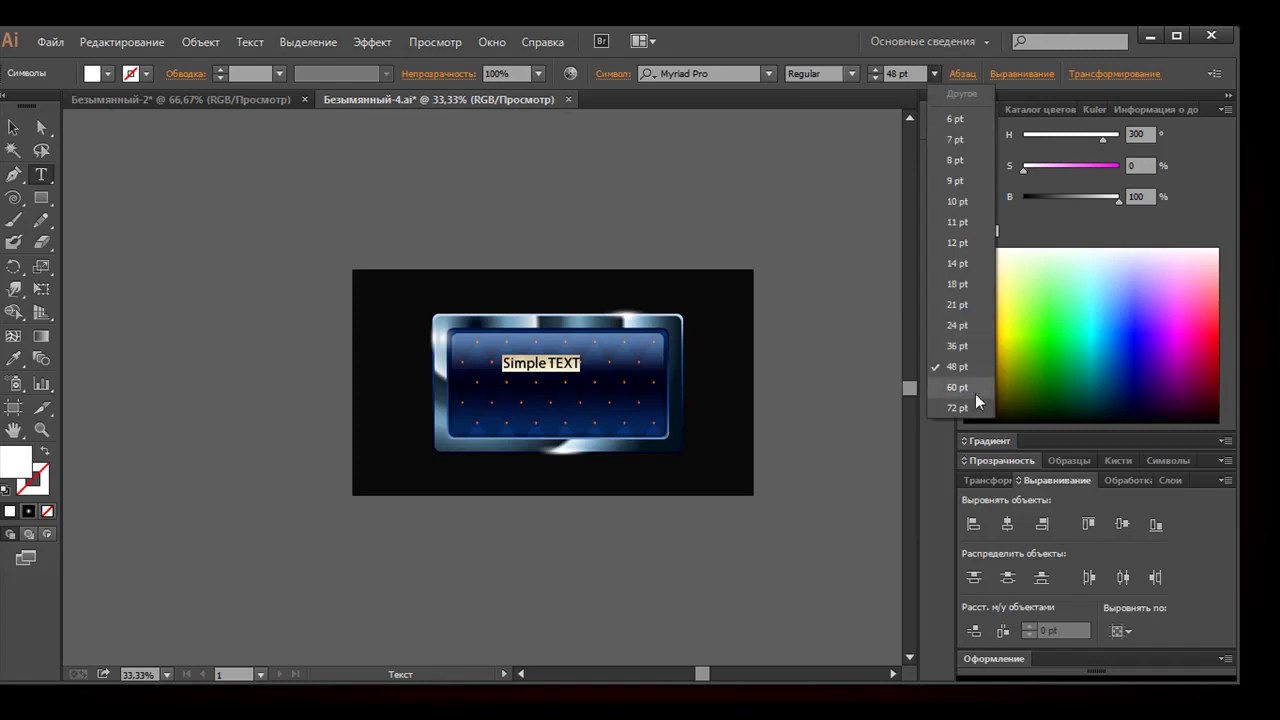
{"action": "left_click", "coordinate": [975, 393]}
{"action": "left_click", "coordinate": [934, 73]}
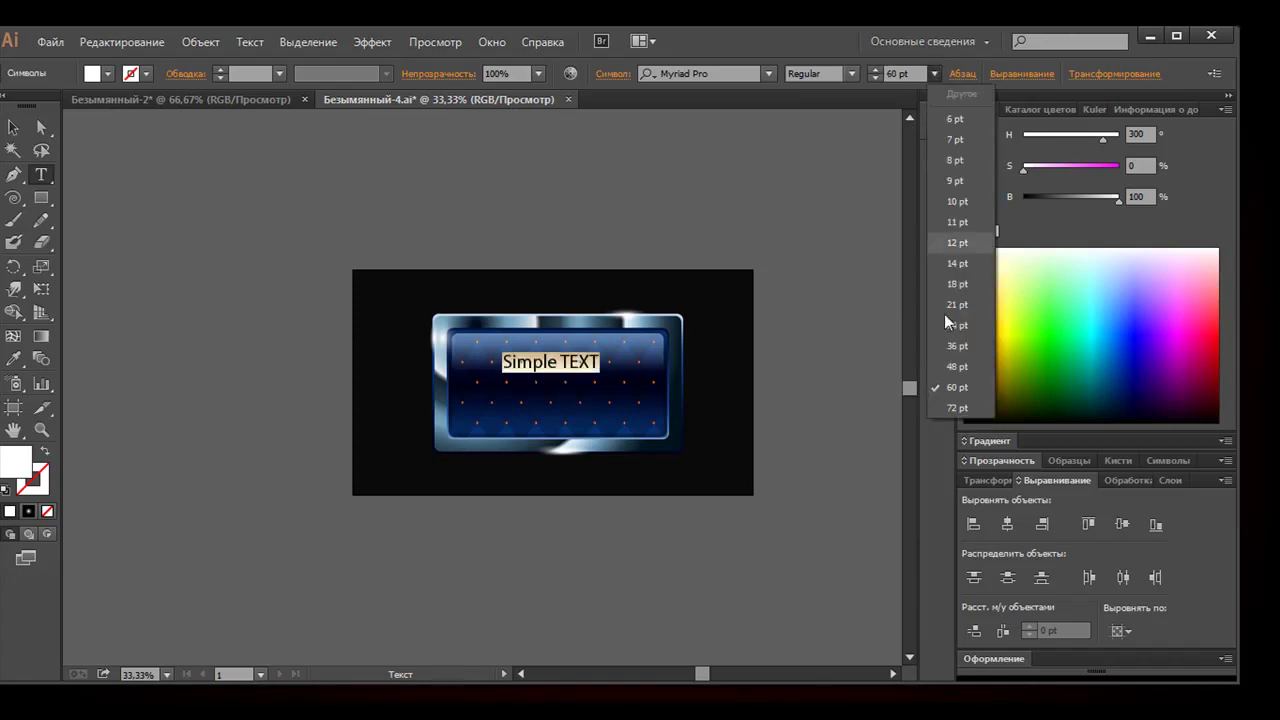
{"action": "left_click", "coordinate": [940, 408]}
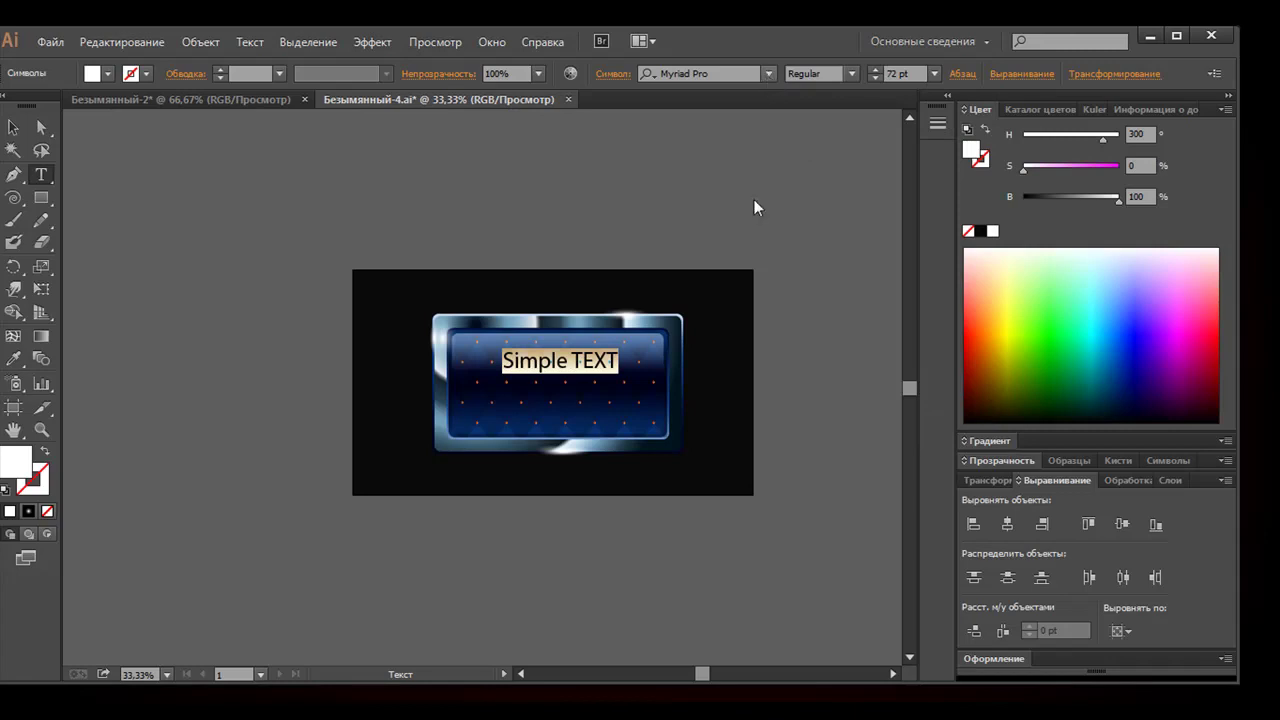
{"action": "left_click", "coordinate": [590, 362]}
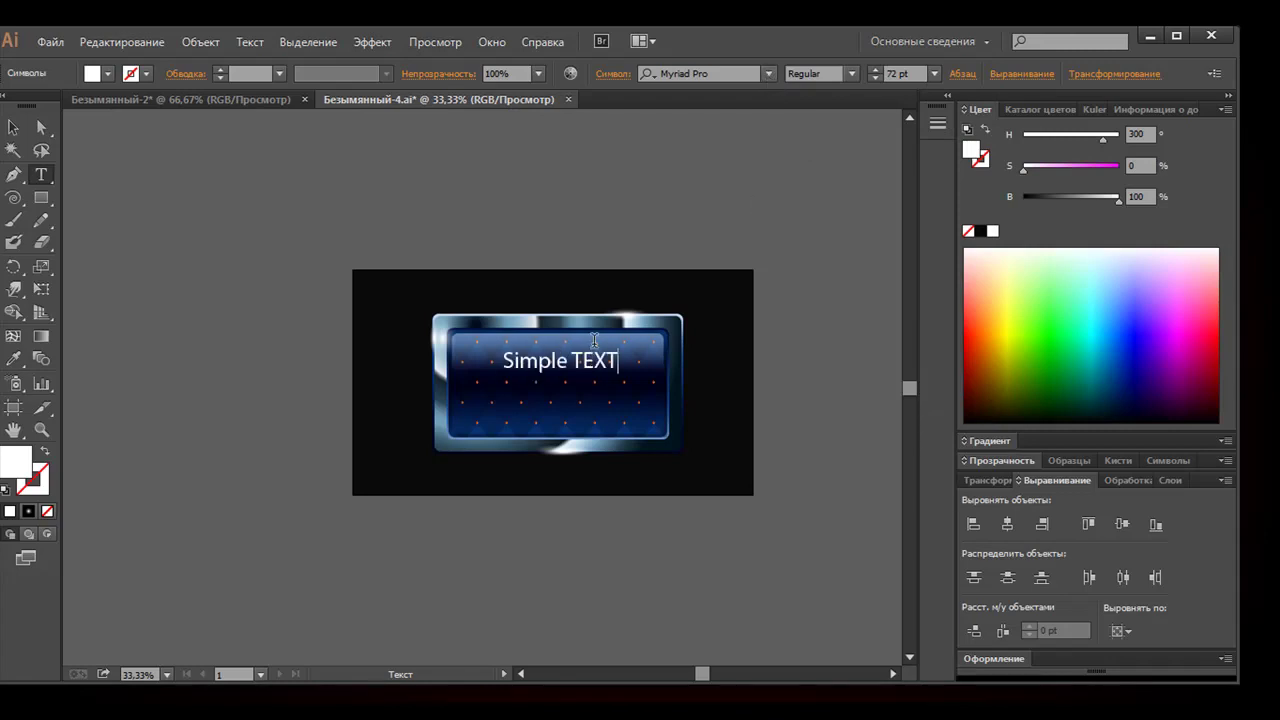
{"action": "left_click_drag", "start_coordinate": [620, 362], "coordinate": [481, 356]}
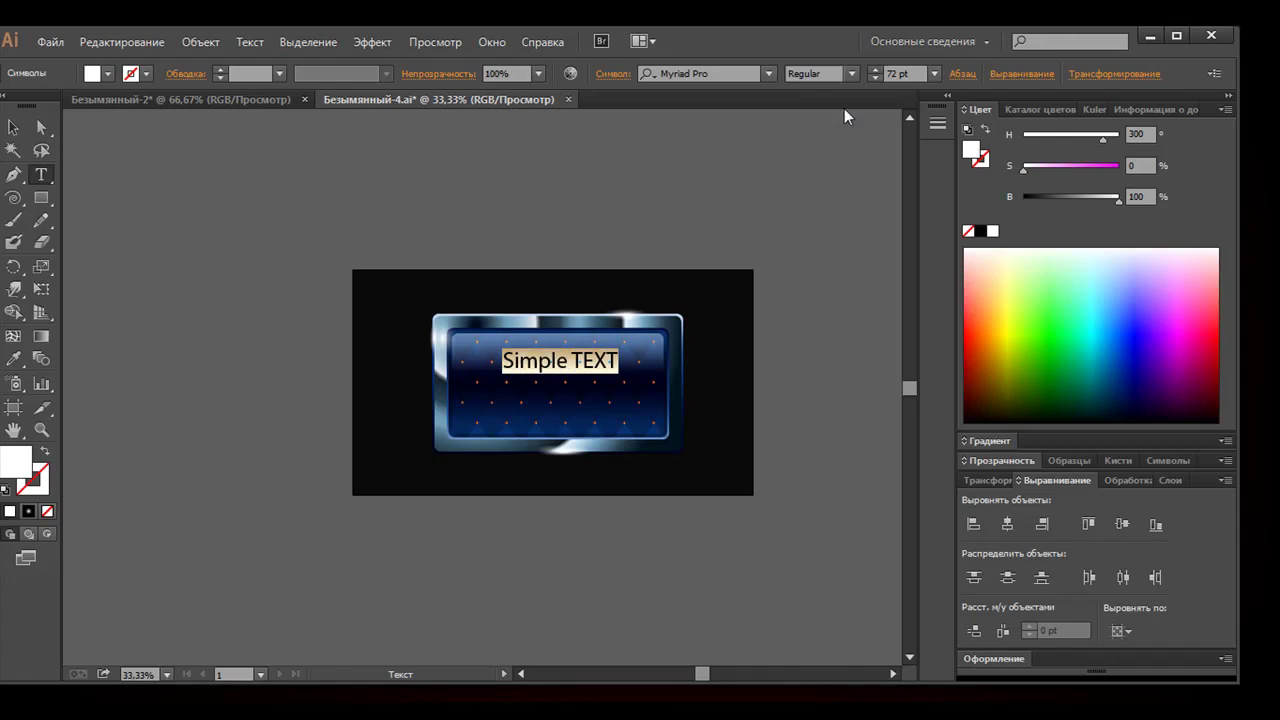
Try Mistral and Segoe Script on the headline, then settle on Monotype Corsiva
{"action": "left_click", "coordinate": [770, 76]}
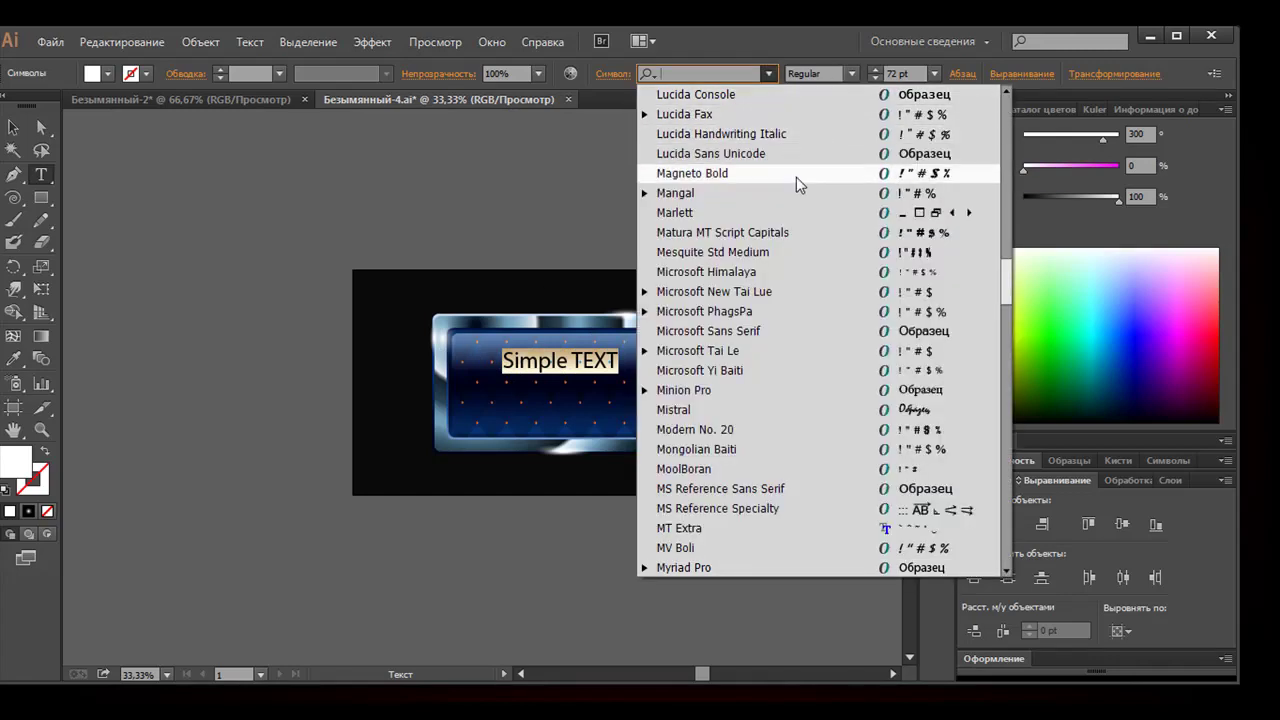
{"action": "left_click", "coordinate": [817, 411]}
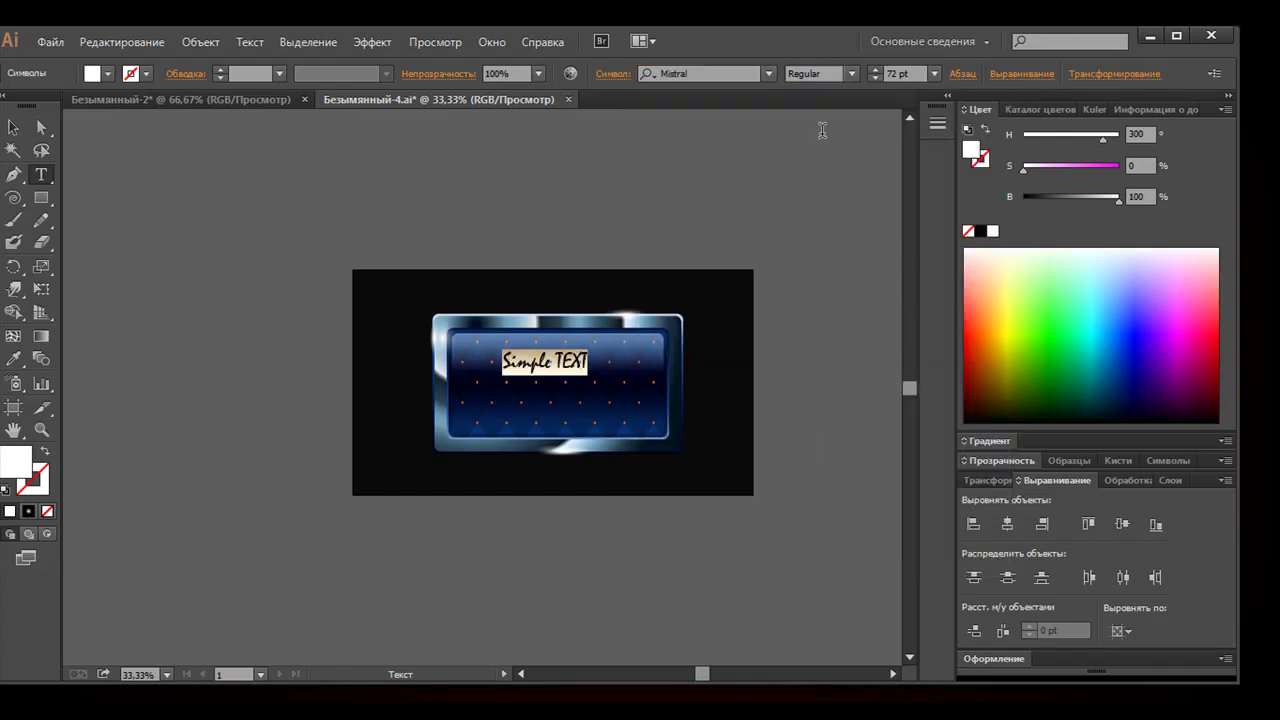
{"action": "left_click", "coordinate": [769, 74]}
{"action": "scroll", "coordinate": [840, 295], "scroll_direction": "down", "scroll_amount": 1}
{"action": "scroll", "coordinate": [840, 305], "scroll_direction": "down", "scroll_amount": 2}
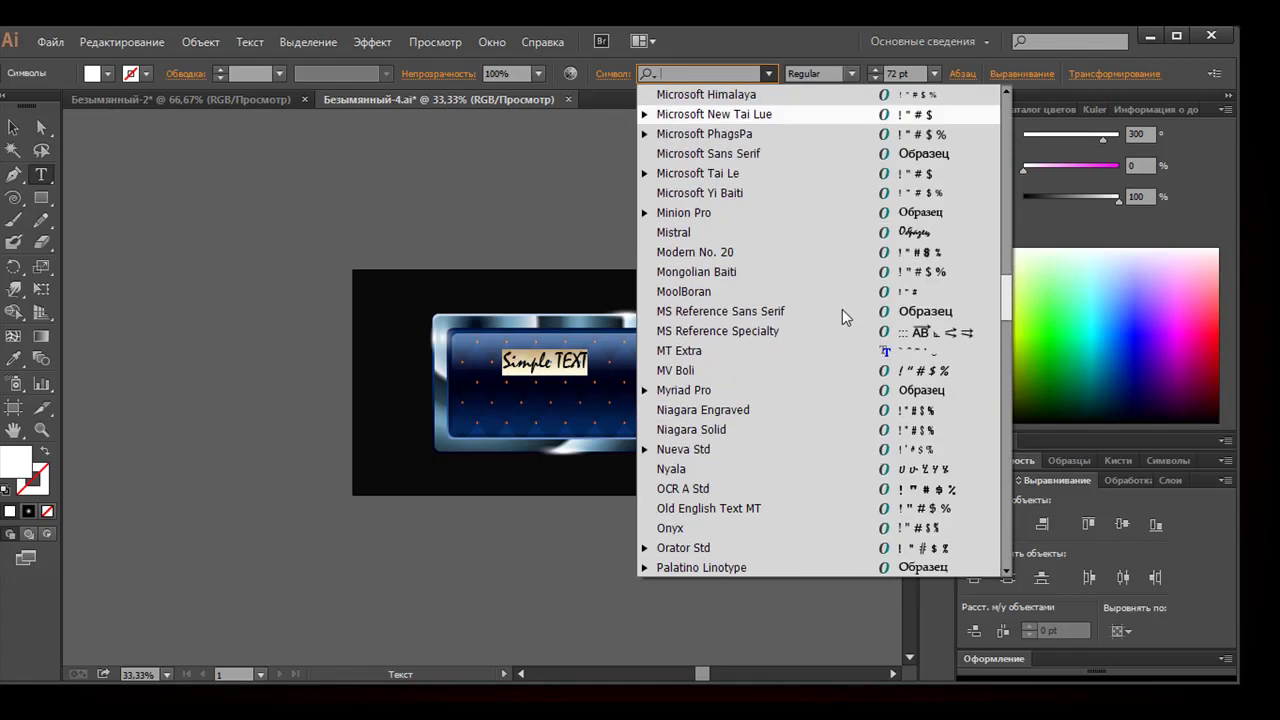
{"action": "scroll", "coordinate": [845, 308], "scroll_direction": "down", "scroll_amount": 4}
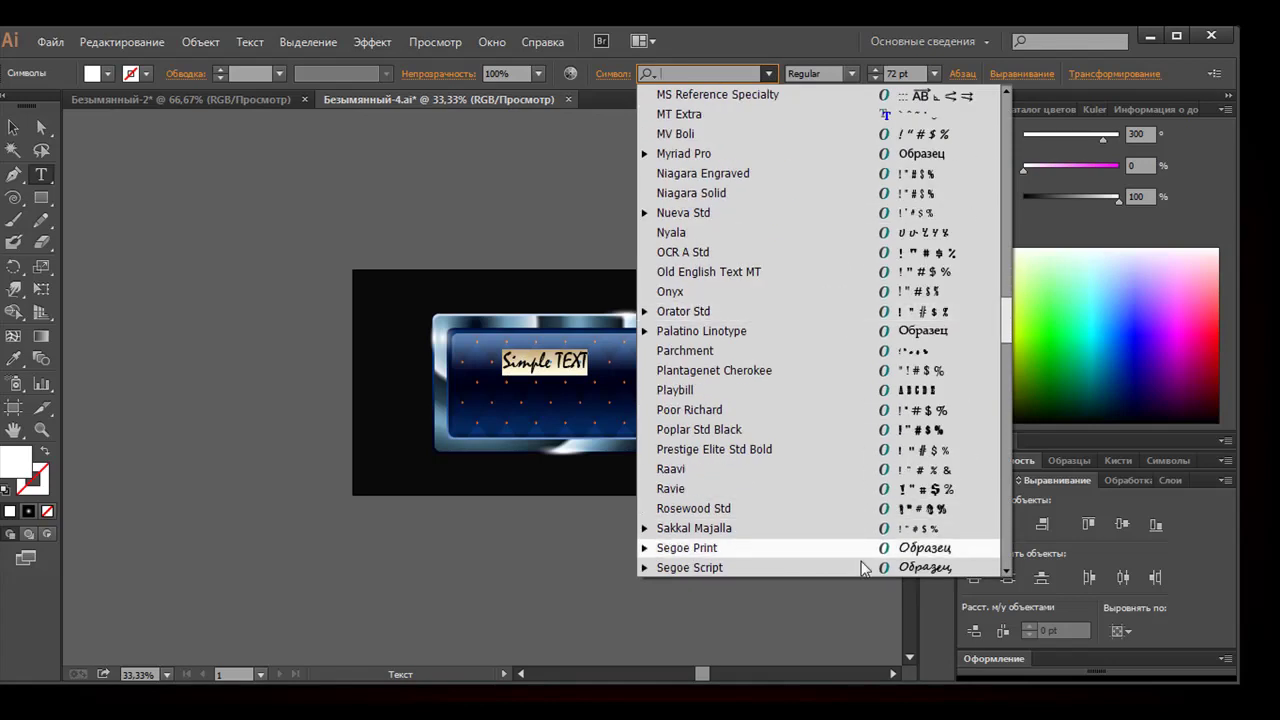
{"action": "left_click", "coordinate": [857, 567]}
{"action": "left_click", "coordinate": [769, 74]}
{"action": "scroll", "coordinate": [858, 273], "scroll_direction": "up", "scroll_amount": 1}
{"action": "scroll", "coordinate": [858, 274], "scroll_direction": "up", "scroll_amount": 4}
{"action": "scroll", "coordinate": [860, 278], "scroll_direction": "up", "scroll_amount": 6}
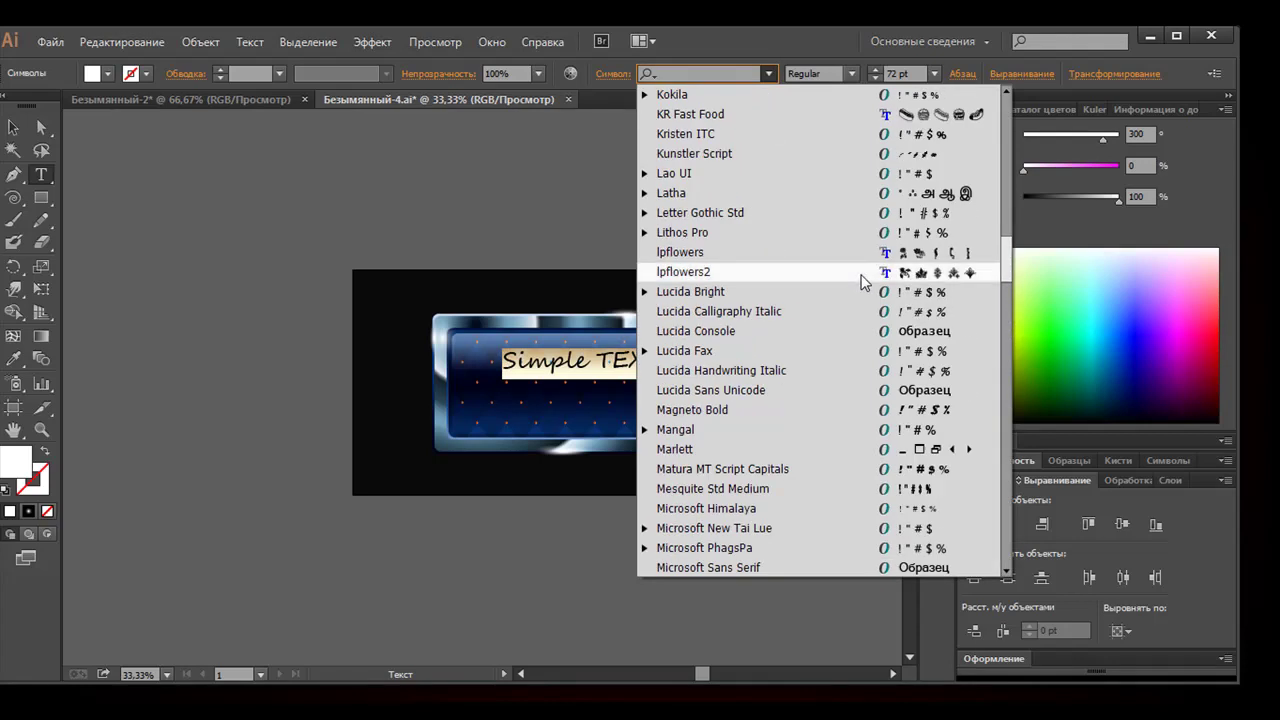
{"action": "scroll", "coordinate": [860, 281], "scroll_direction": "up", "scroll_amount": 5}
{"action": "scroll", "coordinate": [862, 282], "scroll_direction": "up", "scroll_amount": 4}
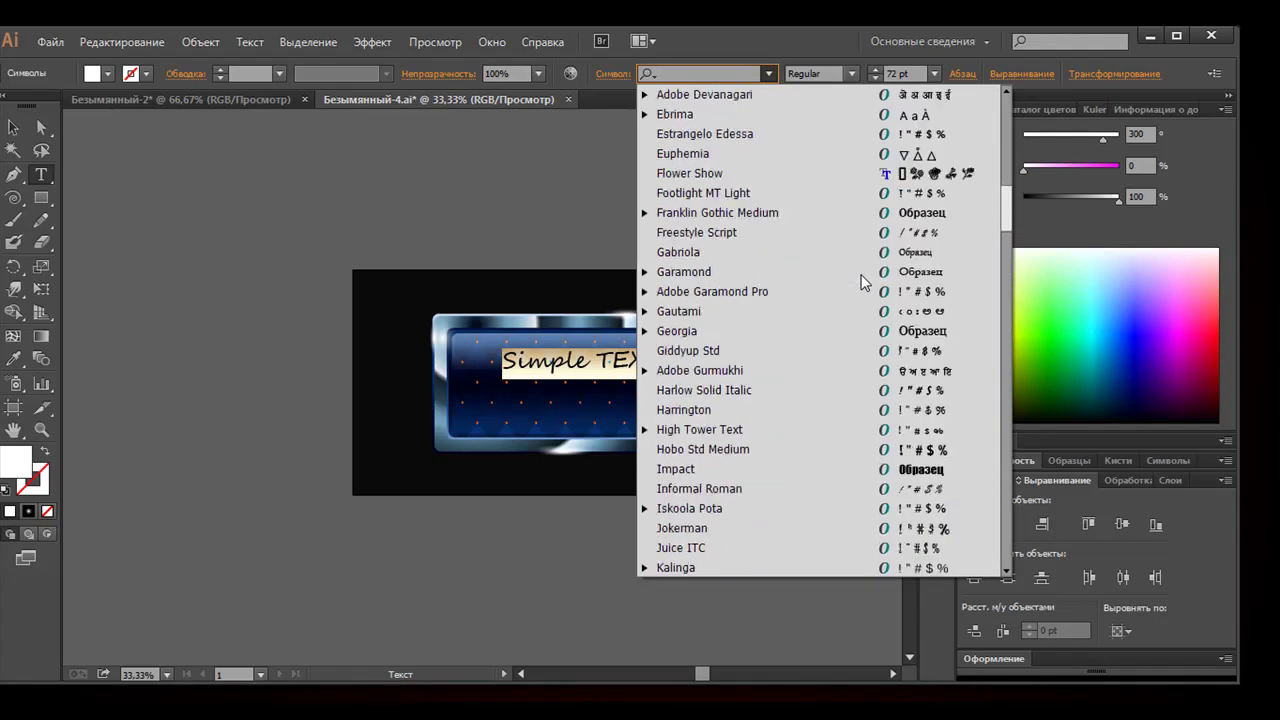
{"action": "scroll", "coordinate": [862, 282], "scroll_direction": "up", "scroll_amount": 1}
{"action": "scroll", "coordinate": [863, 280], "scroll_direction": "up", "scroll_amount": 1}
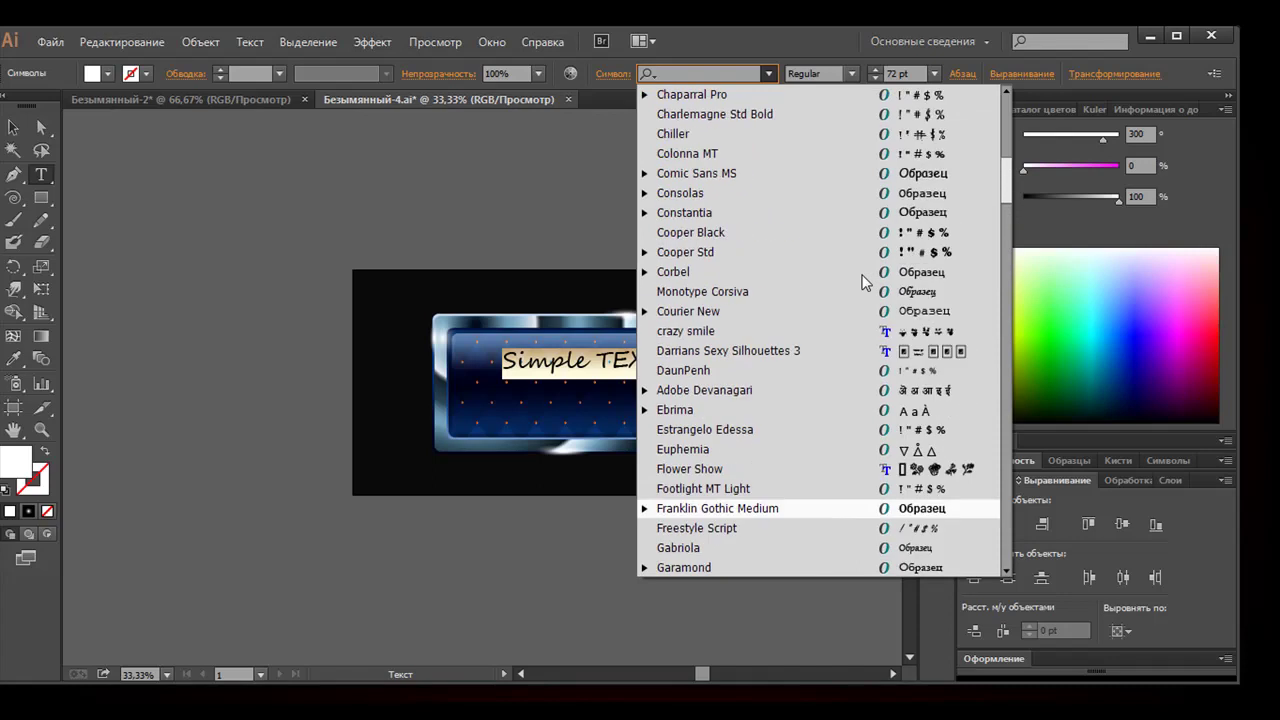
{"action": "left_click", "coordinate": [870, 289]}
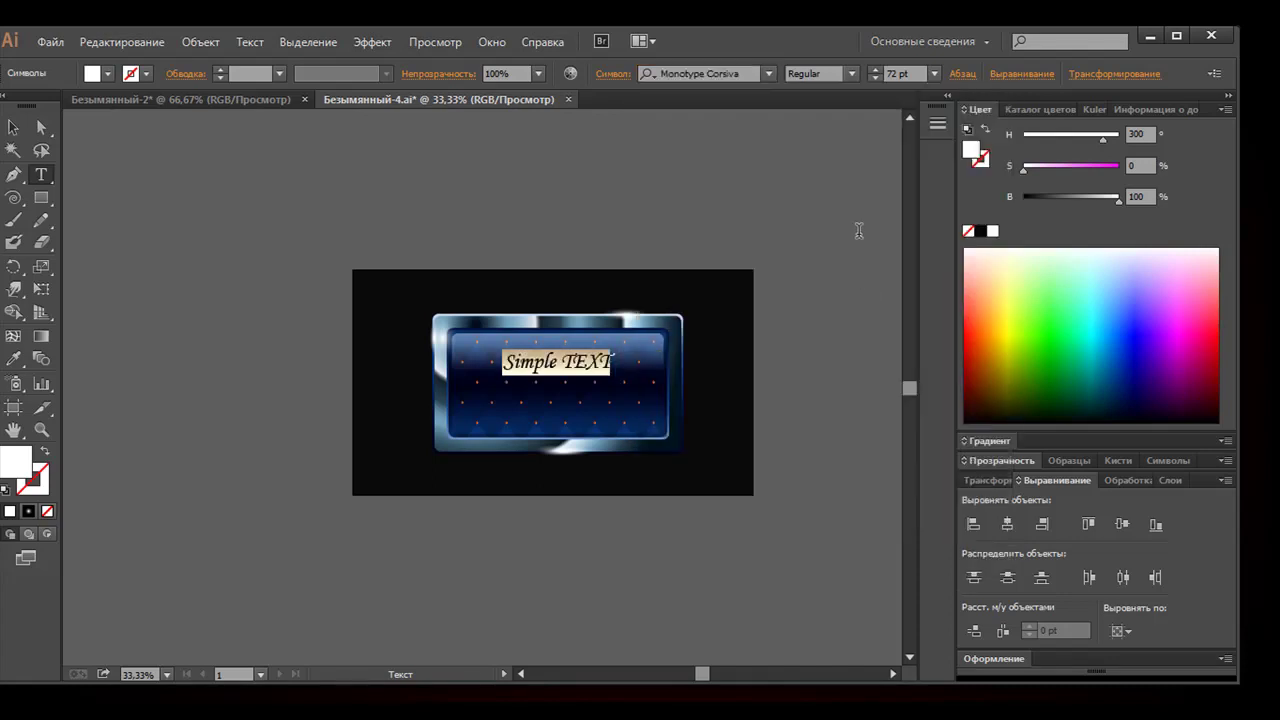
Set the headline font size to 100 pt
{"action": "left_click", "coordinate": [933, 73]}
{"action": "left_click", "coordinate": [958, 408]}
{"action": "scroll", "coordinate": [906, 326], "scroll_direction": "down", "scroll_amount": 2}
{"action": "left_click", "coordinate": [900, 73]}
{"action": "type", "text": "100"}
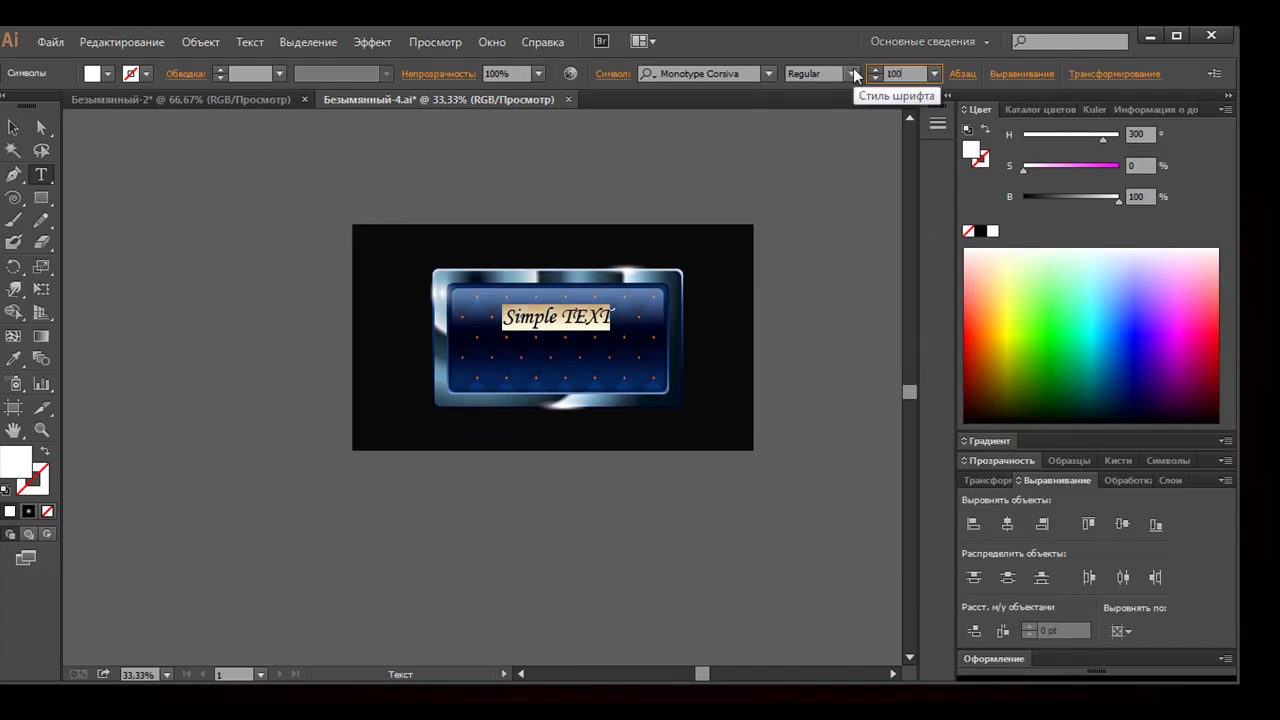
{"action": "key", "text": "Return"}
Drag the Simple TEXT headline down to the centre of the blue panel
{"action": "left_click", "coordinate": [13, 127]}
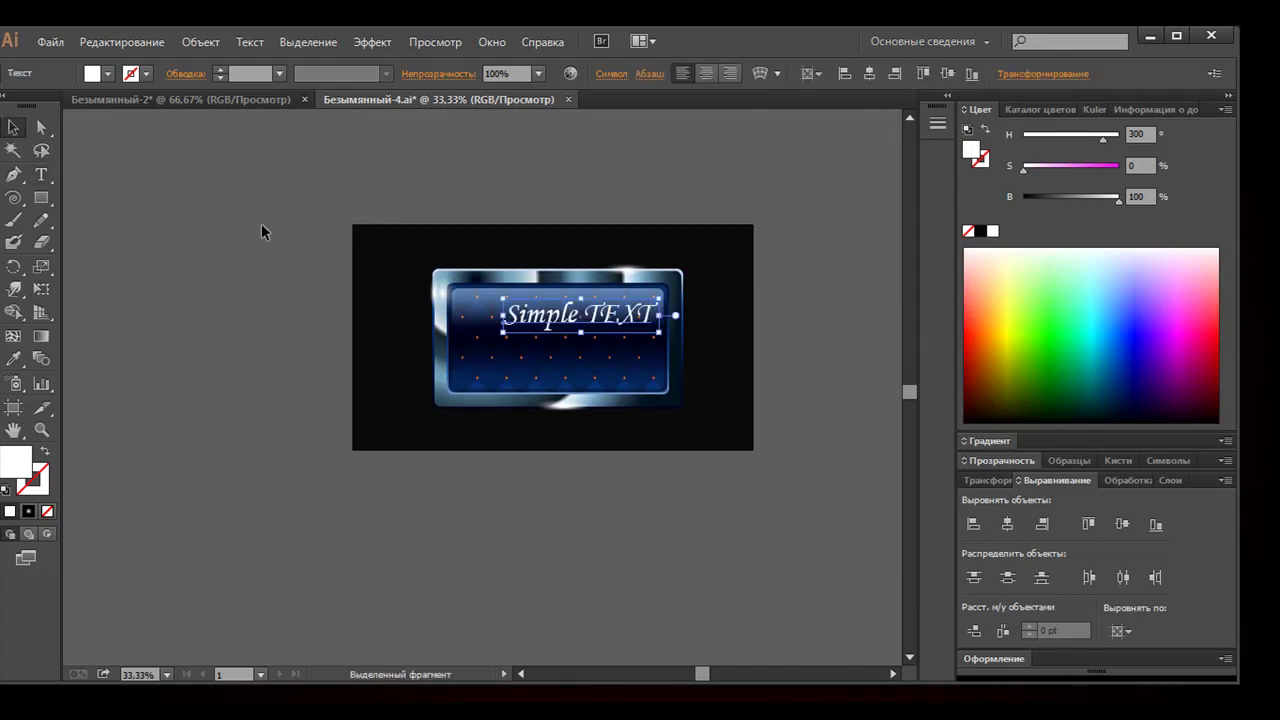
{"action": "left_click_drag", "start_coordinate": [597, 329], "coordinate": [579, 339]}
{"action": "key", "text": "ctrl+shift+a"}
{"action": "left_click", "coordinate": [41, 174]}
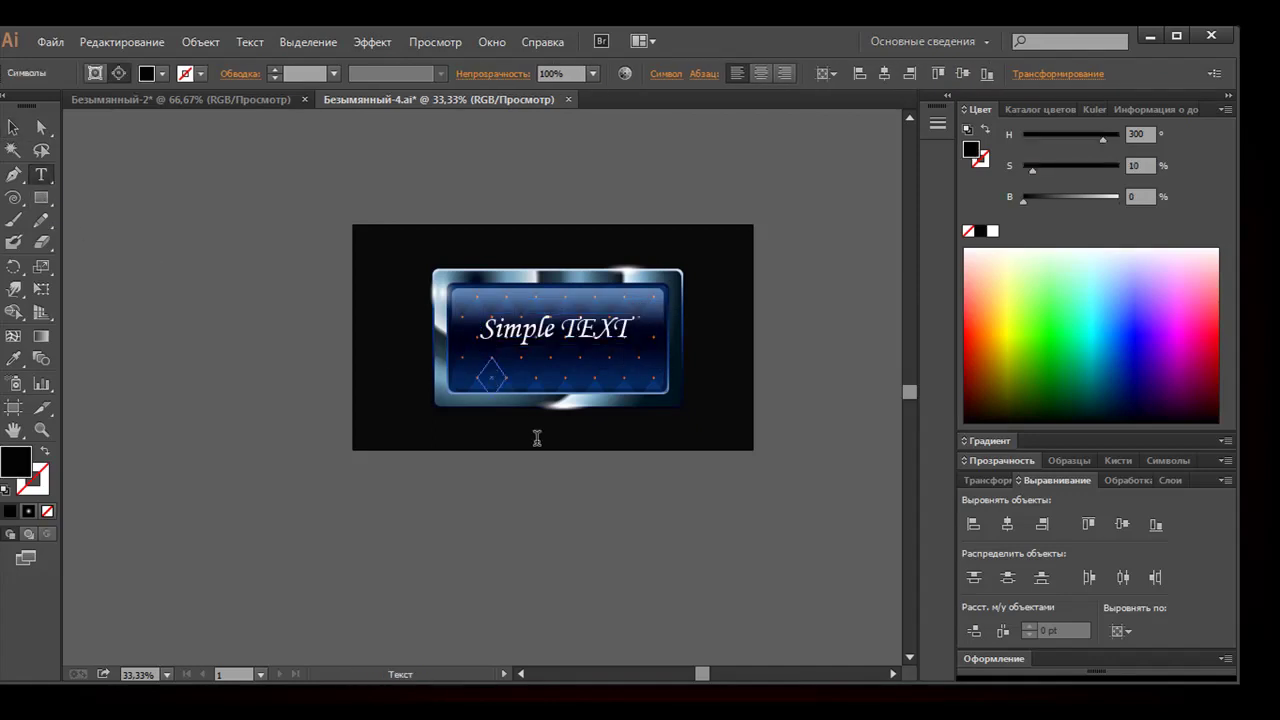
{"action": "key", "text": "Escape"}
Type the subtitle 'plase your text here' below the artboard and colour it light grey
{"action": "left_click", "coordinate": [472, 360]}
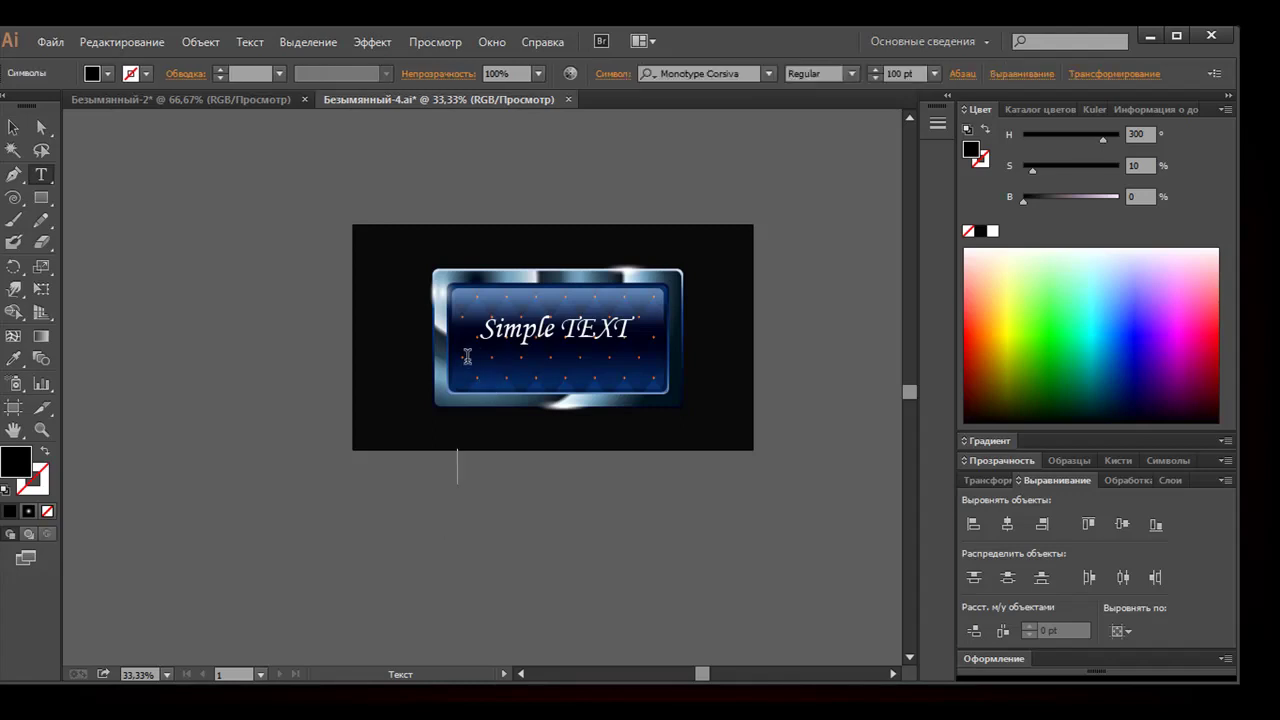
{"action": "type", "text": "plase your"}
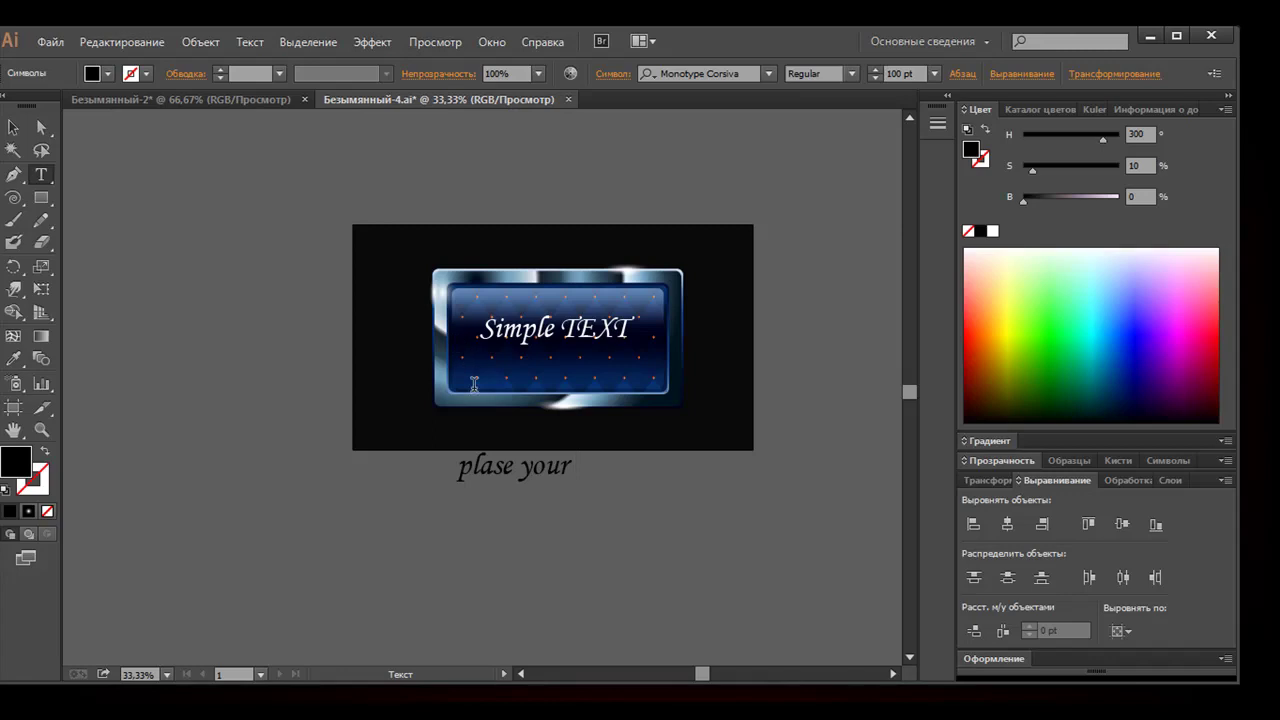
{"action": "type", "text": " text"}
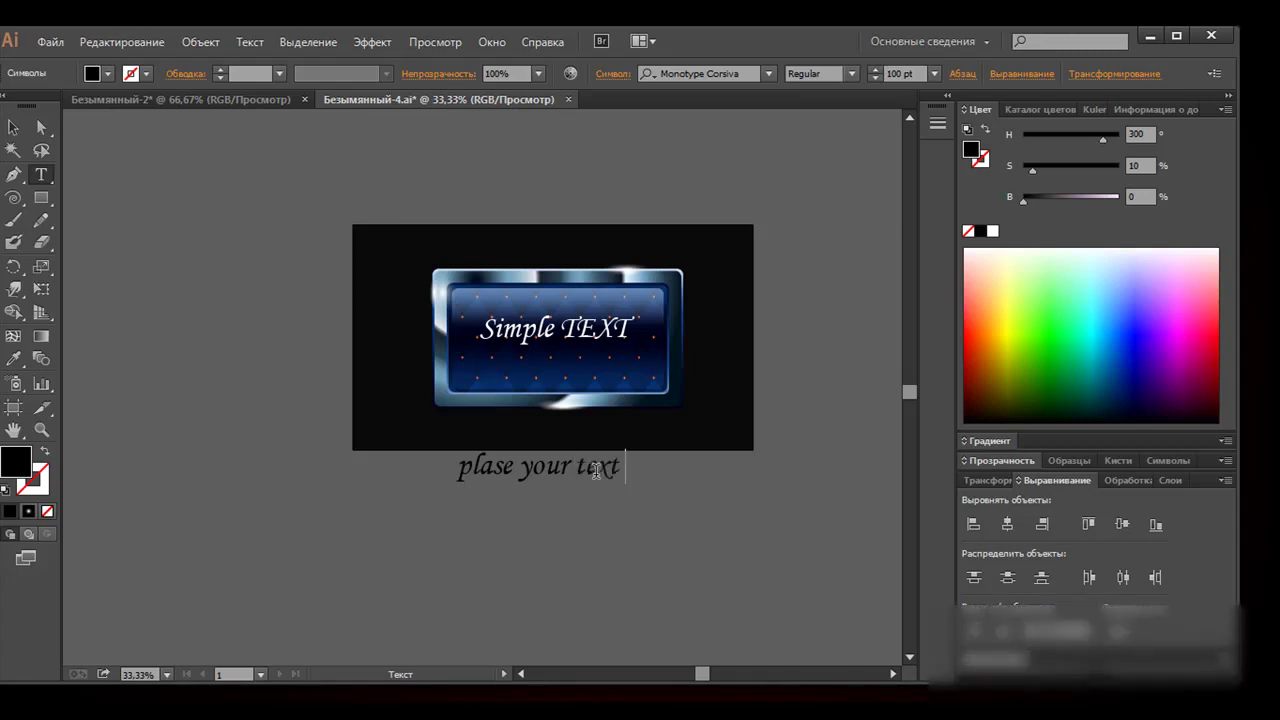
{"action": "type", "text": " here"}
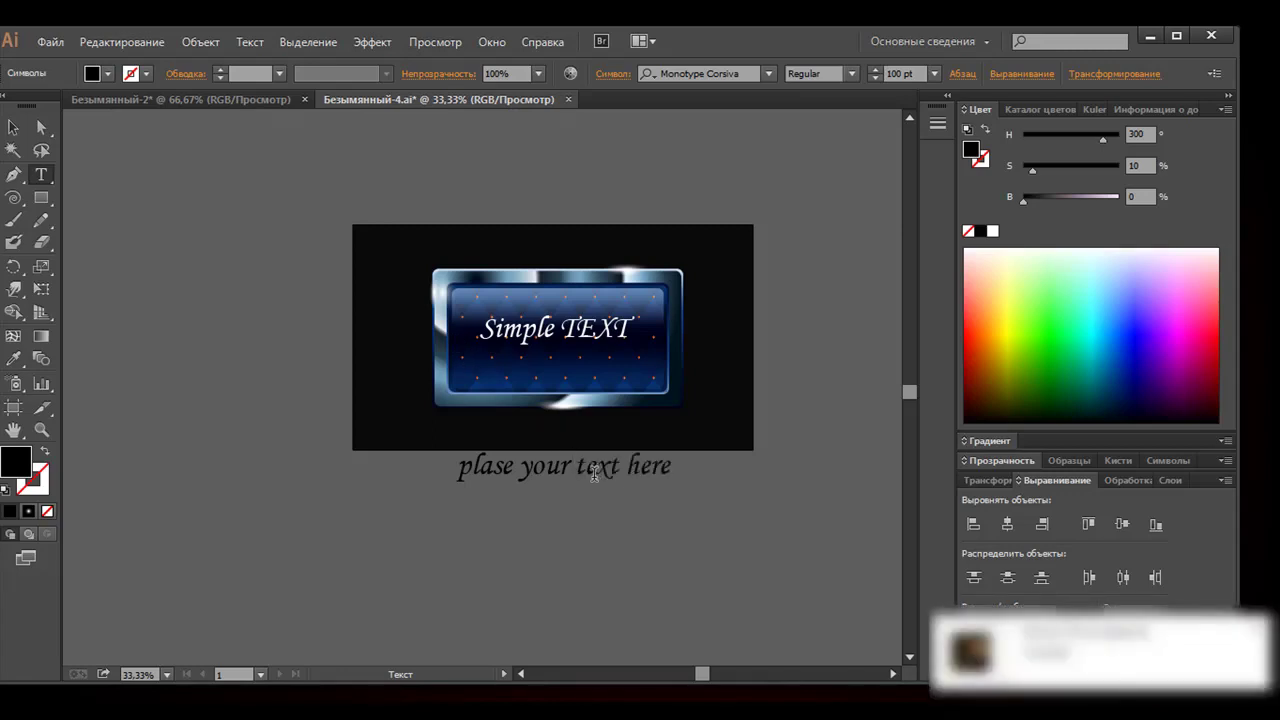
{"action": "key", "text": "ctrl+a"}
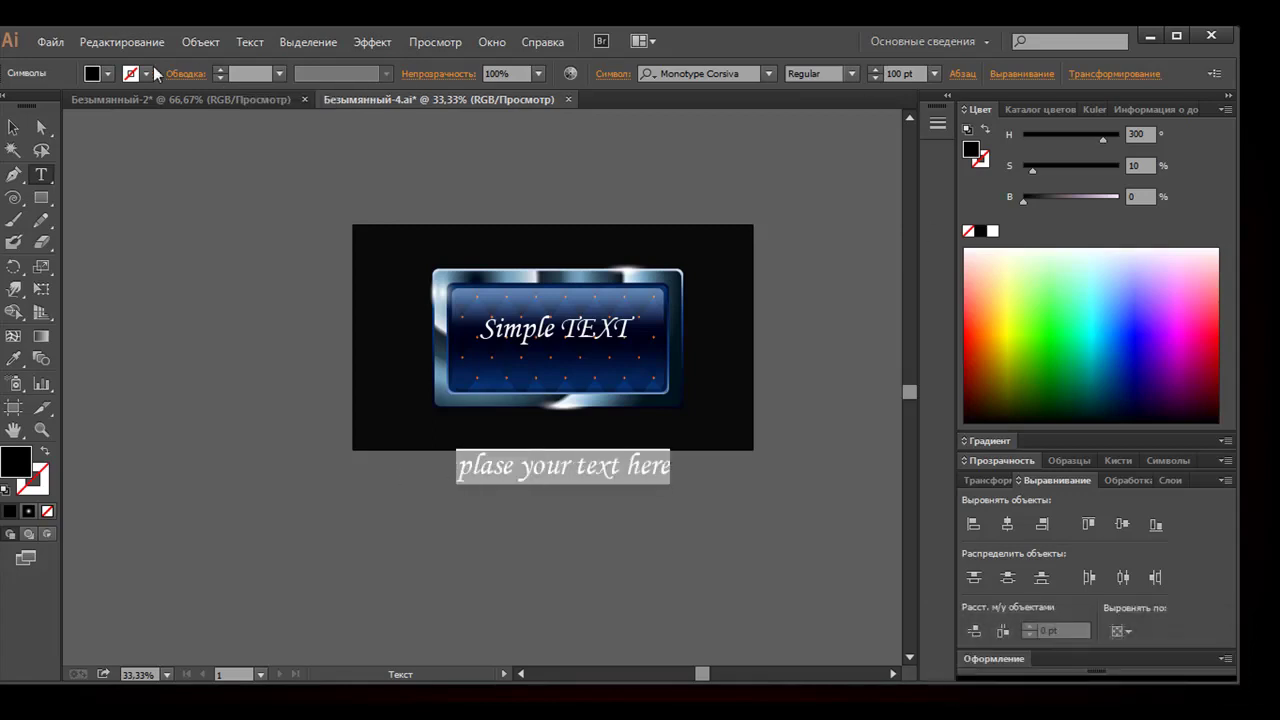
{"action": "left_click", "coordinate": [107, 74]}
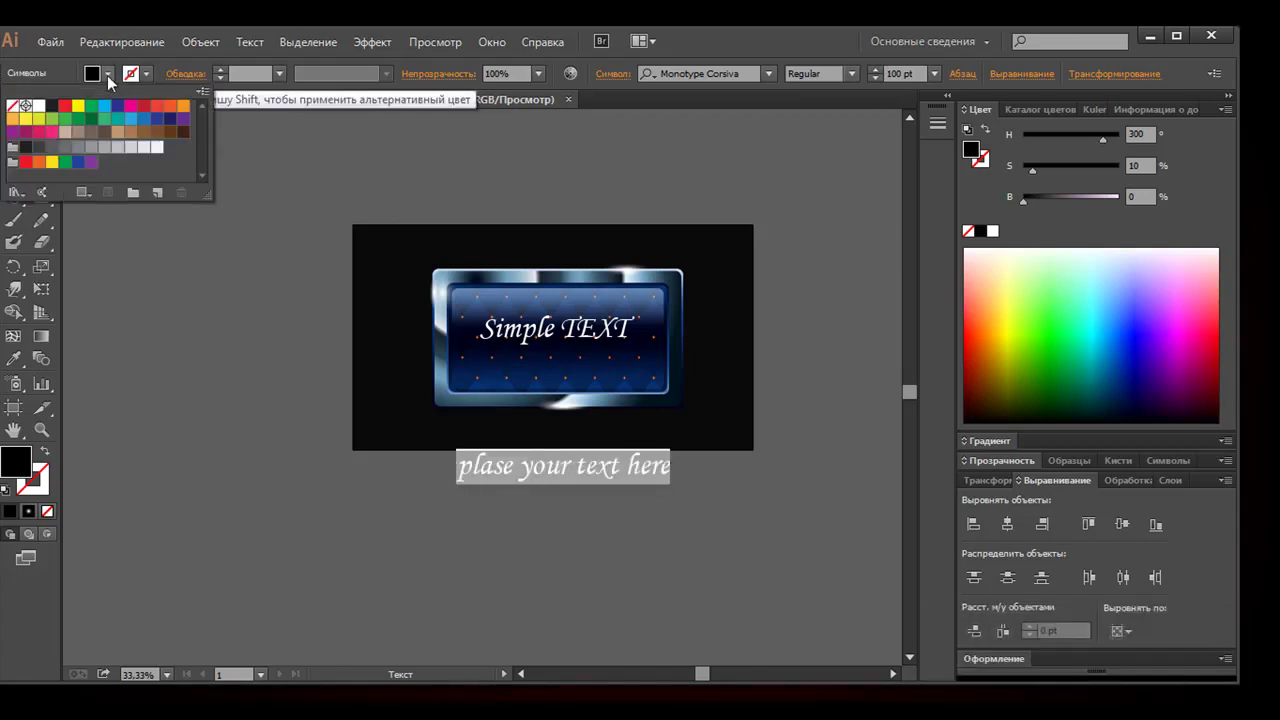
{"action": "left_click", "coordinate": [143, 148]}
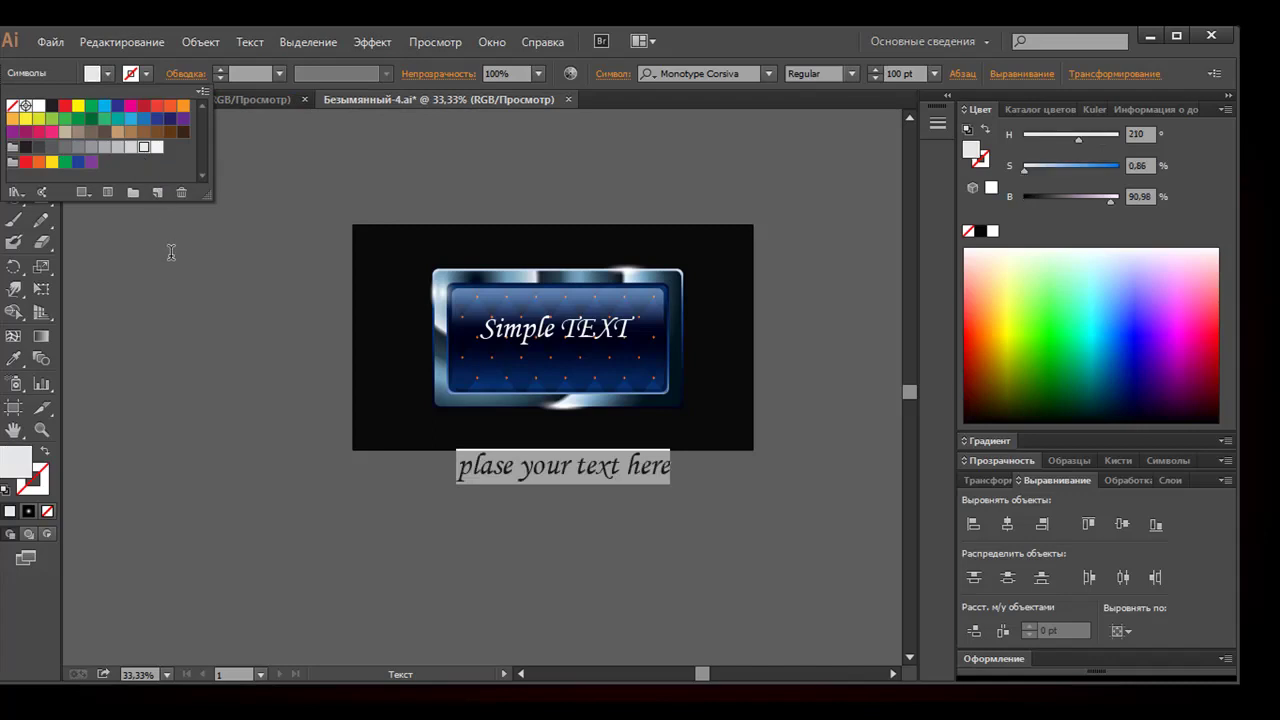
{"action": "key", "text": "Escape"}
Reselect the subtitle and set its fill to white dimmed to about 91% brightness
{"action": "left_click", "coordinate": [13, 127]}
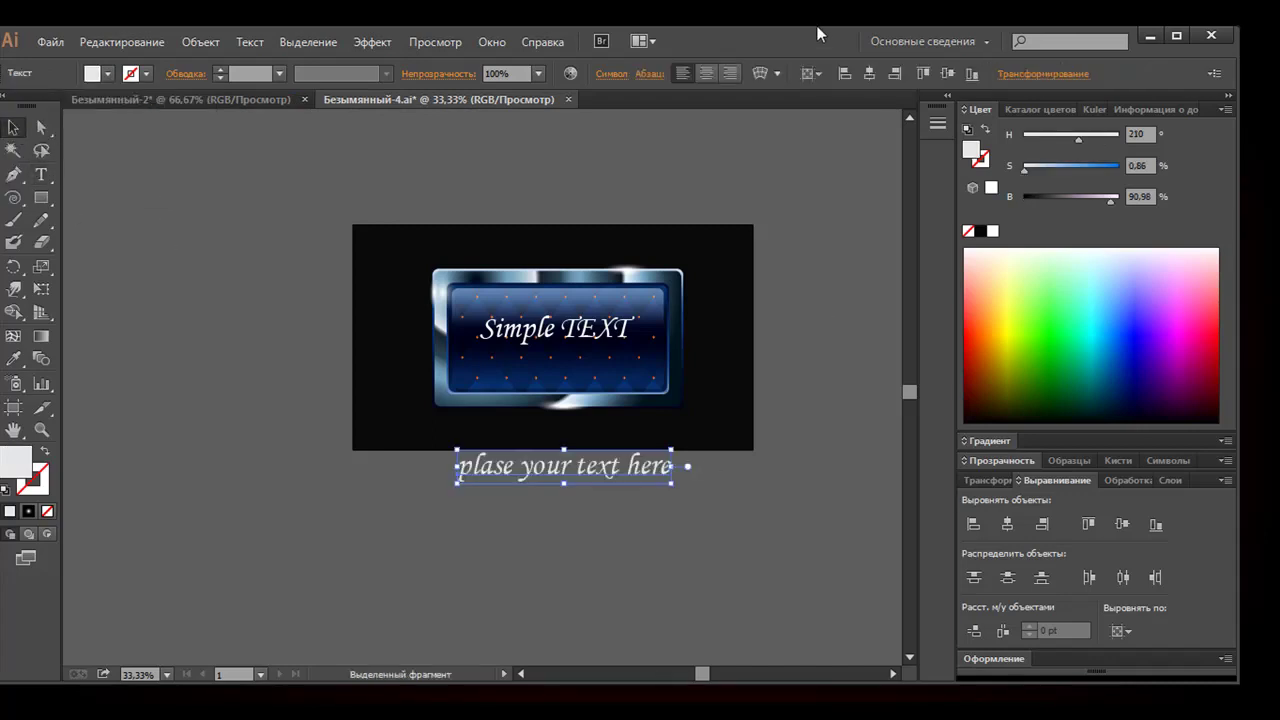
{"action": "left_click_drag", "start_coordinate": [695, 500], "coordinate": [414, 448]}
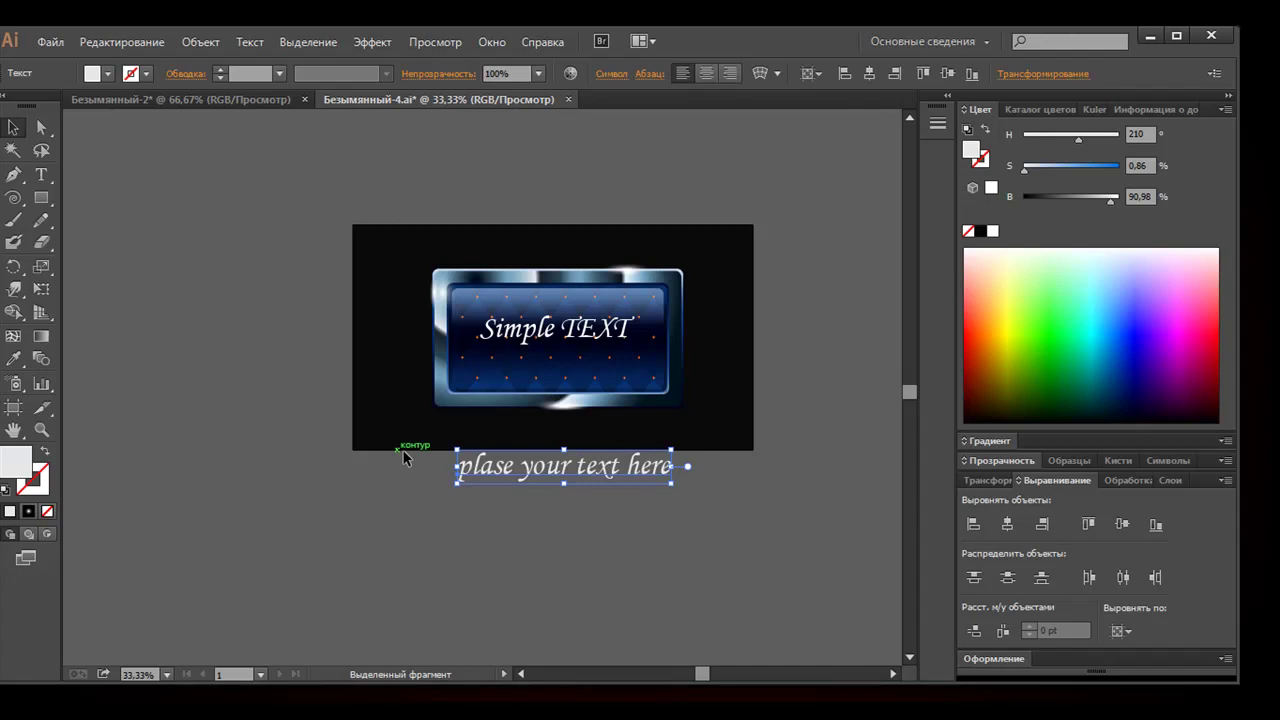
{"action": "double_click", "coordinate": [476, 485]}
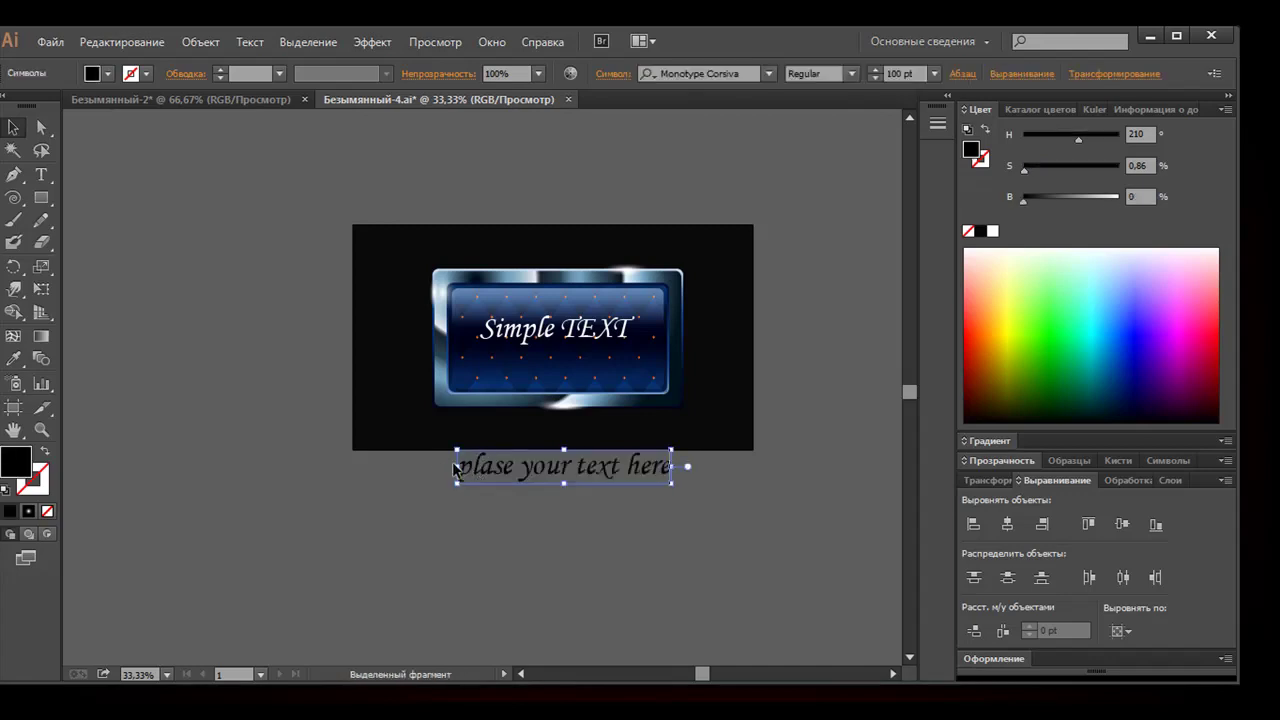
{"action": "left_click", "coordinate": [100, 208]}
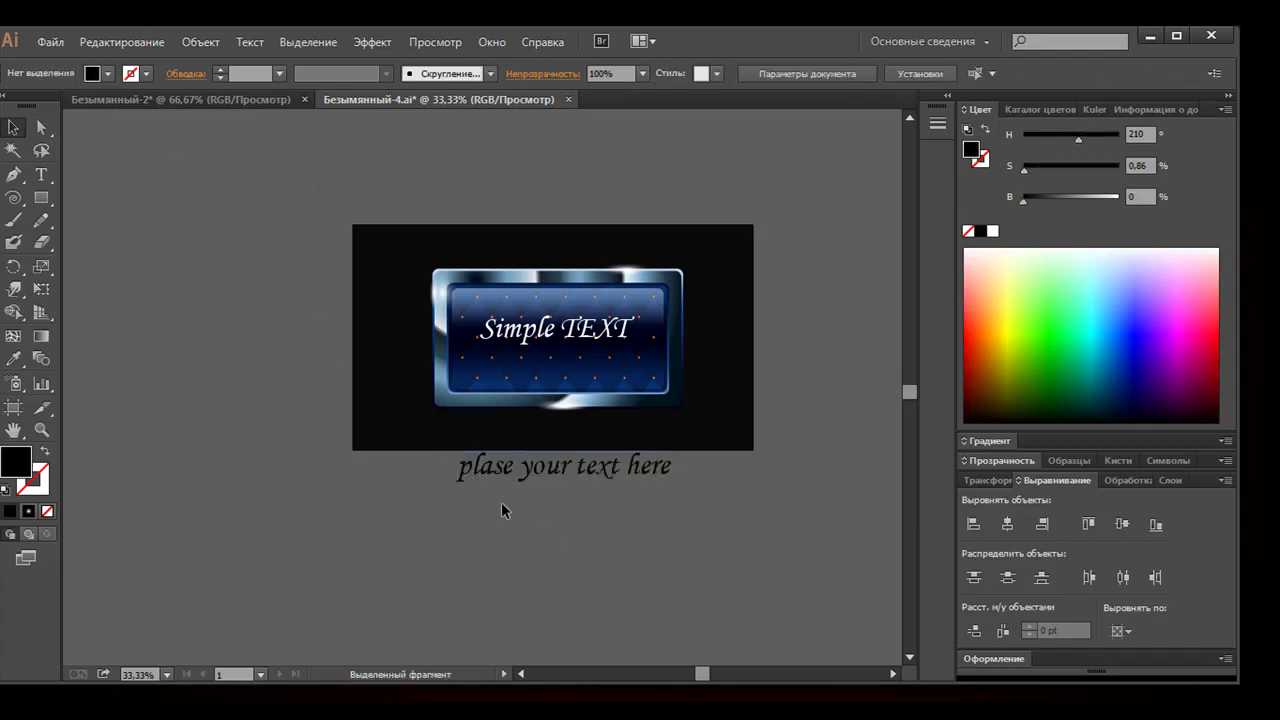
{"action": "left_click", "coordinate": [686, 472]}
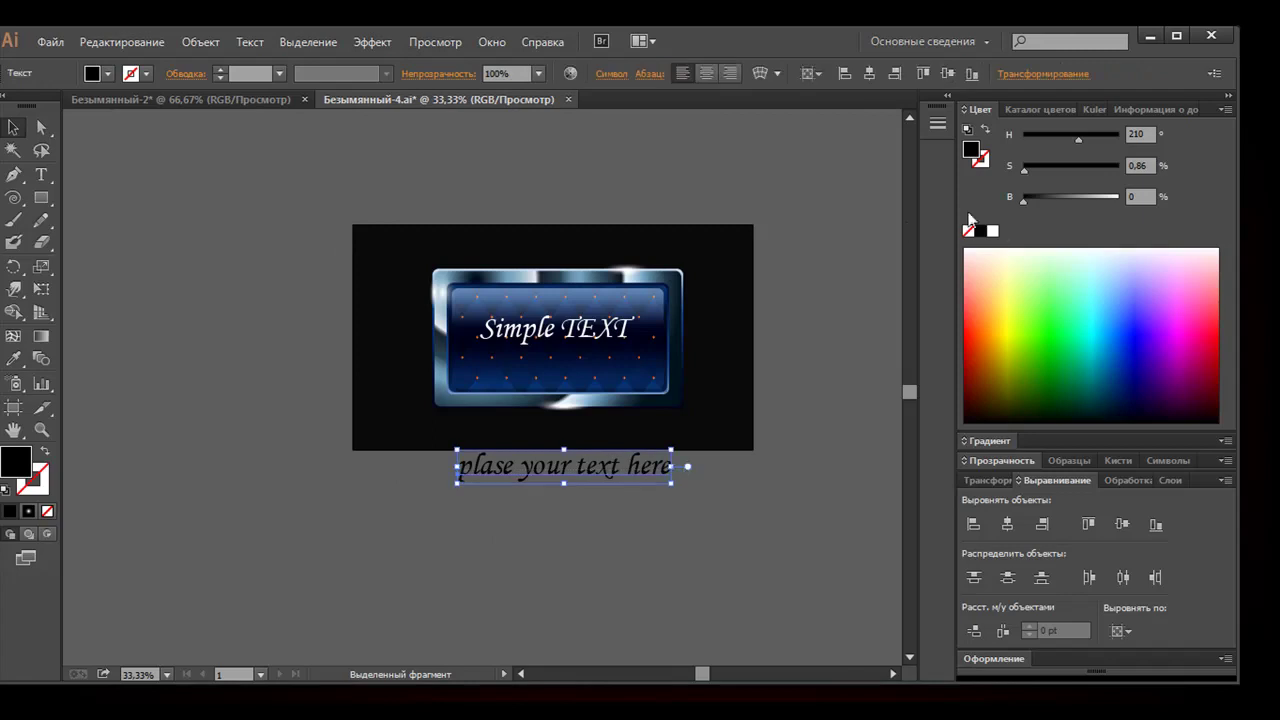
{"action": "left_click", "coordinate": [993, 231]}
{"action": "left_click_drag", "start_coordinate": [1116, 202], "coordinate": [1110, 200]}
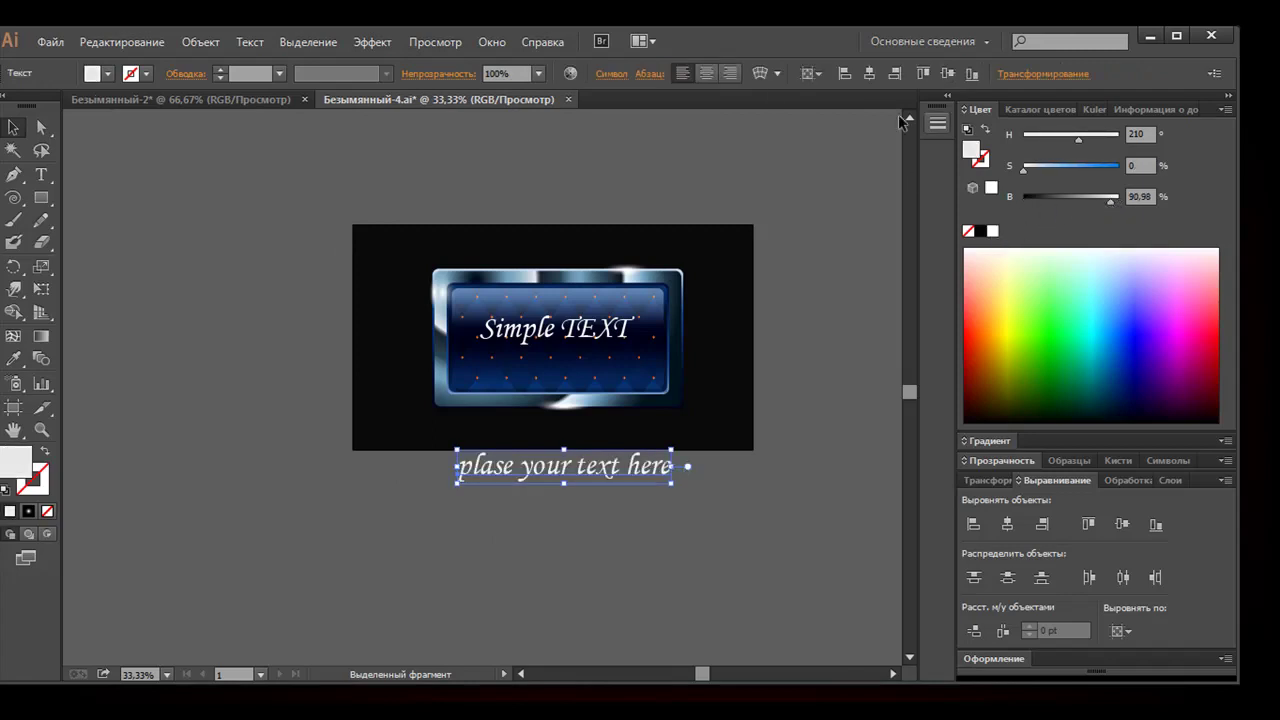
Set the subtitle text size to 72 pt
{"action": "left_click", "coordinate": [41, 174]}
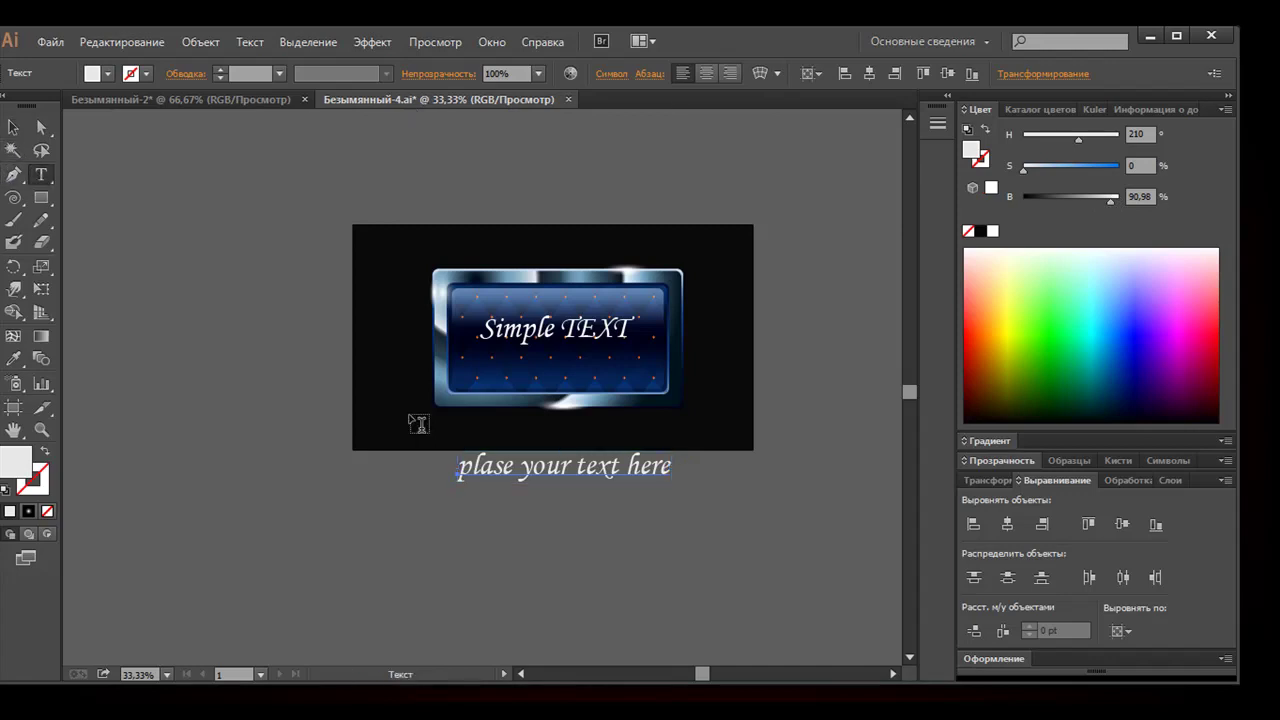
{"action": "left_click", "coordinate": [512, 466]}
{"action": "left_click_drag", "start_coordinate": [672, 468], "coordinate": [456, 470]}
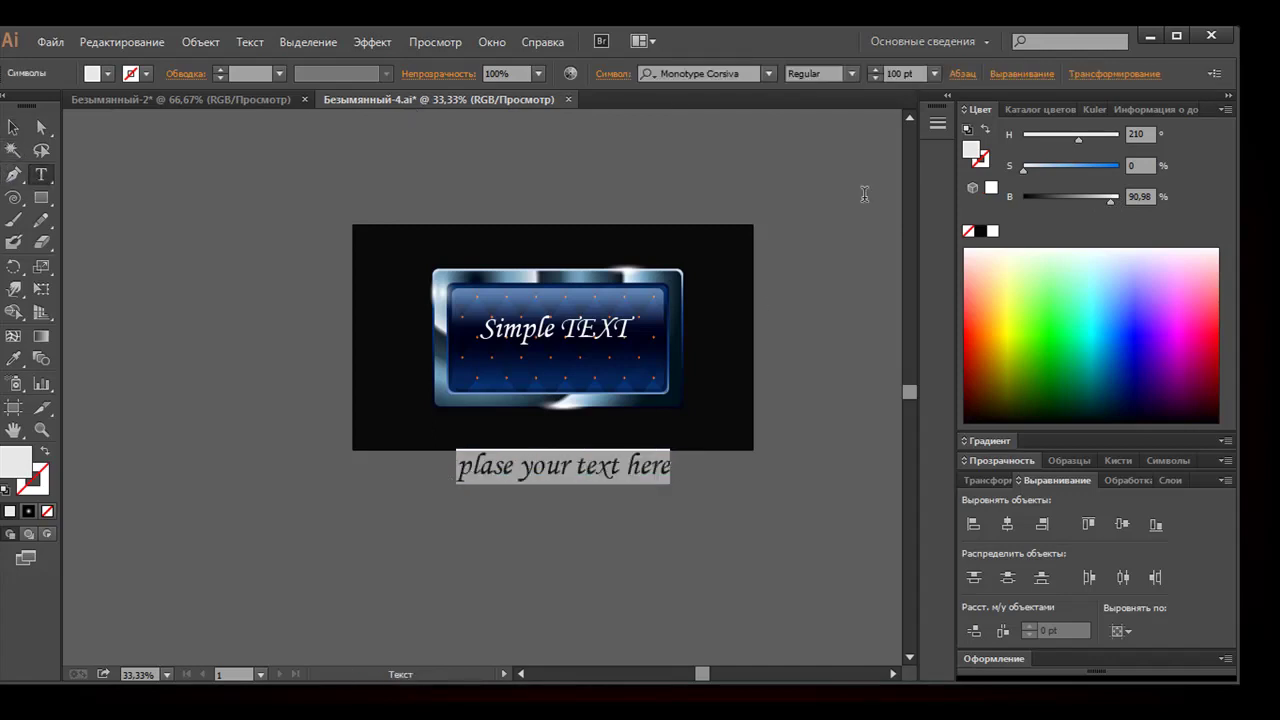
{"action": "left_click", "coordinate": [934, 74]}
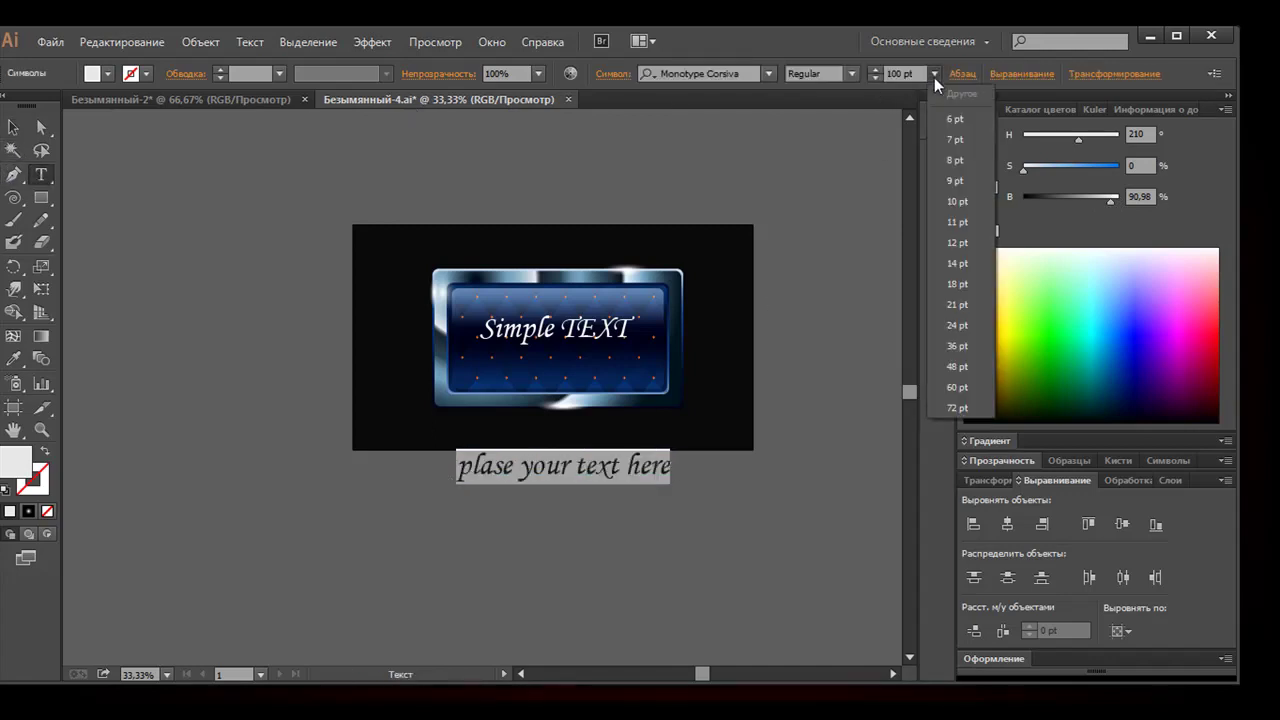
{"action": "left_click", "coordinate": [957, 408]}
Move the subtitle up onto the panel just beneath the Simple TEXT headline
{"action": "left_click", "coordinate": [13, 127]}
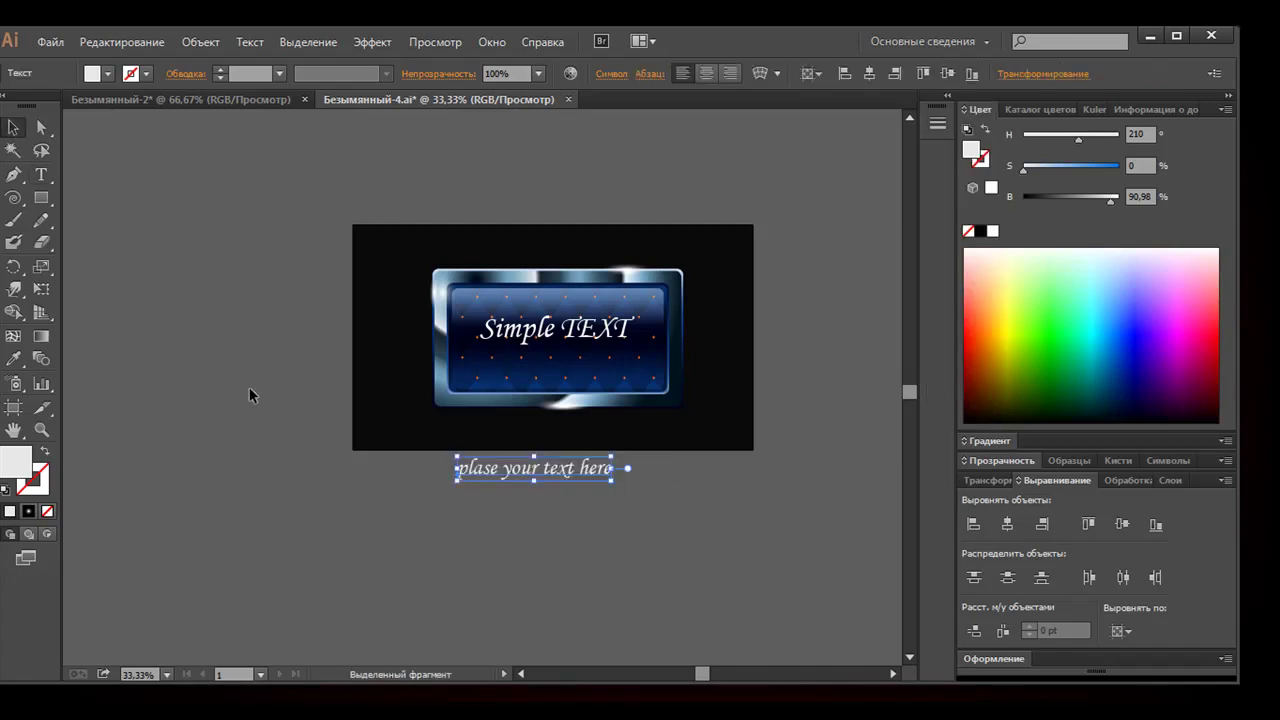
{"action": "left_click_drag", "start_coordinate": [517, 487], "coordinate": [542, 361]}
{"action": "left_click", "coordinate": [544, 518]}
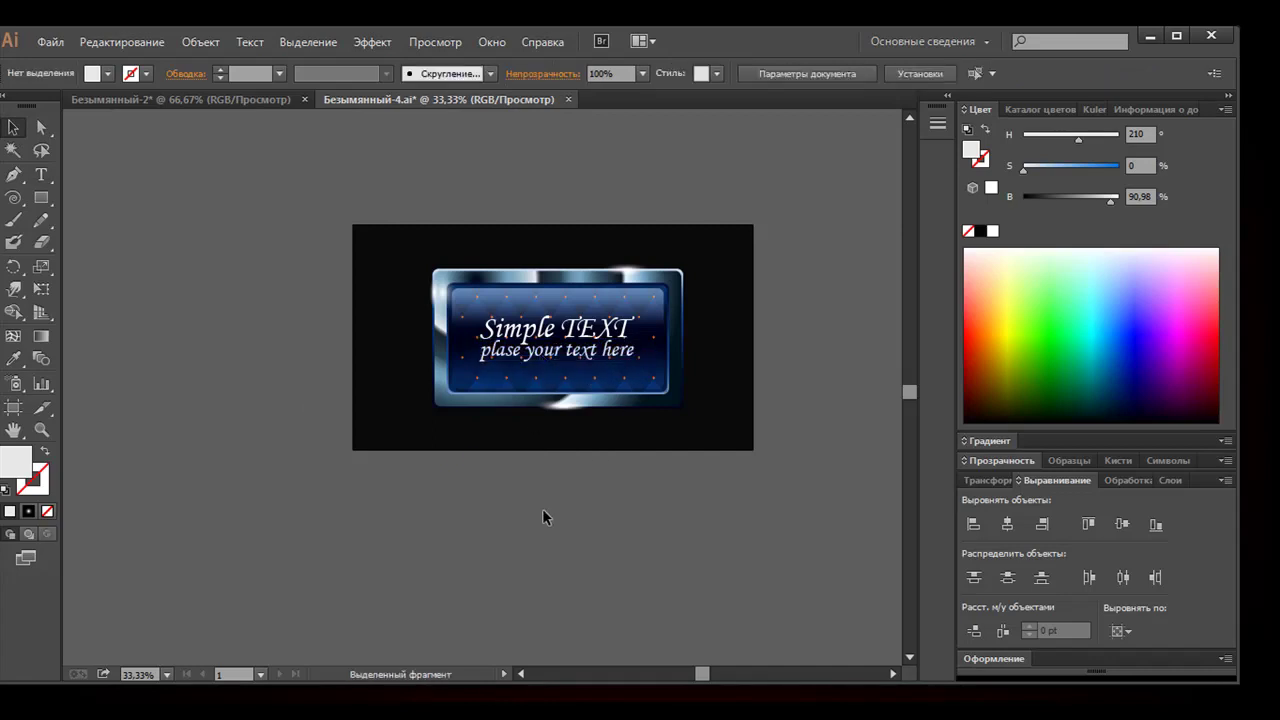
{"action": "left_click", "coordinate": [571, 352]}
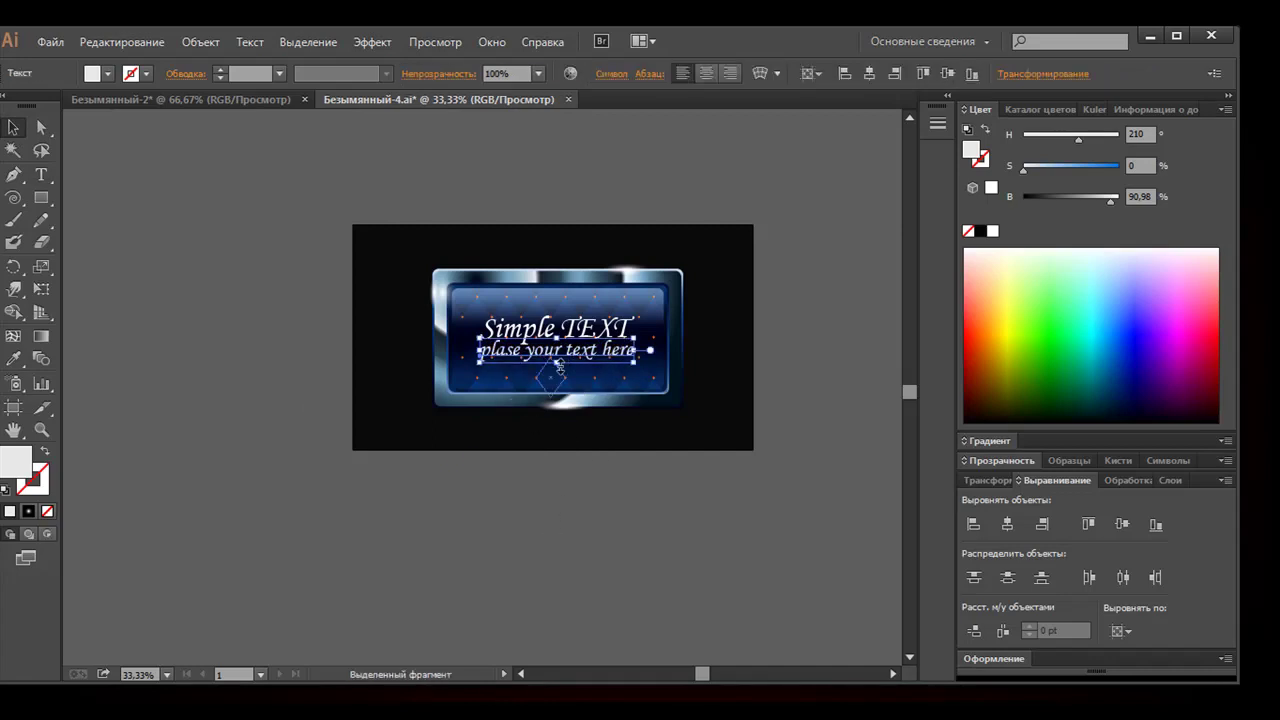
{"action": "left_click_drag", "start_coordinate": [558, 366], "coordinate": [560, 362]}
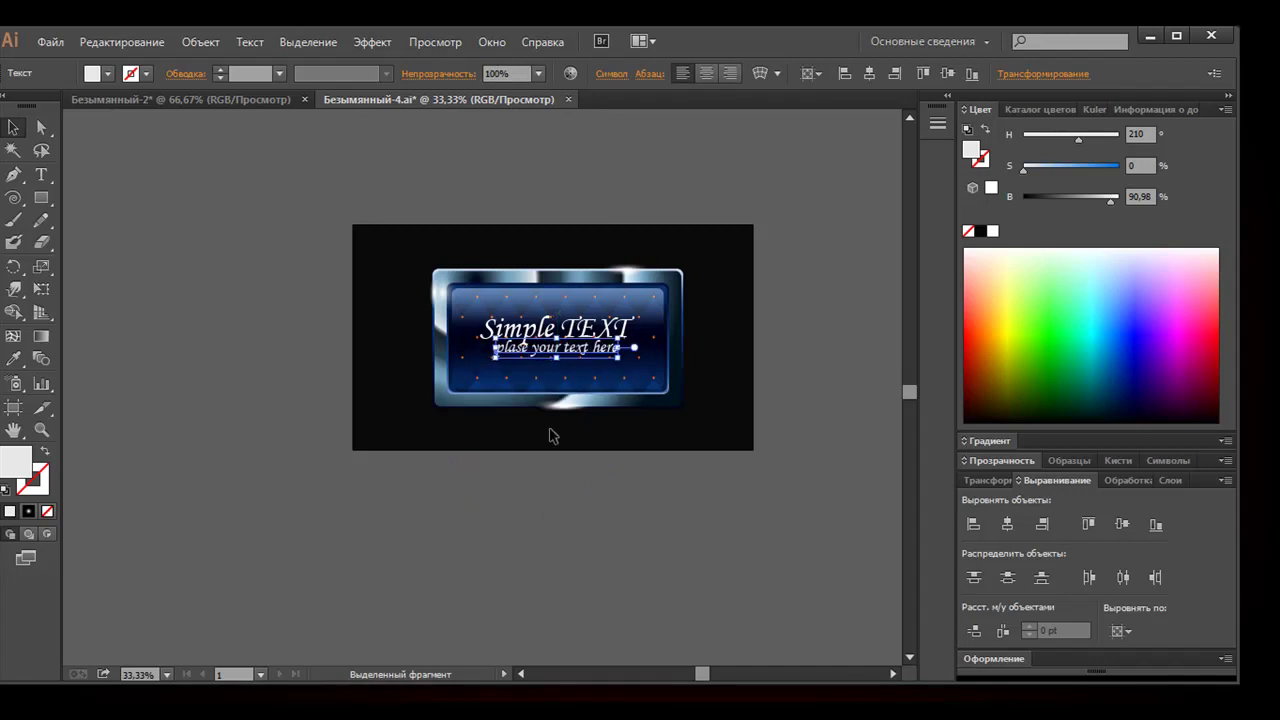
{"action": "key", "text": "Down"}
{"action": "key", "text": "Down"}
{"action": "key", "text": "Down"}
{"action": "key", "text": "Down"}
{"action": "key", "text": "Down"}
{"action": "key", "text": "Down"}
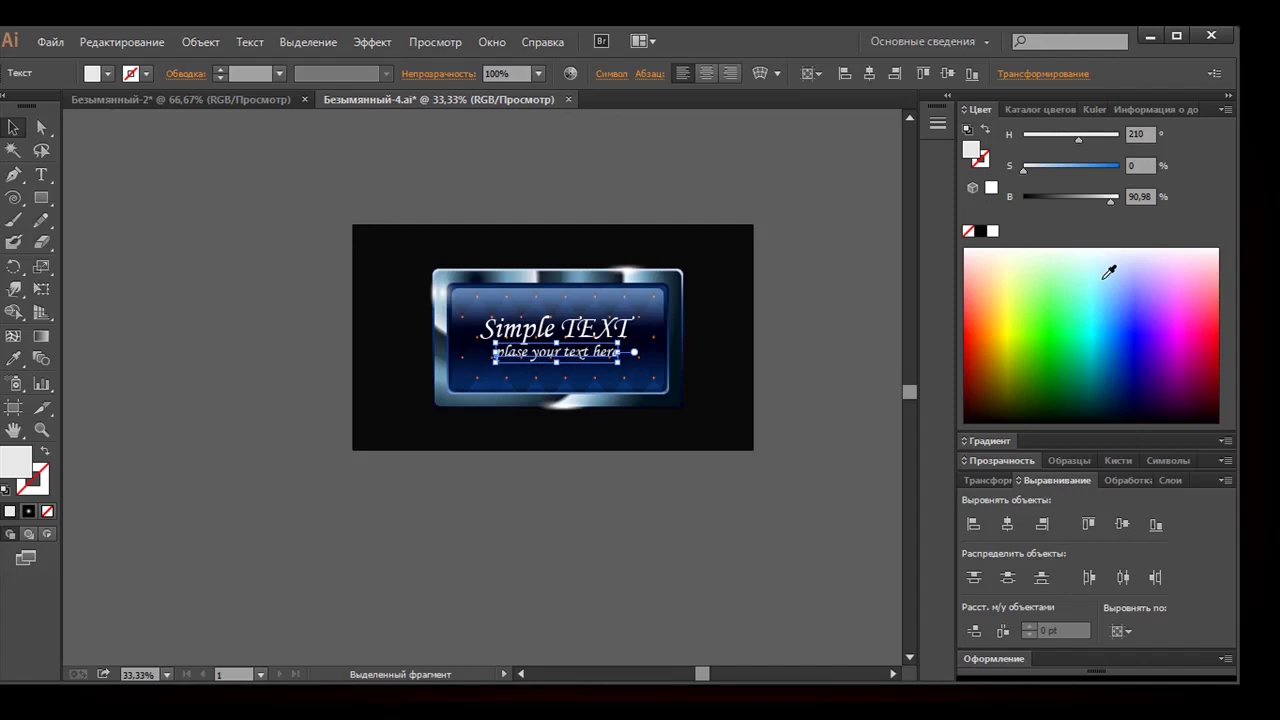
Lower the subtitle's brightness to about 64%, then zoom in to inspect and back out
{"action": "left_click_drag", "start_coordinate": [1118, 201], "coordinate": [1082, 201]}
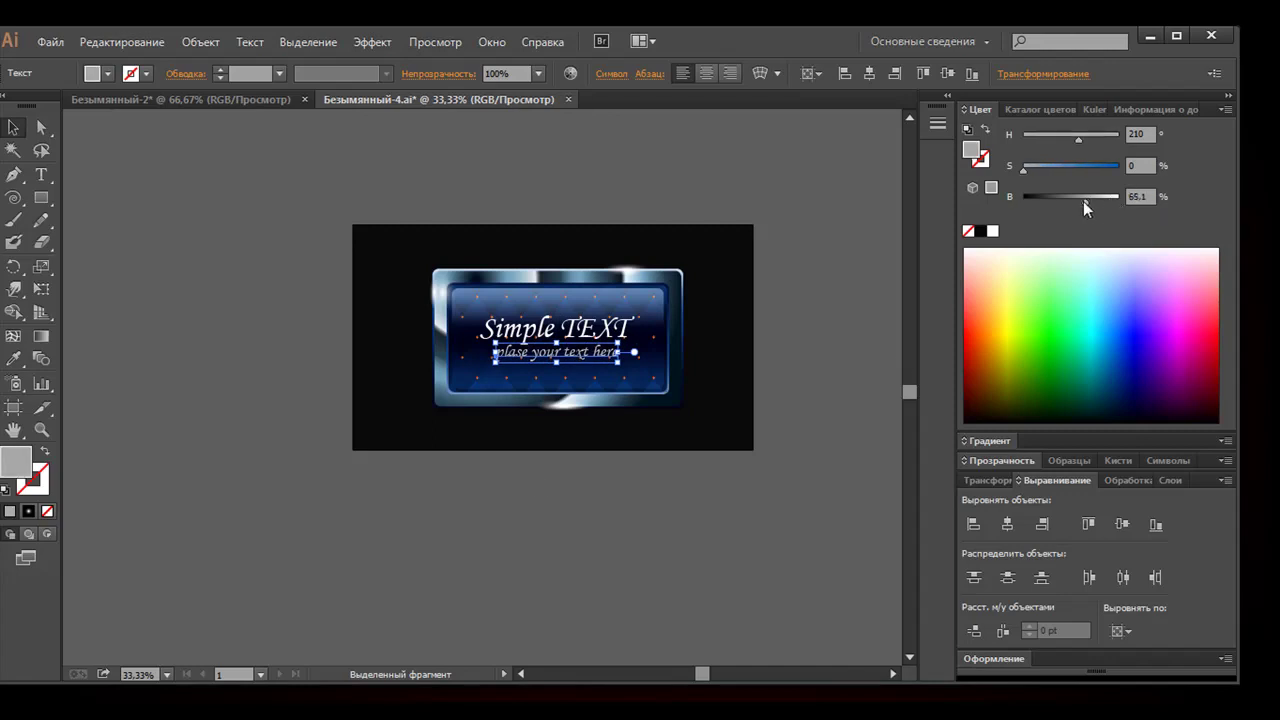
{"action": "left_click", "coordinate": [778, 367]}
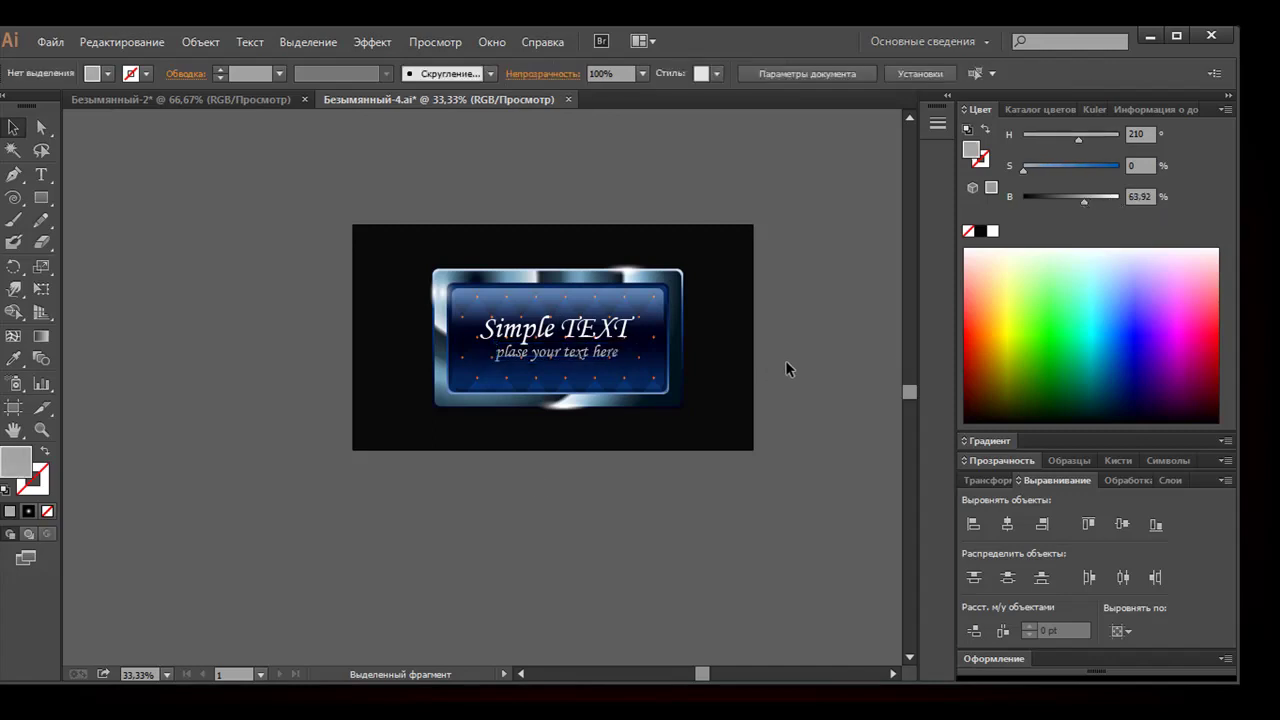
{"action": "key", "text": "ctrl+plus"}
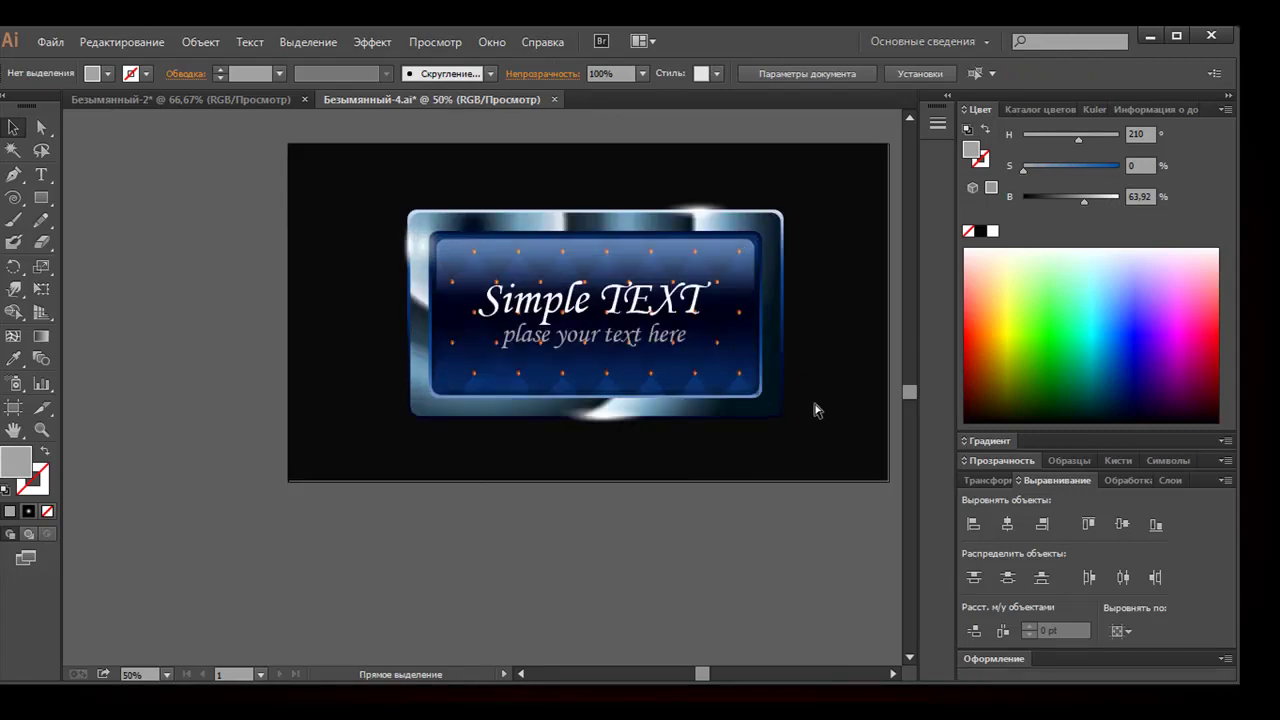
{"action": "left_click", "coordinate": [893, 674]}
{"action": "scroll", "coordinate": [850, 610], "scroll_direction": "up", "scroll_amount": 1}
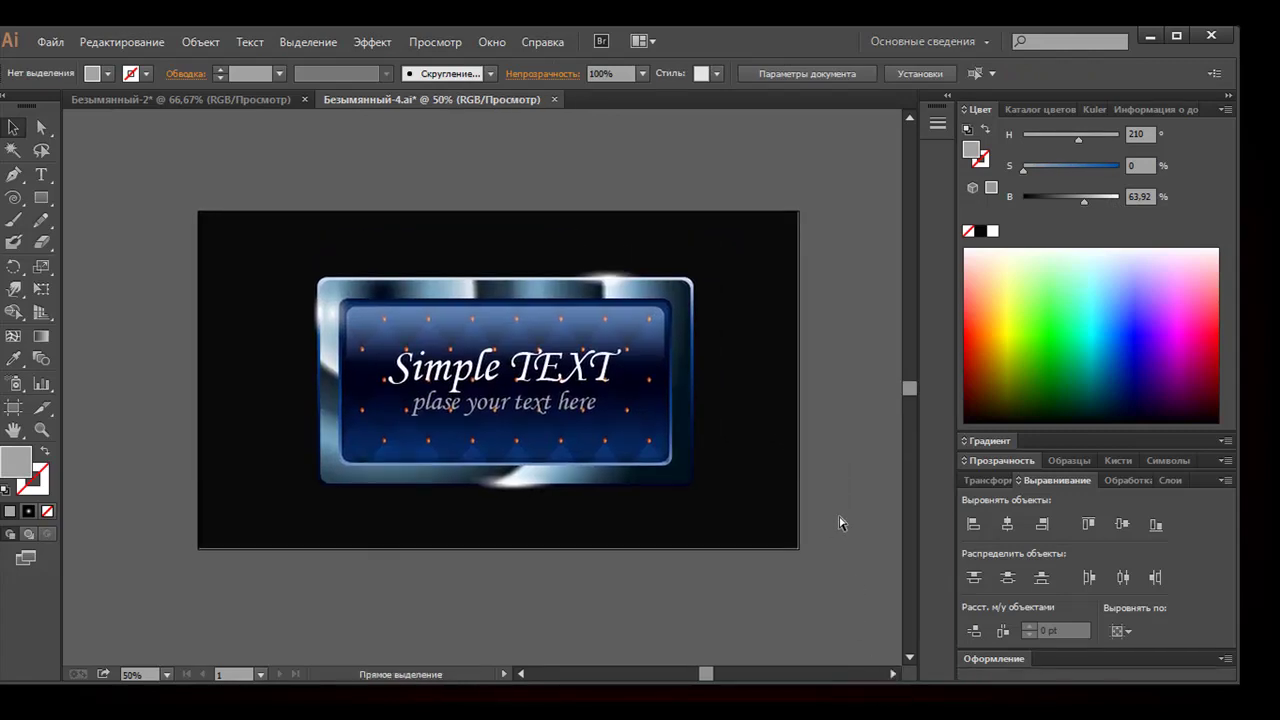
{"action": "key", "text": "ctrl+minus"}
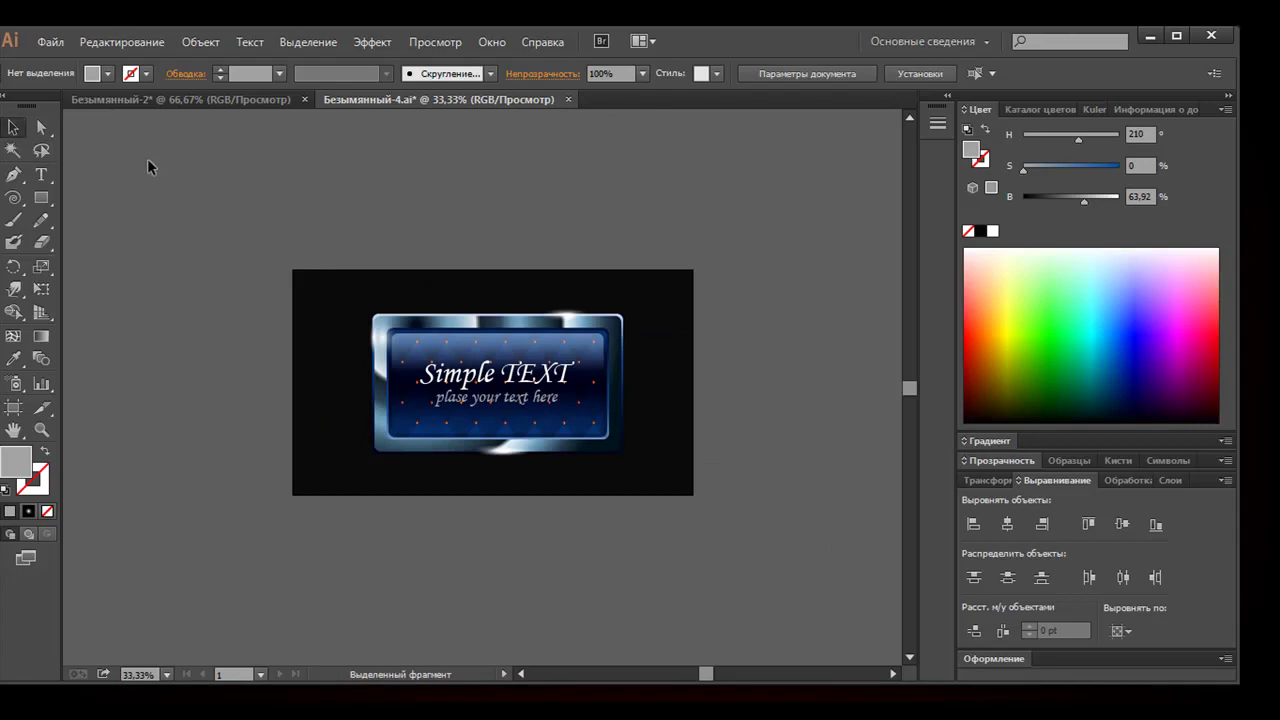